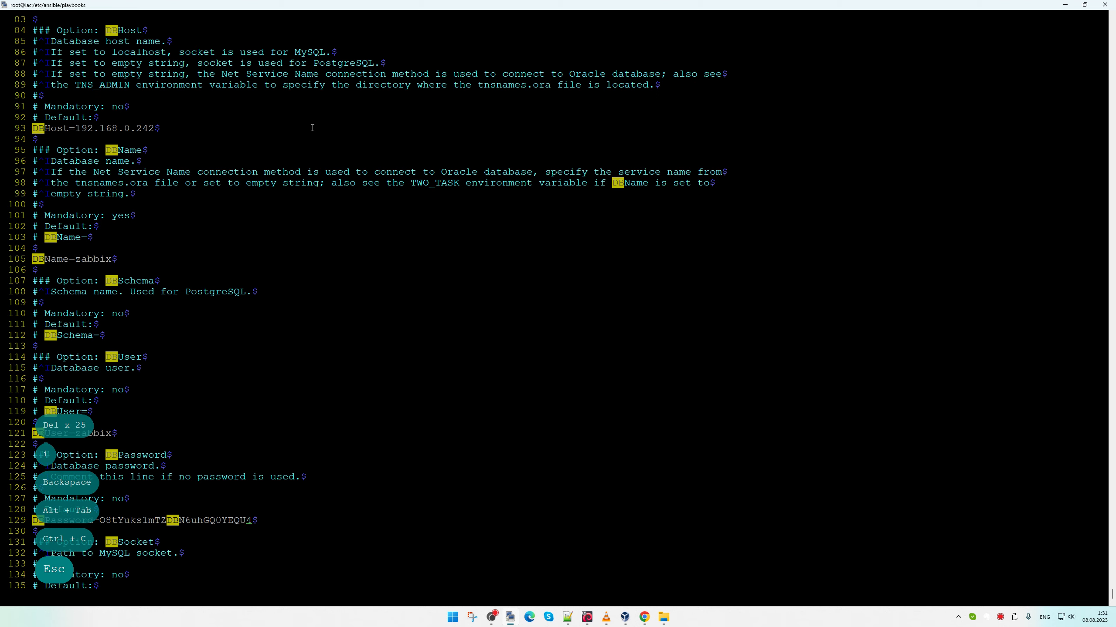
# Save the edited /etc/zabbix/zabbix_server.conf and exit vim to the shell
pyautogui.write(':x')
pyautogui.press('Return')
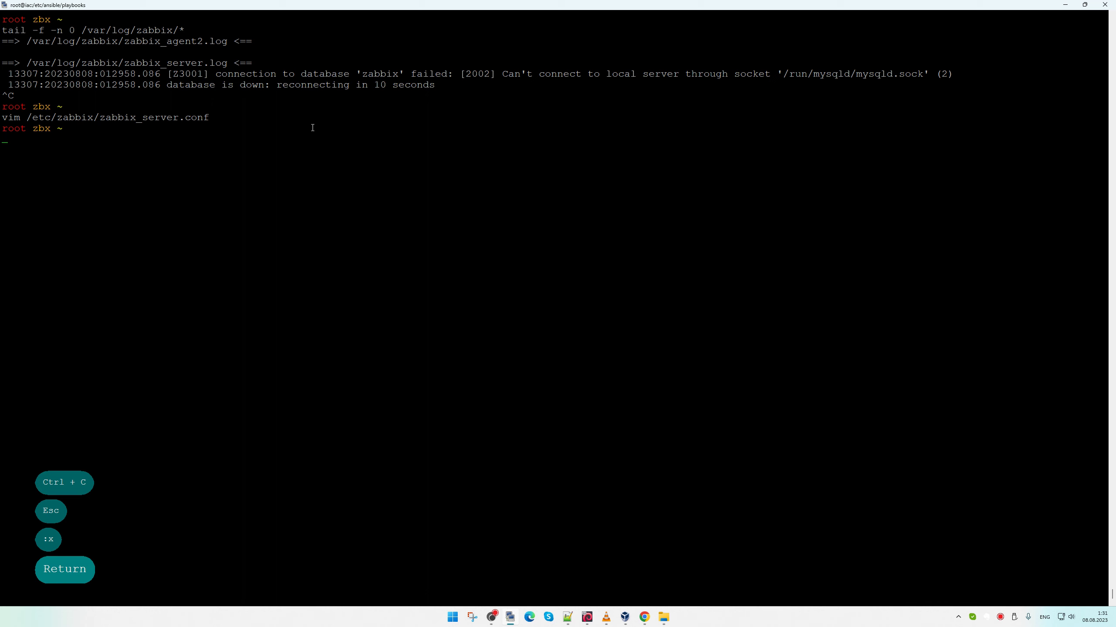
pyautogui.press('Return')
pyautogui.press('Return')
# Restart the Zabbix server with systemctl restart zabbix-server.service
pyautogui.write('systemc')
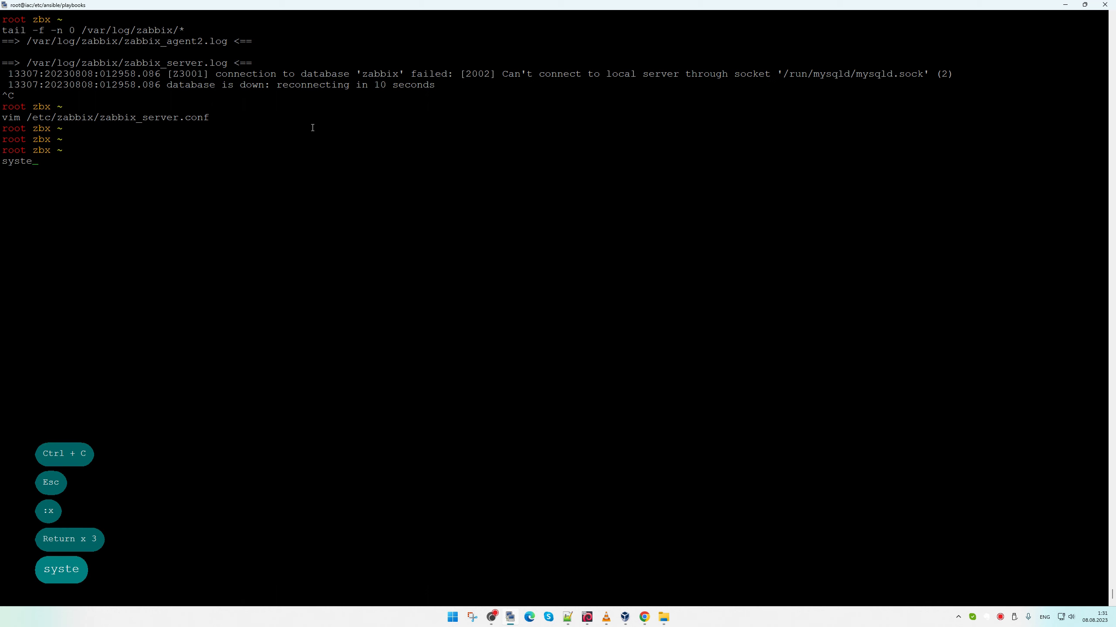
pyautogui.press('Tab')
pyautogui.write('restart ')
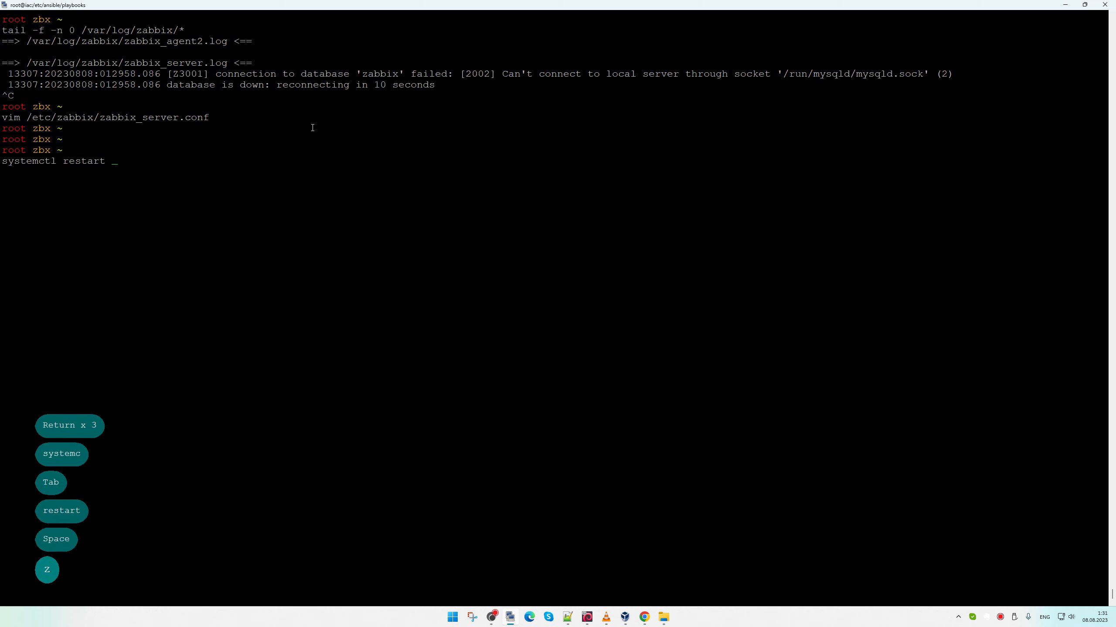
pyautogui.write('zabbi')
pyautogui.press('Tab')
pyautogui.write('ser')
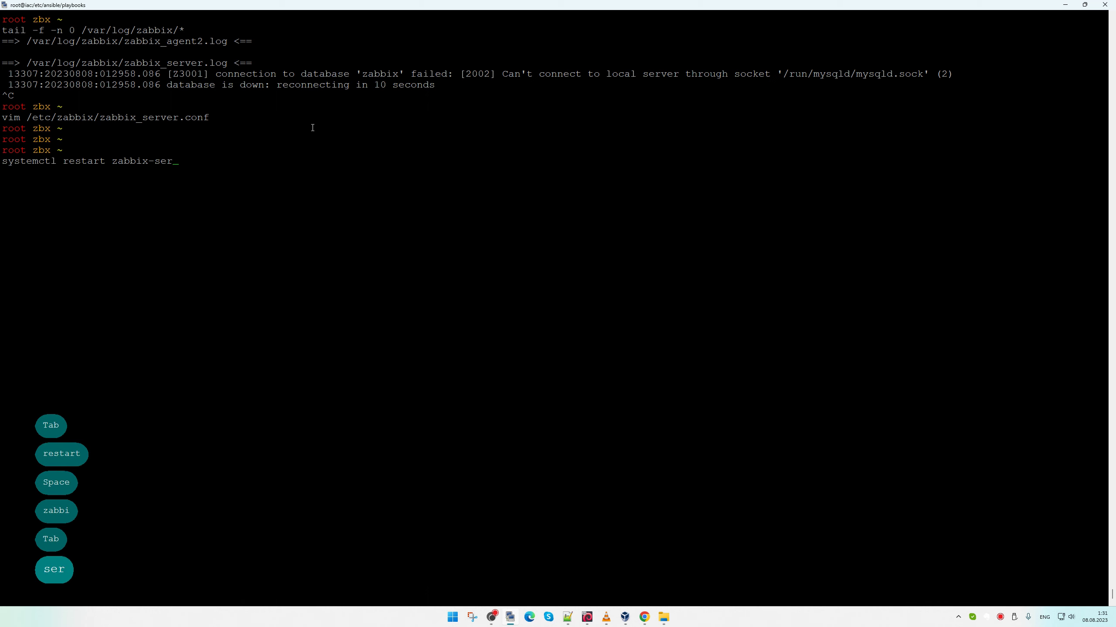
pyautogui.press('Tab')
pyautogui.press('Return')
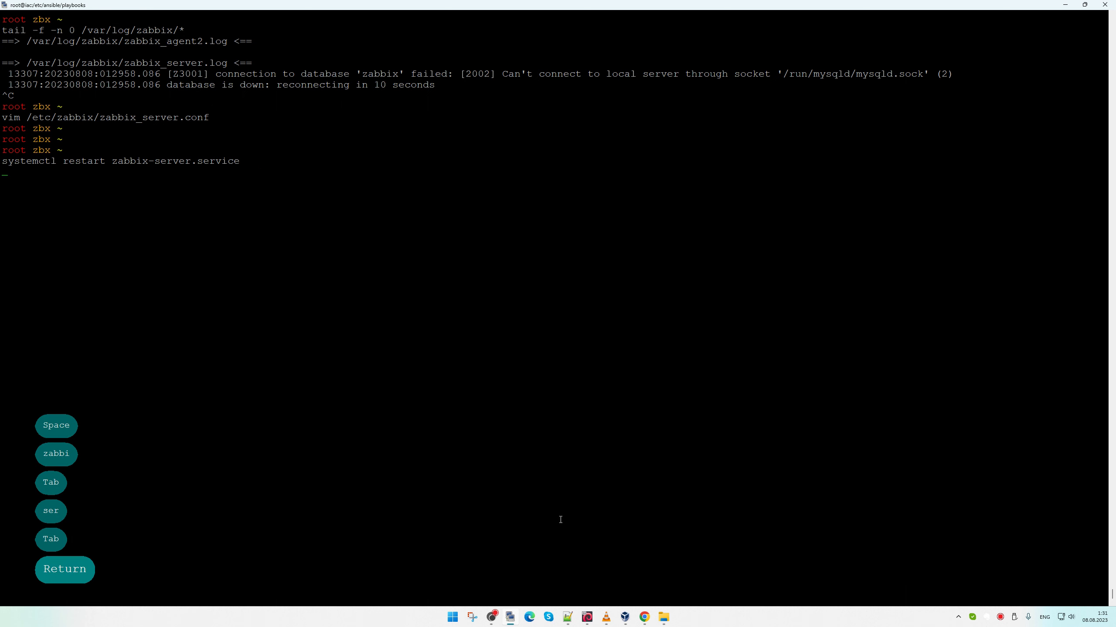
# Check the Zabbix server's state by running the suggested command systemctl status zabbix-server.service
pyautogui.moveTo(566, 616)
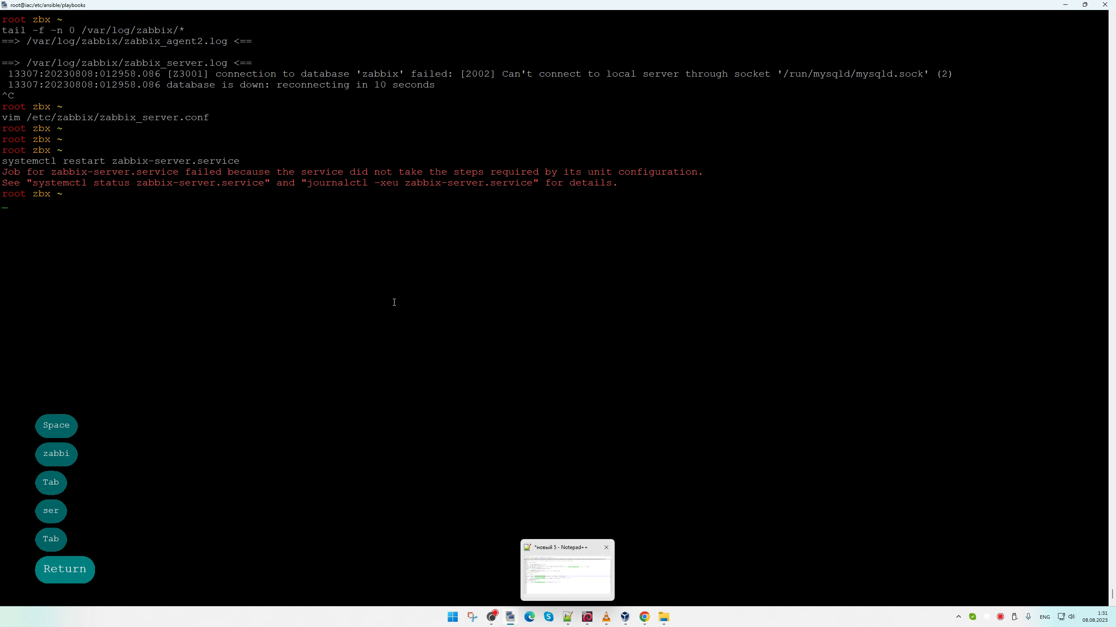
pyautogui.moveTo(33, 181); pyautogui.dragTo(264, 184)
pyautogui.rightClick(323, 256)
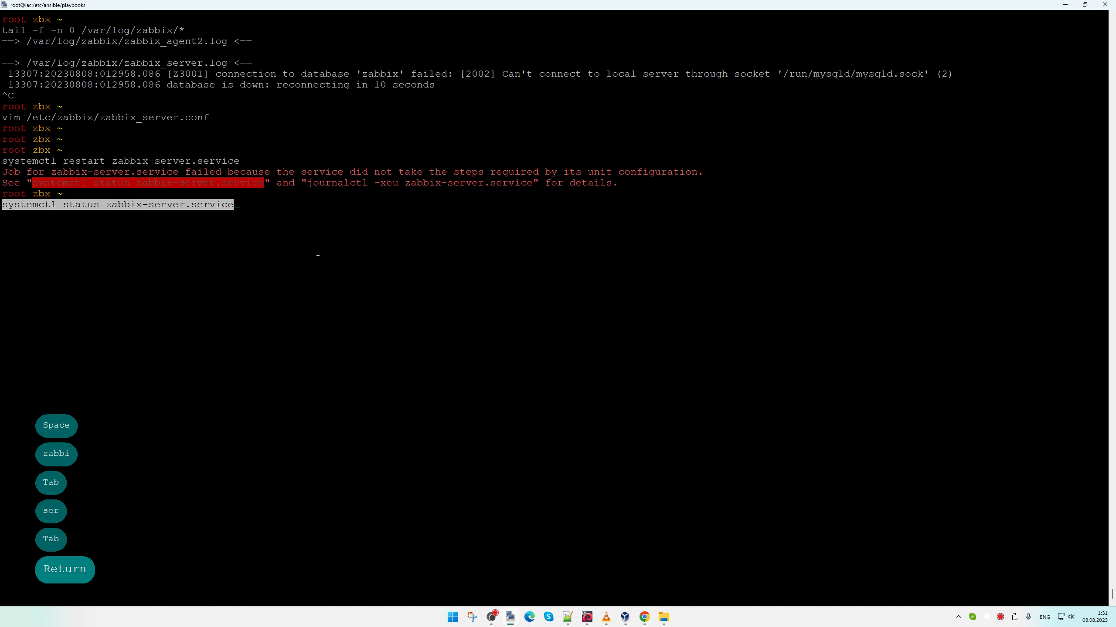
pyautogui.press('Return')
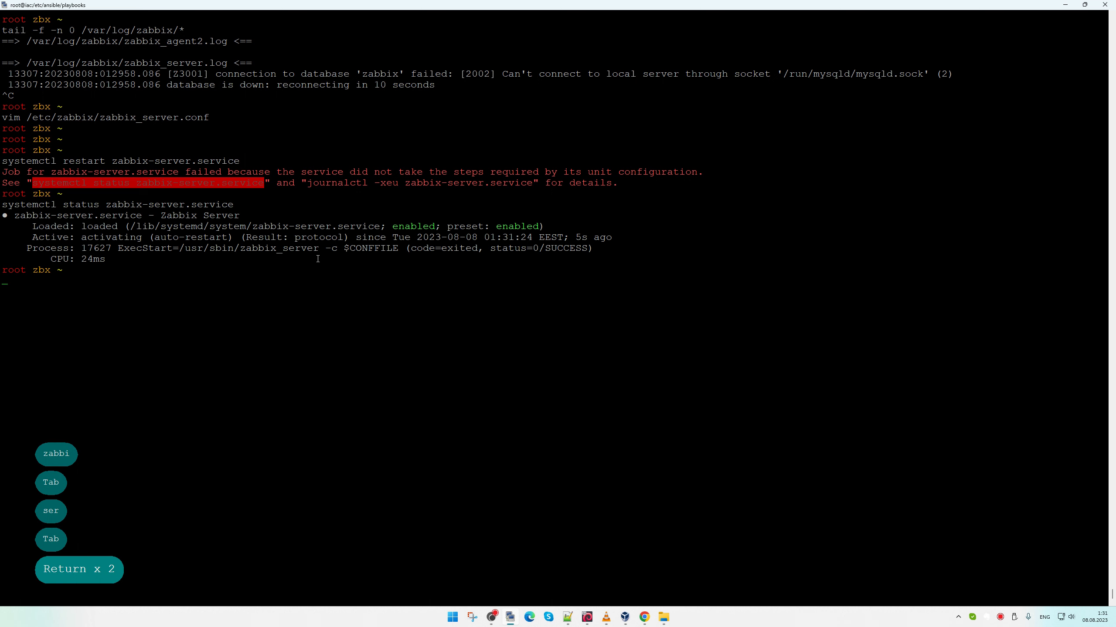
# Run journalctl -xeu zabbix-server.service, inspect the most recent service log entries, and quit the log viewer
pyautogui.click(316, 182)
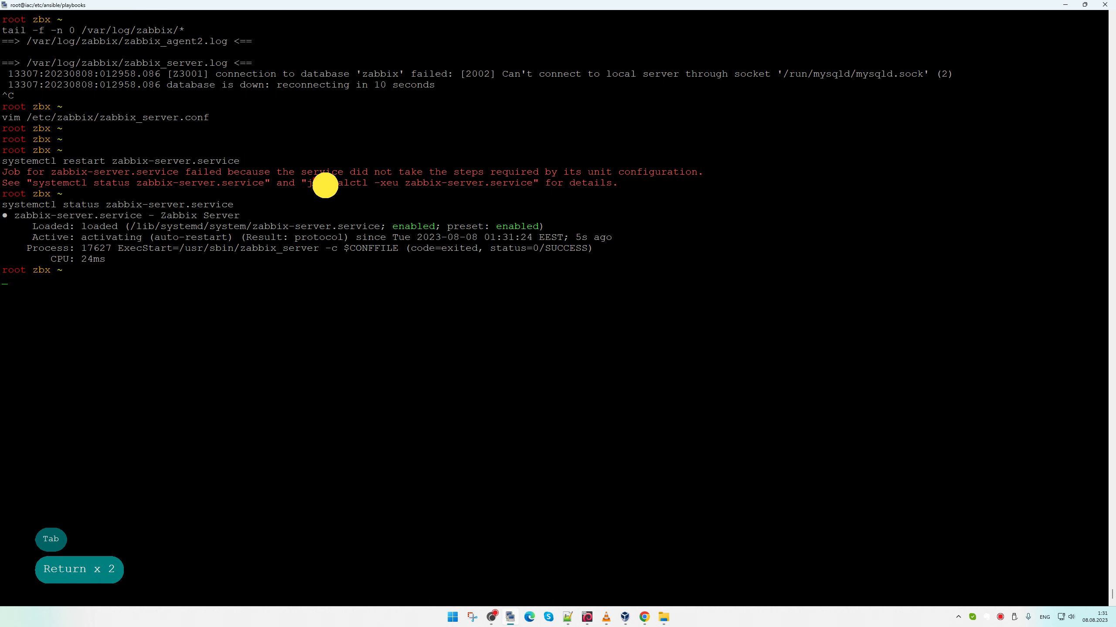
pyautogui.moveTo(304, 182); pyautogui.dragTo(531, 182)
pyautogui.rightClick(511, 229)
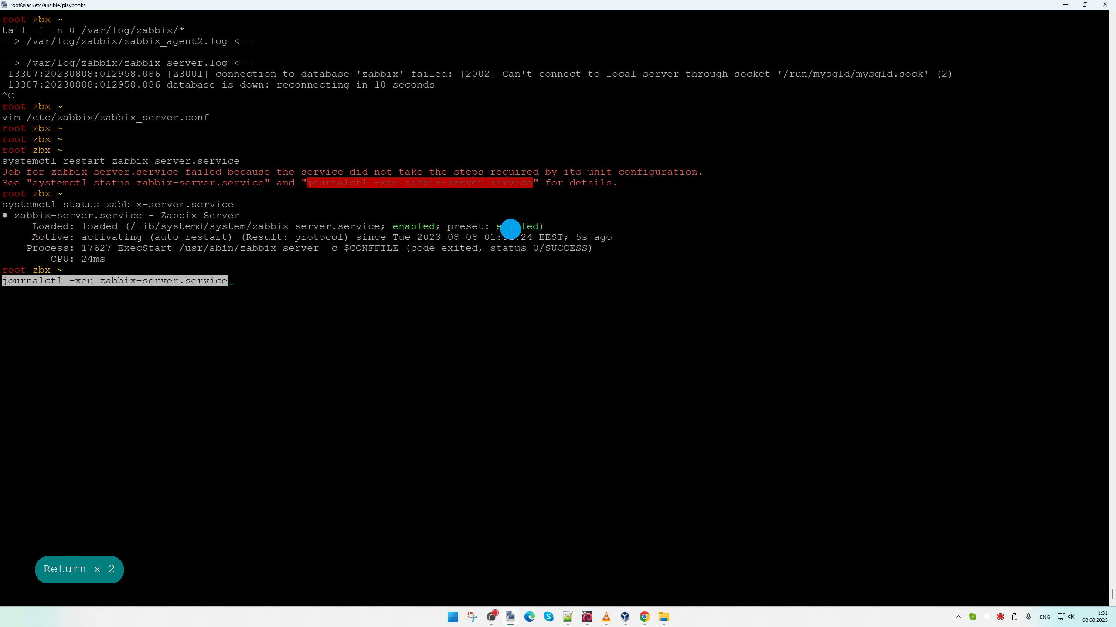
pyautogui.press('Return')
pyautogui.press('Right')
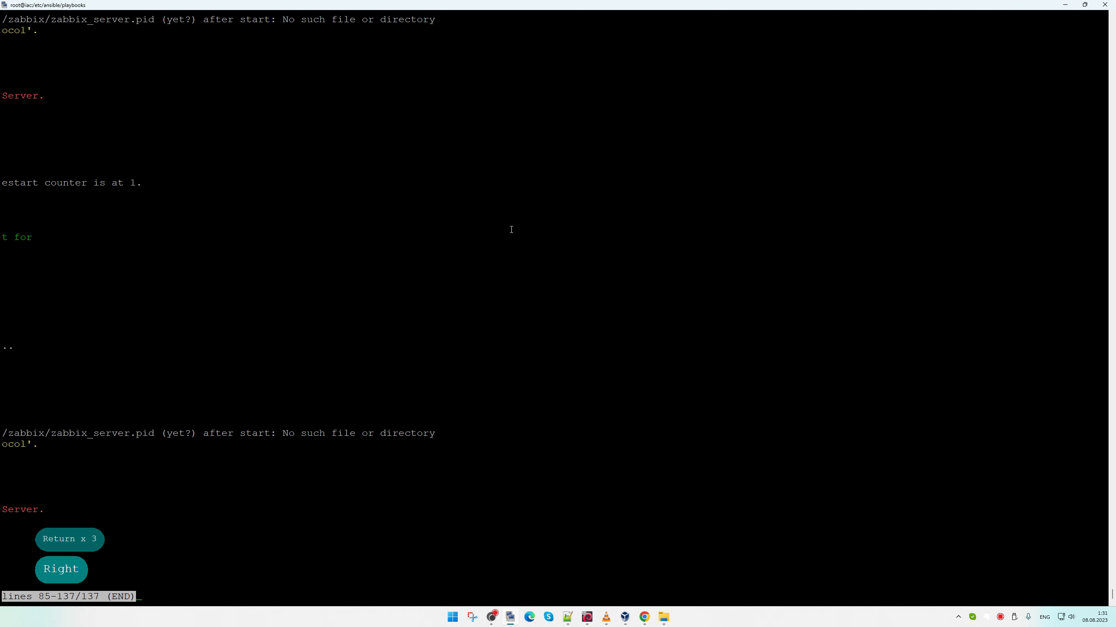
pyautogui.press('Down')
pyautogui.press('Right')
pyautogui.press('Right')
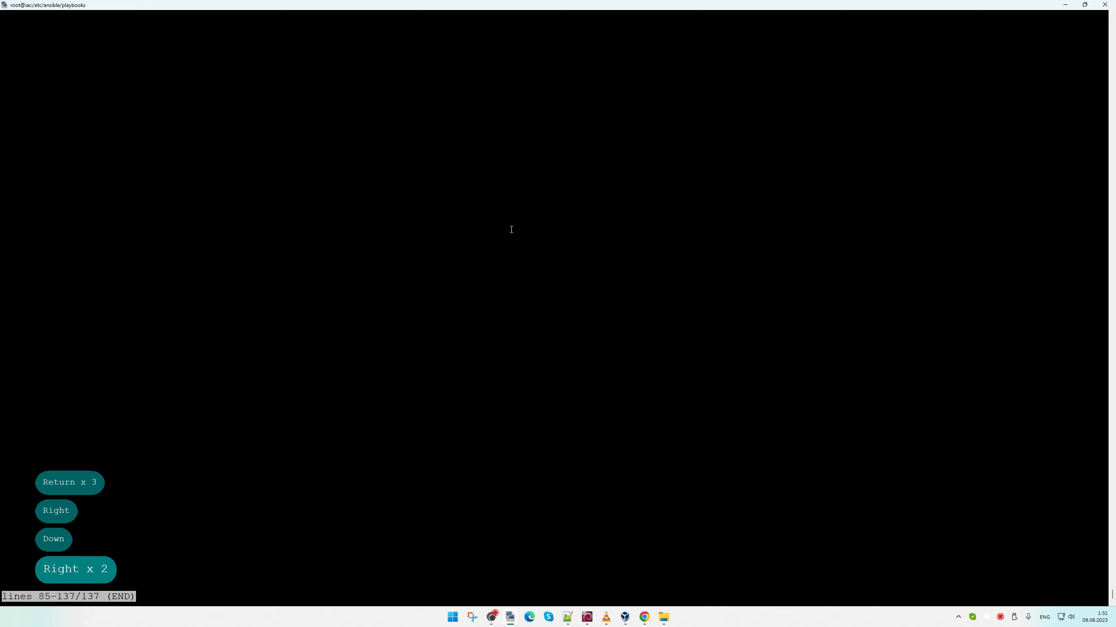
pyautogui.press('Left')
pyautogui.press('Left')
pyautogui.press('Left')
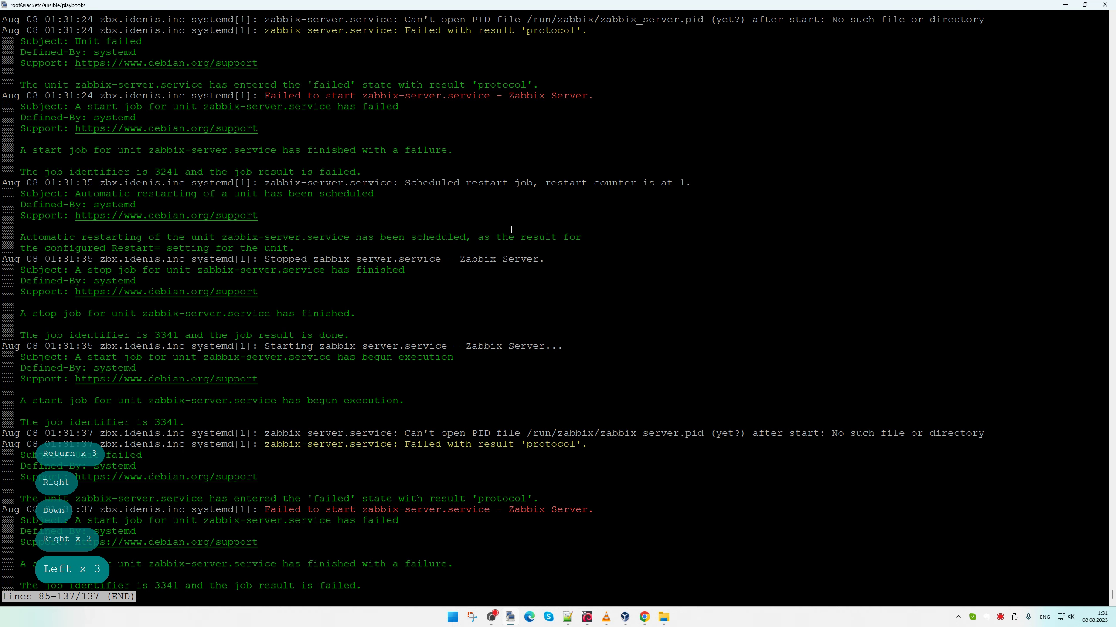
pyautogui.press('Left')
pyautogui.press('Down')
pyautogui.press('q')
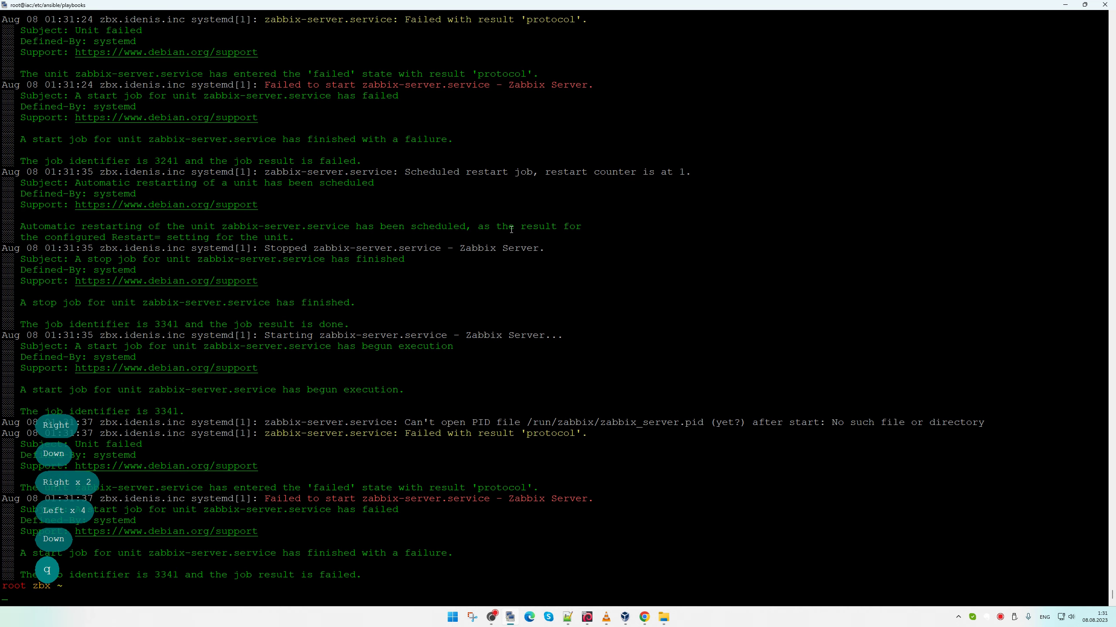
# Reopen /etc/zabbix/zabbix_server.conf in vim by recalling the earlier command
pyautogui.press('Up')
pyautogui.press('Up')
pyautogui.press('Up')
pyautogui.press('Up')
pyautogui.press('Return')
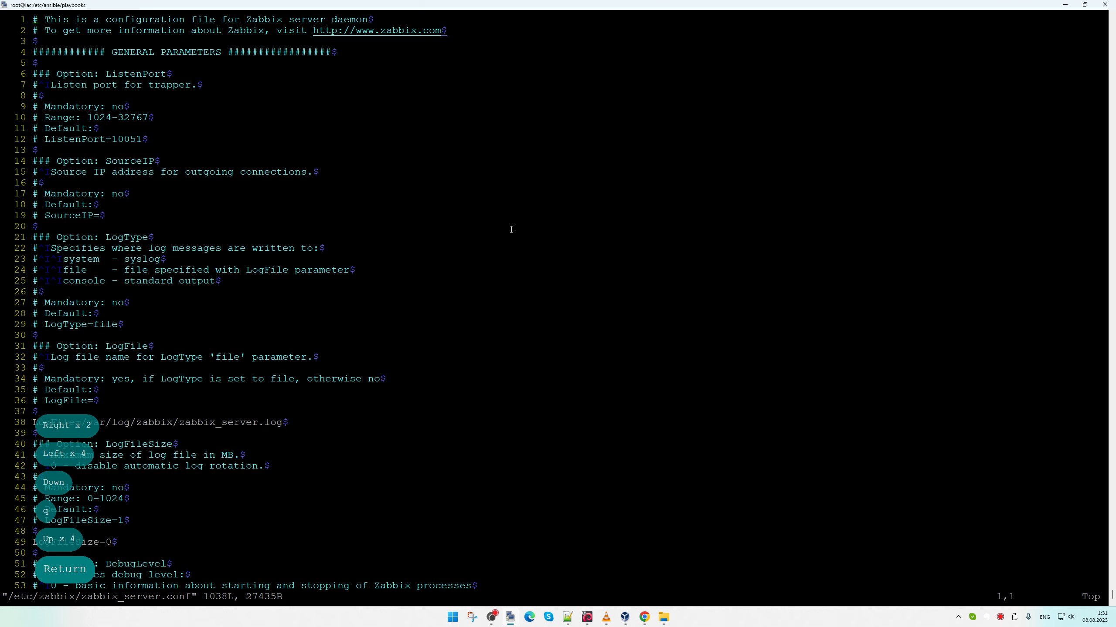
# Review the general parameters of the configuration file, examining the PID file, socket directory and database connection options
pyautogui.press('Up')
pyautogui.press('Up')
pyautogui.press('Down')
pyautogui.press('Down')
pyautogui.press('Down')
pyautogui.press('Down')
pyautogui.press('Down')
pyautogui.press('Down')
pyautogui.press('Down')
pyautogui.press('Down')
pyautogui.press('Down')
pyautogui.press('Down')
pyautogui.press('Down')
pyautogui.press('Down')
pyautogui.press('Down')
pyautogui.press('Down')
pyautogui.press('Down')
pyautogui.press('Down')
pyautogui.press('Down')
pyautogui.press('Down')
pyautogui.press('Down')
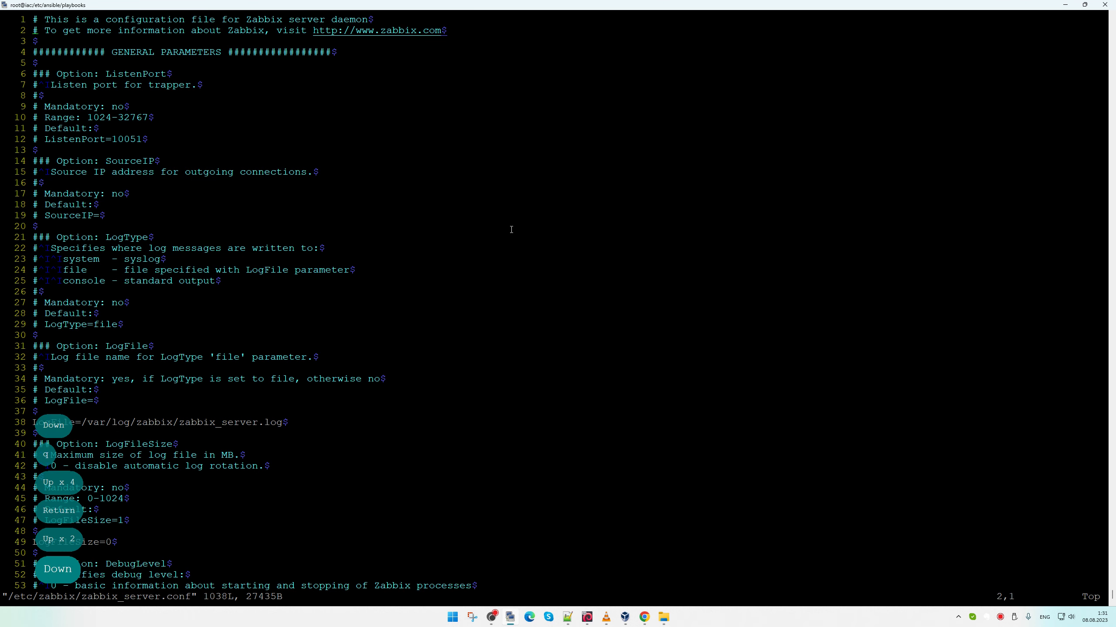
pyautogui.press('Down')
pyautogui.press('Down')
pyautogui.press('Down')
pyautogui.press('Down')
pyautogui.press('Down')
pyautogui.press('Down')
pyautogui.press('Down')
pyautogui.press('Down')
pyautogui.press('Down')
pyautogui.press('Down')
pyautogui.press('Down')
pyautogui.press('Down')
pyautogui.press('Down')
pyautogui.press('Down')
pyautogui.press('Down')
pyautogui.press('Down')
pyautogui.press('Down')
pyautogui.press('Down')
pyautogui.press('Down')
pyautogui.press('Down')
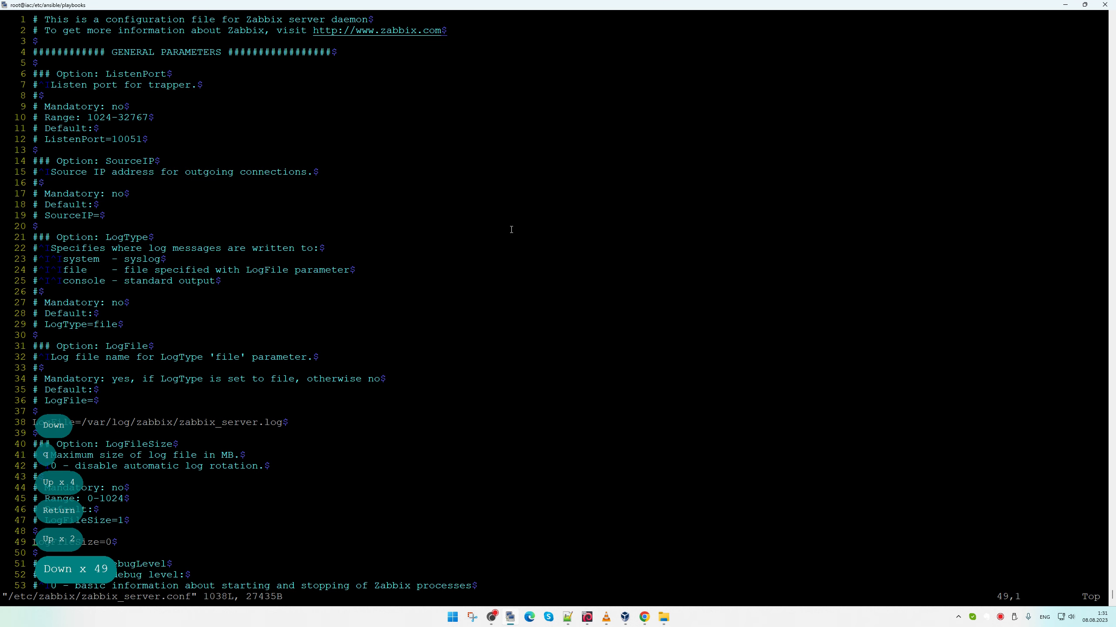
pyautogui.press('Down')
pyautogui.press('Down')
pyautogui.press('Down')
pyautogui.press('Down')
pyautogui.press('Down')
pyautogui.press('Down')
pyautogui.press('Down')
pyautogui.press('Down')
pyautogui.press('Down')
pyautogui.press('Down')
pyautogui.press('Down')
pyautogui.press('Down')
pyautogui.press('Down')
pyautogui.press('Down')
pyautogui.press('Down')
pyautogui.press('Down')
pyautogui.press('Down')
pyautogui.press('Down')
pyautogui.press('Down')
pyautogui.press('Down')
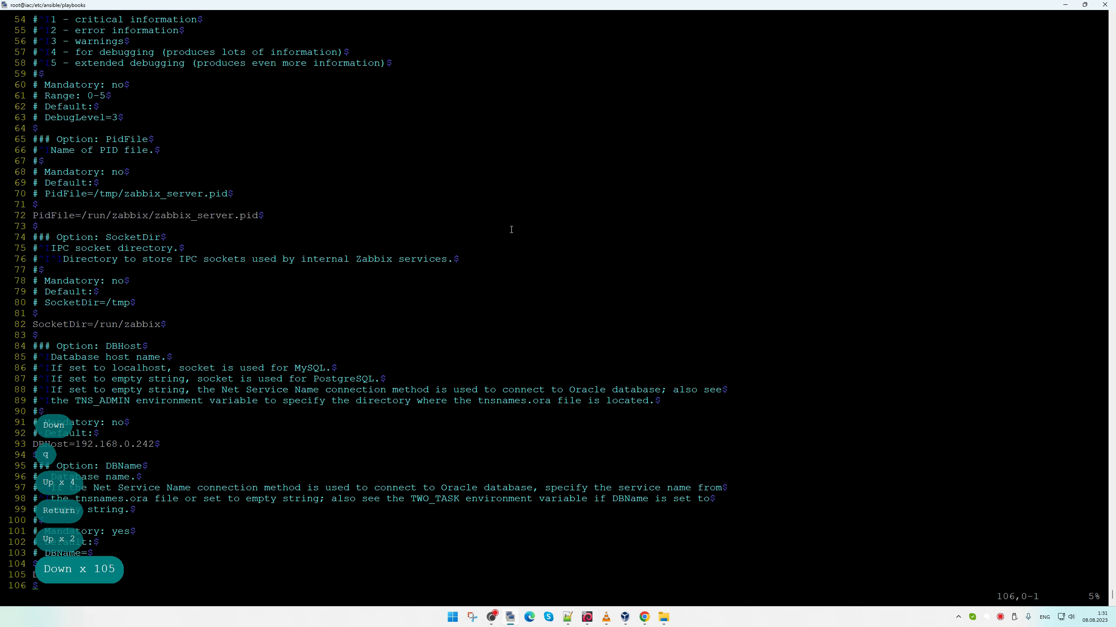
pyautogui.press('Down')
pyautogui.press('Down')
pyautogui.press('Down')
pyautogui.press('Down')
pyautogui.press('Down')
pyautogui.press('Down')
pyautogui.press('Down')
pyautogui.press('Down')
pyautogui.press('Down')
pyautogui.press('Down')
pyautogui.press('Down')
pyautogui.press('Down')
pyautogui.press('Down')
pyautogui.press('Down')
pyautogui.press('Down')
pyautogui.press('Down')
pyautogui.press('Down')
pyautogui.press('Down')
pyautogui.press('Down')
pyautogui.press('Down')
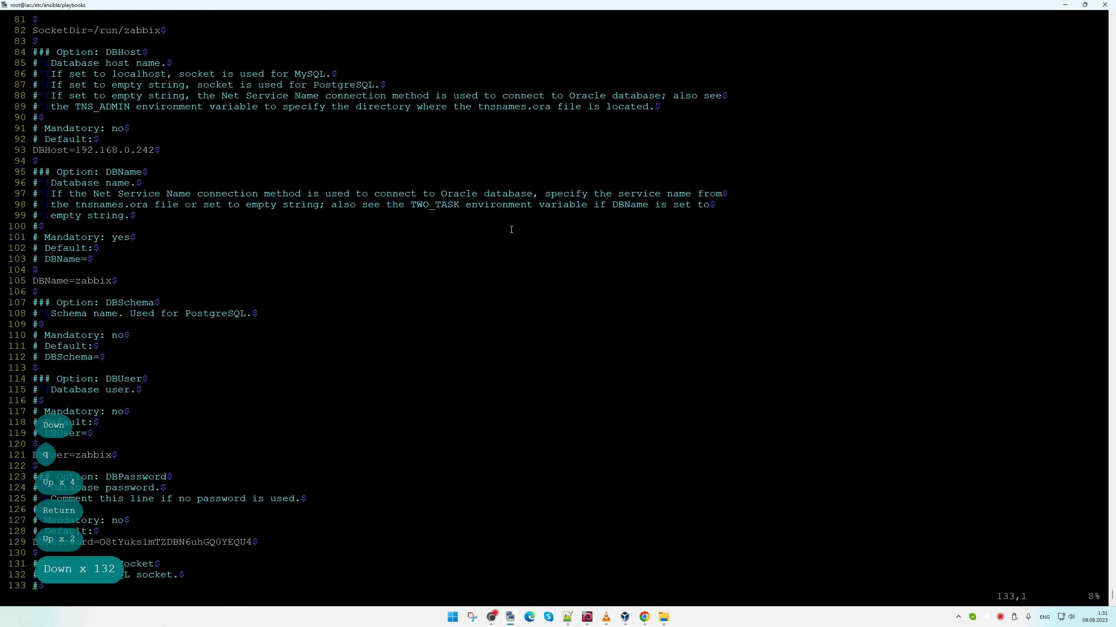
pyautogui.press('Down')
pyautogui.press('Down')
pyautogui.press('Down')
pyautogui.press('Down')
pyautogui.press('Down')
pyautogui.press('Down')
pyautogui.press('Down')
pyautogui.press('Down')
pyautogui.press('Down')
pyautogui.press('Down')
pyautogui.press('Down')
pyautogui.press('Down')
pyautogui.press('Down')
pyautogui.press('Down')
pyautogui.press('Down')
pyautogui.press('Down')
pyautogui.press('Down')
pyautogui.press('Down')
pyautogui.press('Down')
pyautogui.press('Down')
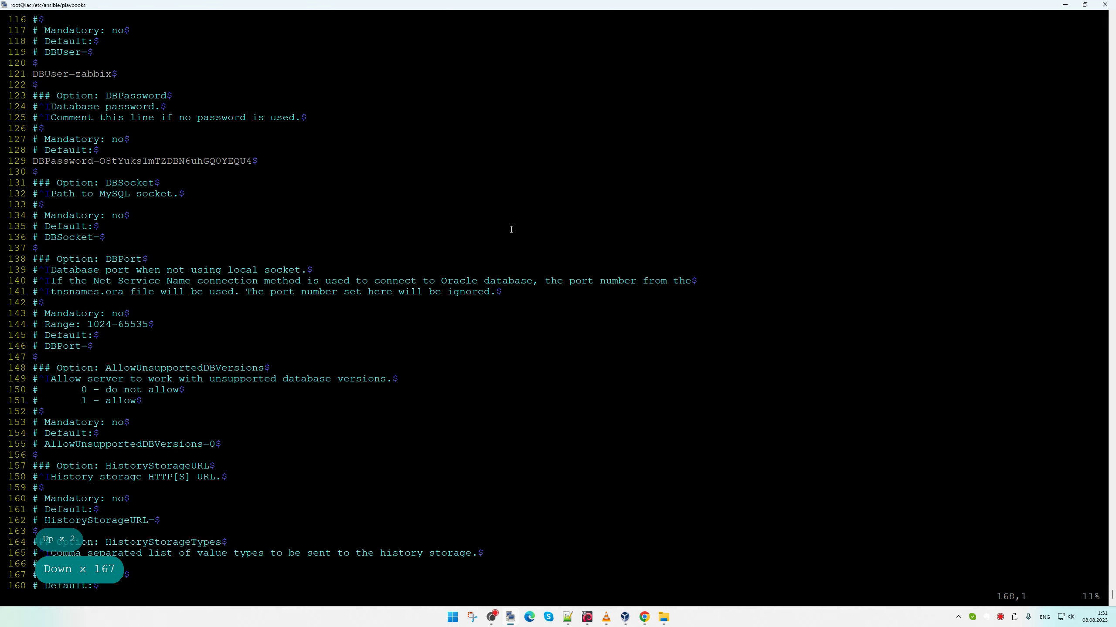
# Search the configuration file for "port" and move the cursor to the commented DBPort= line
pyautogui.write('/port')
pyautogui.press('Return')
pyautogui.press('Down')
pyautogui.press('Up')
pyautogui.press('Up')
pyautogui.press('Up')
pyautogui.press('Up')
pyautogui.press('Up')
pyautogui.press('Up')
pyautogui.press('Up')
pyautogui.press('Up')
pyautogui.press('Up')
pyautogui.press('Up')
pyautogui.press('Up')
pyautogui.press('Up')
pyautogui.press('Up')
pyautogui.press('Up')
pyautogui.press('Up')
pyautogui.press('Up')
pyautogui.press('Up')
pyautogui.press('Up')
pyautogui.press('Up')
pyautogui.press('Up')
pyautogui.press('Down')
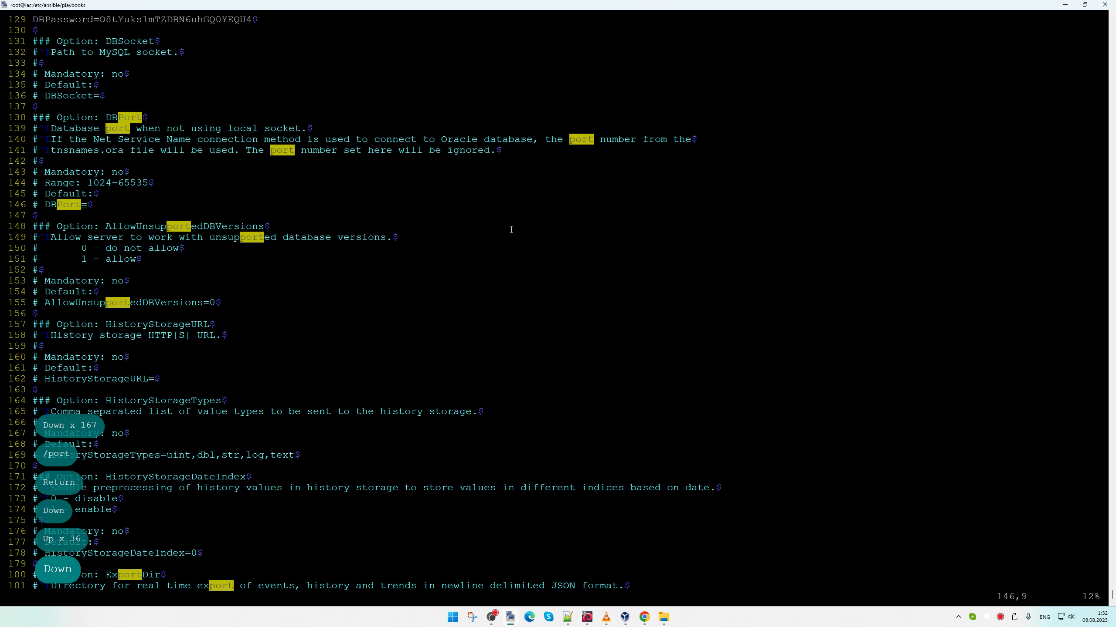
# Uncomment the DBPort line in the configuration file, set its value to 3306, then save and exit vim
pyautogui.press('Left')
pyautogui.press('Left')
pyautogui.press('Left')
pyautogui.press('Left')
pyautogui.press('Left')
pyautogui.press('Left')
pyautogui.press('Left')
pyautogui.press('Left')
pyautogui.press('Left')
pyautogui.press('Left')
pyautogui.press('Left')
pyautogui.press('Left')
pyautogui.press('Delete')
pyautogui.press('Delete')
pyautogui.press('Right')
pyautogui.press('Right')
pyautogui.press('Right')
pyautogui.press('Right')
pyautogui.press('Right')
pyautogui.press('Right')
pyautogui.press('Right')
pyautogui.press('Right')
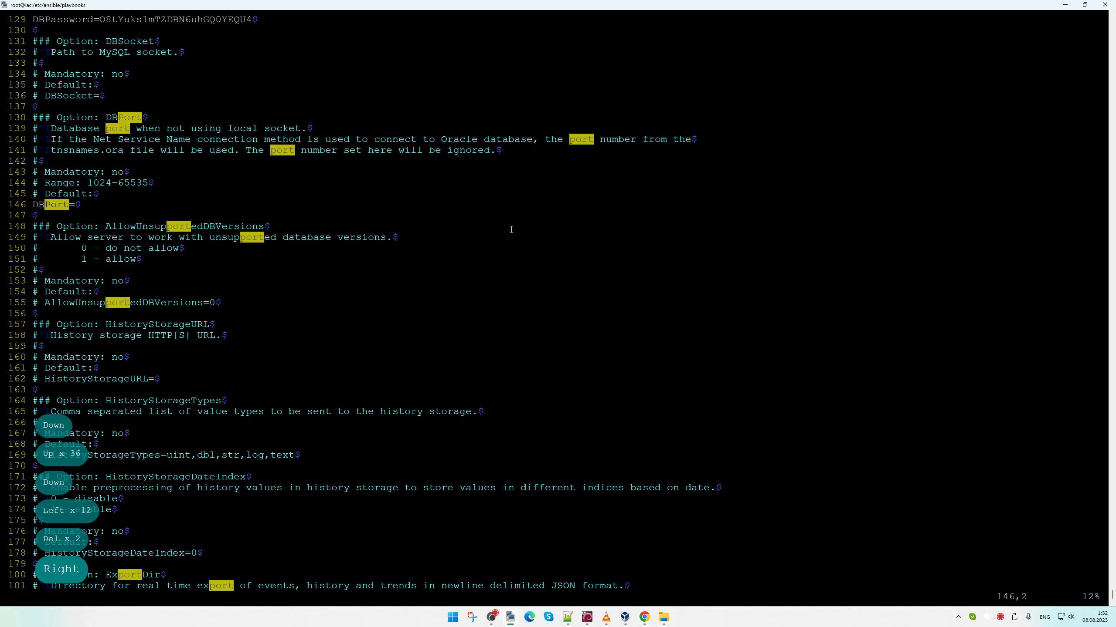
pyautogui.write('a3306')
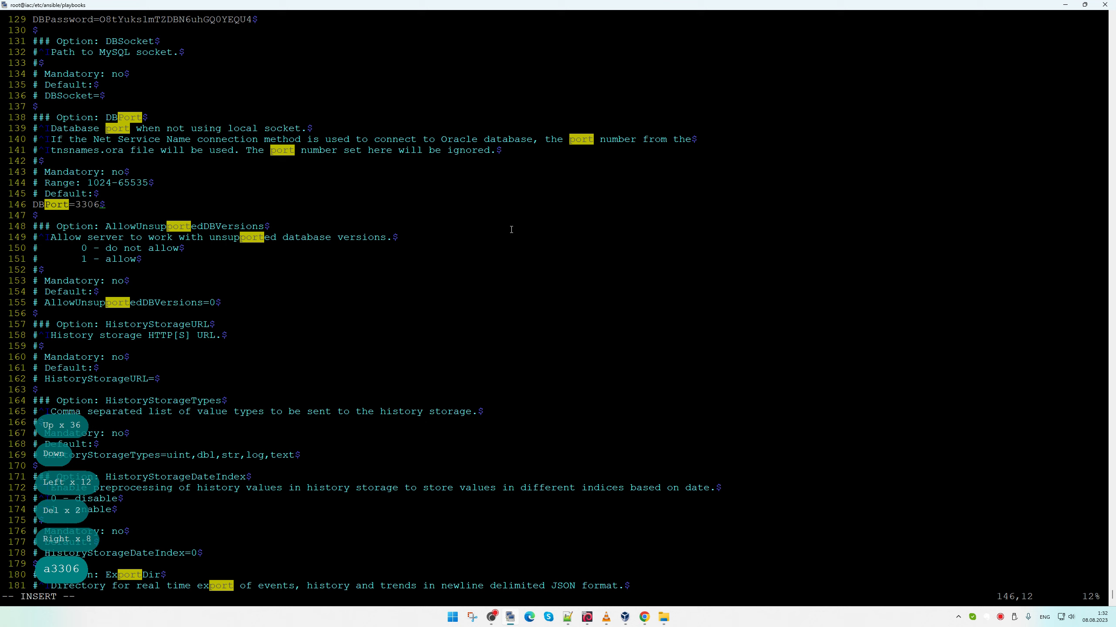
pyautogui.press('Escape')
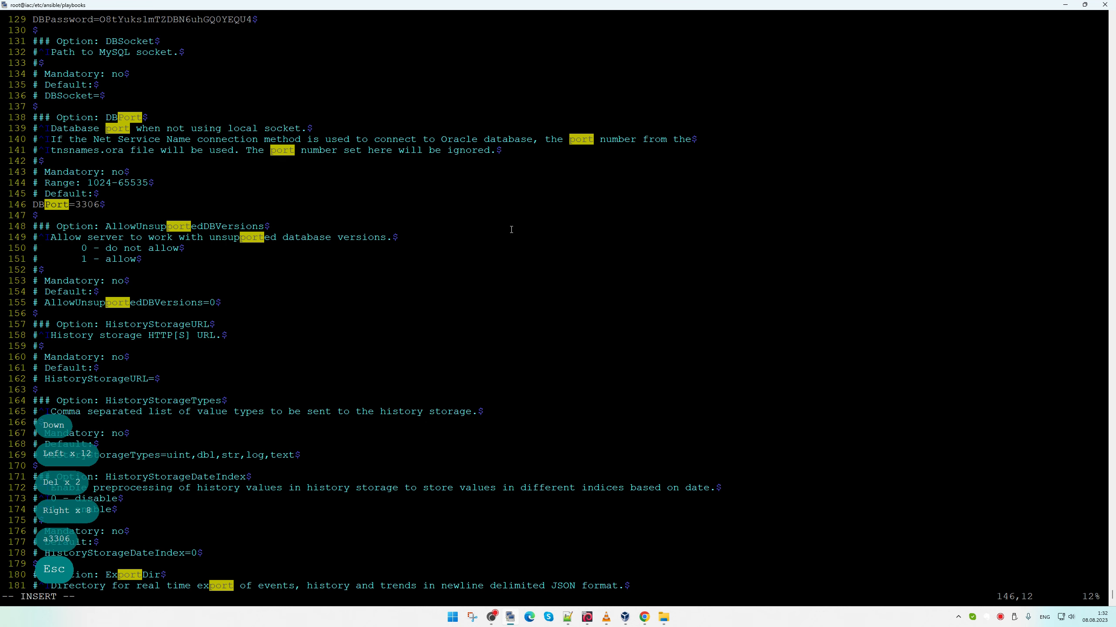
pyautogui.write(':x')
pyautogui.press('Return')
# Restart the service by recalling the earlier command systemctl restart zabbix-server.service
pyautogui.press('Up')
pyautogui.press('Up')
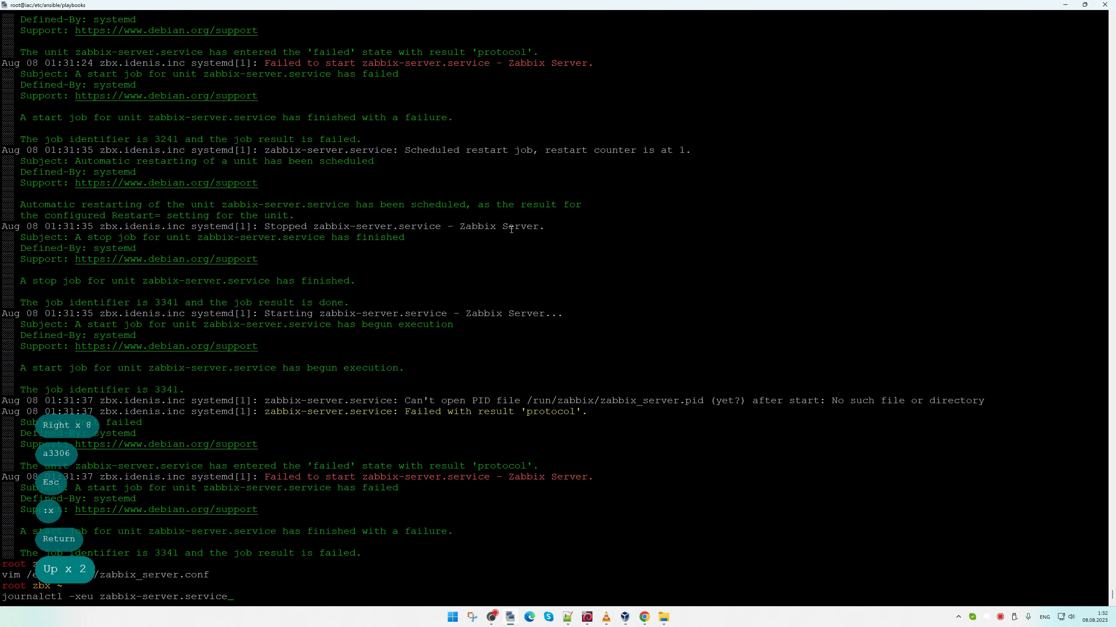
pyautogui.press('Up')
pyautogui.press('Up')
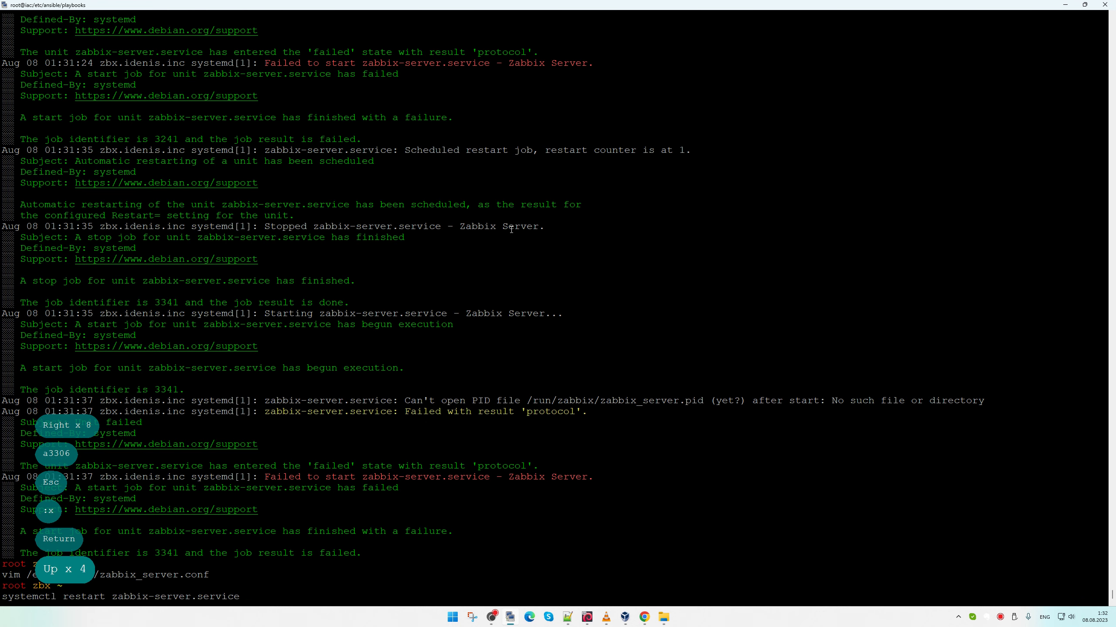
pyautogui.press('Return')
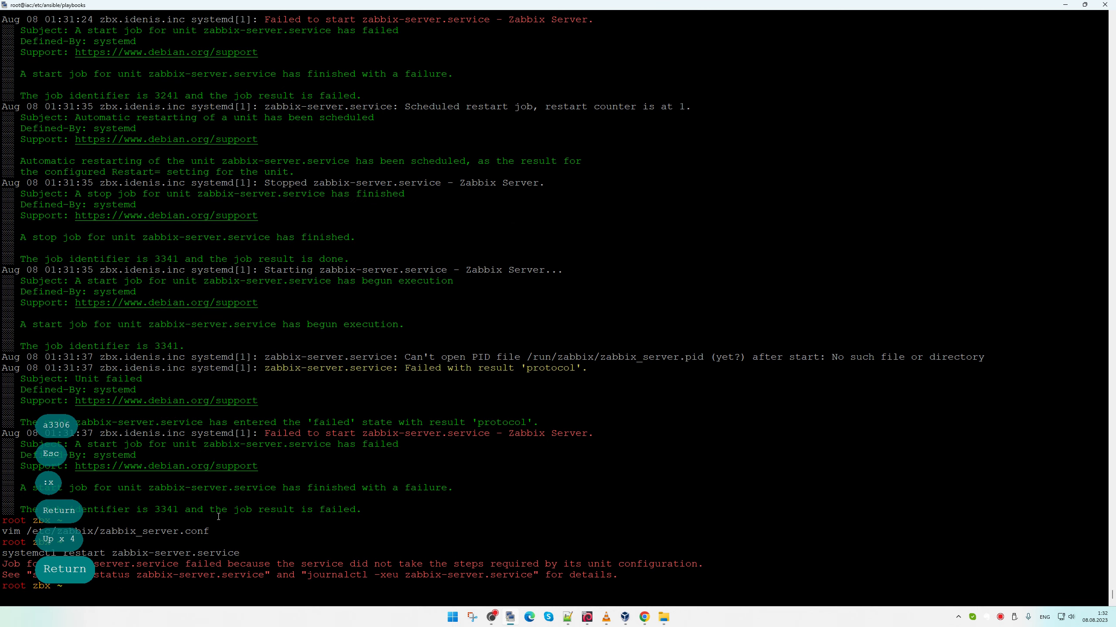
# Run the suggested journalctl -xeu zabbix-server.service command, inspect the latest service log entries, and quit the log viewer
pyautogui.moveTo(307, 575); pyautogui.dragTo(532, 575)
pyautogui.rightClick(541, 460)
pyautogui.press('Return')
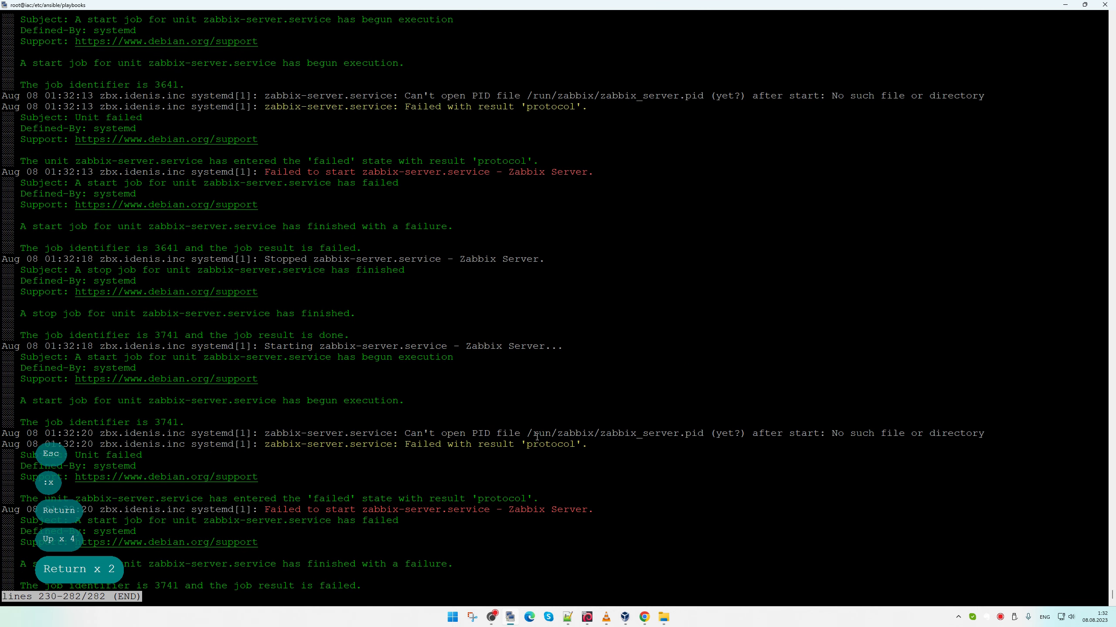
pyautogui.press('Down')
pyautogui.press('Right')
pyautogui.press('Left')
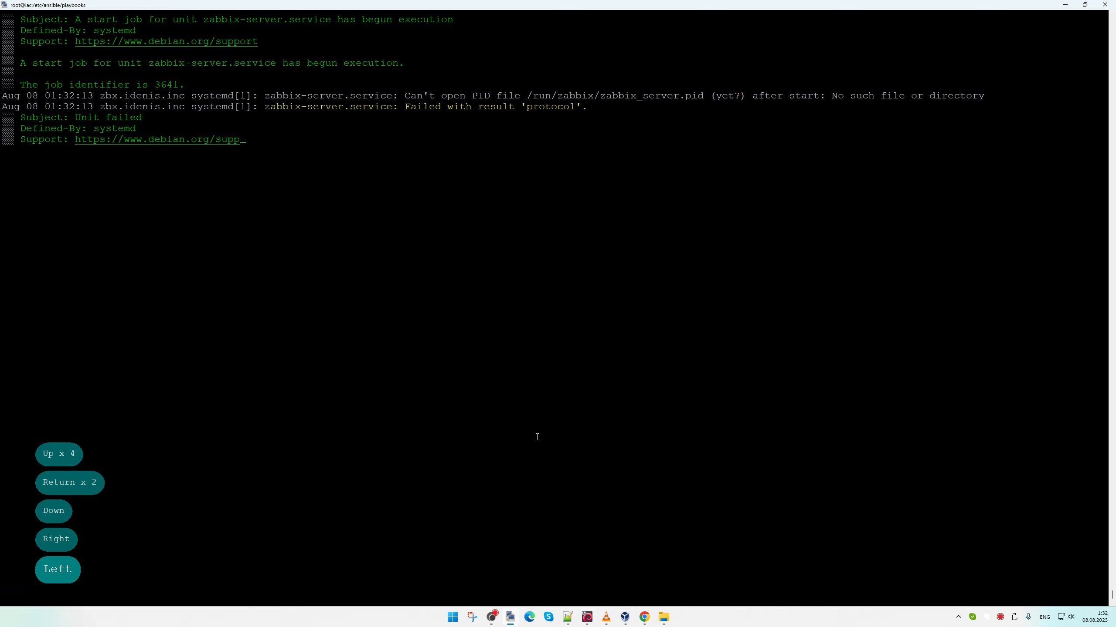
pyautogui.press('Left')
pyautogui.press('q')
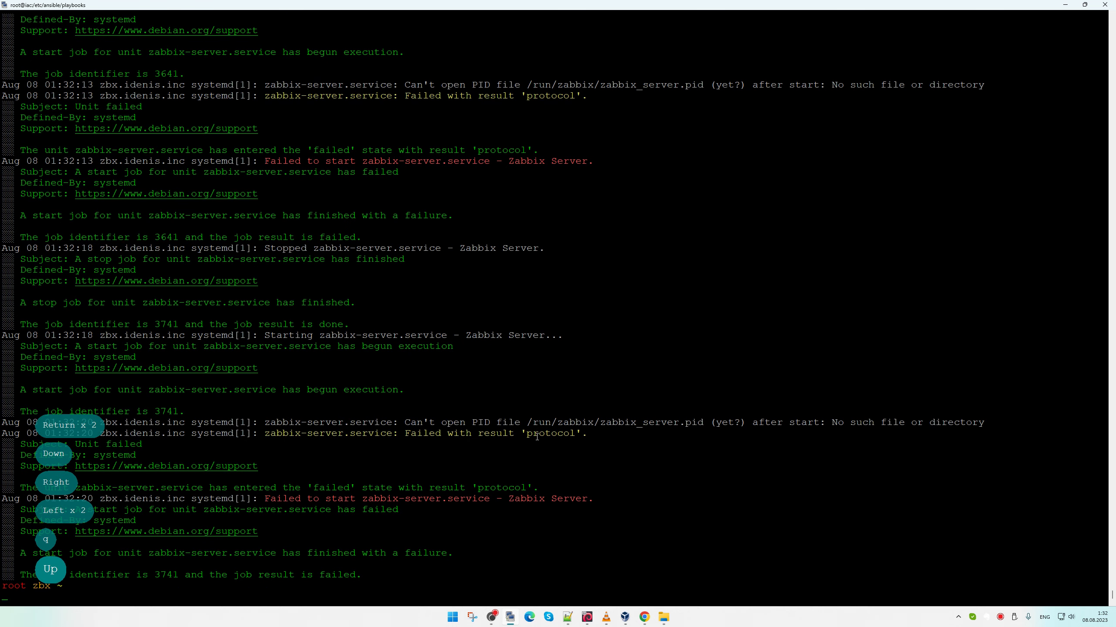
# Reopen /etc/zabbix/zabbix_server.conf in vim and check the database host, name, user, password and port options
pyautogui.press('Up')
pyautogui.press('Up')
pyautogui.press('Up')
pyautogui.press('Return')
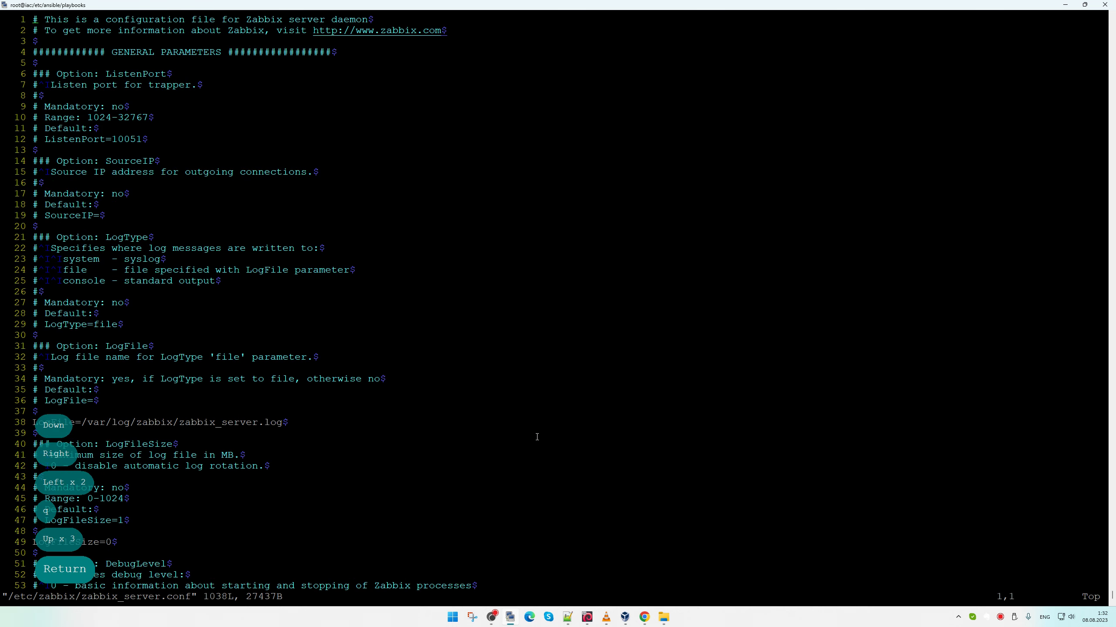
pyautogui.press('pageup')
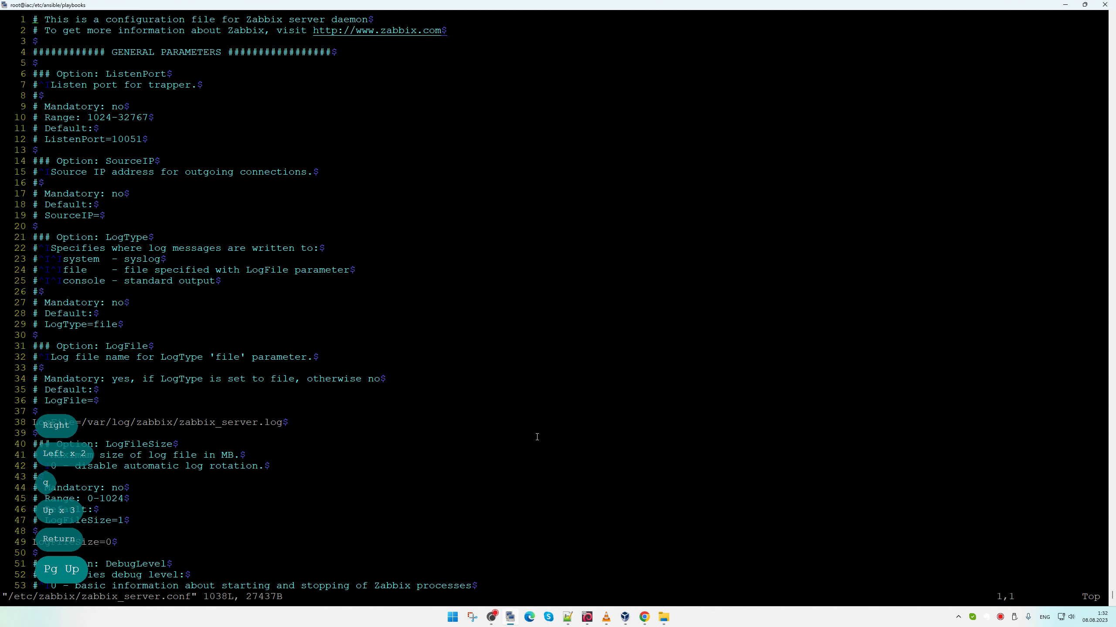
pyautogui.press('pagedown')
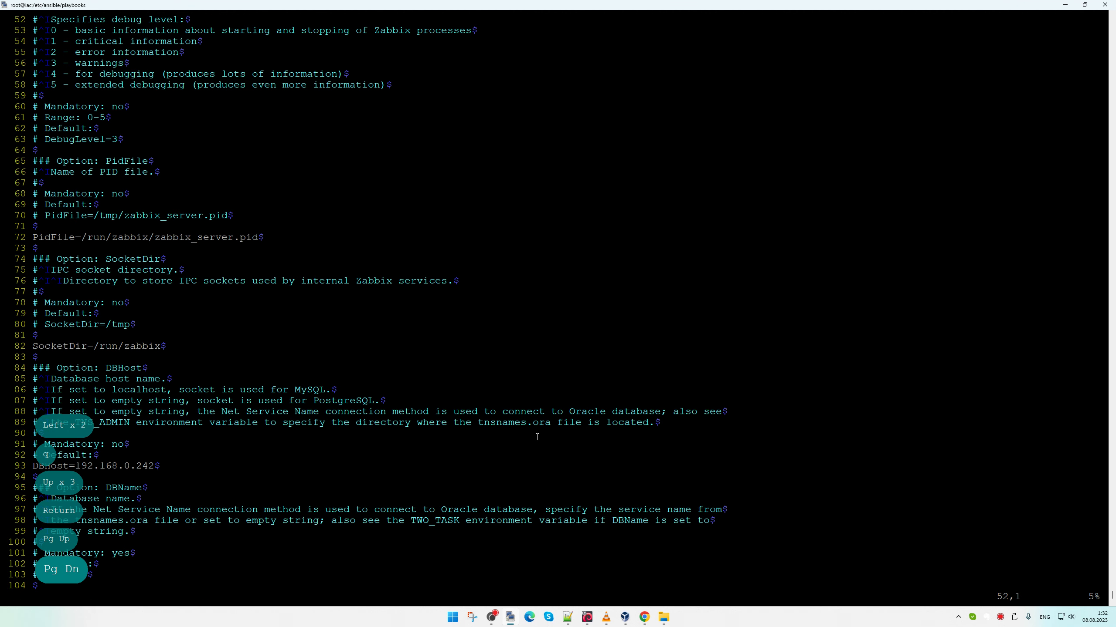
pyautogui.press('pagedown')
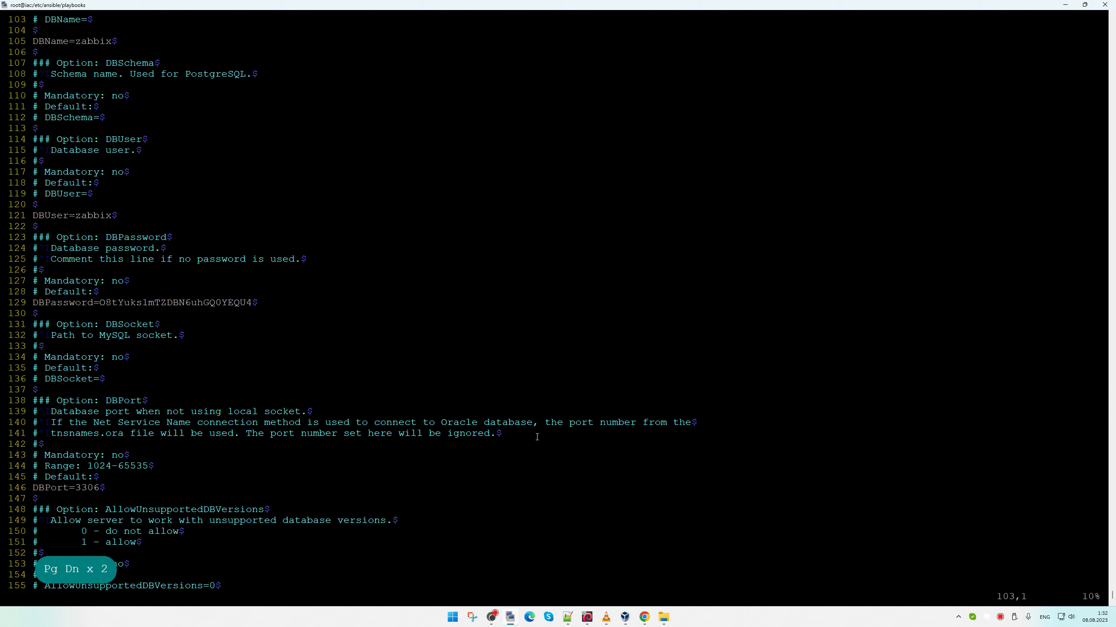
# Uncomment the AllowUnsupportedDBVersions line, change its value to 1, then save and exit vim
pyautogui.press('Down')
pyautogui.press('Down')
pyautogui.press('Down')
pyautogui.press('Down')
pyautogui.press('Down')
pyautogui.press('Down')
pyautogui.press('Down')
pyautogui.press('Down')
pyautogui.press('Down')
pyautogui.press('Down')
pyautogui.press('Down')
pyautogui.press('Down')
pyautogui.press('Down')
pyautogui.press('Down')
pyautogui.press('Down')
pyautogui.press('Down')
pyautogui.press('Down')
pyautogui.press('Down')
pyautogui.press('Down')
pyautogui.press('Down')
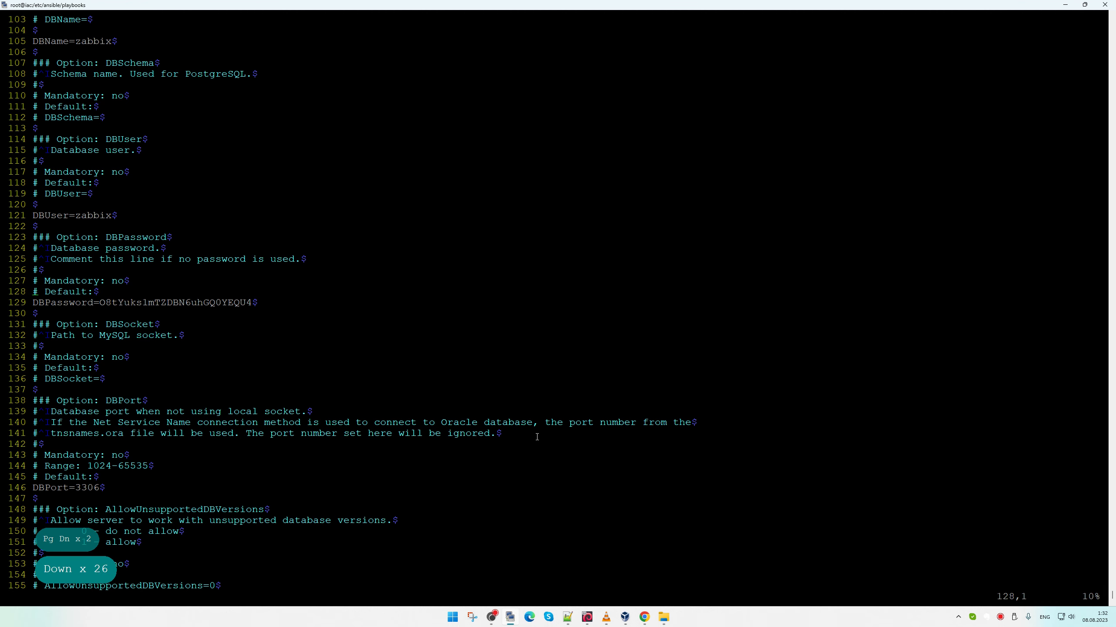
pyautogui.press('Down')
pyautogui.press('Down')
pyautogui.press('Down')
pyautogui.press('Down')
pyautogui.press('Down')
pyautogui.press('Down')
pyautogui.press('Down')
pyautogui.press('Down')
pyautogui.press('Down')
pyautogui.press('Down')
pyautogui.press('Down')
pyautogui.press('Down')
pyautogui.press('Down')
pyautogui.press('Down')
pyautogui.press('Down')
pyautogui.press('Down')
pyautogui.press('Down')
pyautogui.press('Down')
pyautogui.press('Down')
pyautogui.press('Down')
pyautogui.press('Up')
pyautogui.press('Up')
pyautogui.press('Up')
pyautogui.press('Up')
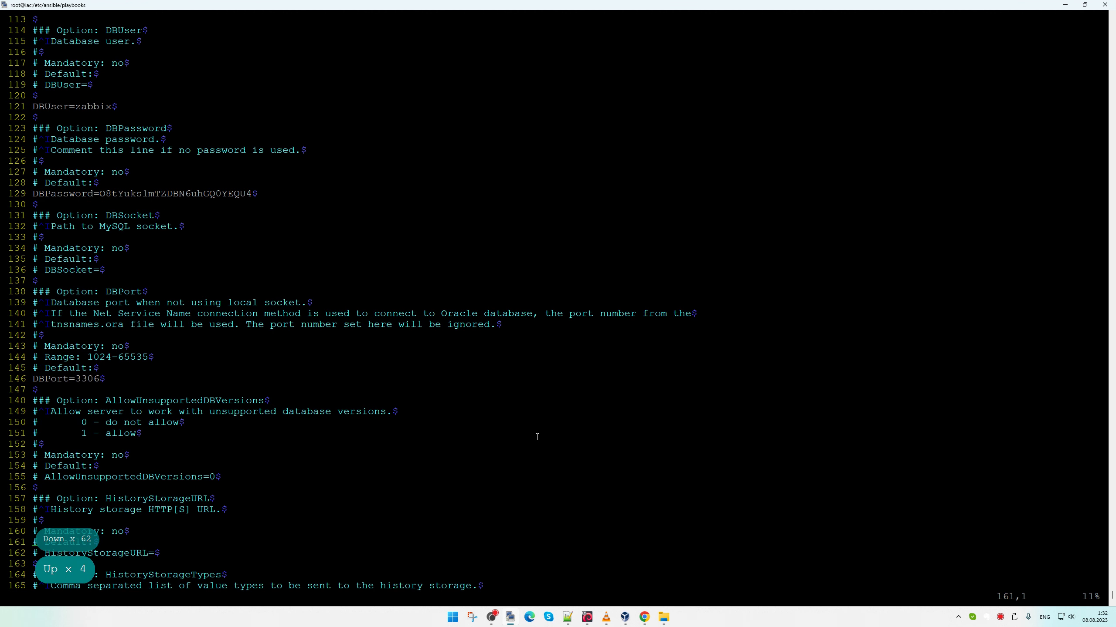
pyautogui.press('Up')
pyautogui.press('Up')
pyautogui.press('Delete')
pyautogui.press('Delete')
pyautogui.press('Right')
pyautogui.press('Right')
pyautogui.press('Right')
pyautogui.press('Right')
pyautogui.press('Right')
pyautogui.press('Right')
pyautogui.press('Right')
pyautogui.press('Right')
pyautogui.press('Right')
pyautogui.press('Right')
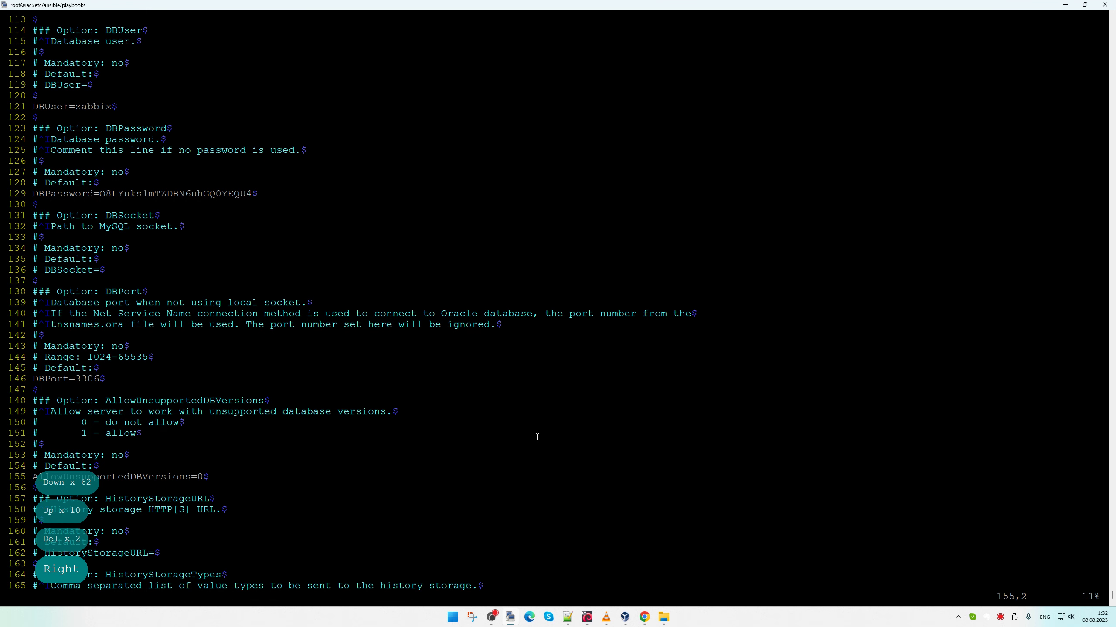
pyautogui.press('Right')
pyautogui.press('Right')
pyautogui.press('Right')
pyautogui.press('Right')
pyautogui.press('Right')
pyautogui.press('Right')
pyautogui.press('Right')
pyautogui.press('Right')
pyautogui.press('Right')
pyautogui.press('Right')
pyautogui.press('Right')
pyautogui.press('Right')
pyautogui.press('Right')
pyautogui.press('Right')
pyautogui.press('Right')
pyautogui.press('Right')
pyautogui.press('Right')
pyautogui.press('Right')
pyautogui.press('Right')
pyautogui.press('Right')
pyautogui.press('Delete')
pyautogui.write('a')
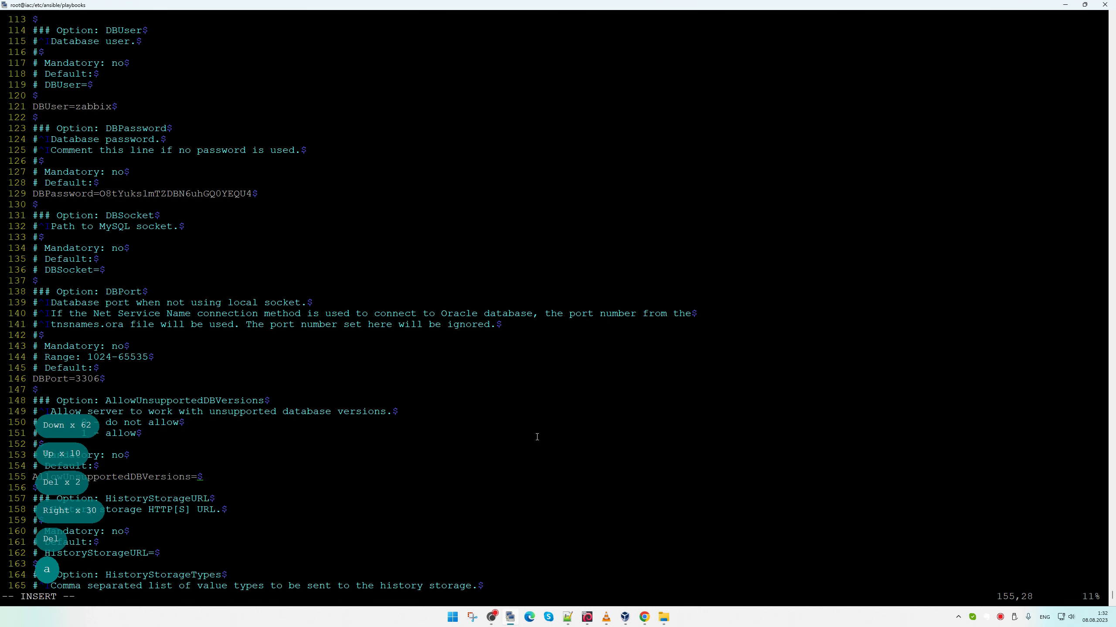
pyautogui.write('1')
pyautogui.moveTo(216, 415); pyautogui.dragTo(392, 412)
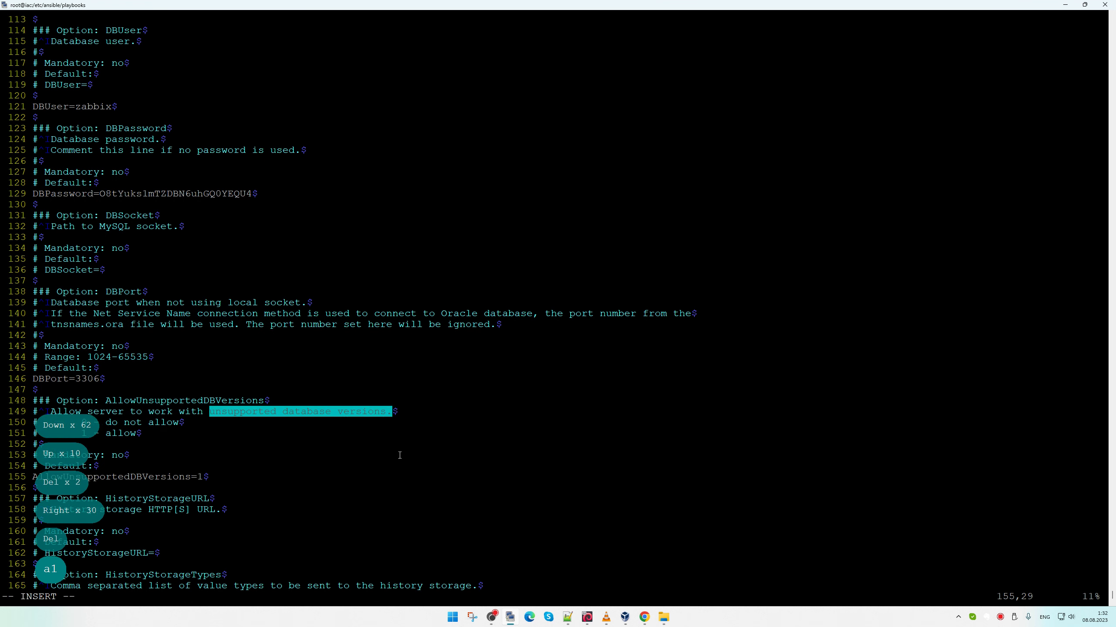
pyautogui.press('Escape')
pyautogui.write(':x')
pyautogui.press('Return')
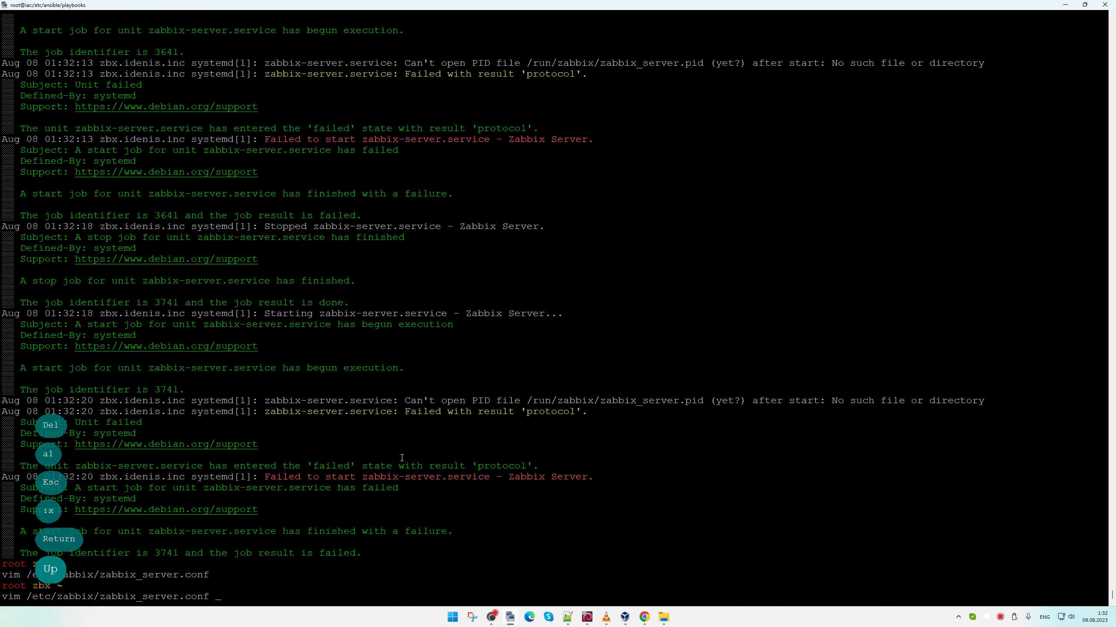
# Run systemctl restart zabbix-server.service again to apply the unsupported database version setting
pyautogui.press('Up')
pyautogui.press('Up')
pyautogui.press('Up')
pyautogui.press('Return')
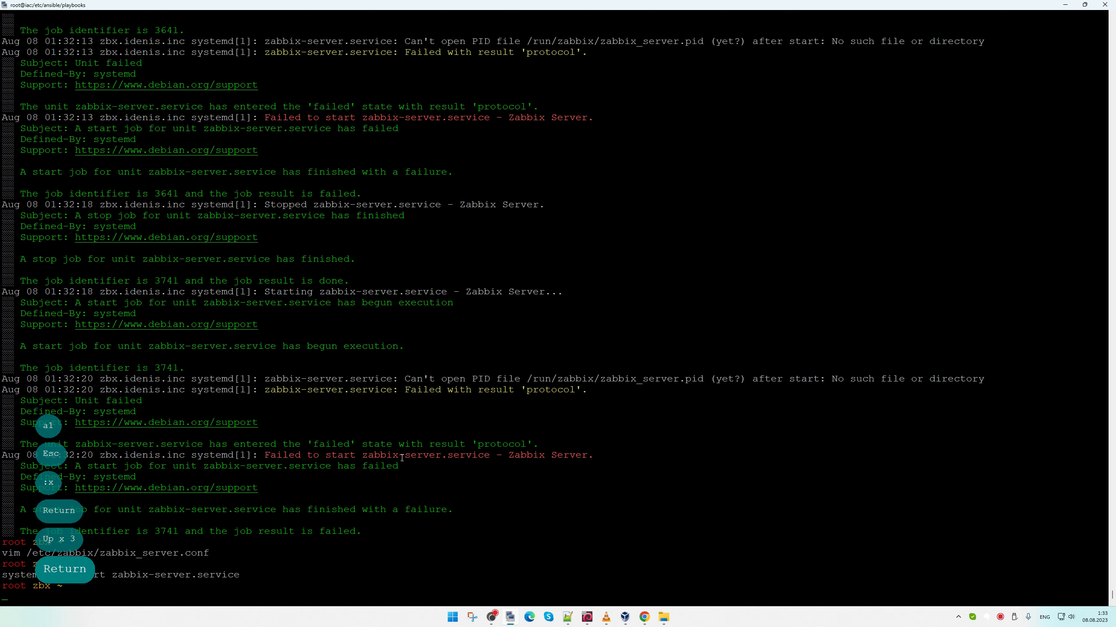
# Log out of the Zabbix host completely and connect over SSH to the database host mdb.edu.ua
pyautogui.hotkey('ctrl', 'd')
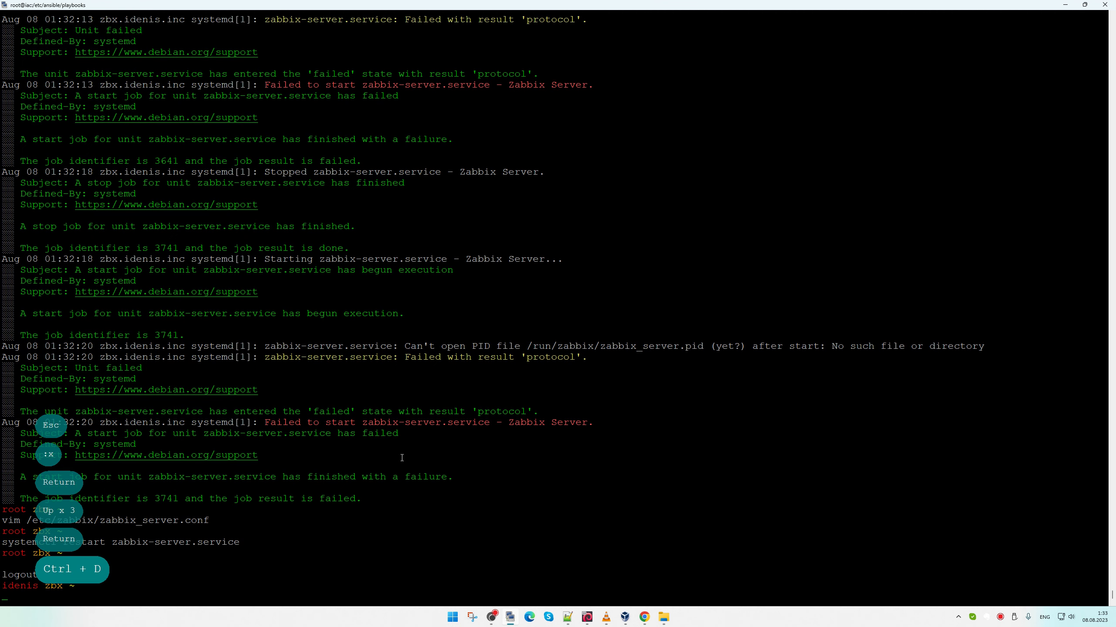
pyautogui.hotkey('ctrl', 'd')
pyautogui.press('Up')
pyautogui.press('Up')
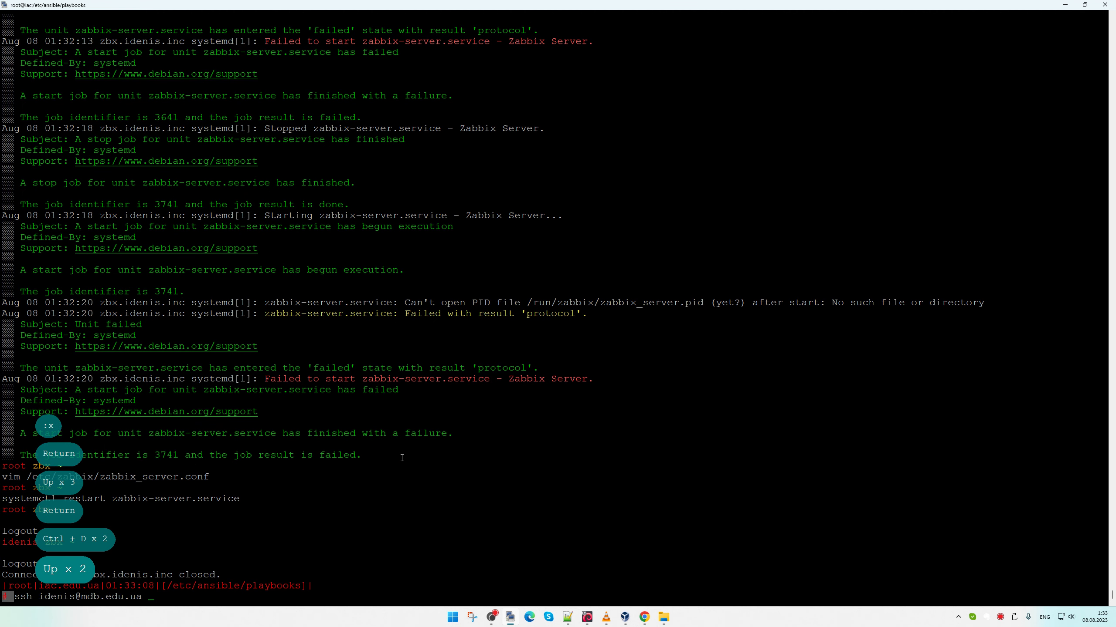
pyautogui.press('Return')
# Open a root shell on the database host with sudo -i, entering the account password
pyautogui.press('Up')
pyautogui.press('Return')
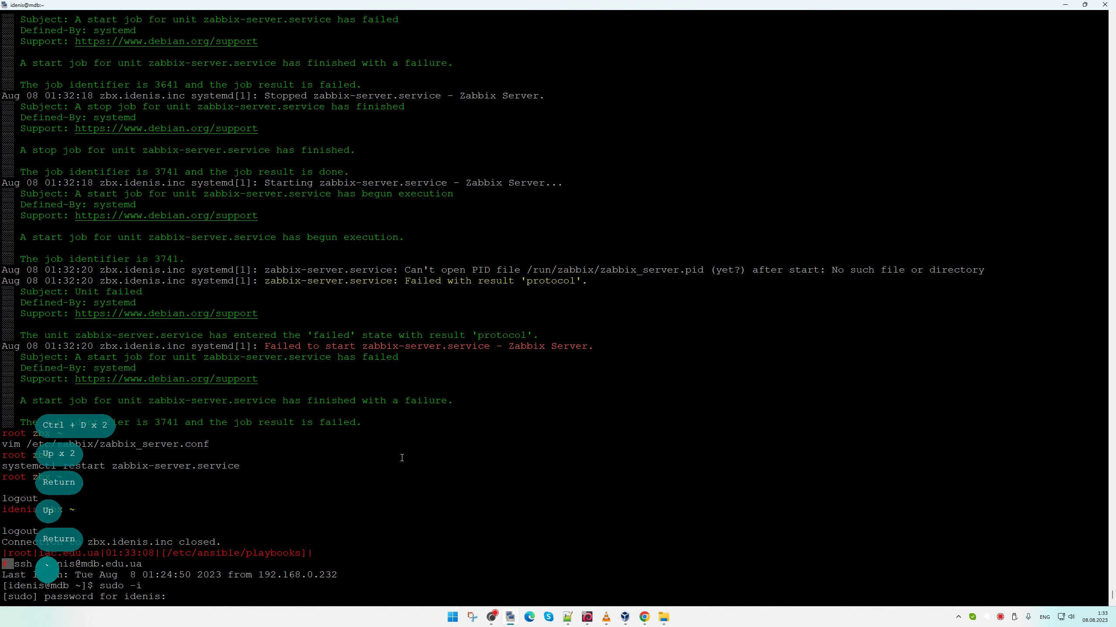
pyautogui.press('Return')
# Start the mariadb client and examine the server version in its welcome text
pyautogui.write('m,a')
pyautogui.press('BackSpace')
pyautogui.press('BackSpace')
pyautogui.press('BackSpace')
pyautogui.write('mari')
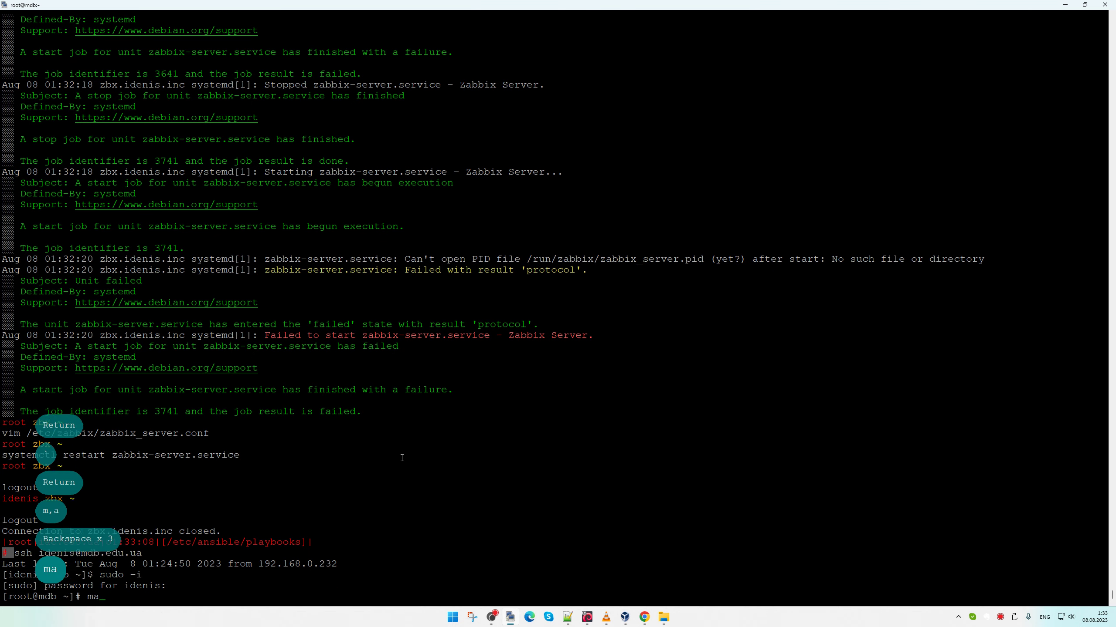
pyautogui.press('Tab')
pyautogui.press('Return')
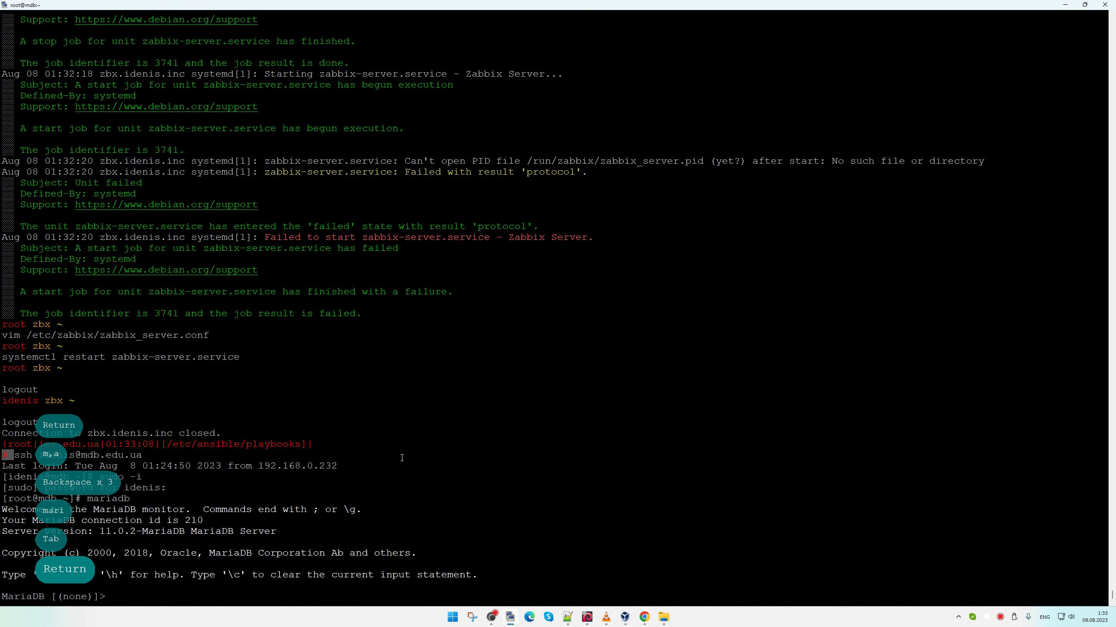
pyautogui.moveTo(100, 531); pyautogui.dragTo(185, 531)
# Quit the MariaDB client, leave the root shell, and close the SSH session to mdb.edu.ua
pyautogui.hotkey('ctrl', 'd')
pyautogui.hotkey('ctrl', 'd')
pyautogui.press('Up')
pyautogui.press('Up')
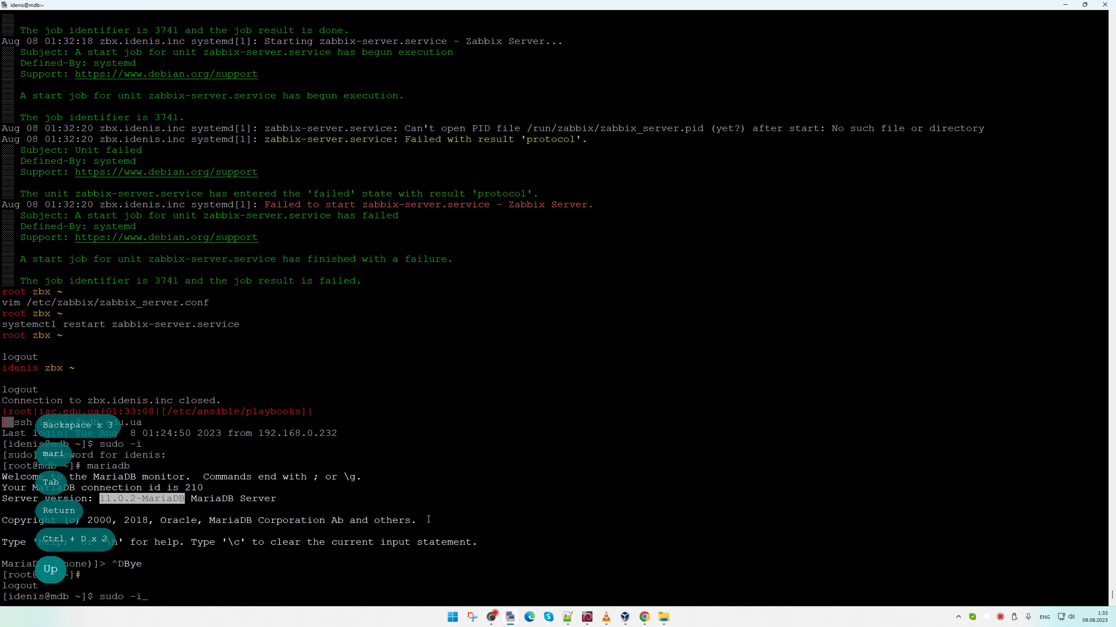
pyautogui.hotkey('ctrl', 'c')
pyautogui.hotkey('ctrl', 'd')
# Reconnect over SSH from the Ansible host to the Zabbix host zbx.idenis.inc
pyautogui.press('Up')
pyautogui.press('Up')
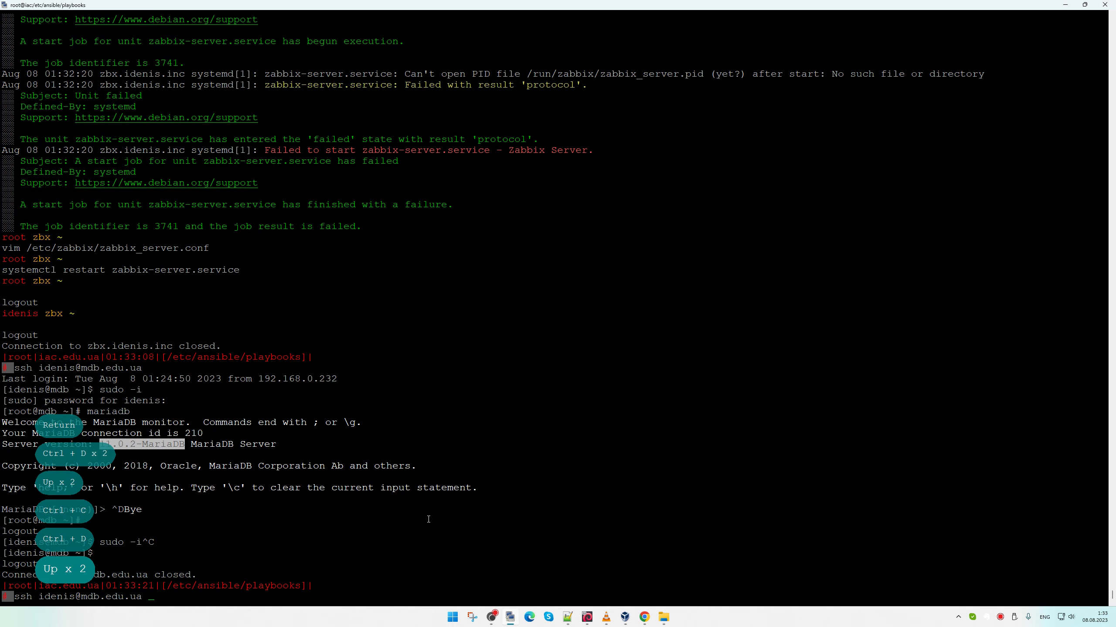
pyautogui.press('Return')
pyautogui.press('Up')
pyautogui.press('Up')
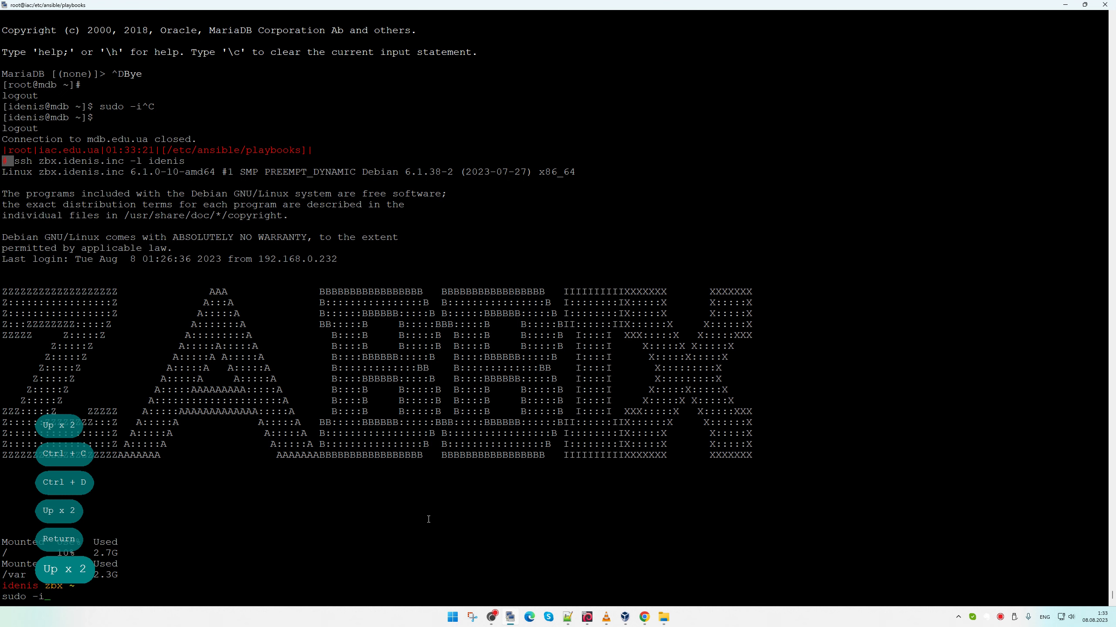
pyautogui.press('Down')
pyautogui.press('Down')
pyautogui.write('za')
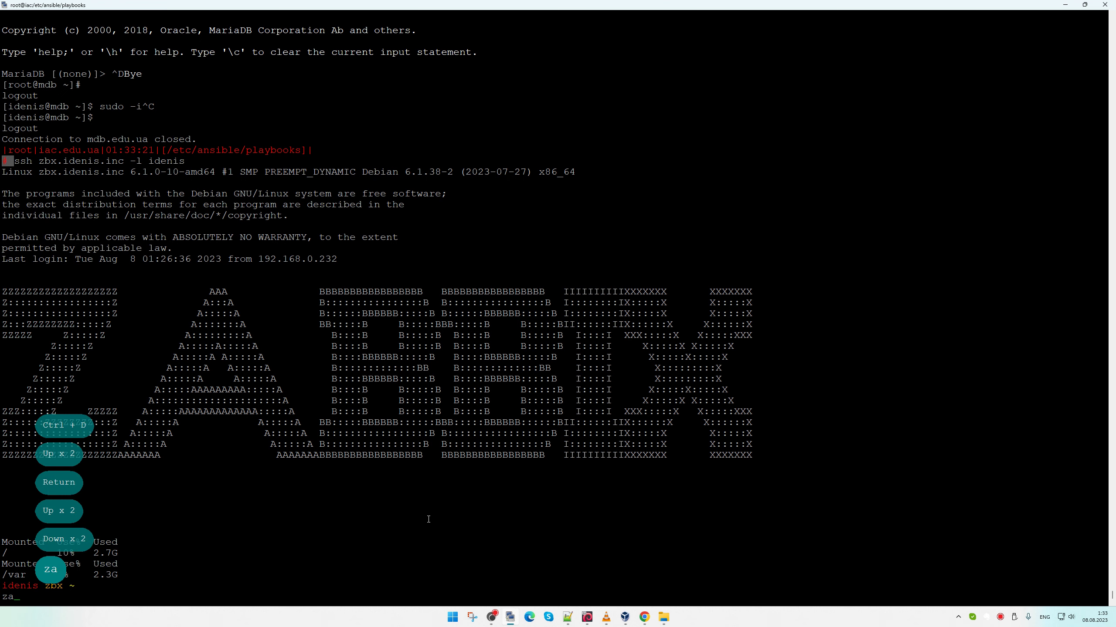
pyautogui.write('bbi')
pyautogui.press('Tab')
pyautogui.press('Tab')
pyautogui.press('BackSpace')
pyautogui.press('BackSpace')
pyautogui.press('Tab')
pyautogui.press('Tab')
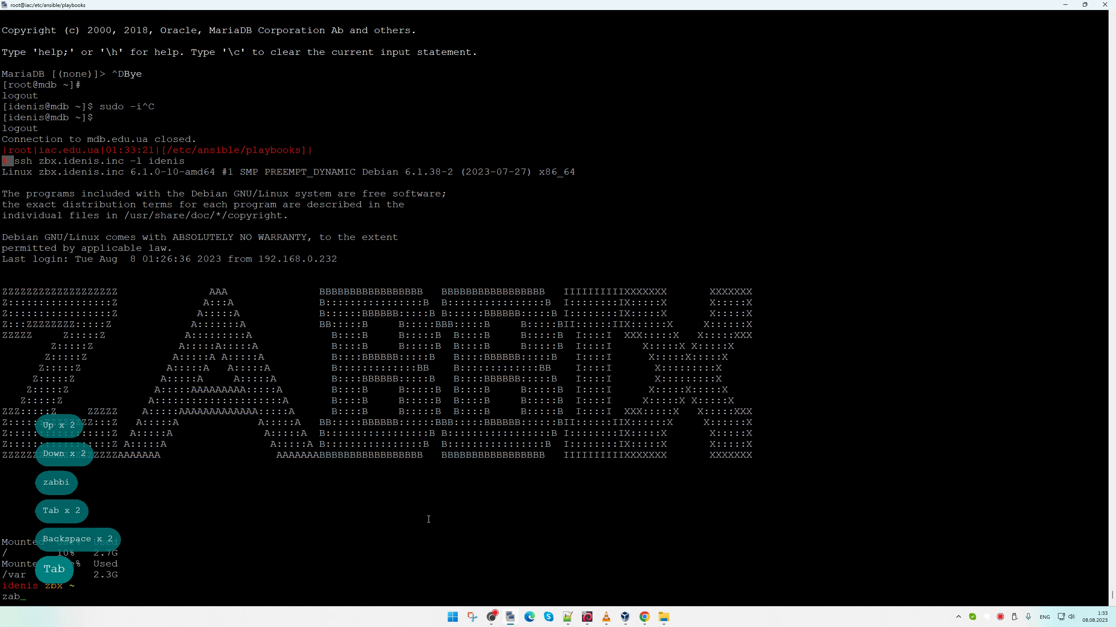
pyautogui.press('BackSpace')
pyautogui.press('BackSpace')
# Open a root shell with sudo -i and check the installed Zabbix server version with zabbix_server -V
pyautogui.press('Up')
pyautogui.press('Return')
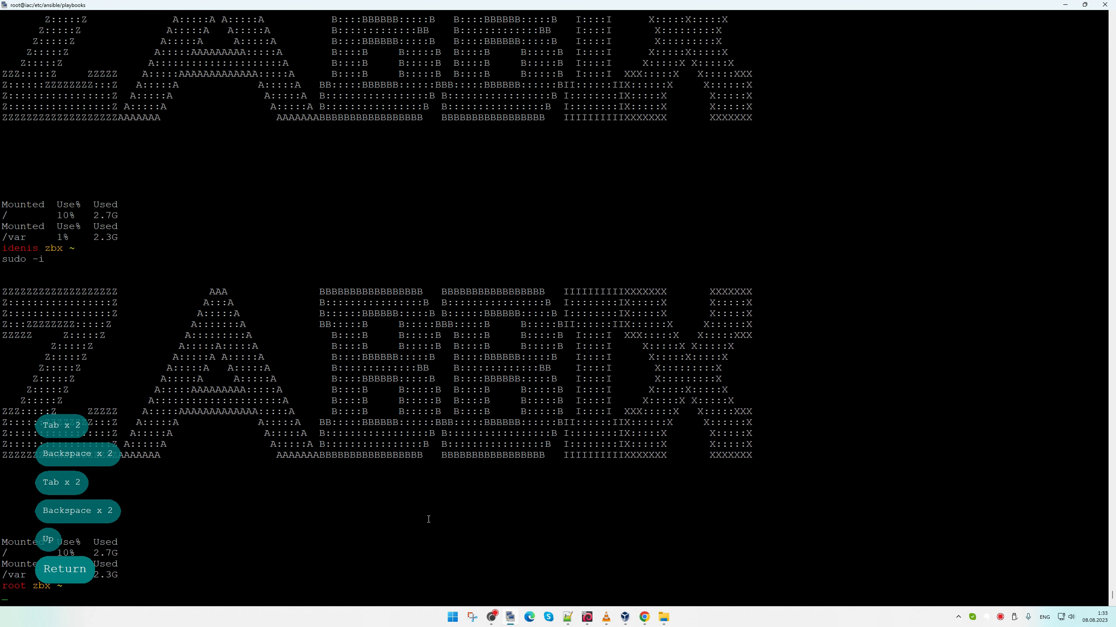
pyautogui.write('zabbi')
pyautogui.press('Tab')
pyautogui.press('Tab')
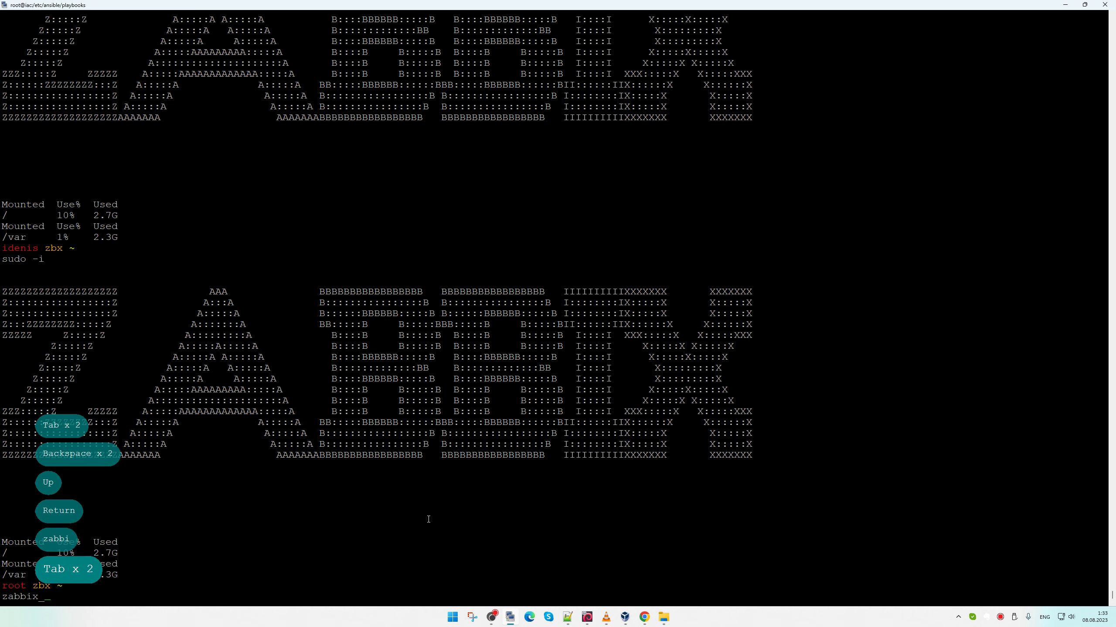
pyautogui.write('ser')
pyautogui.press('Tab')
pyautogui.write('-V')
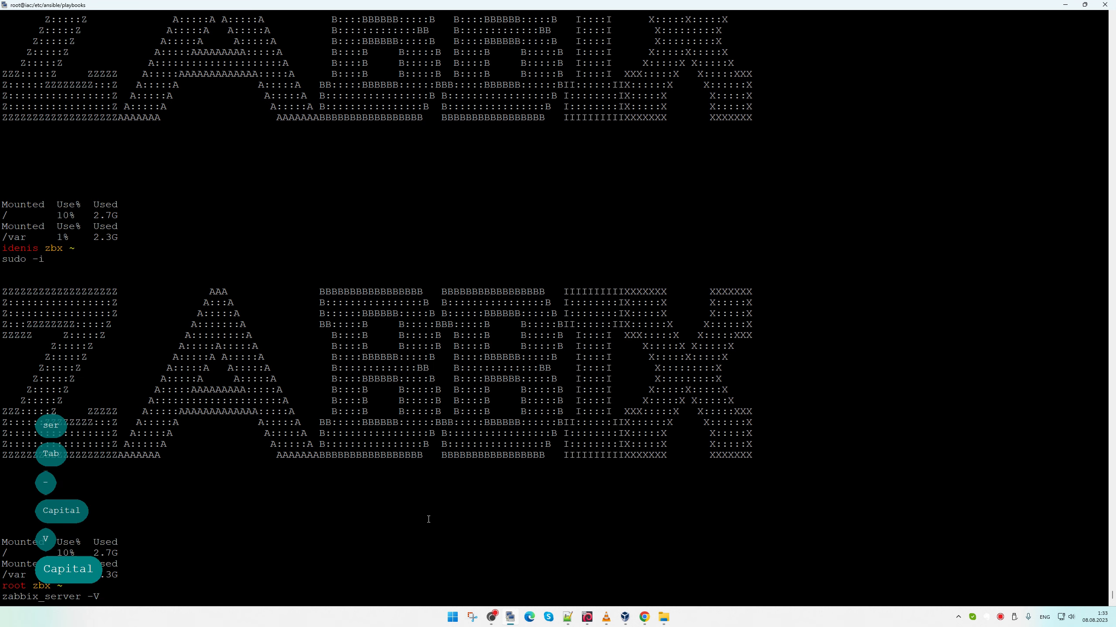
pyautogui.press('Return')
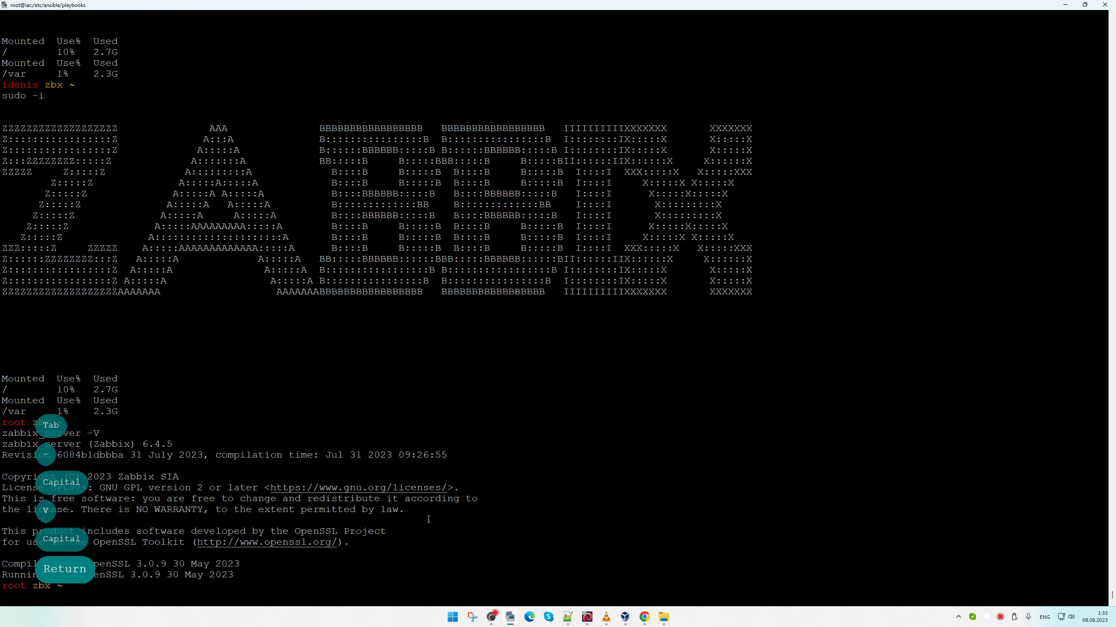
pyautogui.moveTo(2, 444); pyautogui.dragTo(163, 445)
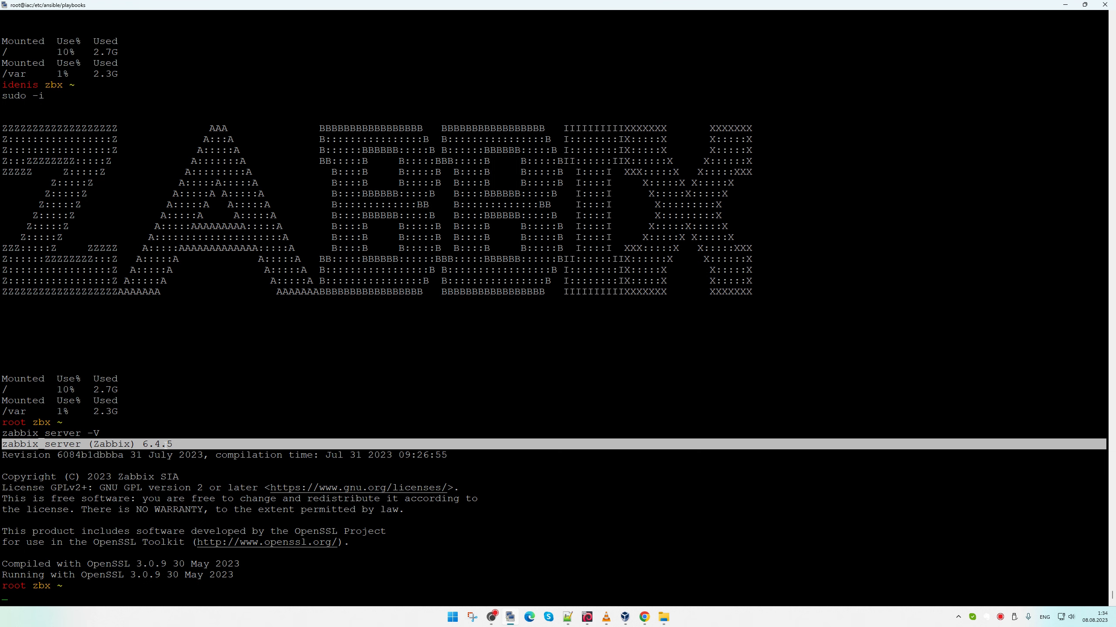
pyautogui.click(72, 475)
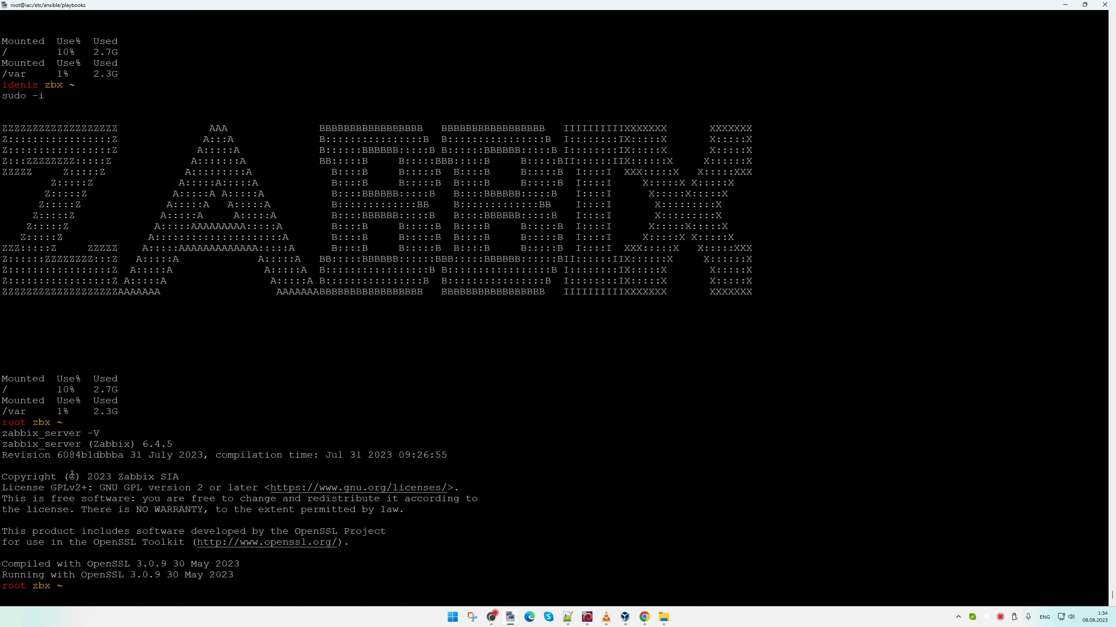
# Follow new entries in all Zabbix logs with tail -f -n 0 /var/log/zabbix/*
pyautogui.press('Up')
pyautogui.press('Up')
pyautogui.press('Up')
pyautogui.press('Up')
pyautogui.press('Up')
pyautogui.press('Up')
pyautogui.press('Up')
pyautogui.press('Up')
pyautogui.press('Up')
pyautogui.press('Up')
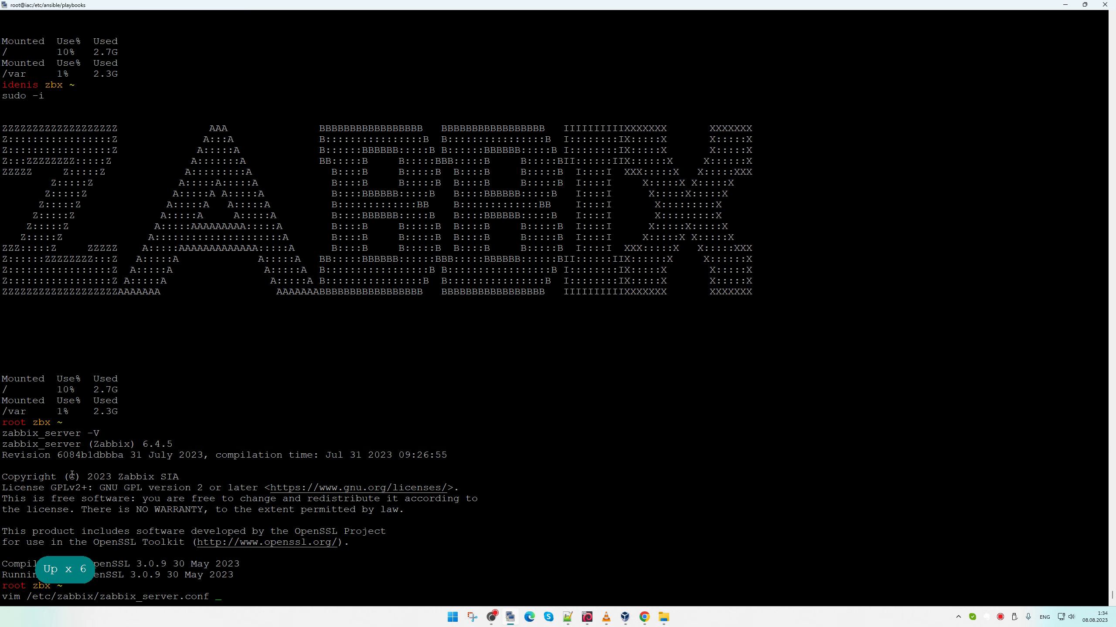
pyautogui.press('Up')
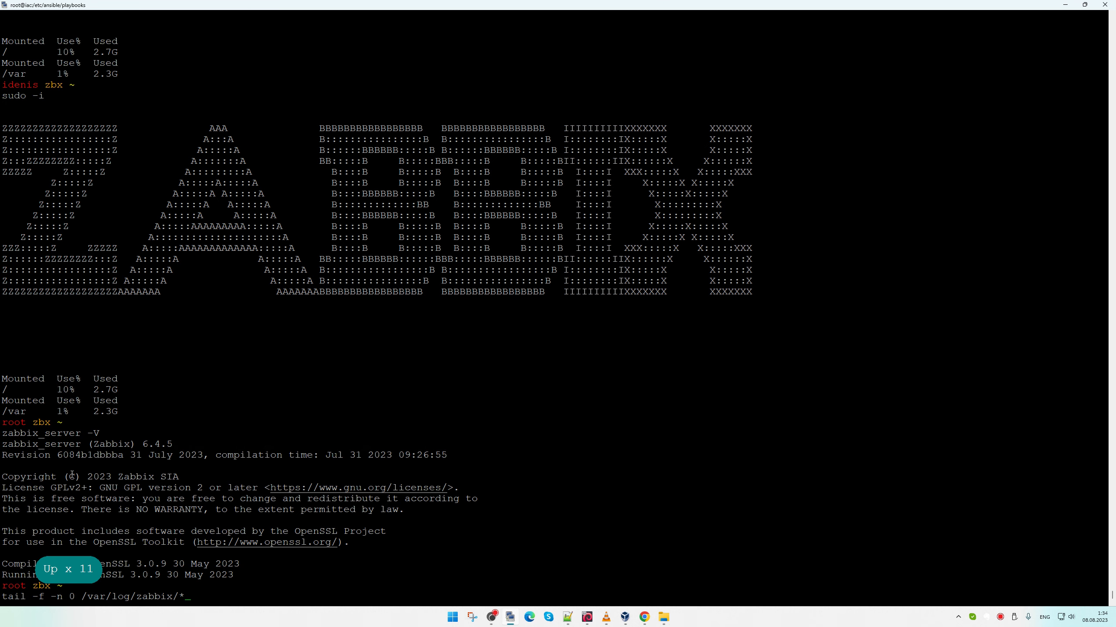
pyautogui.press('Return')
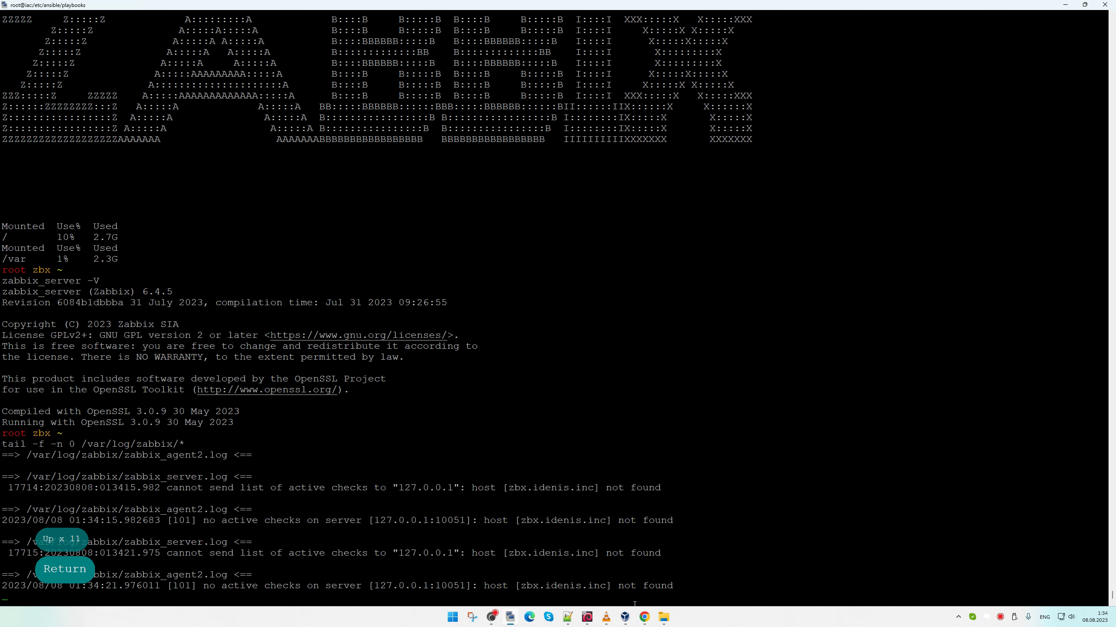
# Switch to Chrome, reload the Zabbix dashboard and examine the server status in System information
pyautogui.moveTo(646, 616)
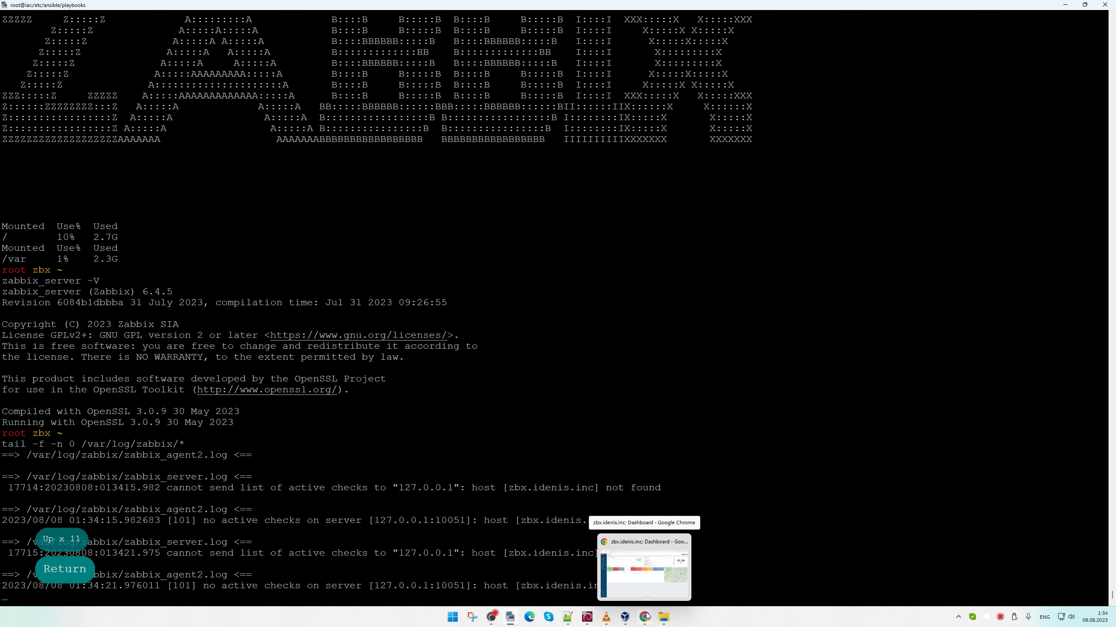
pyautogui.click(646, 616)
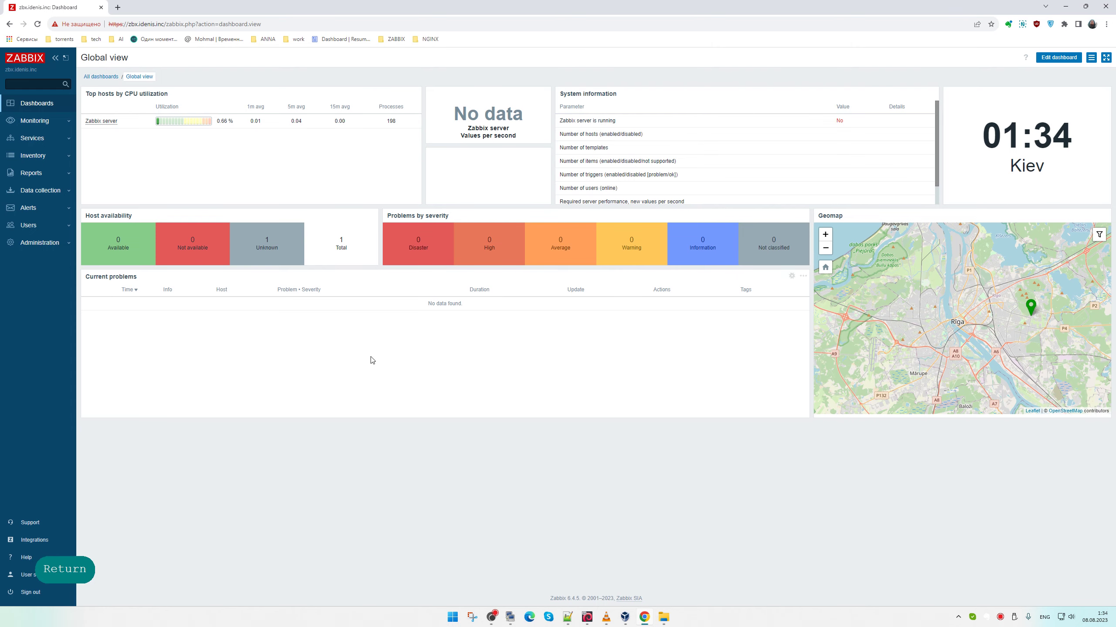
pyautogui.click(38, 24)
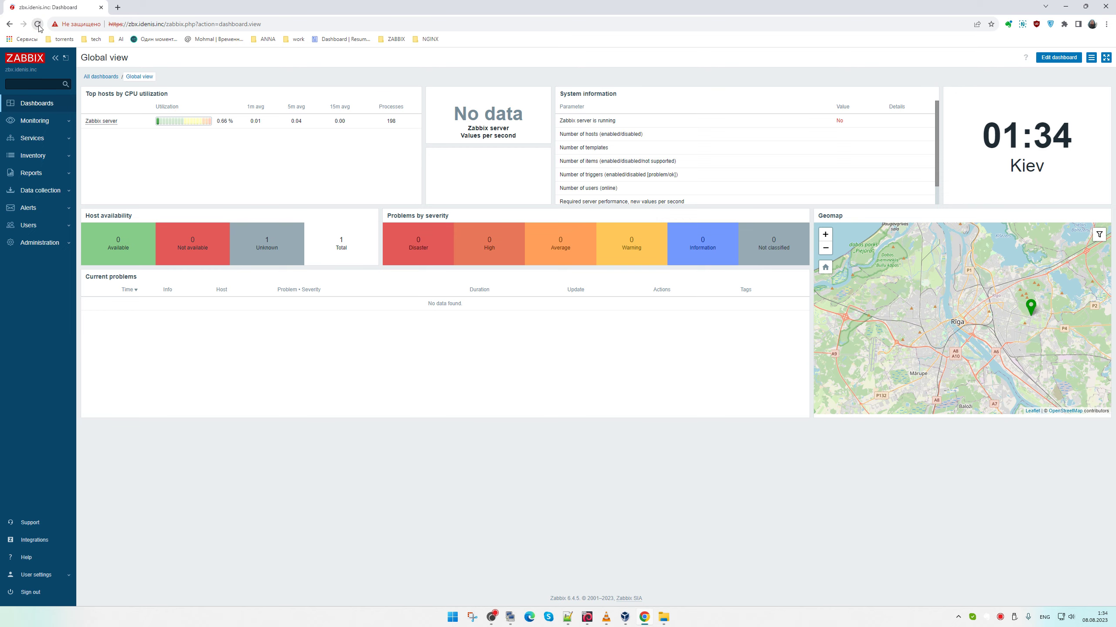
pyautogui.click(39, 24)
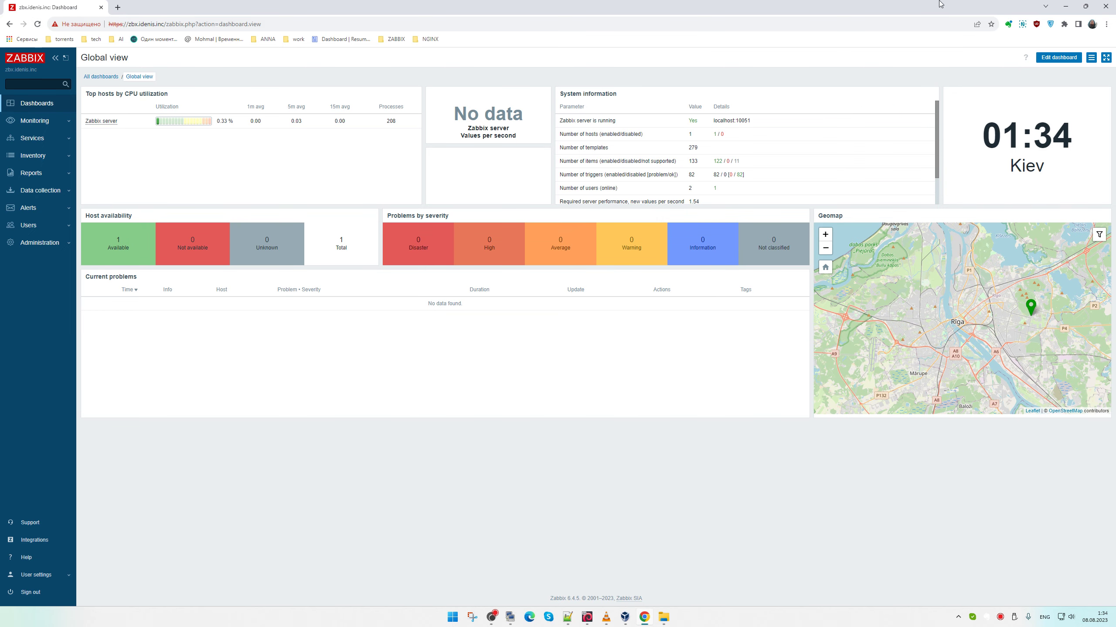
# Return to the terminal, stop following the logs and close the SSH session to the Zabbix host
pyautogui.click(1067, 8)
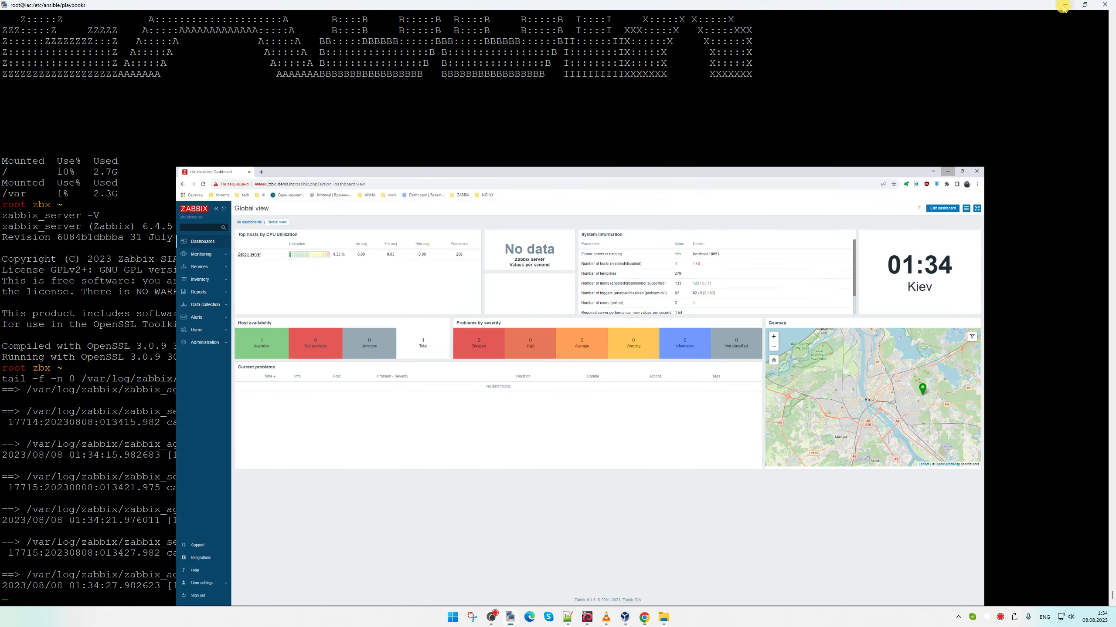
pyautogui.click(612, 276)
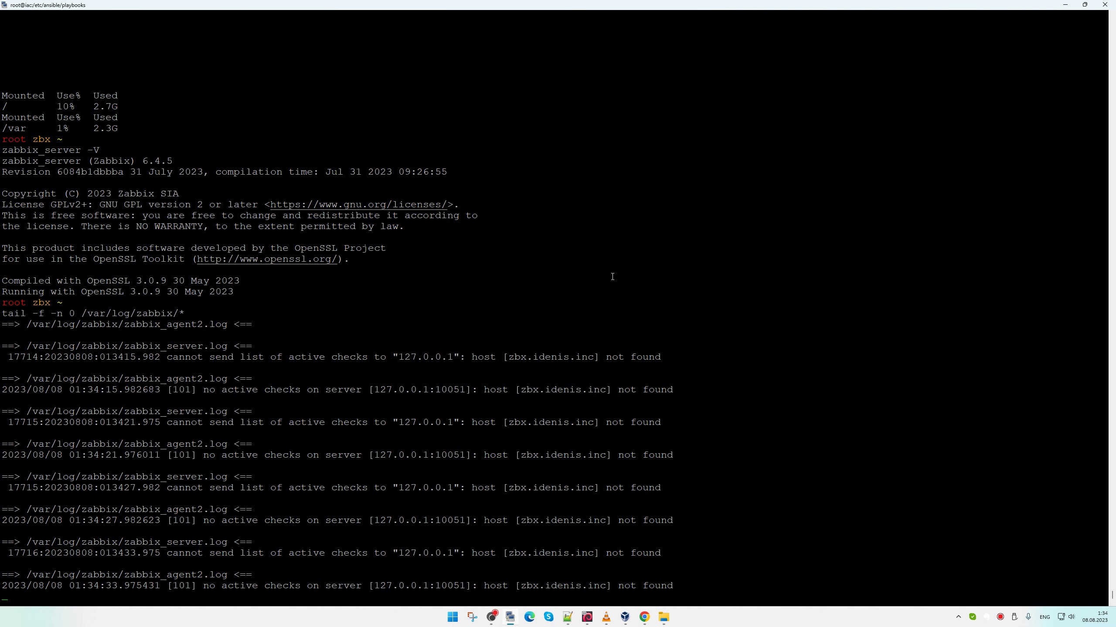
pyautogui.hotkey('ctrl', 'c')
pyautogui.press('Return')
pyautogui.press('Return')
pyautogui.press('Return')
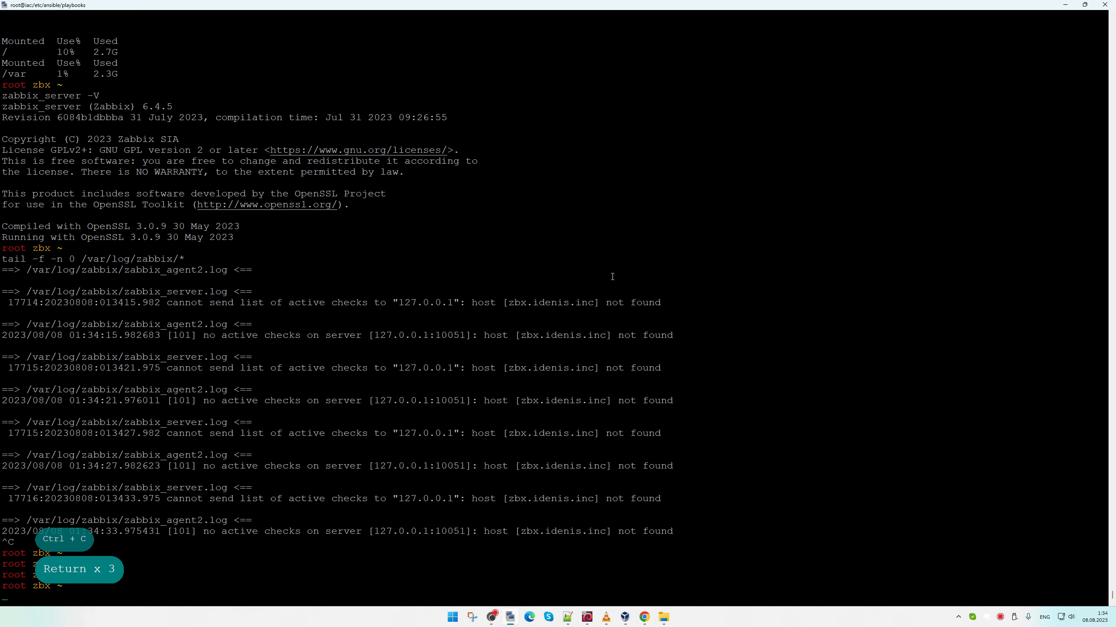
pyautogui.hotkey('ctrl', 'd')
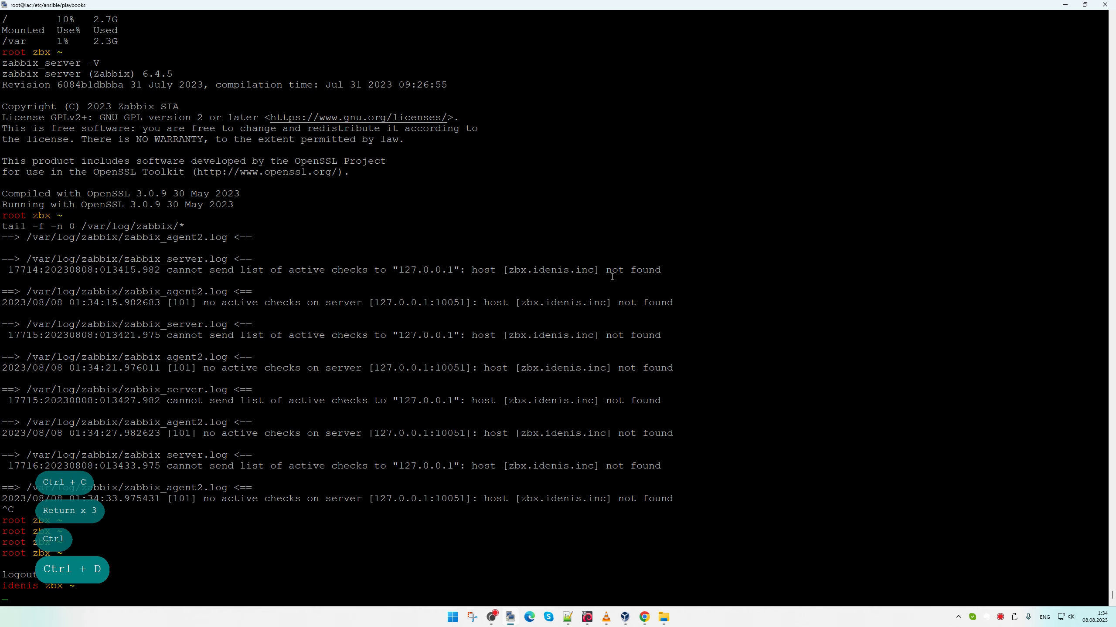
pyautogui.hotkey('ctrl', 'd')
# List the files in /etc/ansible/playbooks, including a detailed listing, and look through the playbook names for a Zabbix agent playbook
pyautogui.write('ls')
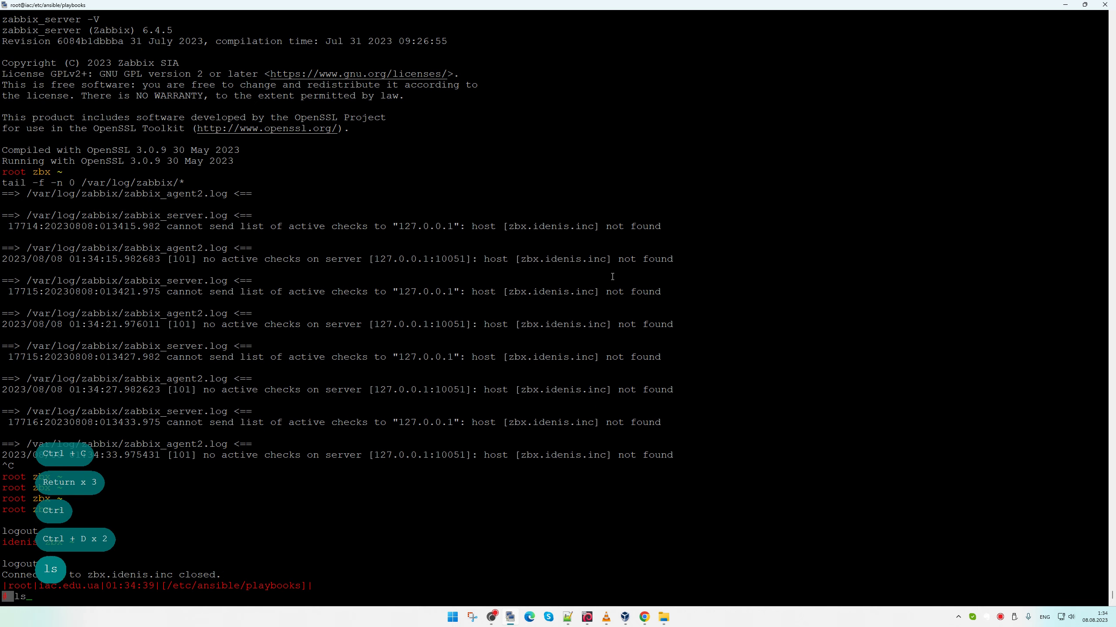
pyautogui.press('Return')
pyautogui.write('ll')
pyautogui.press('BackSpace')
pyautogui.press('Return')
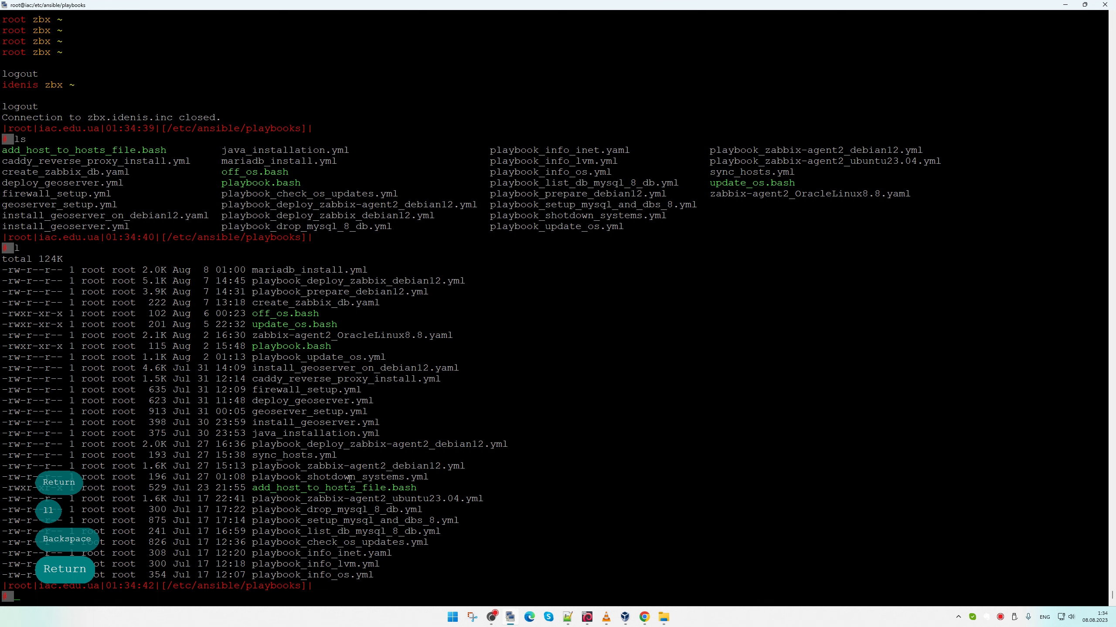
pyautogui.doubleClick(342, 475)
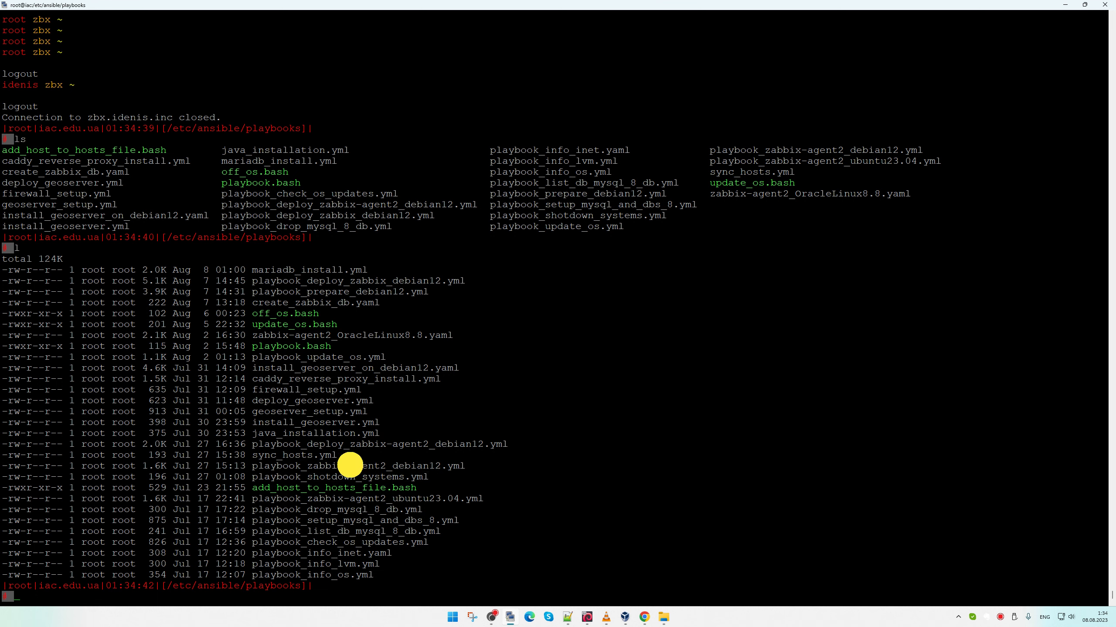
pyautogui.doubleClick(352, 466)
pyautogui.doubleClick(326, 445)
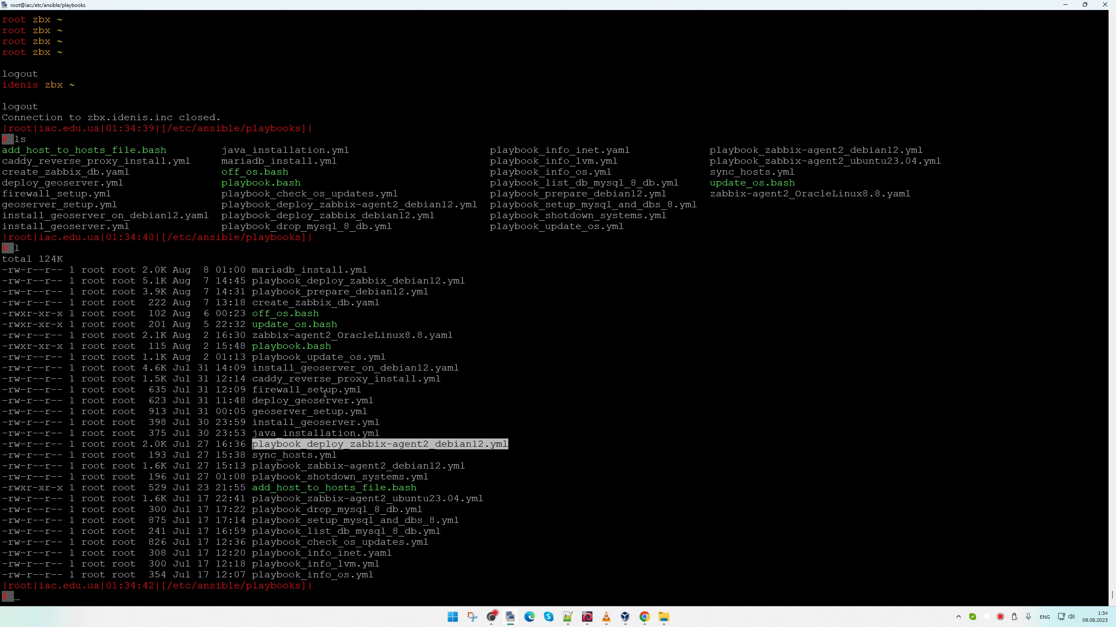
pyautogui.doubleClick(332, 378)
pyautogui.doubleClick(338, 367)
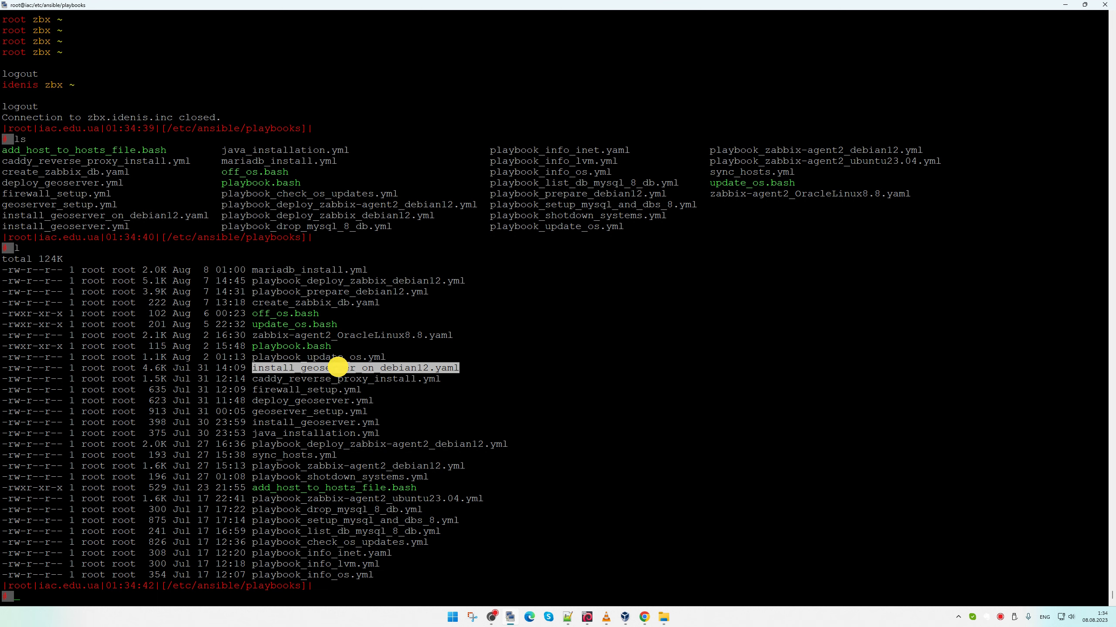
# Display the contents of zabbix-agent2_OracleLinux8.8.yaml with cat
pyautogui.click(316, 334)
pyautogui.doubleClick(316, 335)
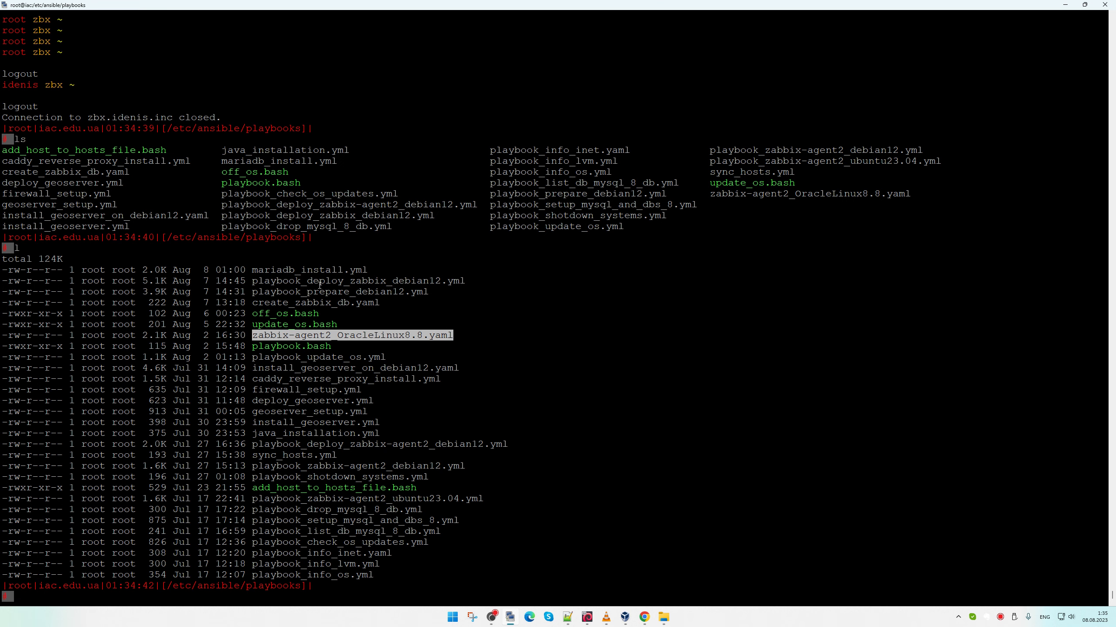
pyautogui.rightClick(619, 553)
pyautogui.hotkey('ctrl', 'a')
pyautogui.write('cat')
pyautogui.press('Return')
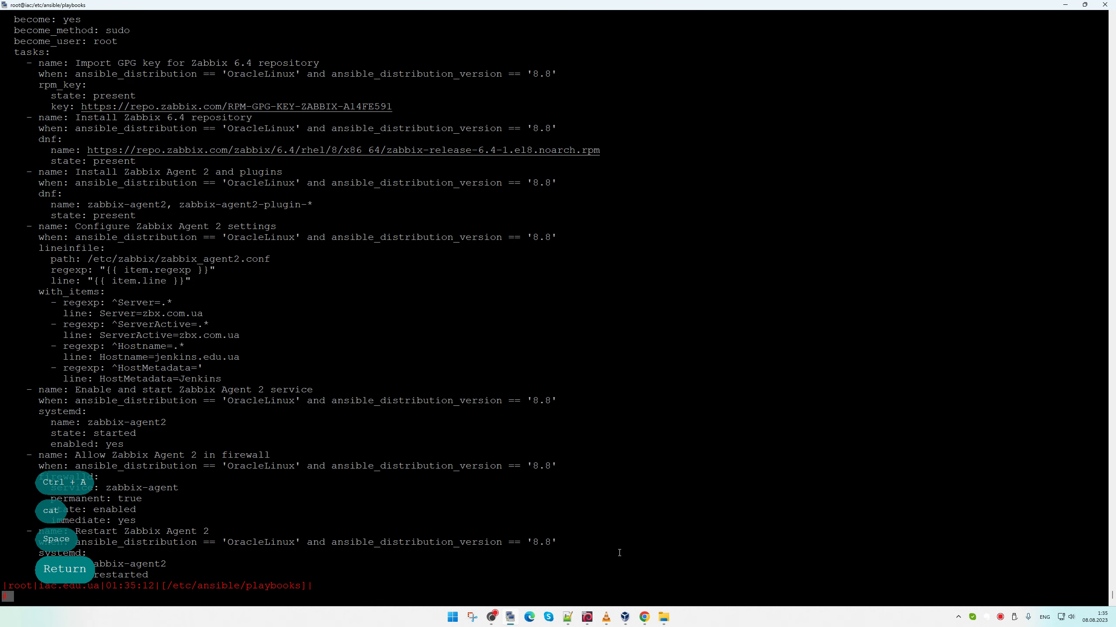
# Copy zabbix-agent2_OracleLinux8.8.yaml to zabbix-agent2_FedoraLinux38.yaml with cp -v
pyautogui.press('Up')
pyautogui.hotkey('ctrl', 'a')
pyautogui.press('Delete')
pyautogui.press('Delete')
pyautogui.press('Delete')
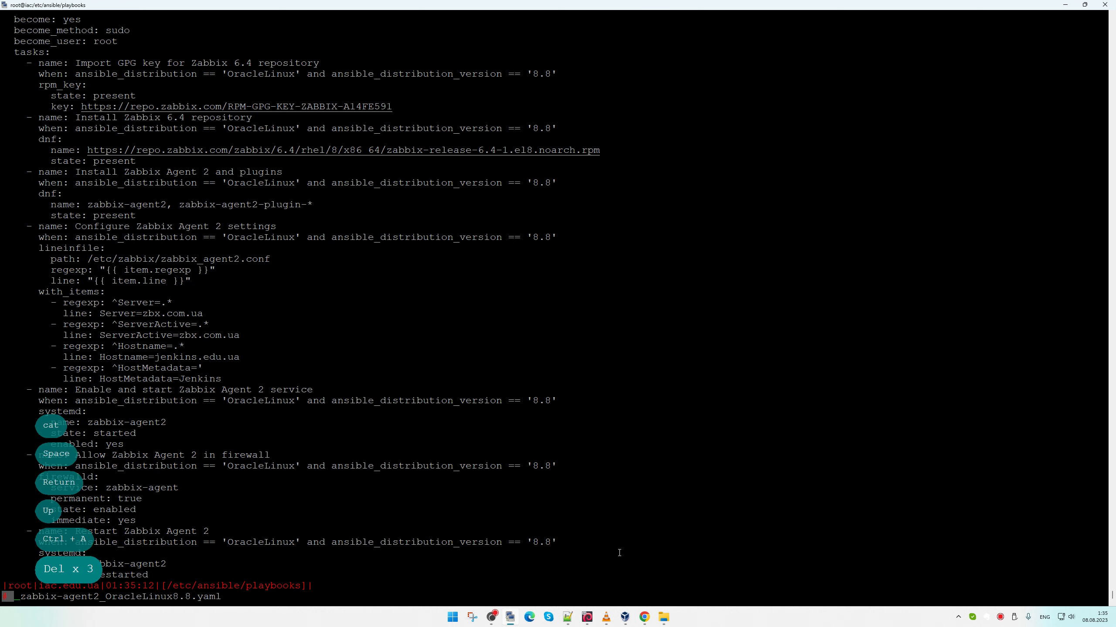
pyautogui.write('cp -v')
pyautogui.hotkey('ctrl', 'e')
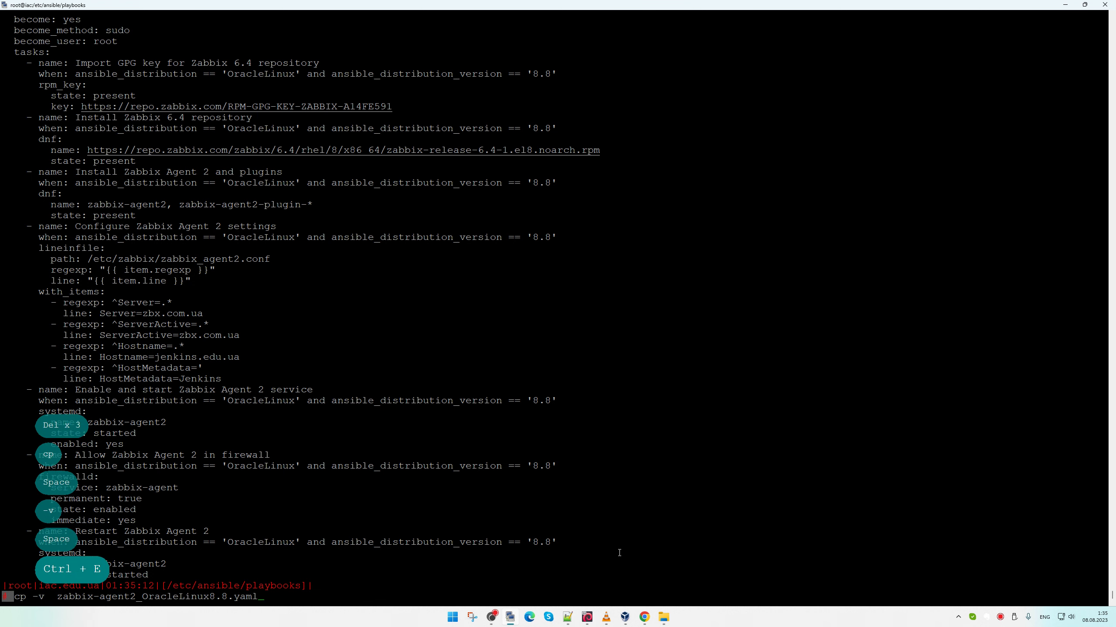
pyautogui.write('za')
pyautogui.press('Tab')
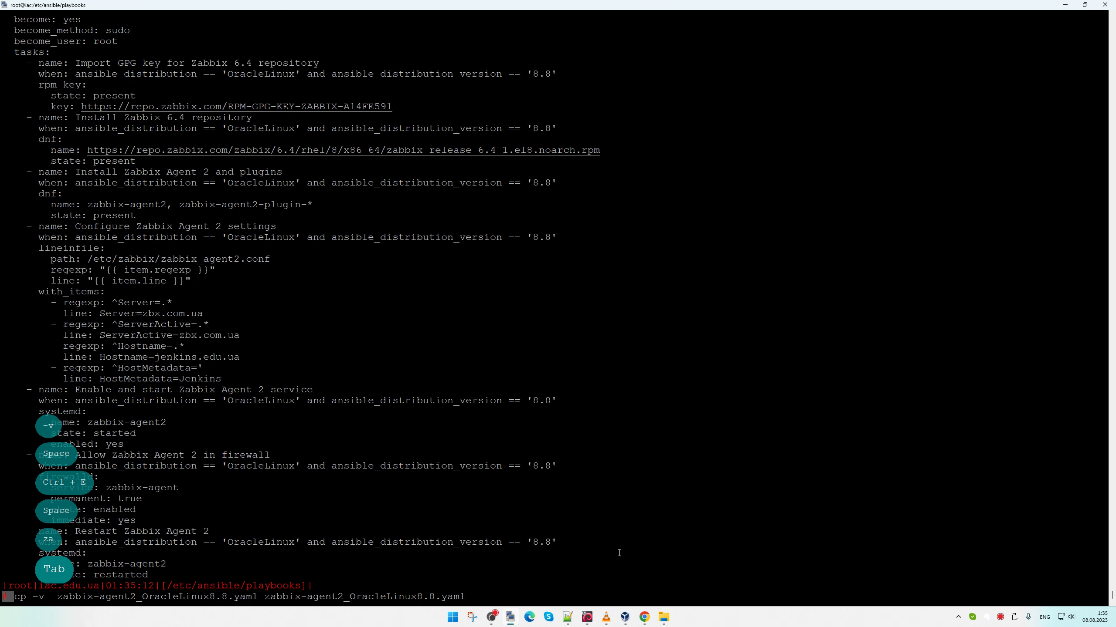
pyautogui.press('Left')
pyautogui.press('Left')
pyautogui.press('Left')
pyautogui.press('Left')
pyautogui.press('Left')
pyautogui.press('Left')
pyautogui.press('Left')
pyautogui.press('Left')
pyautogui.press('Right')
pyautogui.press('BackSpace')
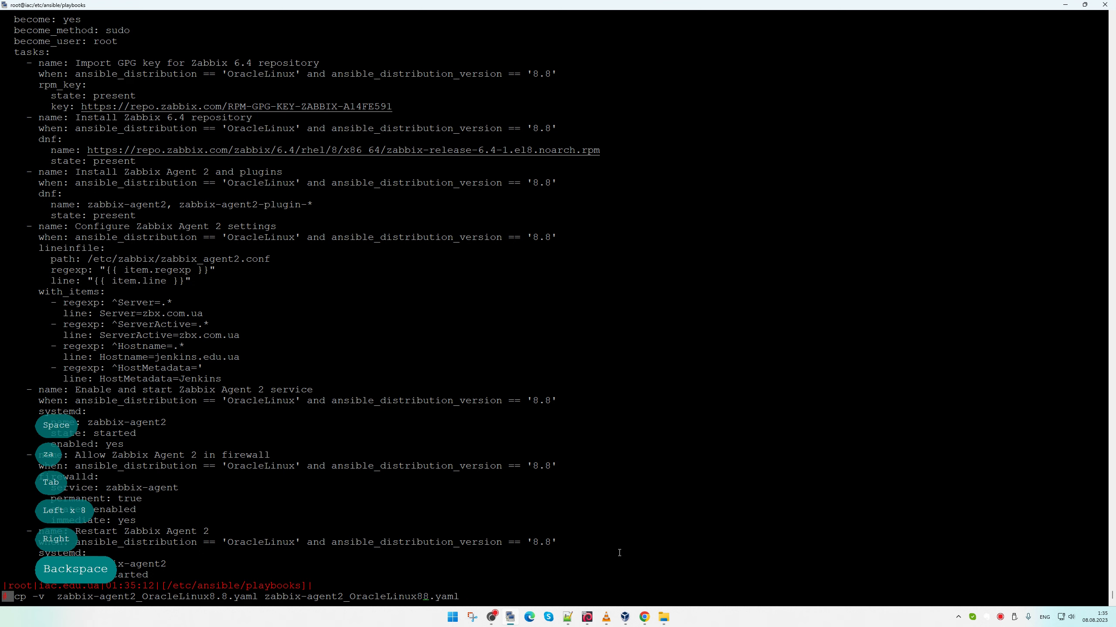
pyautogui.press('BackSpace')
pyautogui.press('BackSpace')
pyautogui.press('BackSpace')
pyautogui.press('BackSpace')
pyautogui.press('BackSpace')
pyautogui.press('BackSpace')
pyautogui.press('BackSpace')
pyautogui.press('BackSpace')
pyautogui.press('BackSpace')
pyautogui.press('BackSpace')
pyautogui.press('BackSpace')
pyautogui.press('BackSpace')
pyautogui.write('Fedo')
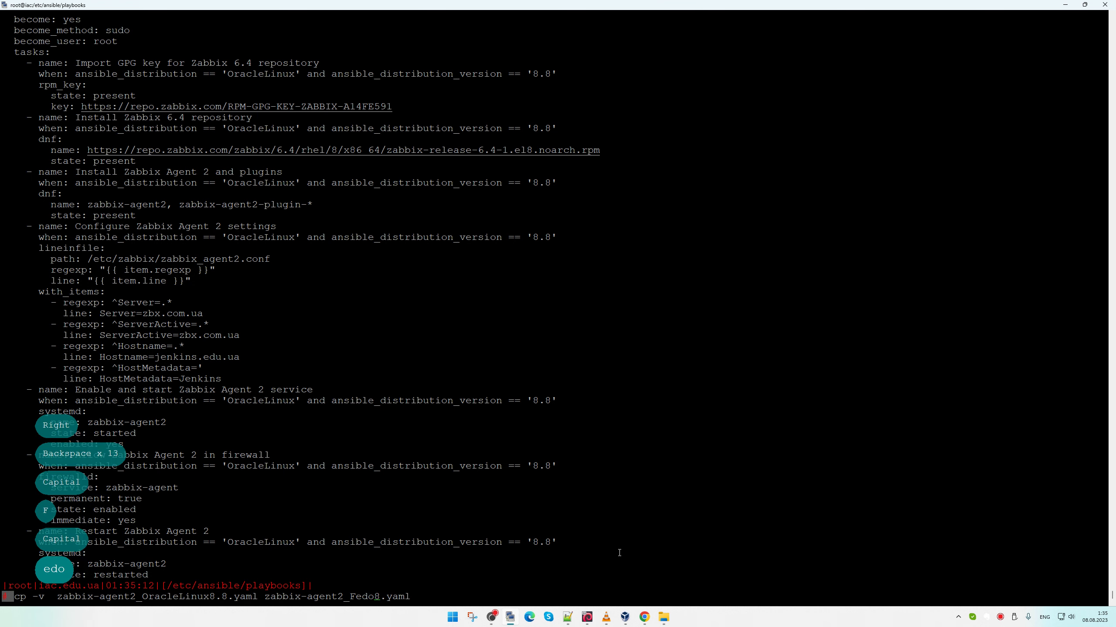
pyautogui.write('raLinux')
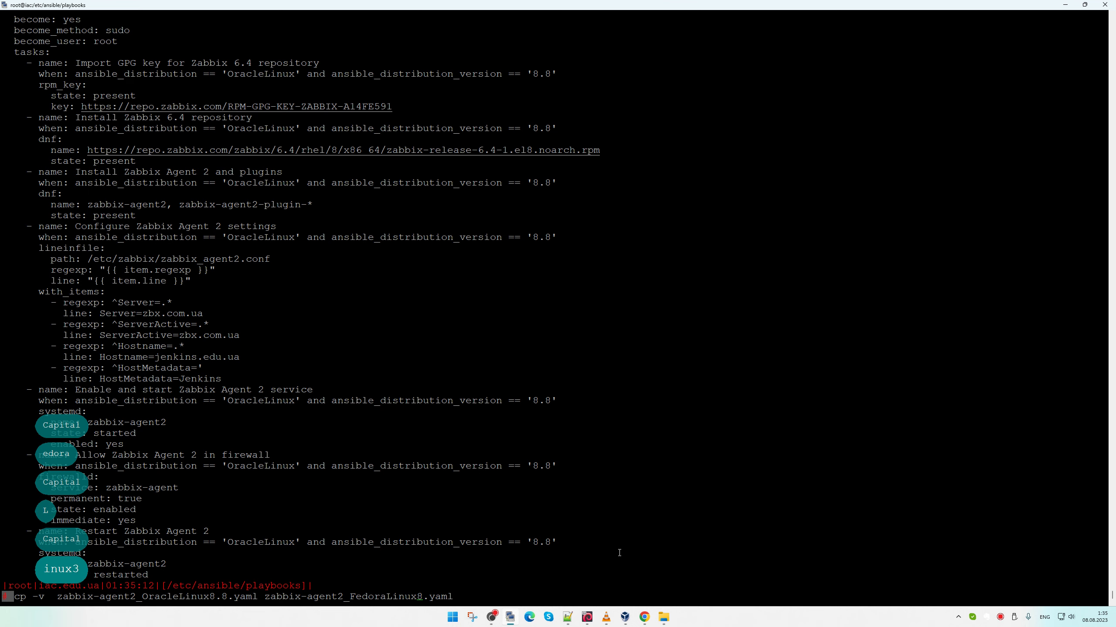
pyautogui.write('3')
pyautogui.press('Return')
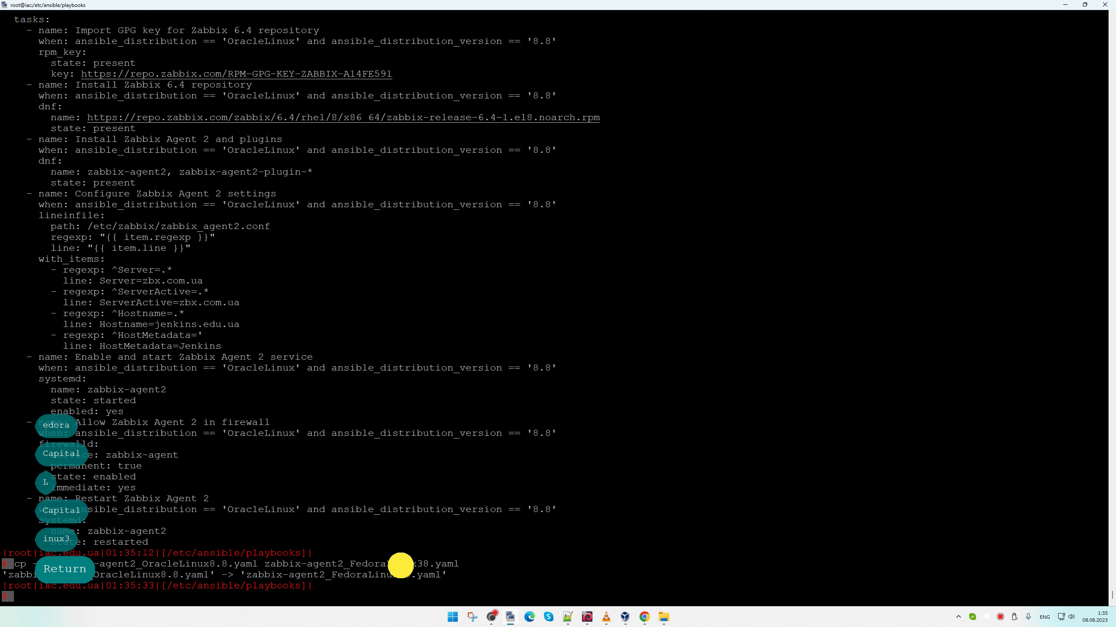
# Open the copied playbook zabbix-agent2_FedoraLinux38.yaml in vim
pyautogui.doubleClick(395, 565)
pyautogui.rightClick(403, 604)
pyautogui.hotkey('ctrl', 'a')
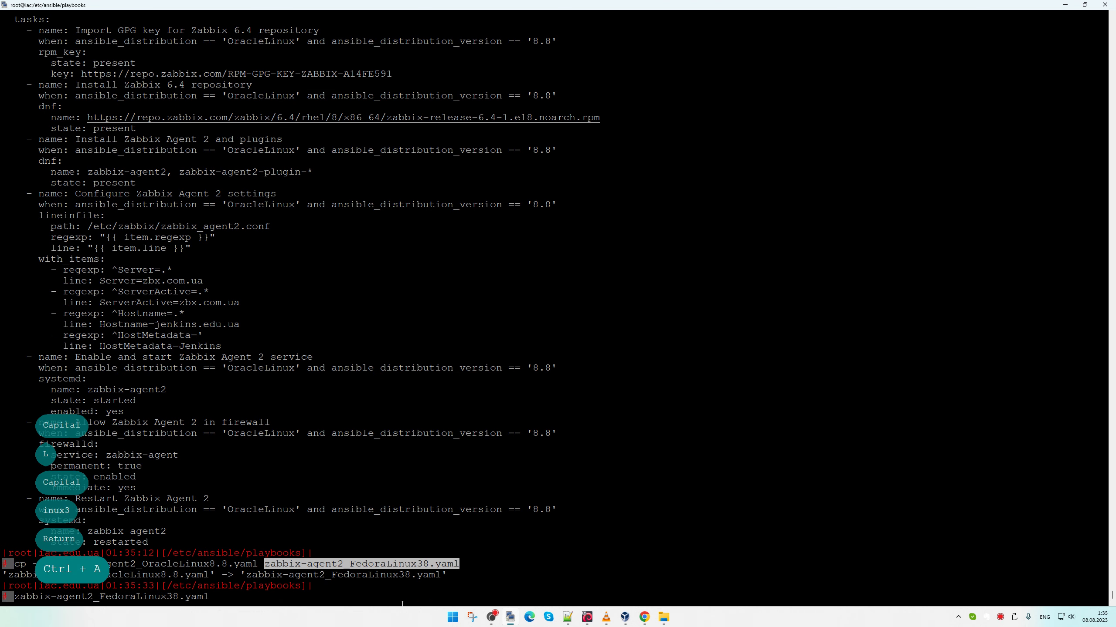
pyautogui.write('vim')
pyautogui.press('Return')
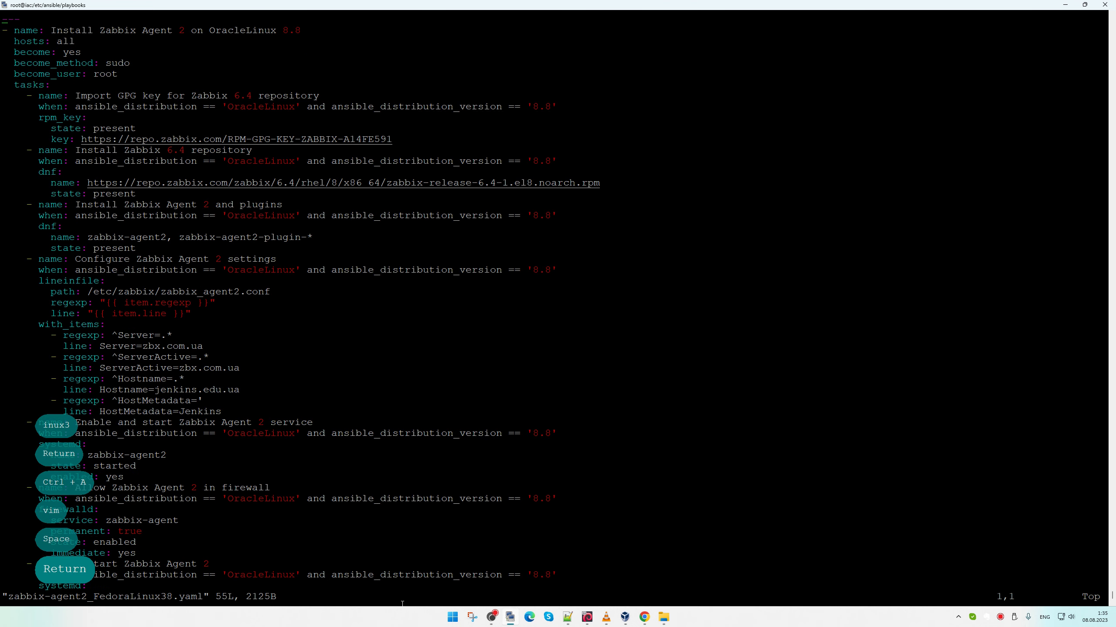
# Remove the "2" after "Zabbix Agent" in the play name at the beginning of the playbook
pyautogui.press('Down')
pyautogui.press('Down')
pyautogui.press('Up')
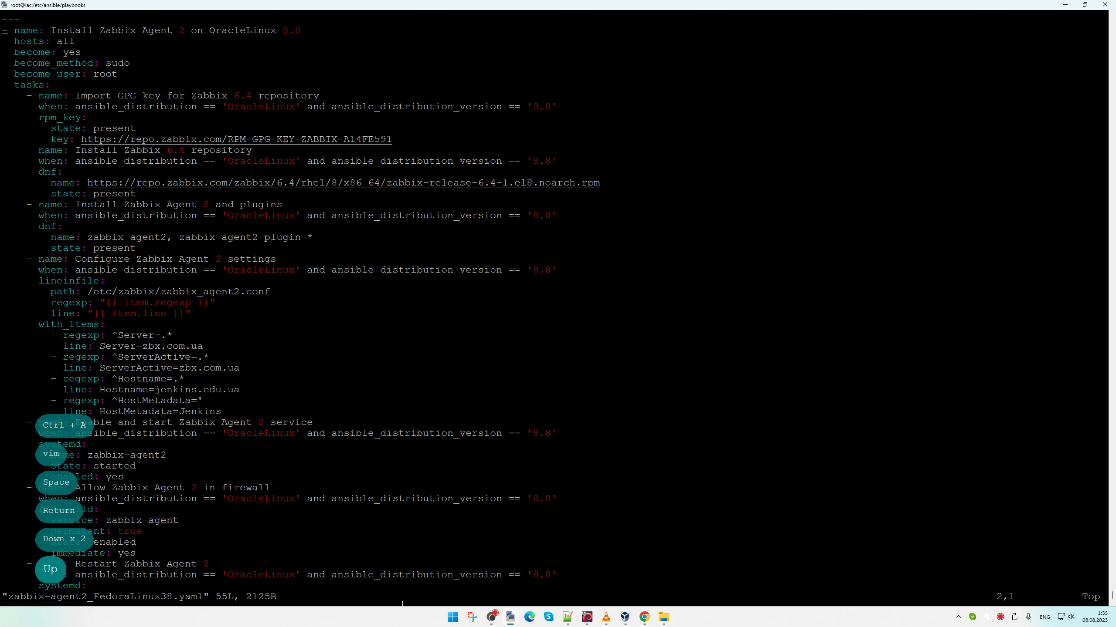
pyautogui.press('Right')
pyautogui.press('Right')
pyautogui.press('Right')
pyautogui.press('Right')
pyautogui.press('Right')
pyautogui.press('Right')
pyautogui.press('Right')
pyautogui.press('Right')
pyautogui.press('Right')
pyautogui.press('Right')
pyautogui.press('Right')
pyautogui.press('Right')
pyautogui.press('Right')
pyautogui.press('Right')
pyautogui.press('Right')
pyautogui.press('Right')
pyautogui.press('Right')
pyautogui.press('Right')
pyautogui.press('Right')
pyautogui.press('Right')
pyautogui.press('Right')
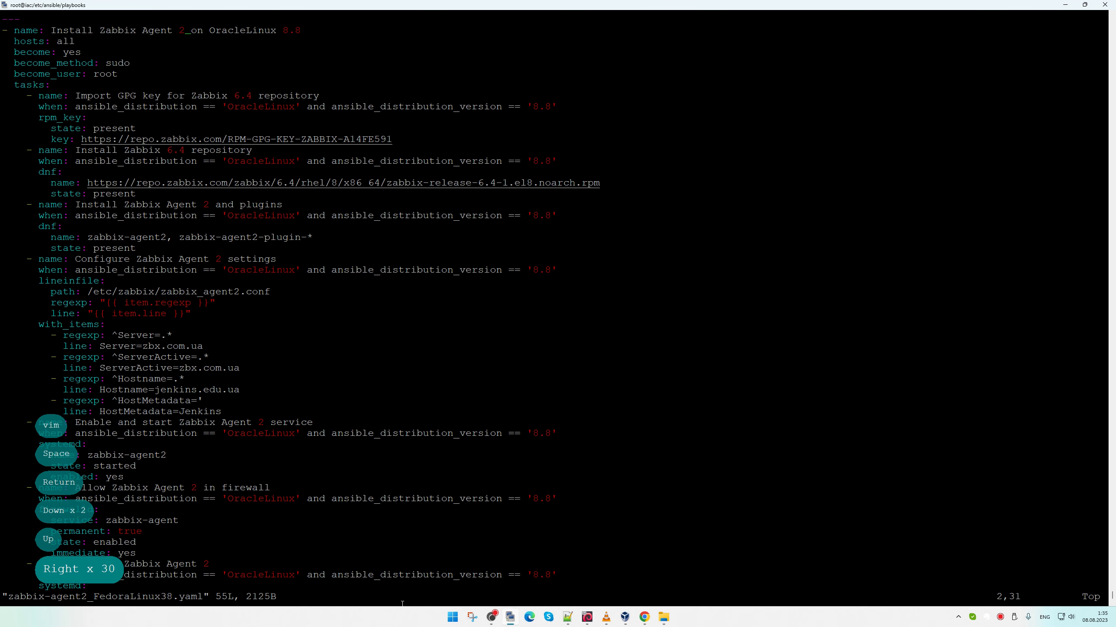
pyautogui.press('Left')
pyautogui.press('Delete')
pyautogui.press('Delete')
# Replace the distribution in the play name so it reads "Install Zabbix Agent on FedoraLinux 38"
pyautogui.press('Right')
pyautogui.press('Right')
pyautogui.press('Right')
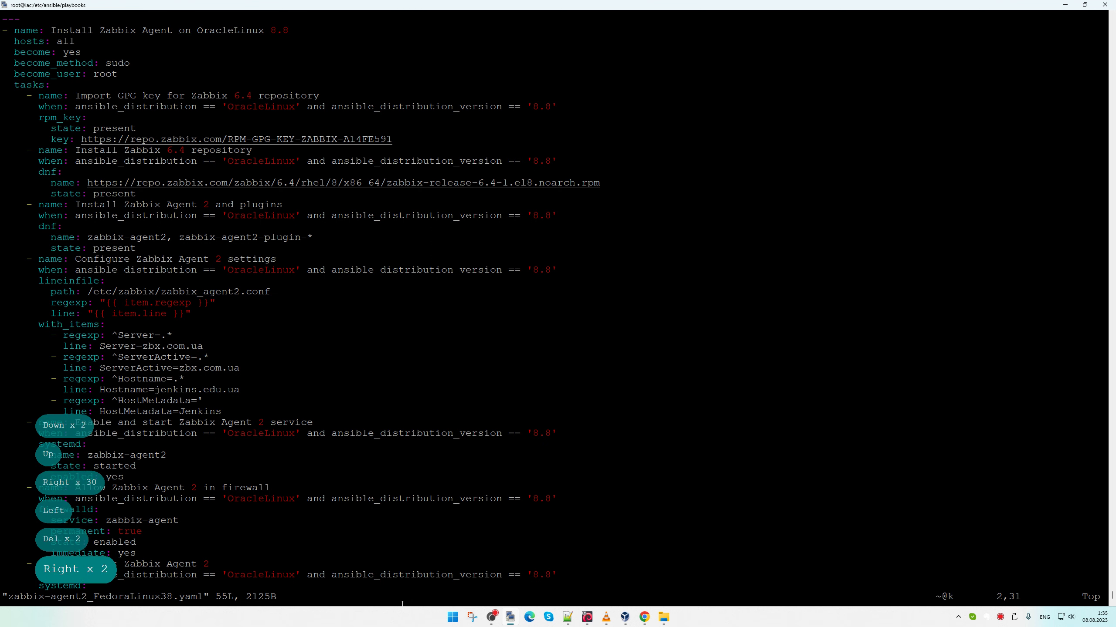
pyautogui.press('Delete')
pyautogui.press('Delete')
pyautogui.press('Delete')
pyautogui.press('Delete')
pyautogui.press('Delete')
pyautogui.press('Delete')
pyautogui.press('Delete')
pyautogui.press('Delete')
pyautogui.press('Delete')
pyautogui.press('Delete')
pyautogui.press('Delete')
pyautogui.press('Delete')
pyautogui.press('Delete')
pyautogui.press('Delete')
pyautogui.press('Delete')
pyautogui.press('a')
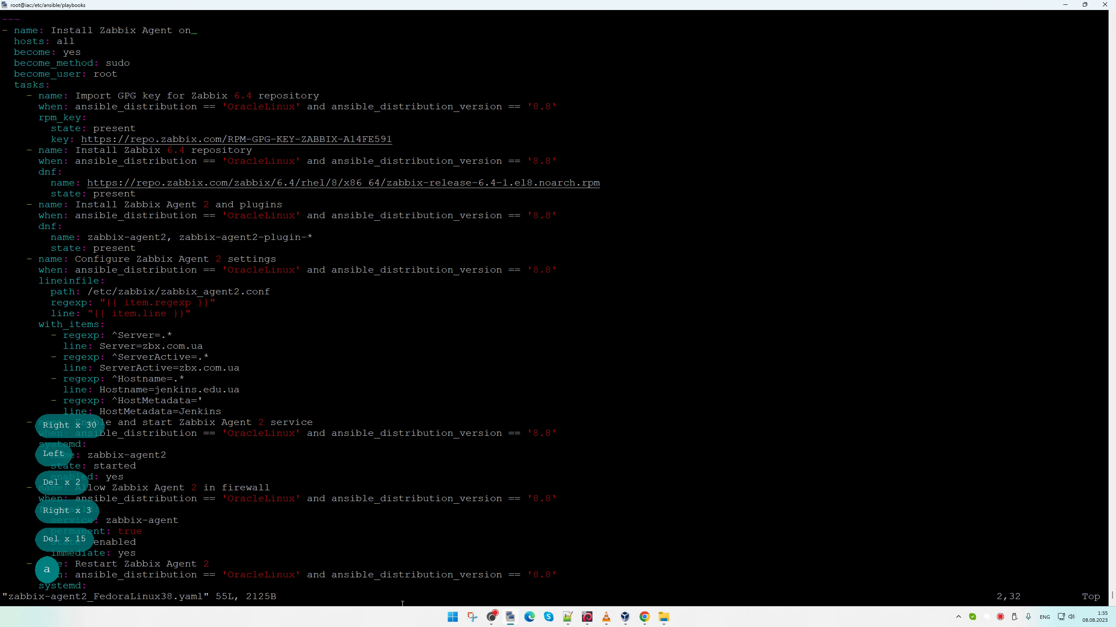
pyautogui.press('capslock')
pyautogui.write('DF')
pyautogui.press('BackSpace')
pyautogui.press('BackSpace')
pyautogui.write('F')
pyautogui.press('capslock')
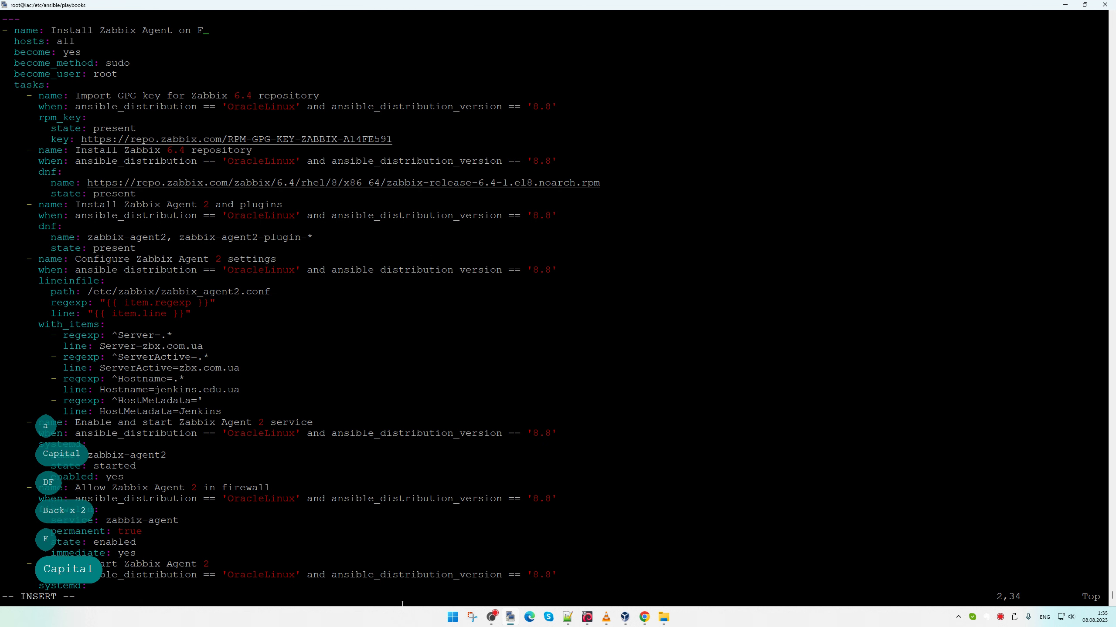
pyautogui.write('edora')
pyautogui.press('capslock')
pyautogui.write('L')
pyautogui.press('capslock')
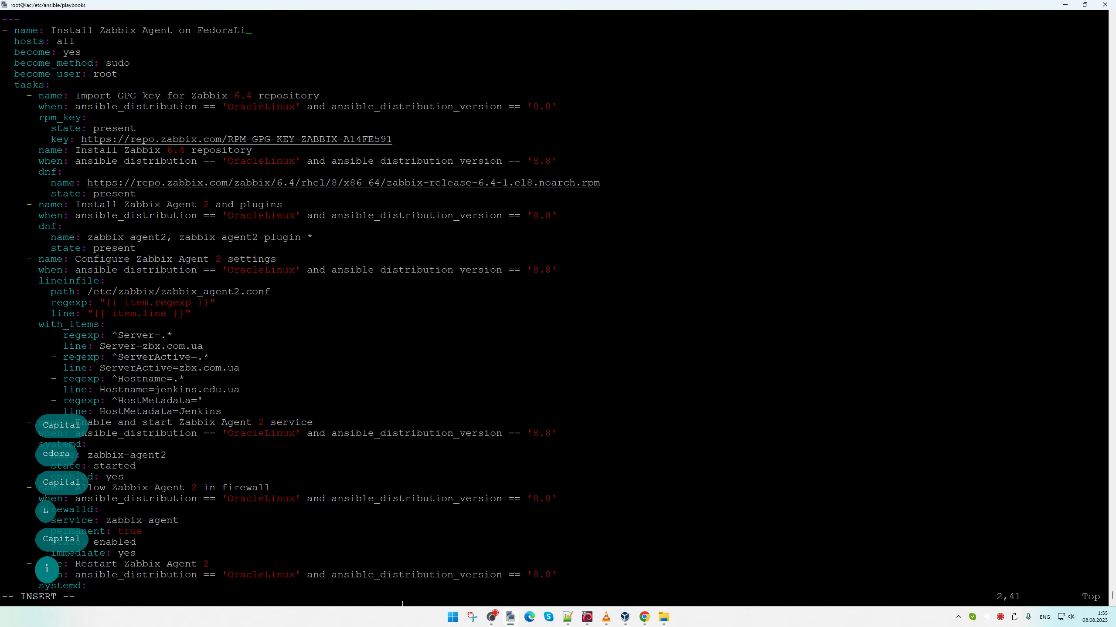
pyautogui.write('inux ')
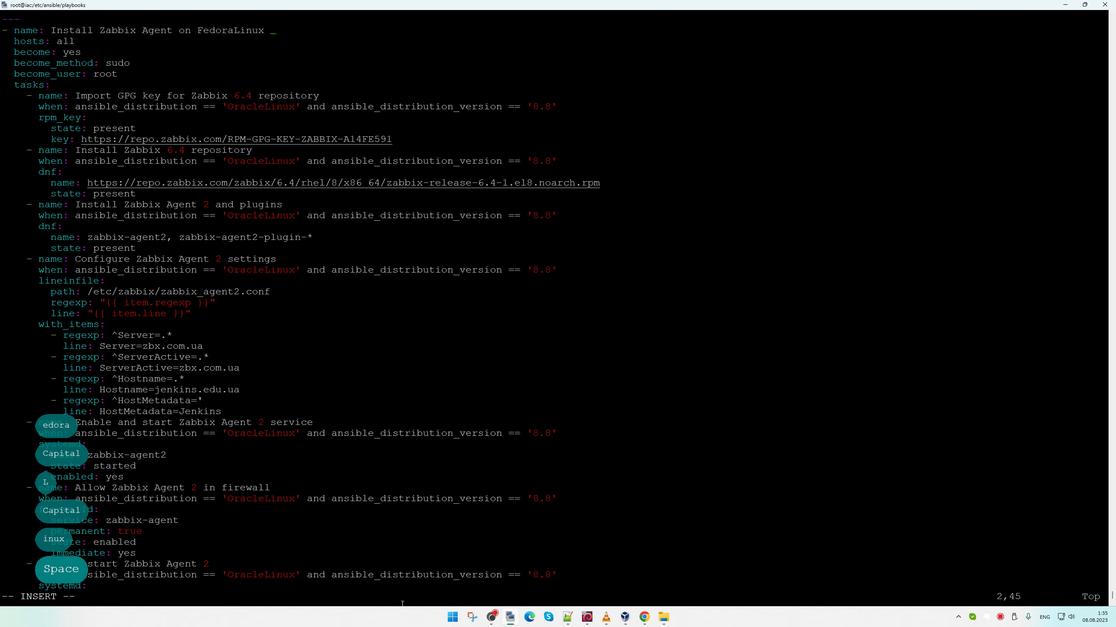
pyautogui.write('38')
pyautogui.press('Escape')
# Delete the GPG key import task and the Zabbix 6.4 repository installation task, keeping the agent installation task
pyautogui.press('Down')
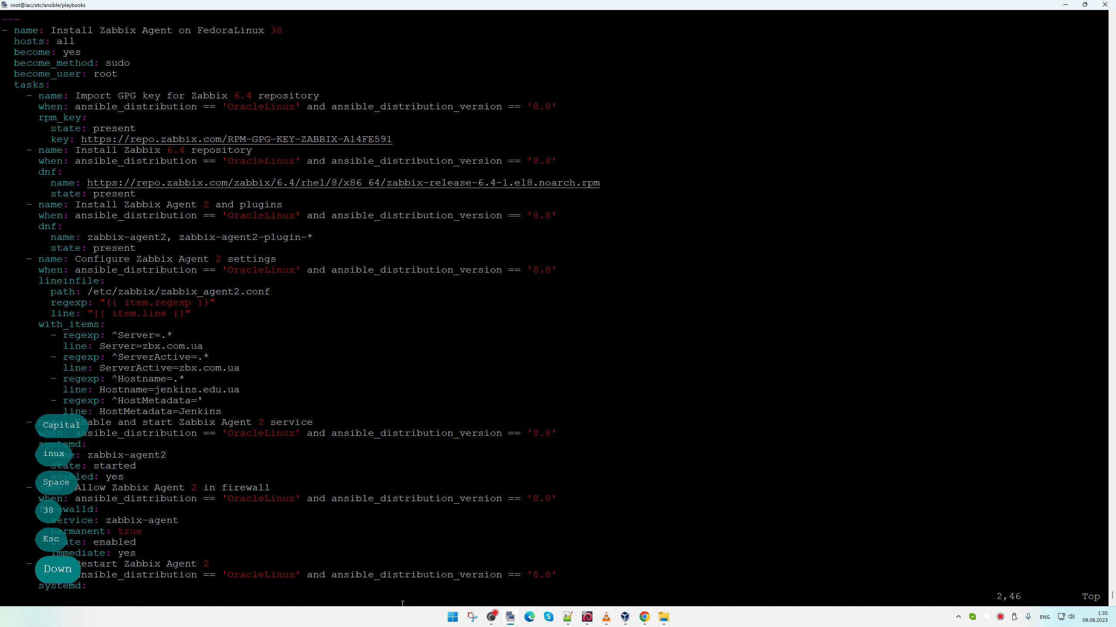
pyautogui.press('Down')
pyautogui.press('Down')
pyautogui.press('Down')
pyautogui.press('Down')
pyautogui.press('Down')
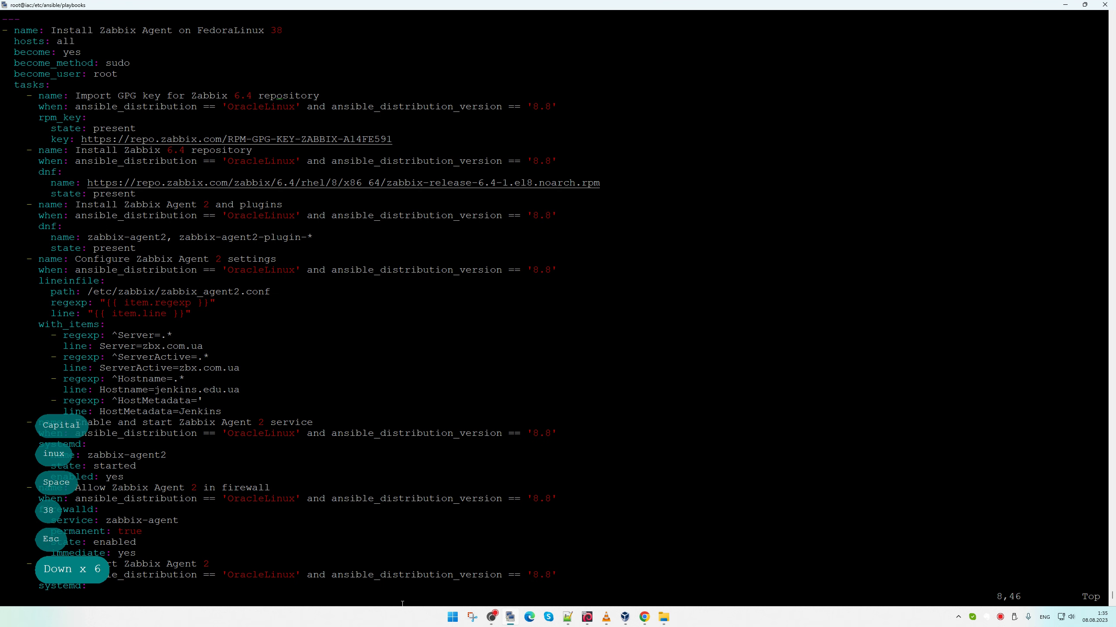
pyautogui.press('Down')
pyautogui.press('Down')
pyautogui.press('Down')
pyautogui.press('Down')
pyautogui.press('Down')
pyautogui.press('Down')
pyautogui.press('Up')
pyautogui.press('Up')
pyautogui.press('Up')
pyautogui.press('Up')
pyautogui.press('Up')
pyautogui.press('Up')
pyautogui.press('Up')
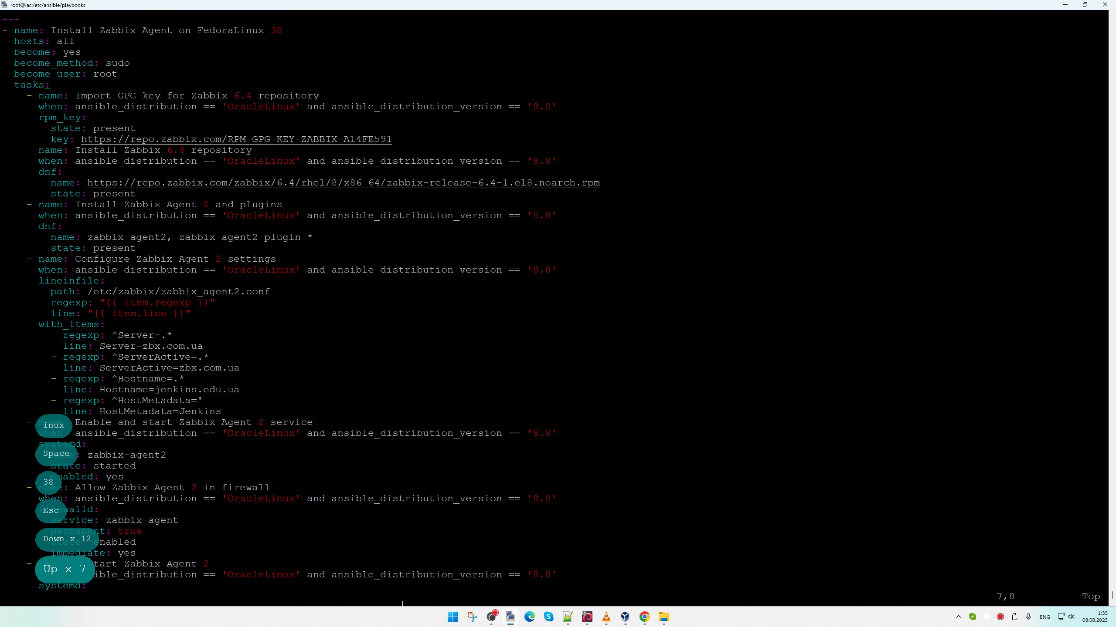
pyautogui.press('Down')
pyautogui.press('d')
pyautogui.press('d')
pyautogui.press('d')
pyautogui.press('d')
pyautogui.press('d')
pyautogui.press('d')
pyautogui.press('d')
pyautogui.press('d')
pyautogui.press('d')
pyautogui.press('d')
pyautogui.press('d')
pyautogui.press('d')
pyautogui.press('d')
pyautogui.press('d')
pyautogui.press('d')
pyautogui.press('d')
pyautogui.press('d')
pyautogui.press('d')
pyautogui.press('d')
pyautogui.press('d')
pyautogui.press('Escape')
pyautogui.press('u')
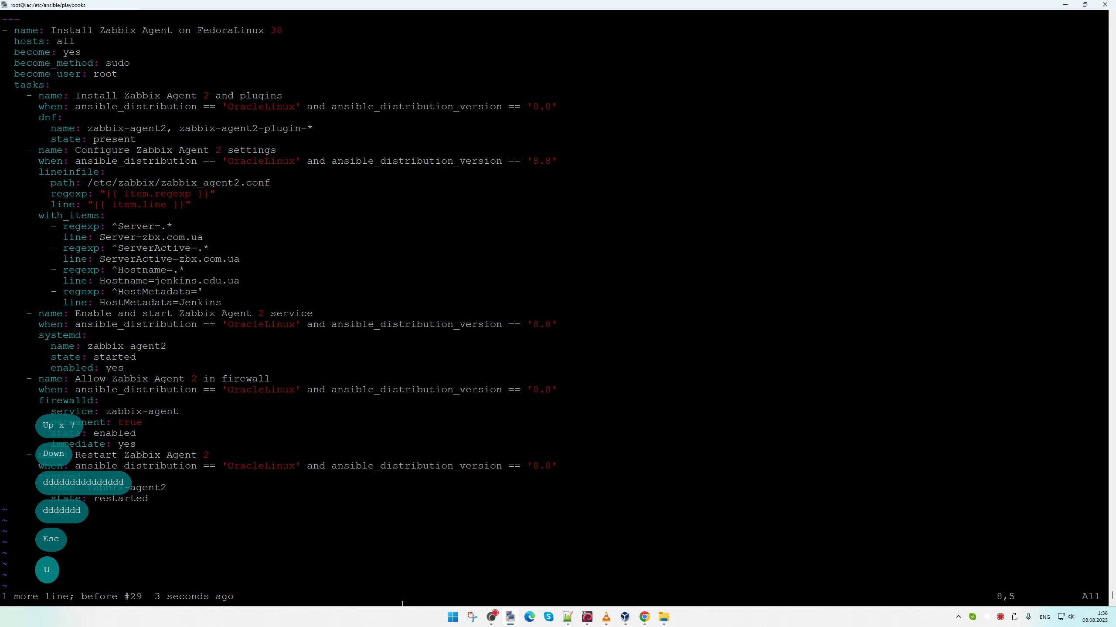
# Shorten the name of the first remaining task to "Install Zabbix Agent", dropping "2 and plugins"
pyautogui.press('Right')
pyautogui.press('Right')
pyautogui.press('Right')
pyautogui.press('Right')
pyautogui.press('Right')
pyautogui.press('Right')
pyautogui.press('Right')
pyautogui.press('Right')
pyautogui.press('Right')
pyautogui.press('Right')
pyautogui.press('Right')
pyautogui.press('Right')
pyautogui.press('Right')
pyautogui.press('Right')
pyautogui.press('Right')
pyautogui.press('Right')
pyautogui.press('Right')
pyautogui.press('Right')
pyautogui.press('Right')
pyautogui.press('Right')
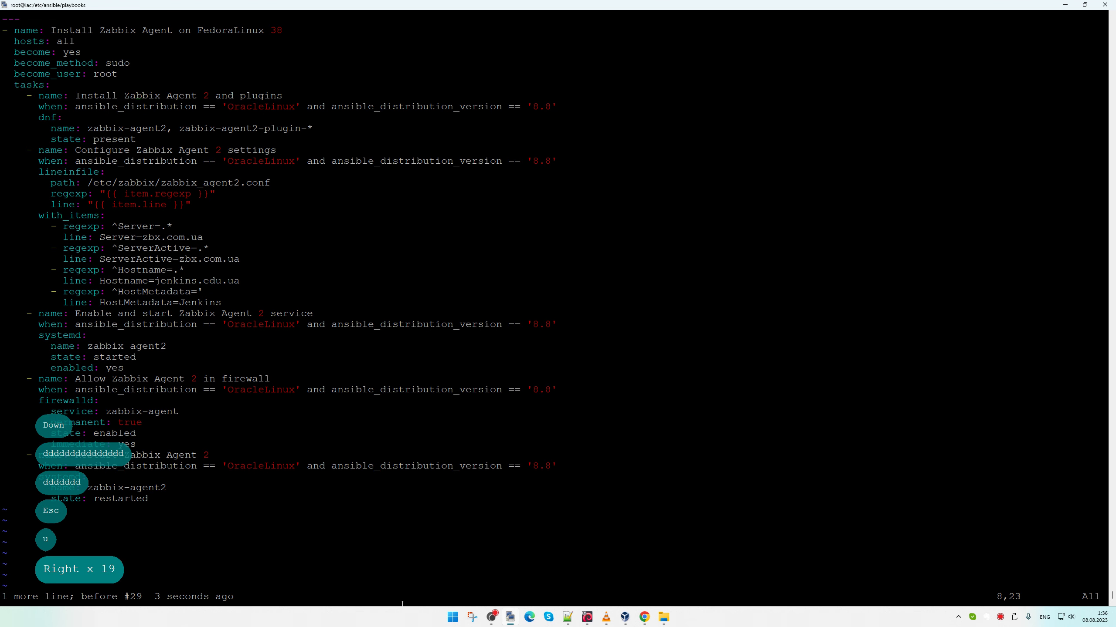
pyautogui.press('Delete')
pyautogui.press('Delete')
pyautogui.press('Delete')
pyautogui.press('Delete')
pyautogui.press('Delete')
pyautogui.press('Delete')
pyautogui.press('Delete')
pyautogui.press('Delete')
pyautogui.press('Delete')
pyautogui.press('Delete')
pyautogui.press('Delete')
pyautogui.press('Delete')
pyautogui.press('Delete')
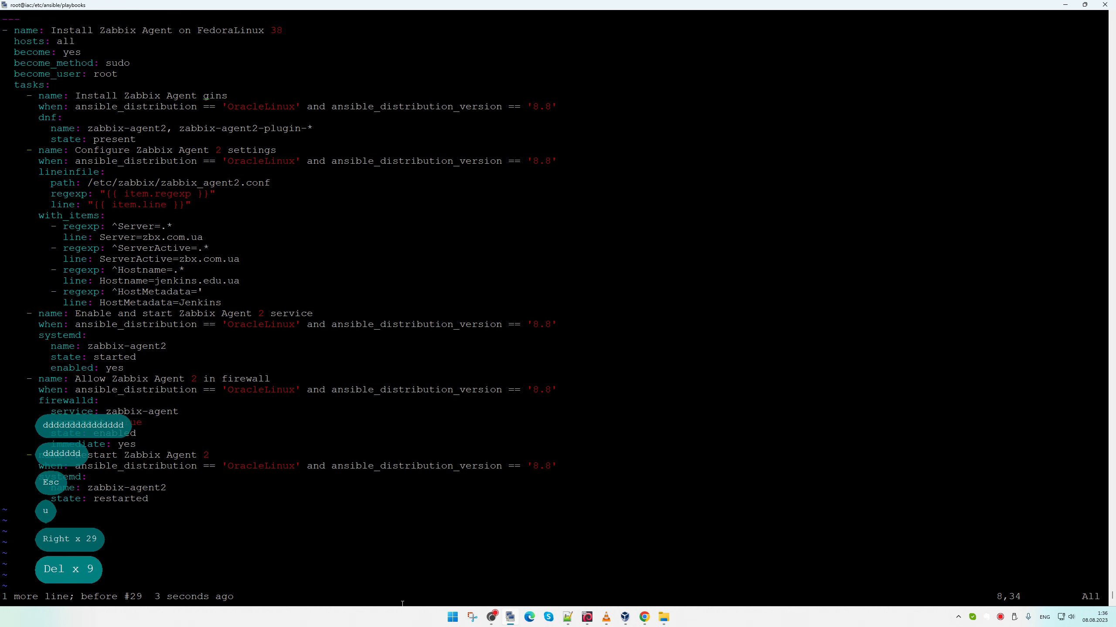
# Delete the OracleLinux 8.8 "when" condition from the Install Zabbix Agent task
pyautogui.press('Down')
pyautogui.press('d')
pyautogui.press('d')
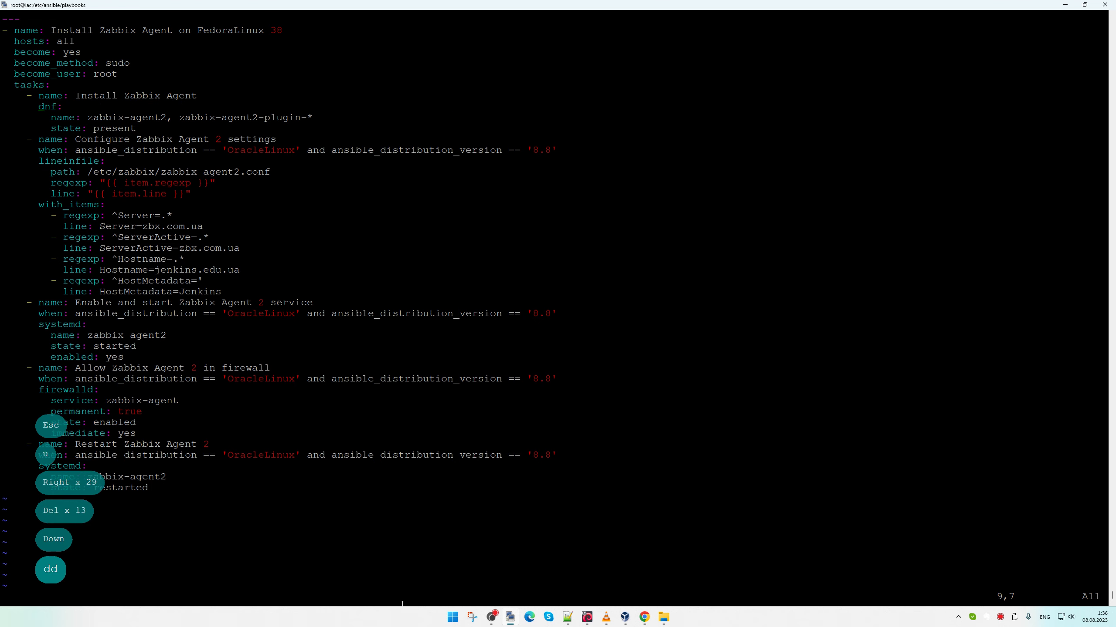
# Reduce the package list in the Install Zabbix Agent task to just "zabbix-agent", removing the agent2 suffix and plugin packages
pyautogui.press('Down')
pyautogui.press('Right')
pyautogui.press('Right')
pyautogui.press('Right')
pyautogui.press('Right')
pyautogui.press('Right')
pyautogui.press('Right')
pyautogui.press('Right')
pyautogui.press('Right')
pyautogui.press('Right')
pyautogui.press('Right')
pyautogui.press('Right')
pyautogui.press('Right')
pyautogui.press('Right')
pyautogui.press('Right')
pyautogui.press('Right')
pyautogui.press('Right')
pyautogui.press('Right')
pyautogui.press('Right')
pyautogui.press('Right')
pyautogui.press('Right')
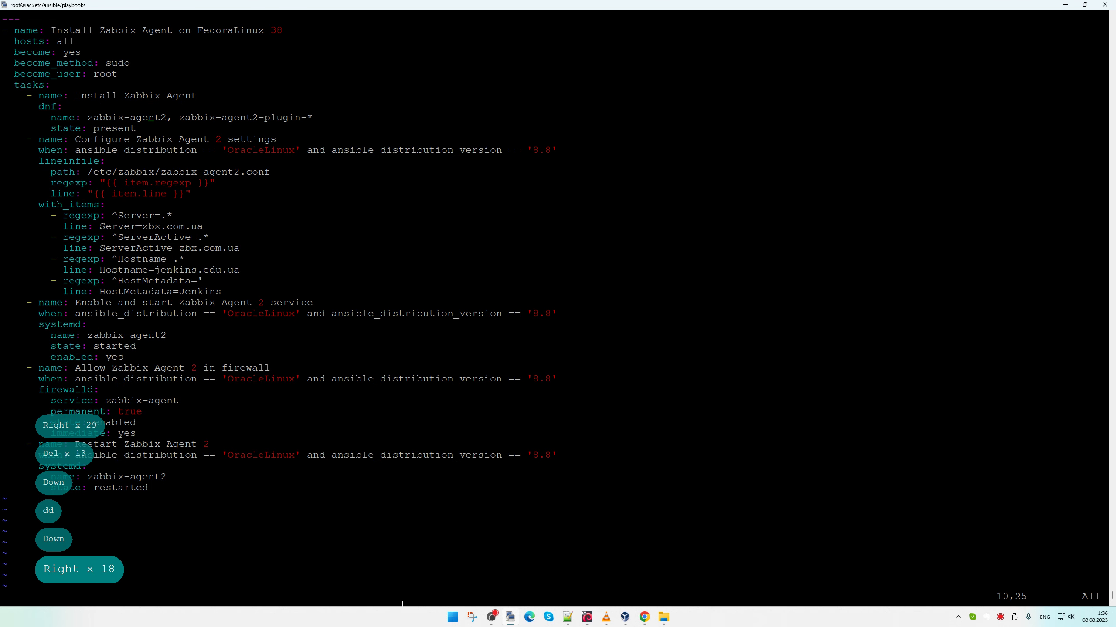
pyautogui.press('Delete')
pyautogui.press('Delete')
pyautogui.press('Delete')
pyautogui.press('Delete')
pyautogui.press('Delete')
pyautogui.press('Delete')
pyautogui.press('Delete')
pyautogui.press('Delete')
pyautogui.press('Delete')
pyautogui.press('Delete')
pyautogui.press('Delete')
pyautogui.press('Delete')
pyautogui.press('Delete')
pyautogui.press('Delete')
pyautogui.press('Delete')
pyautogui.press('Delete')
pyautogui.press('Delete')
pyautogui.press('Delete')
pyautogui.press('Delete')
pyautogui.press('Delete')
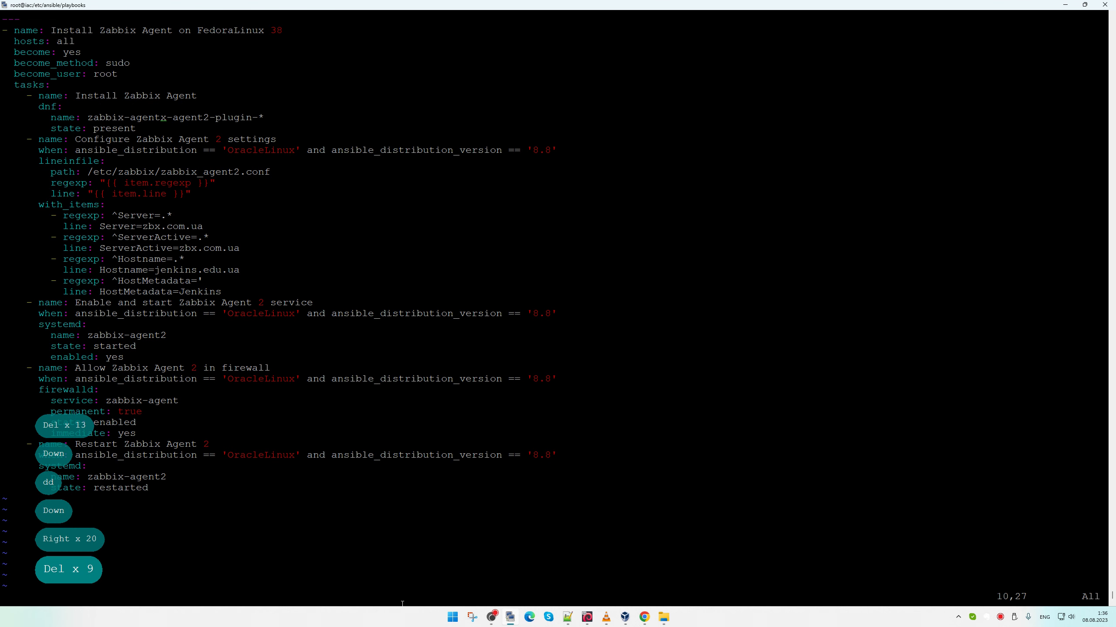
pyautogui.press('Delete')
# Remove the "2" from the configuration task's name so it reads "Configure Zabbix Agent settings"
pyautogui.press('Down')
pyautogui.press('Down')
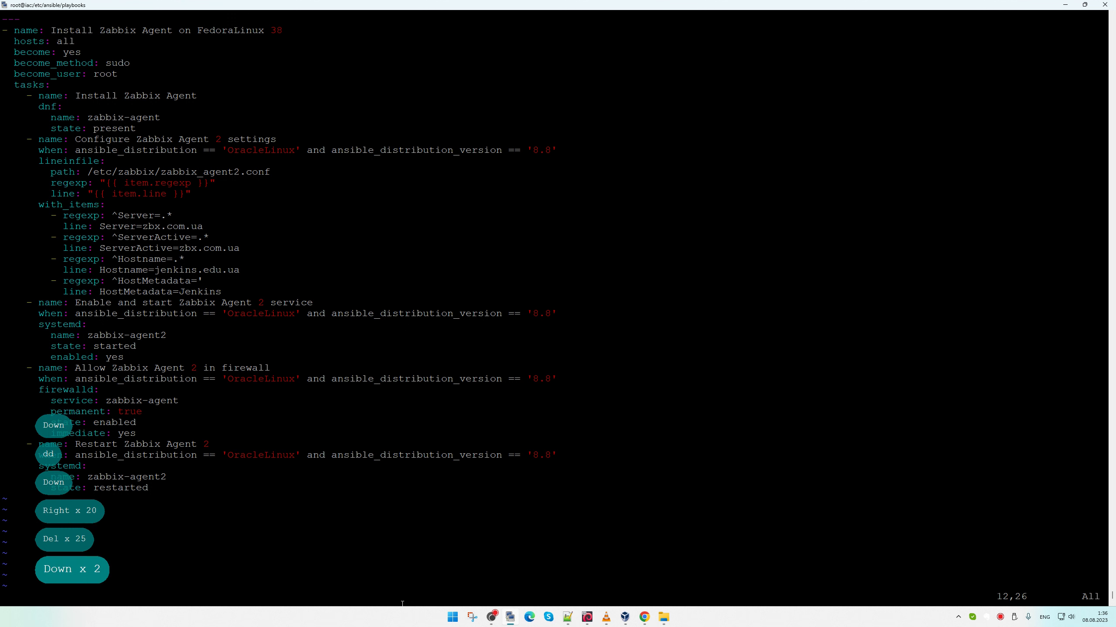
pyautogui.press('Right')
pyautogui.press('Right')
pyautogui.press('Right')
pyautogui.press('Right')
pyautogui.press('Right')
pyautogui.press('Right')
pyautogui.press('Right')
pyautogui.press('Right')
pyautogui.press('Right')
pyautogui.press('Right')
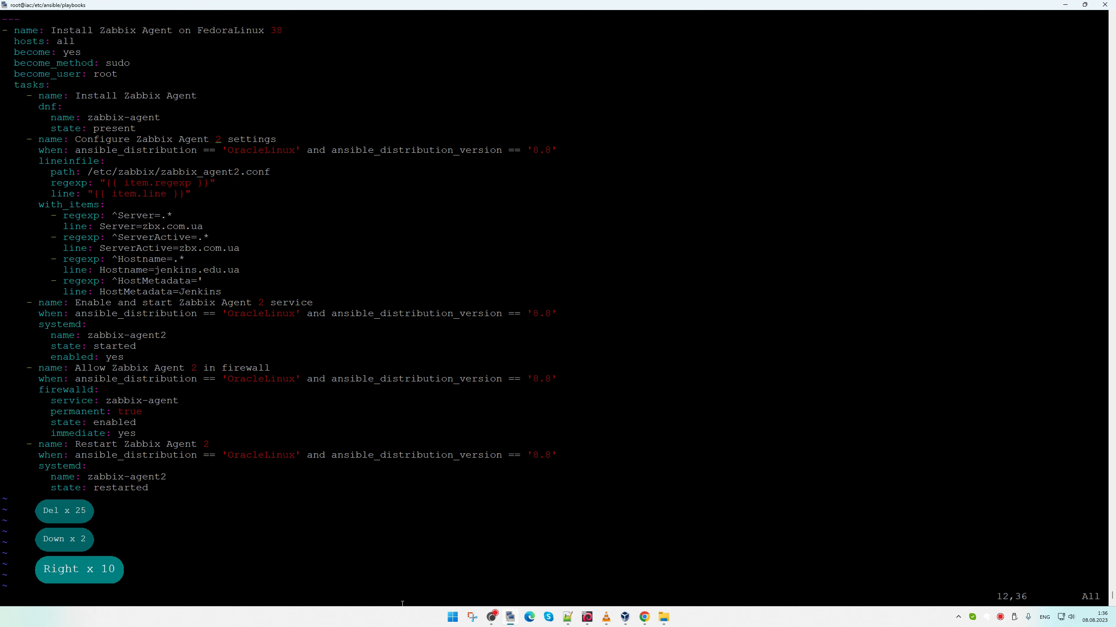
pyautogui.press('Delete')
pyautogui.press('Delete')
# Delete the OracleLinux 8.8 "when" condition from the Configure Zabbix Agent settings task
pyautogui.press('Down')
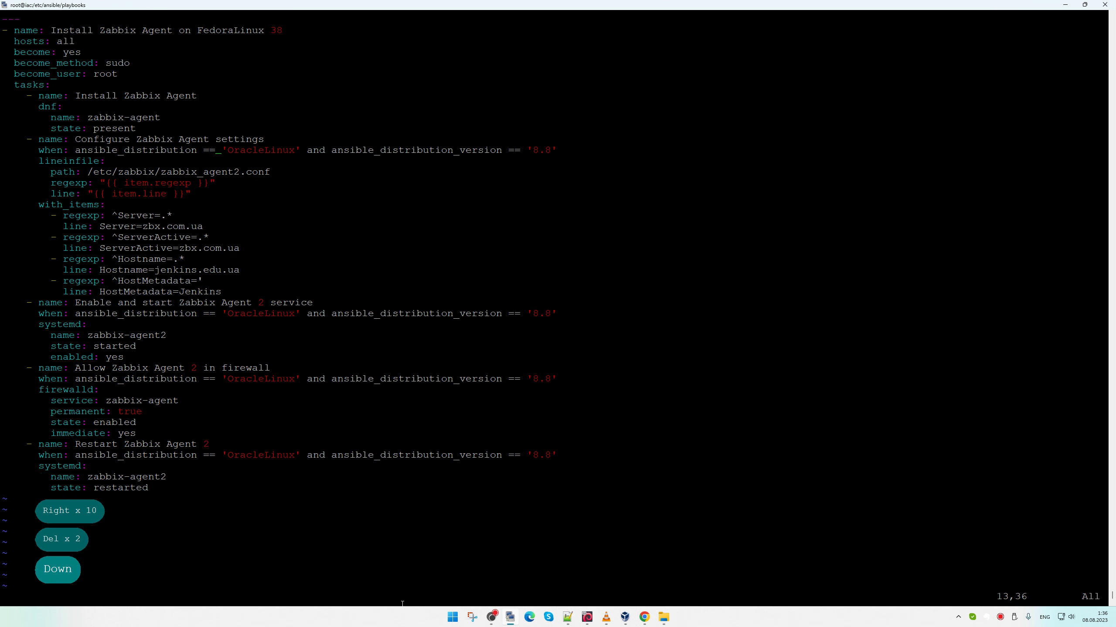
pyautogui.press('Left')
pyautogui.press('Left')
pyautogui.press('Left')
pyautogui.press('Left')
pyautogui.press('Left')
pyautogui.press('Left')
pyautogui.press('Left')
pyautogui.press('Left')
pyautogui.press('Left')
pyautogui.press('Left')
pyautogui.press('Left')
pyautogui.press('Left')
pyautogui.press('Left')
pyautogui.press('Left')
pyautogui.press('Left')
pyautogui.press('Left')
pyautogui.press('Left')
pyautogui.press('Left')
pyautogui.press('Left')
pyautogui.press('Left')
pyautogui.press('Left')
pyautogui.press('d')
pyautogui.press('d')
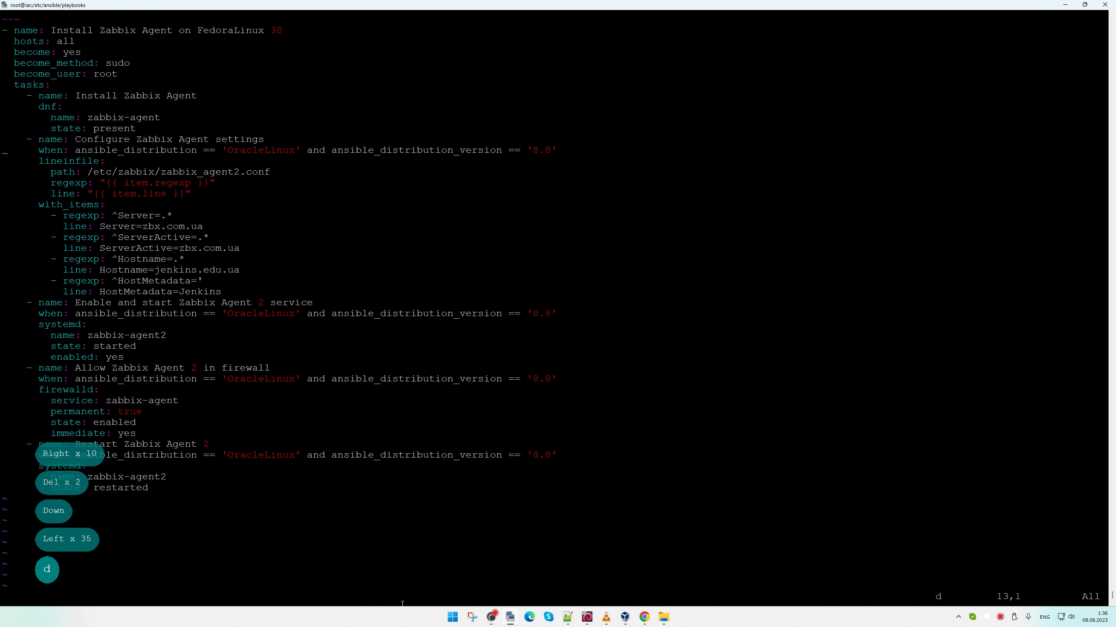
# Delete the OracleLinux 8.8 "when" condition from the task that enables and starts the Zabbix Agent service
pyautogui.press('Down')
pyautogui.press('Down')
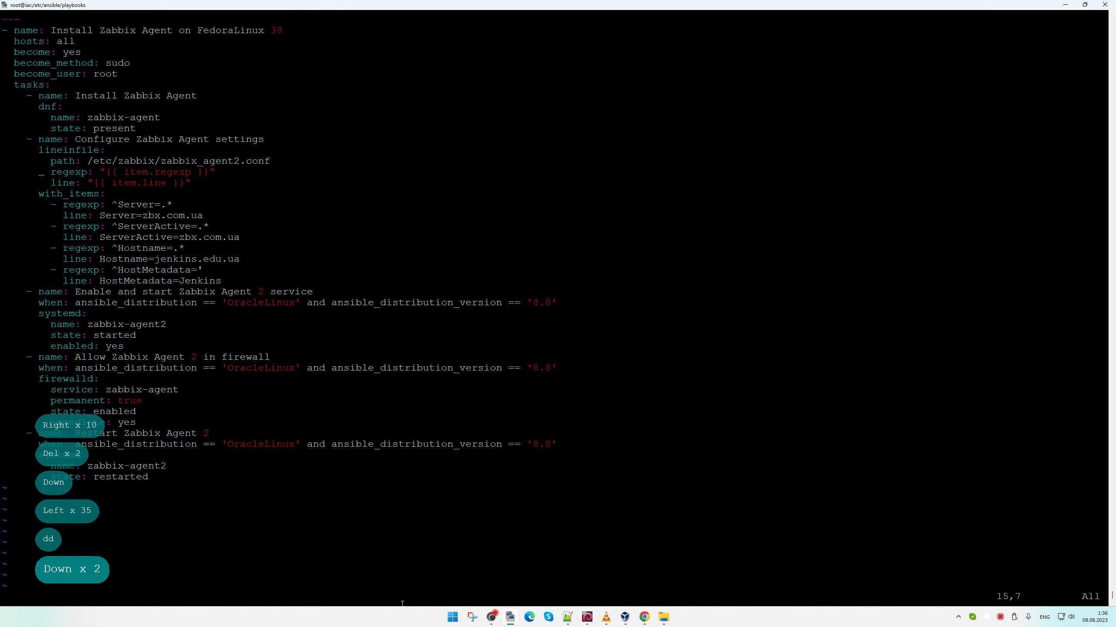
pyautogui.press('Down')
pyautogui.press('Down')
pyautogui.press('Down')
pyautogui.press('Down')
pyautogui.press('Down')
pyautogui.press('Down')
pyautogui.press('Down')
pyautogui.press('Down')
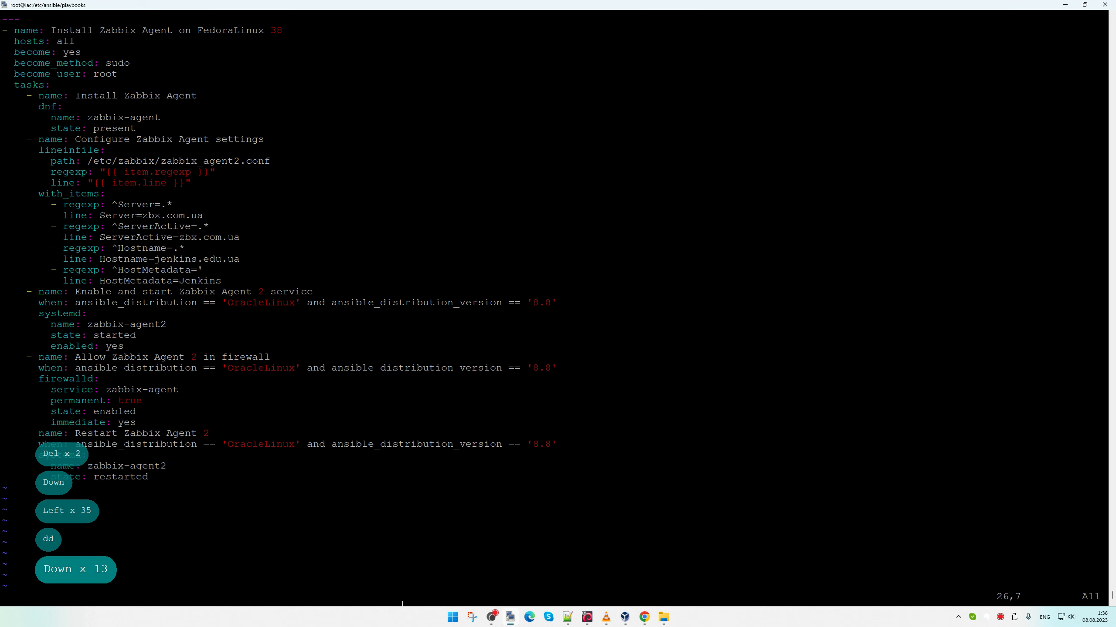
pyautogui.press('Left')
pyautogui.press('Left')
pyautogui.press('Down')
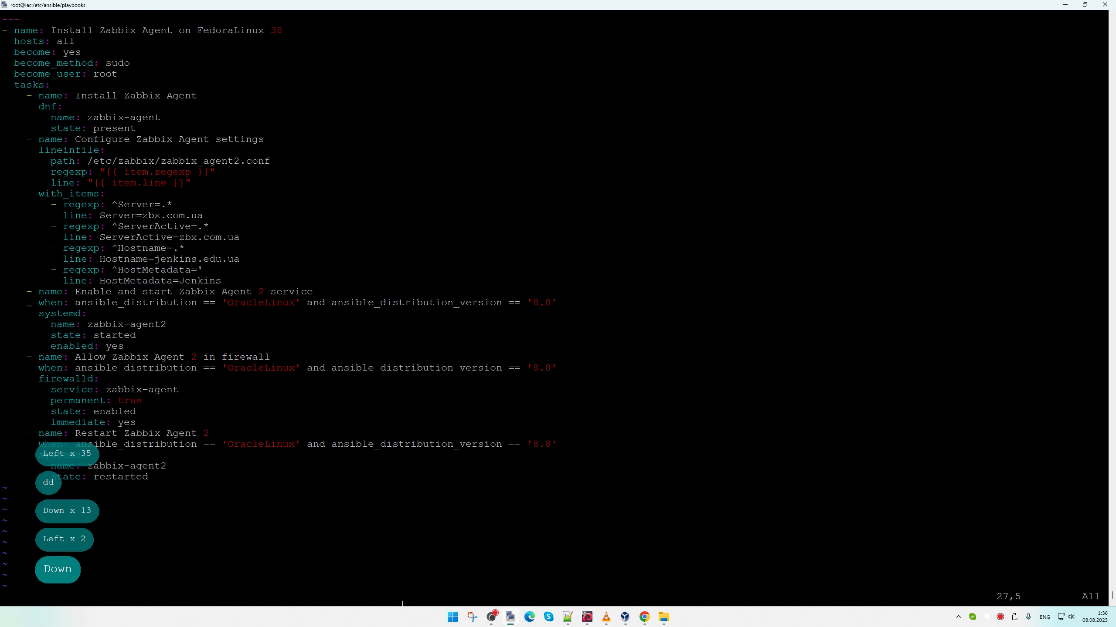
pyautogui.press('d')
pyautogui.press('d')
# Remove the "2" from the service task's name so it reads "Enable and start Zabbix Agent service"
pyautogui.press('Up')
pyautogui.press('Right')
pyautogui.press('Right')
pyautogui.press('Right')
pyautogui.press('Right')
pyautogui.press('Right')
pyautogui.press('Right')
pyautogui.press('Right')
pyautogui.press('Right')
pyautogui.press('Right')
pyautogui.press('Right')
pyautogui.press('Right')
pyautogui.press('Right')
pyautogui.press('Right')
pyautogui.press('Right')
pyautogui.press('Right')
pyautogui.press('Right')
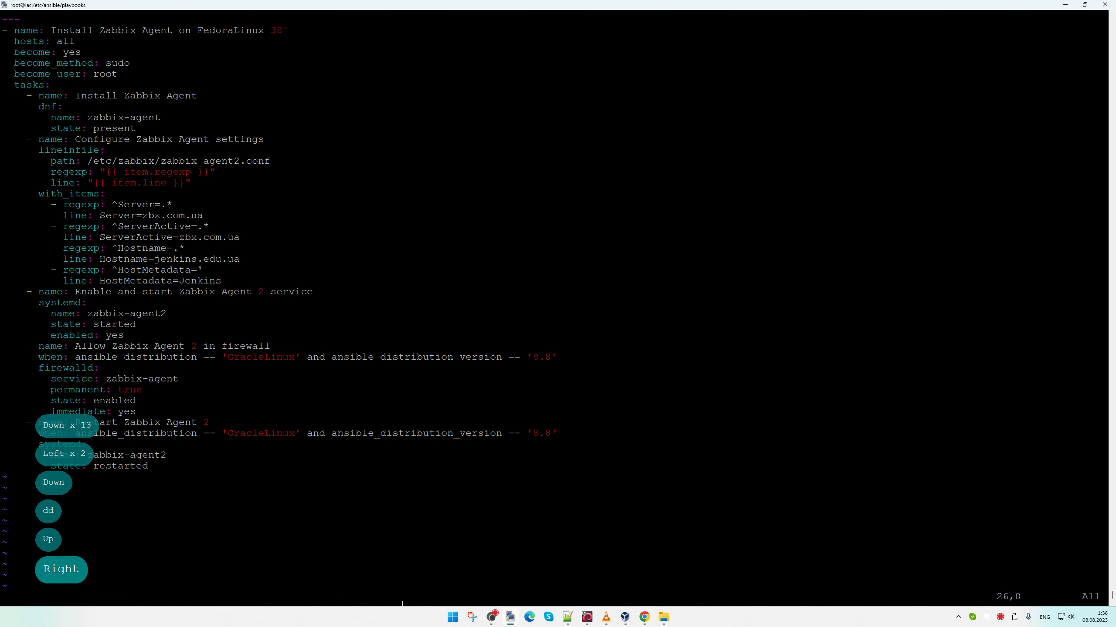
pyautogui.press('Right')
pyautogui.press('Right')
pyautogui.press('Right')
pyautogui.press('Right')
pyautogui.press('Right')
pyautogui.press('Right')
pyautogui.press('Right')
pyautogui.press('Right')
pyautogui.press('Right')
pyautogui.press('Right')
pyautogui.press('Right')
pyautogui.press('Right')
pyautogui.press('Right')
pyautogui.press('Right')
pyautogui.press('Right')
pyautogui.press('Right')
pyautogui.press('Left')
pyautogui.press('Delete')
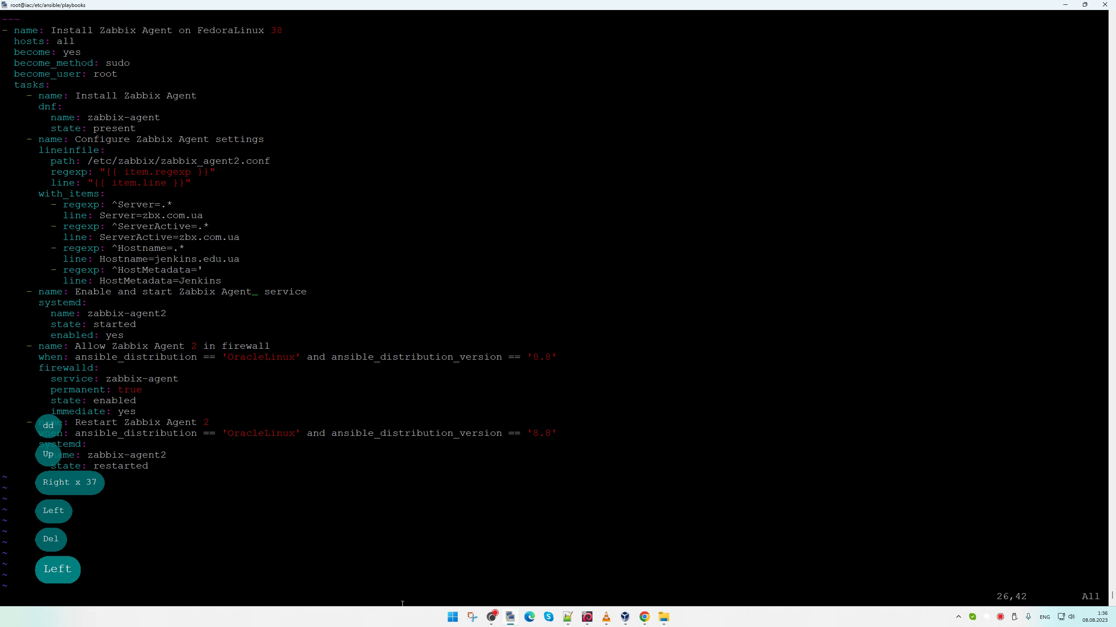
pyautogui.press('Left')
pyautogui.press('Delete')
# Remove the "2" from the firewall task's name so it reads "Allow Zabbix Agent in firewall"
pyautogui.press('Down')
pyautogui.press('Down')
pyautogui.press('Down')
pyautogui.press('Down')
pyautogui.press('Down')
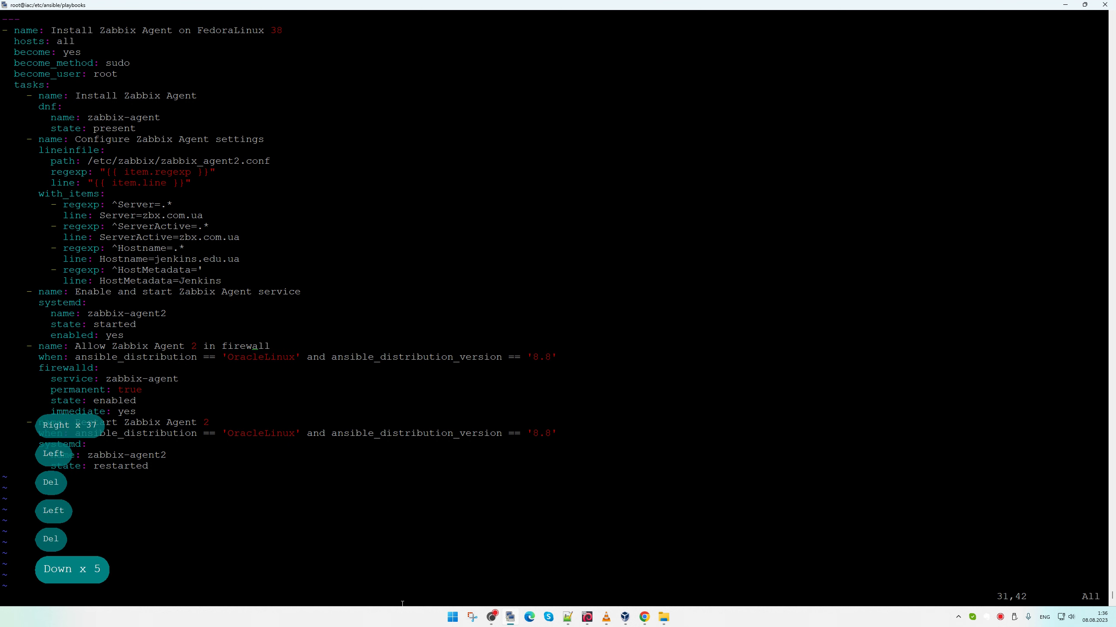
pyautogui.press('Left')
pyautogui.press('Left')
pyautogui.press('Left')
pyautogui.press('Left')
pyautogui.press('Left')
pyautogui.press('Left')
pyautogui.press('Left')
pyautogui.press('Left')
pyautogui.press('Left')
pyautogui.press('Left')
pyautogui.press('Left')
pyautogui.press('Left')
pyautogui.press('Right')
pyautogui.press('Right')
pyautogui.press('Delete')
pyautogui.press('Delete')
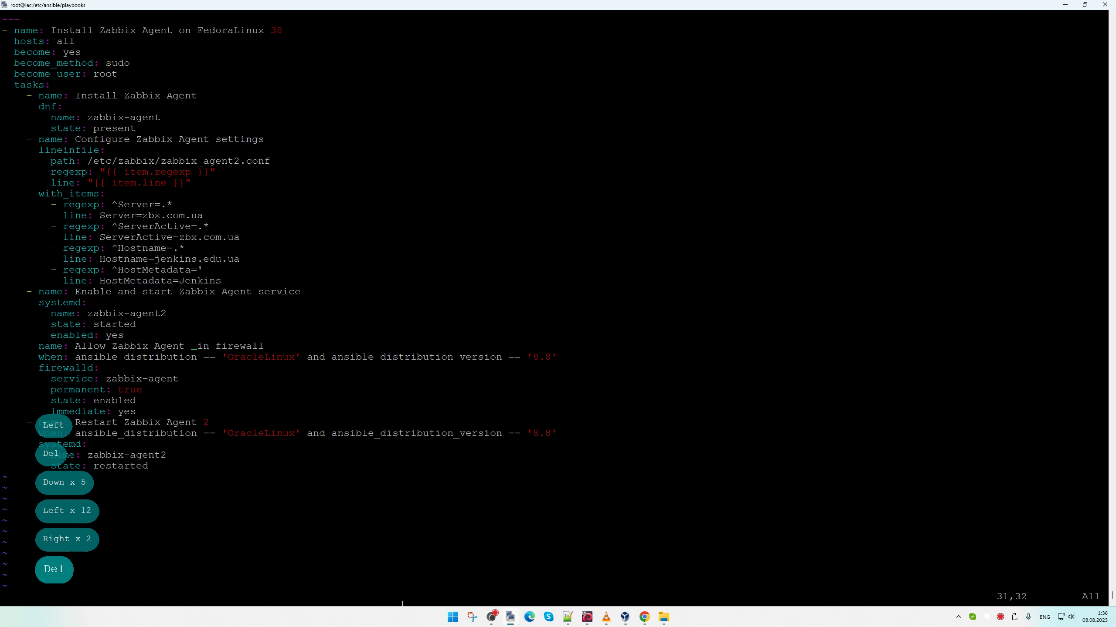
# Delete the OracleLinux 8.8 "when" condition from the Allow Zabbix Agent in firewall task
pyautogui.press('Down')
pyautogui.press('Left')
pyautogui.press('Left')
pyautogui.press('Left')
pyautogui.press('Left')
pyautogui.press('Left')
pyautogui.press('Left')
pyautogui.press('Left')
pyautogui.press('Left')
pyautogui.press('Left')
pyautogui.press('Left')
pyautogui.press('Left')
pyautogui.press('Left')
pyautogui.press('Left')
pyautogui.press('Left')
pyautogui.press('Left')
pyautogui.press('Left')
pyautogui.press('Left')
pyautogui.press('Left')
pyautogui.press('Left')
pyautogui.press('Left')
pyautogui.press('Left')
pyautogui.press('Left')
pyautogui.press('Left')
pyautogui.press('Left')
pyautogui.press('Left')
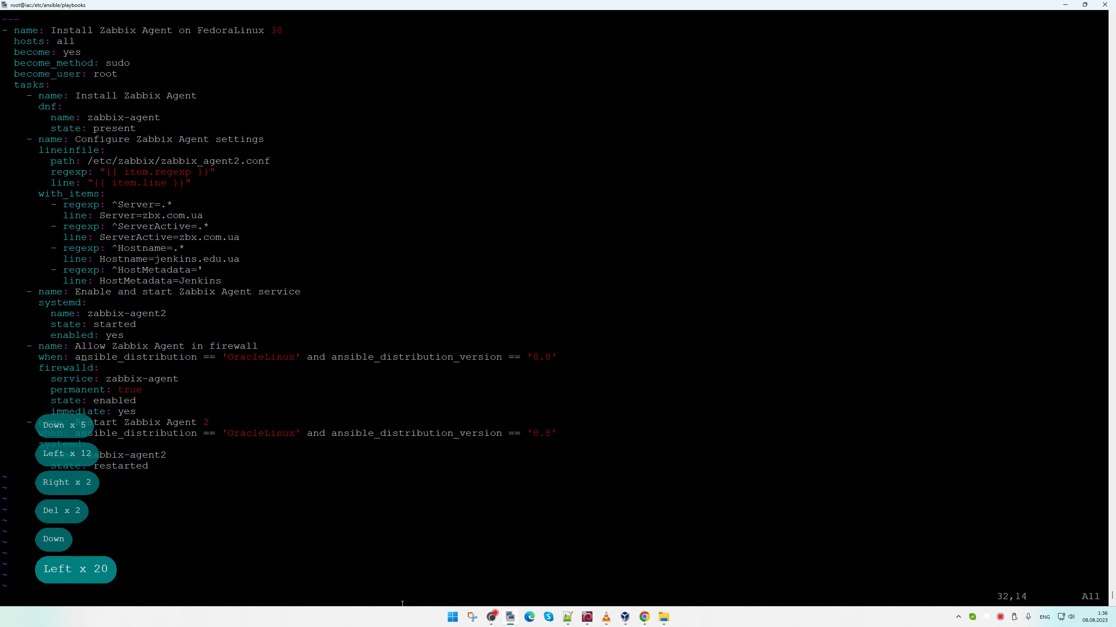
pyautogui.press('d')
pyautogui.press('d')
# Delete the OracleLinux 8.8 "when" condition from the Restart Zabbix Agent task
pyautogui.press('Down')
pyautogui.press('Down')
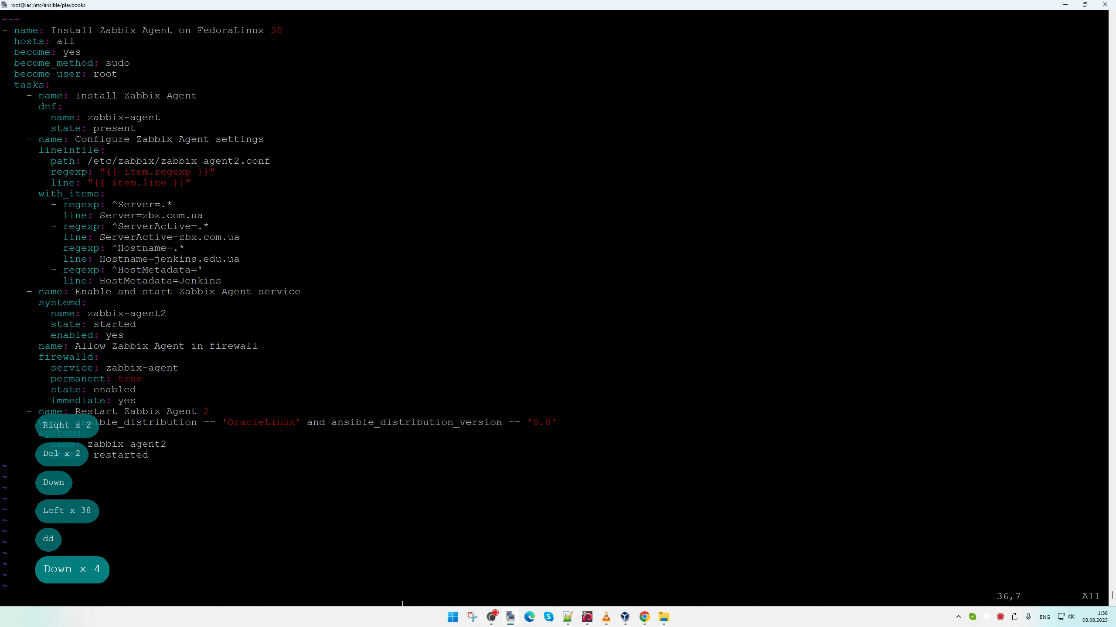
pyautogui.press('Down')
pyautogui.press('Left')
pyautogui.press('Down')
pyautogui.press('d')
pyautogui.press('d')
# Save the edited Fedora playbook and exit the editor
pyautogui.press('Up')
pyautogui.press('Up')
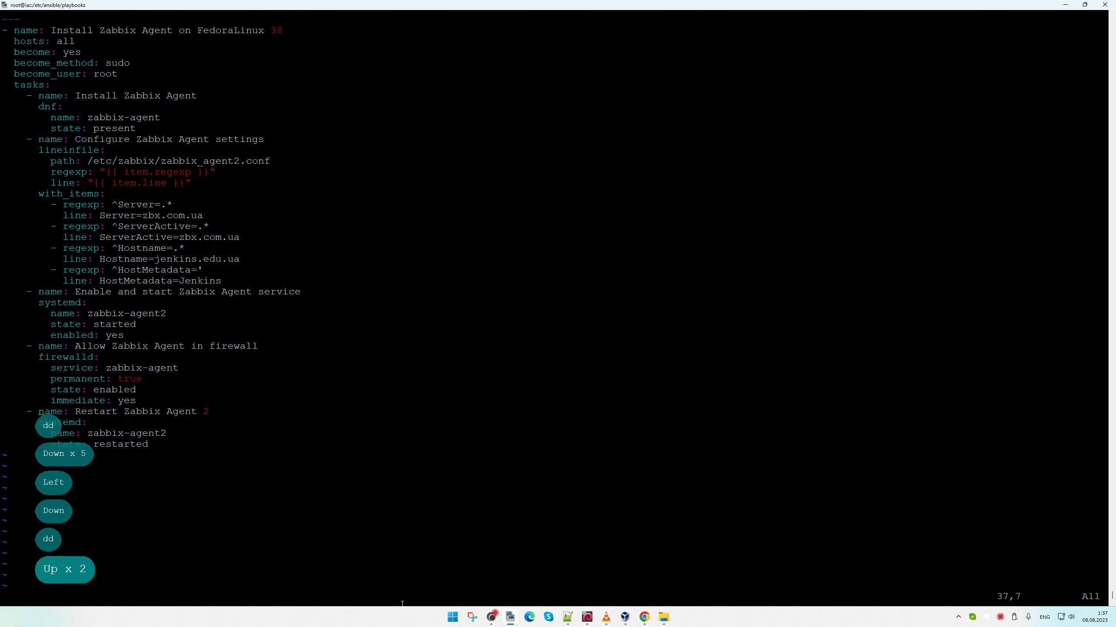
pyautogui.press('Up')
pyautogui.press('Up')
pyautogui.press('Up')
pyautogui.press('Up')
pyautogui.press('Up')
pyautogui.press('Up')
pyautogui.press('Up')
pyautogui.press('Up')
pyautogui.press('Up')
pyautogui.press('Up')
pyautogui.press('Up')
pyautogui.press('Up')
pyautogui.press('Up')
pyautogui.press('Up')
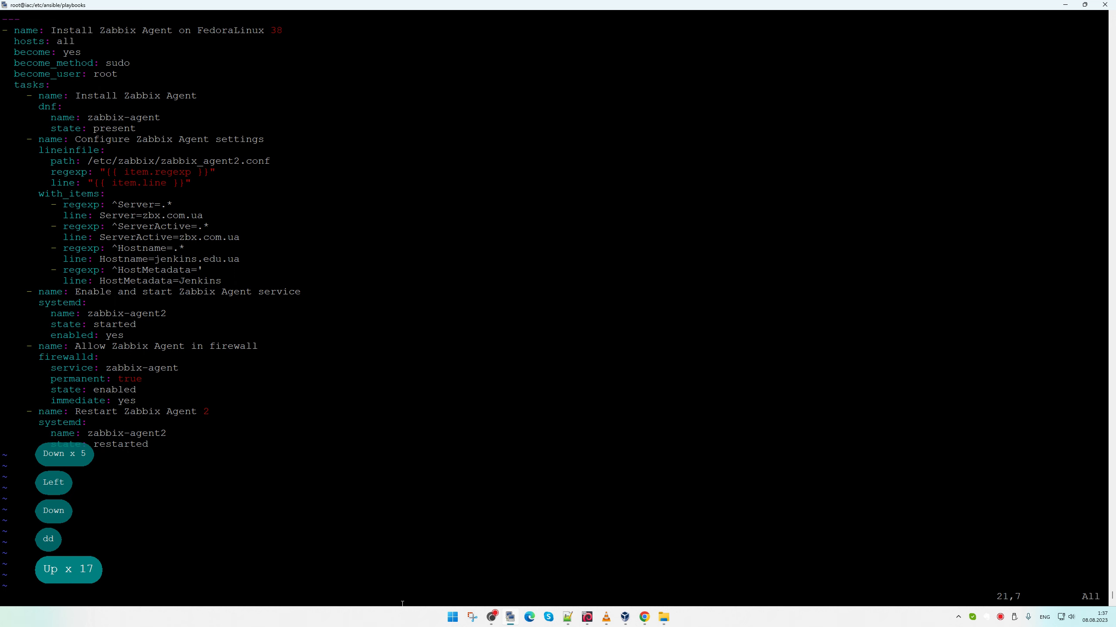
pyautogui.write(':c')
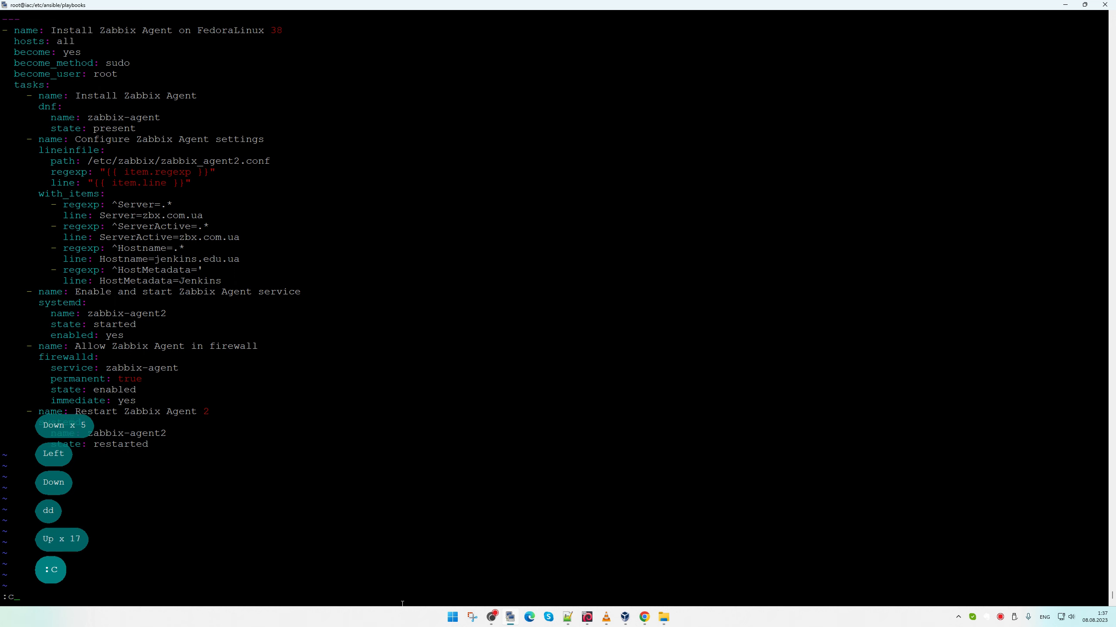
pyautogui.press('BackSpace')
pyautogui.write('x')
pyautogui.press('Return')
# Rerun the last cat command, and display /etc/hosts to copy the host name mdb.edu.ua
pyautogui.write('!cat')
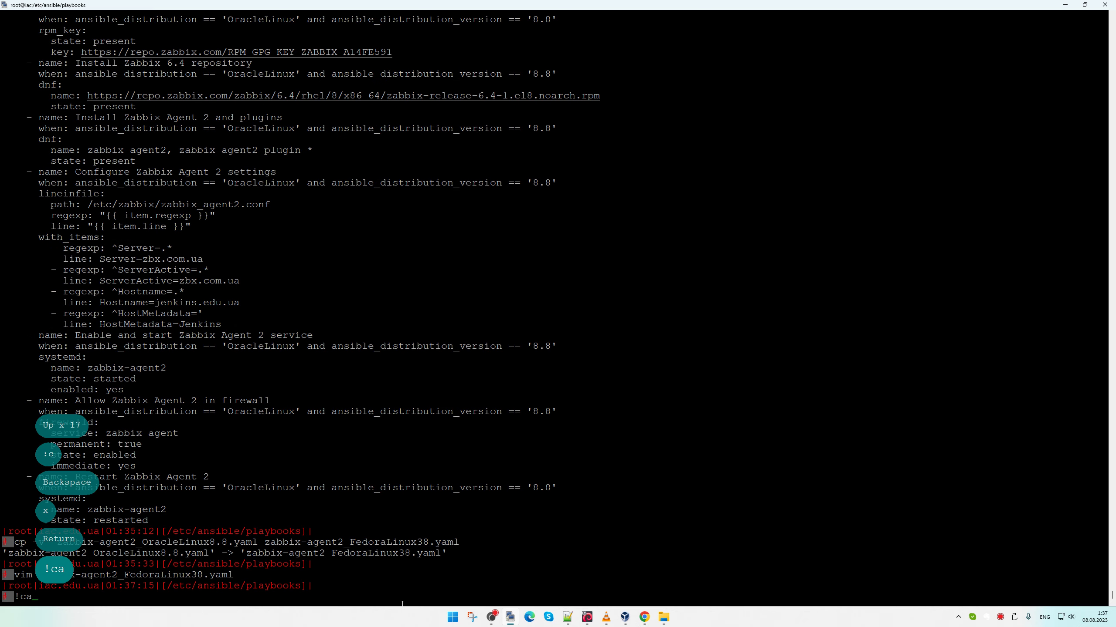
pyautogui.press('Return')
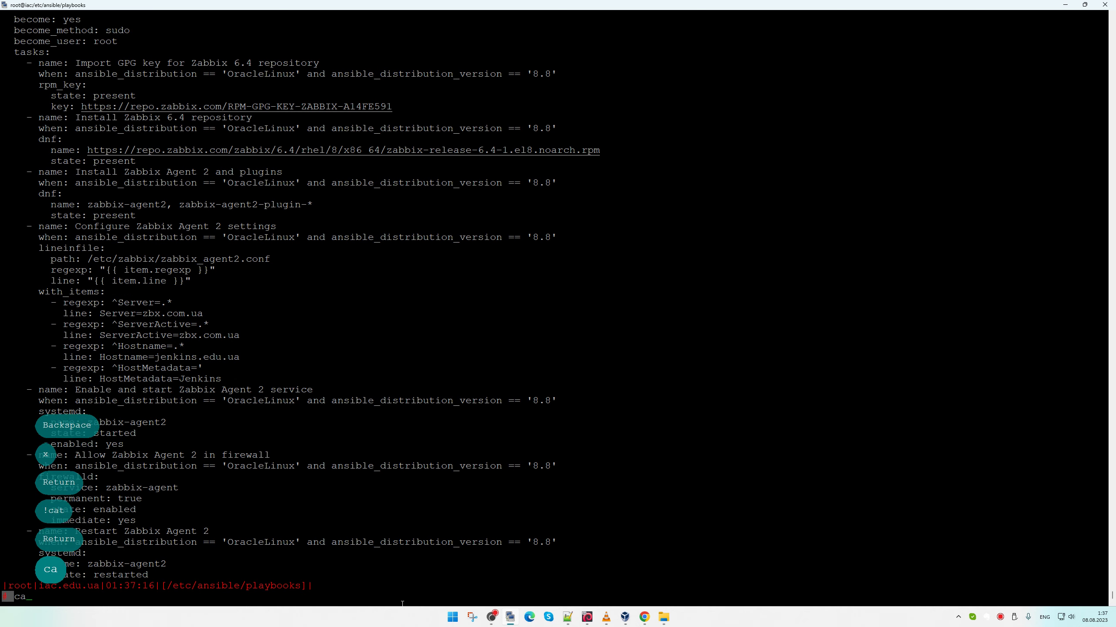
pyautogui.write('cat /etc/')
pyautogui.press('Tab')
pyautogui.write('hosts')
pyautogui.press('Return')
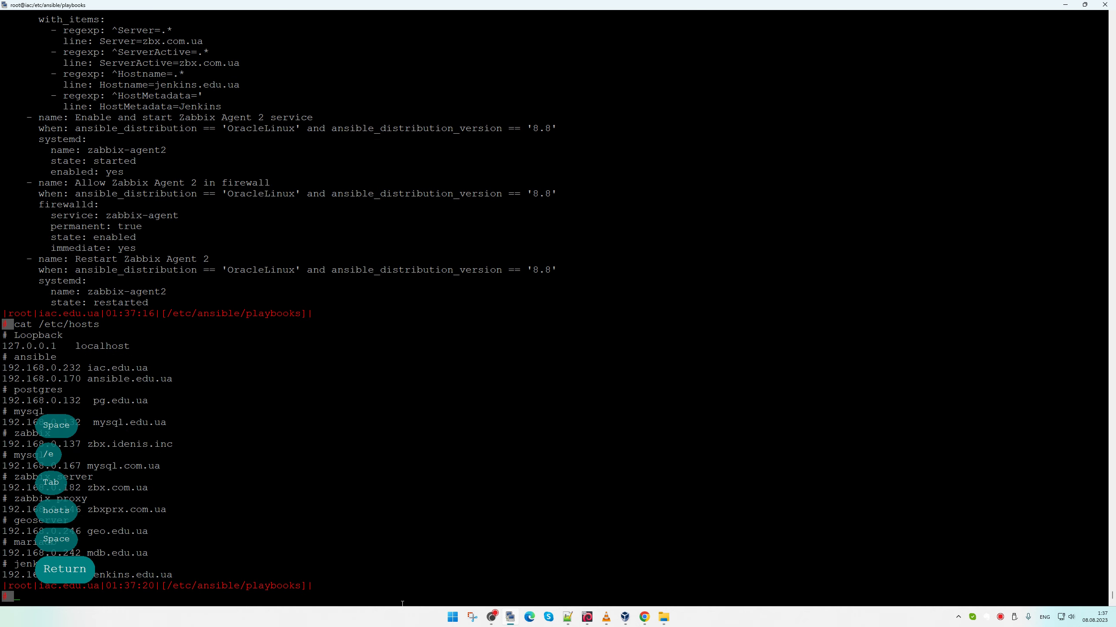
pyautogui.doubleClick(102, 553)
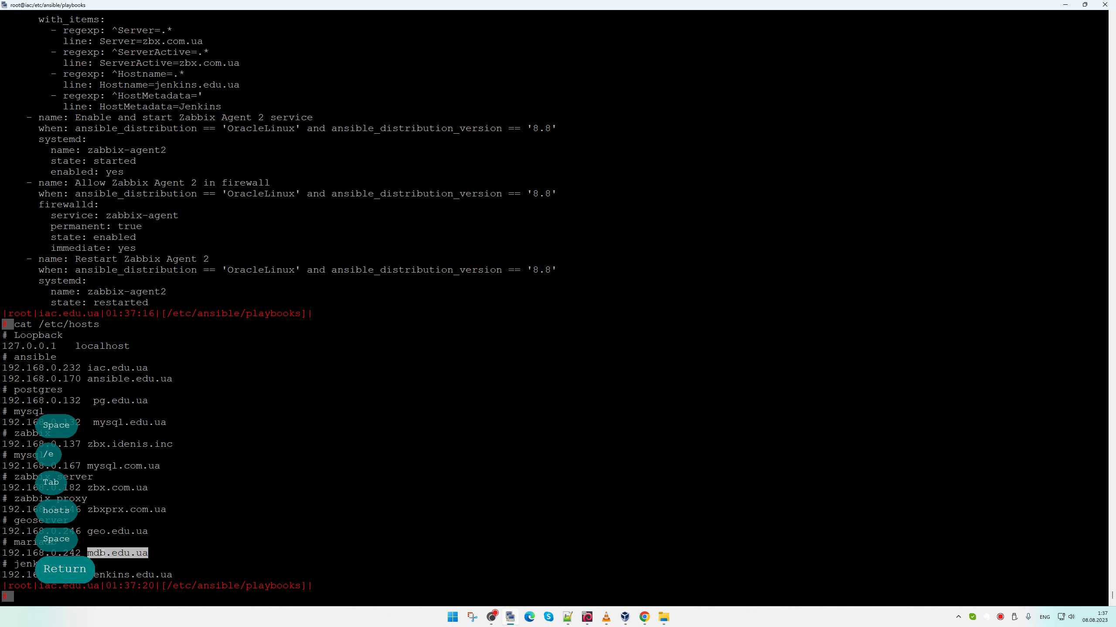
# Reopen the playbook zabbix-agent2_FedoraLinux38.yaml in vim
pyautogui.press('Up')
pyautogui.press('Up')
pyautogui.press('Up')
pyautogui.press('Return')
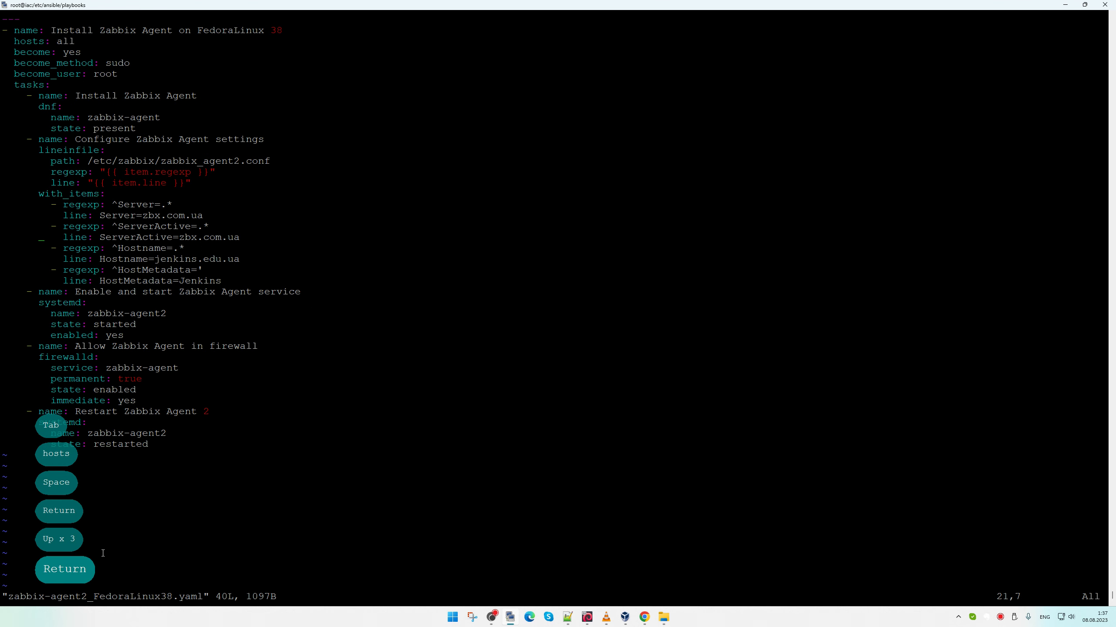
# Examine the service, firewall and restart tasks in the Fedora playbook
pyautogui.press('Down')
pyautogui.press('Down')
pyautogui.press('Down')
pyautogui.press('Down')
pyautogui.press('Down')
pyautogui.press('Down')
pyautogui.press('Down')
pyautogui.press('Down')
pyautogui.press('Down')
pyautogui.press('Down')
pyautogui.press('Down')
pyautogui.press('Down')
pyautogui.press('Down')
pyautogui.press('Down')
pyautogui.press('Up')
pyautogui.press('Down')
pyautogui.press('Down')
pyautogui.press('Down')
pyautogui.press('Down')
pyautogui.press('Down')
pyautogui.press('Down')
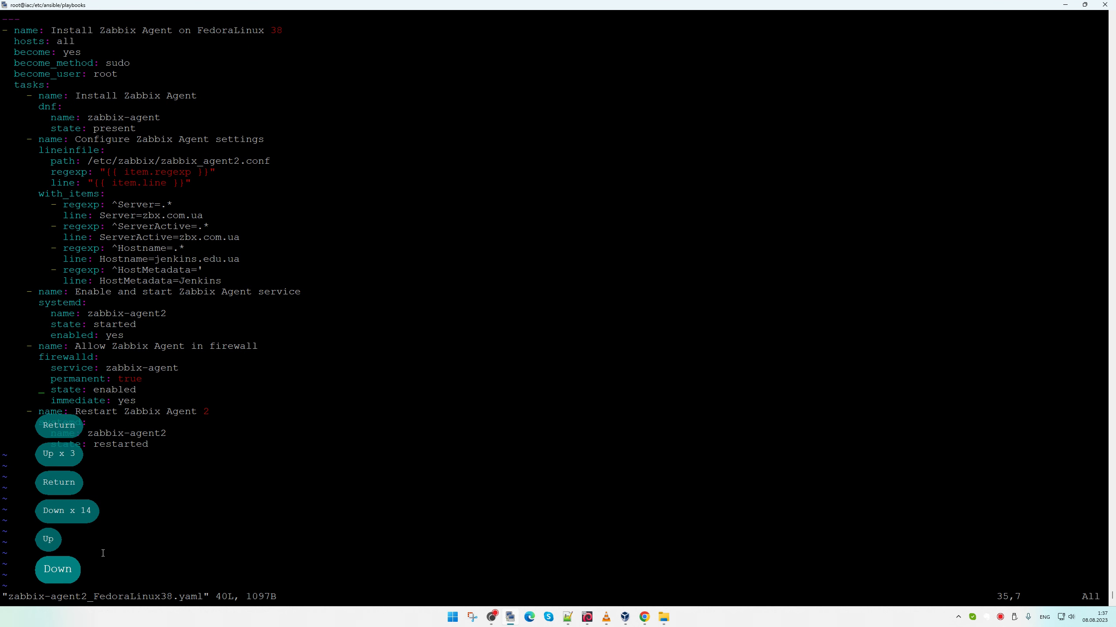
pyautogui.press('Down')
pyautogui.press('Down')
pyautogui.press('Down')
pyautogui.press('Down')
# Set the value of the HostMetadata line in the agent settings task to FEDORA
pyautogui.press('Up')
pyautogui.press('Up')
pyautogui.press('Up')
pyautogui.press('Up')
pyautogui.press('Up')
pyautogui.press('Up')
pyautogui.press('Up')
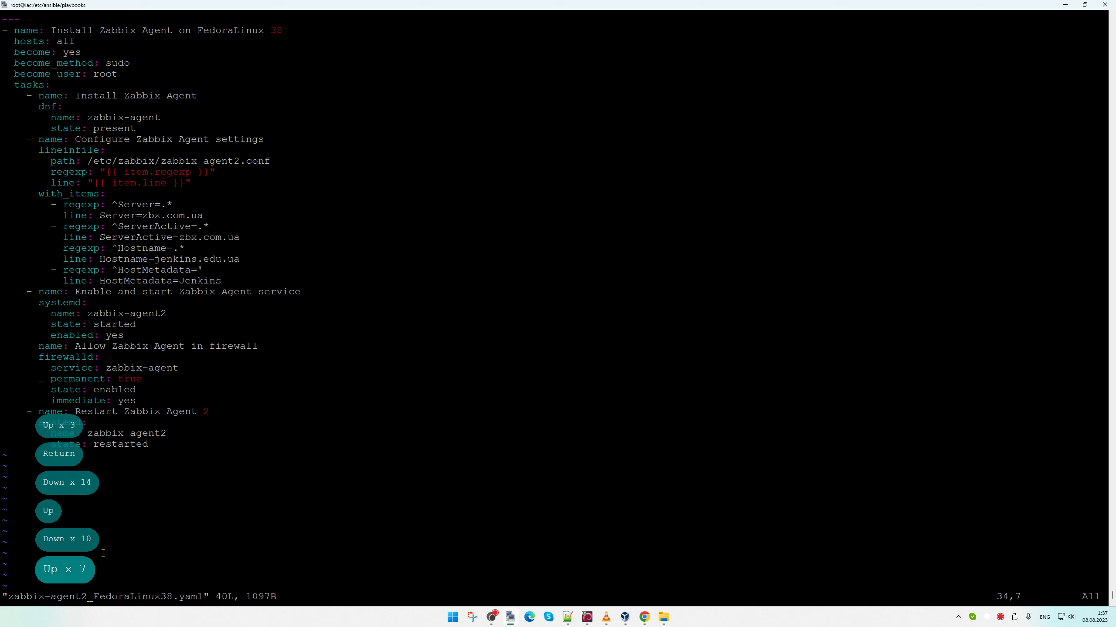
pyautogui.press('Up')
pyautogui.press('Up')
pyautogui.press('Up')
pyautogui.press('Up')
pyautogui.press('Up')
pyautogui.press('Right')
pyautogui.press('Right')
pyautogui.press('Right')
pyautogui.press('Right')
pyautogui.press('Right')
pyautogui.press('Right')
pyautogui.press('Right')
pyautogui.press('Right')
pyautogui.press('Right')
pyautogui.press('Right')
pyautogui.press('Right')
pyautogui.press('Right')
pyautogui.press('Right')
pyautogui.press('Right')
pyautogui.press('Right')
pyautogui.press('Right')
pyautogui.press('Right')
pyautogui.press('Right')
pyautogui.press('Right')
pyautogui.press('Right')
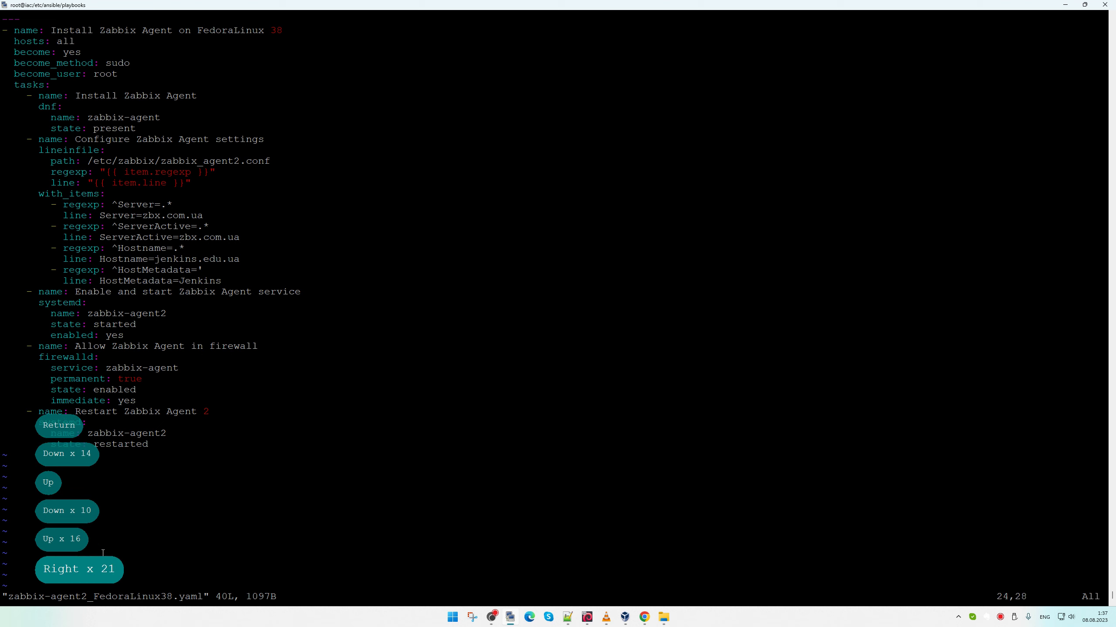
pyautogui.press('Down')
pyautogui.press('Right')
pyautogui.press('Right')
pyautogui.press('Delete')
pyautogui.press('Delete')
pyautogui.press('Delete')
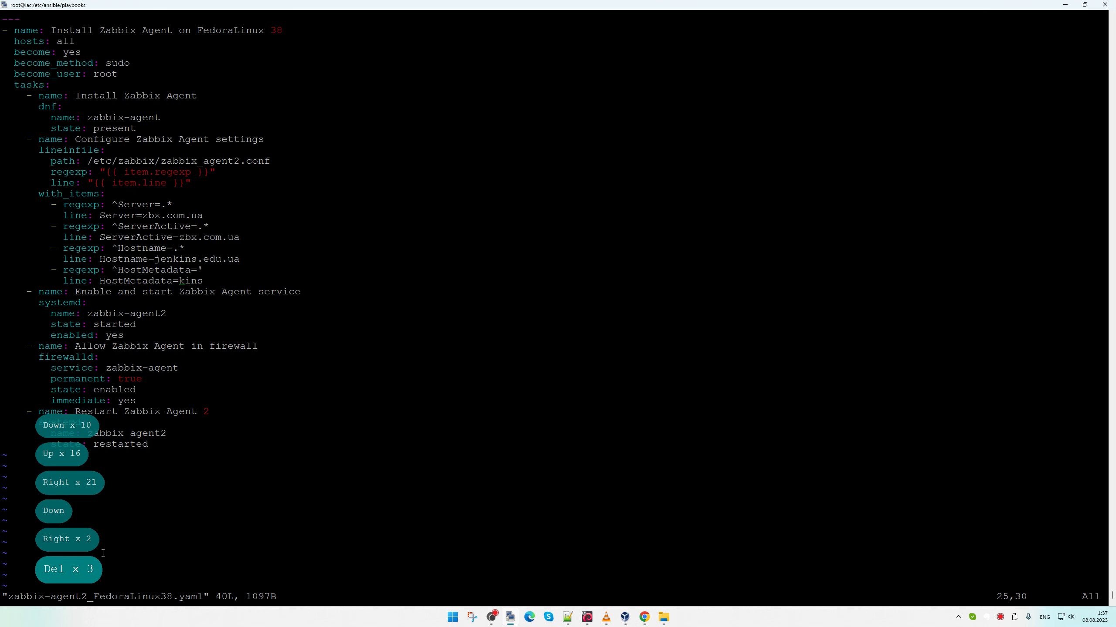
pyautogui.press('Delete')
pyautogui.press('Delete')
pyautogui.press('Delete')
pyautogui.press('Delete')
pyautogui.press('capslock')
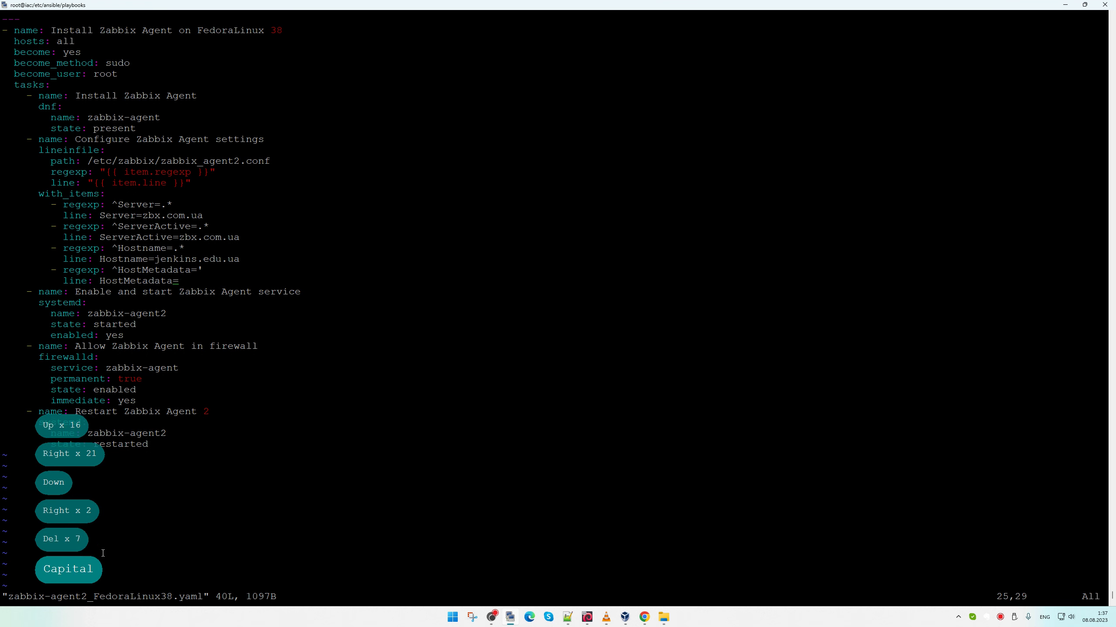
pyautogui.press('D')
pyautogui.press('capslock')
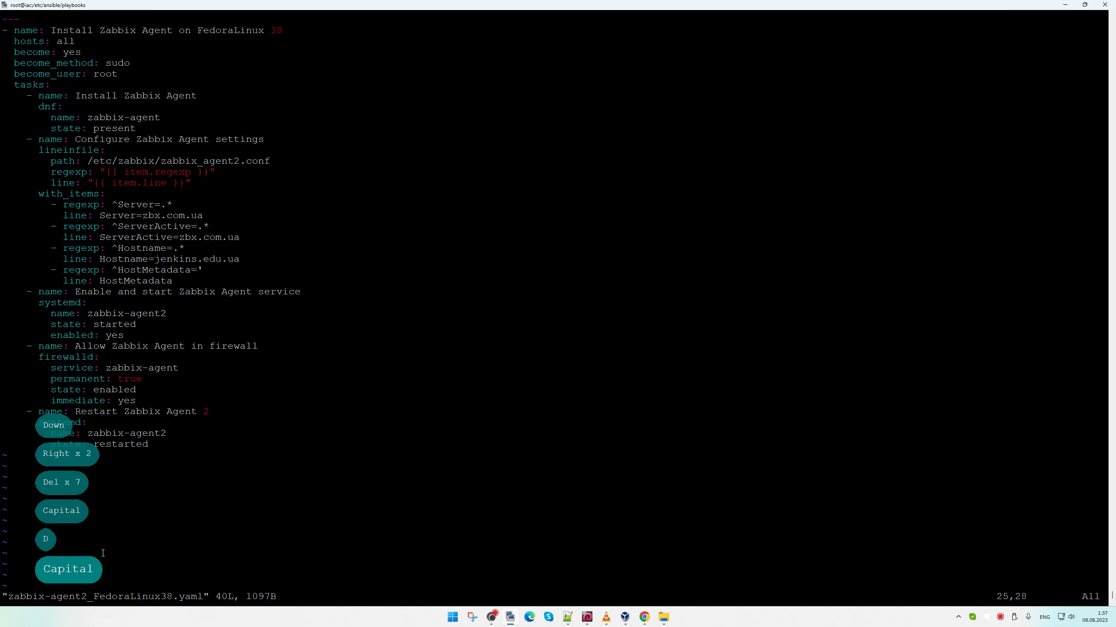
pyautogui.write('a=')
pyautogui.press('capslock')
pyautogui.write('F')
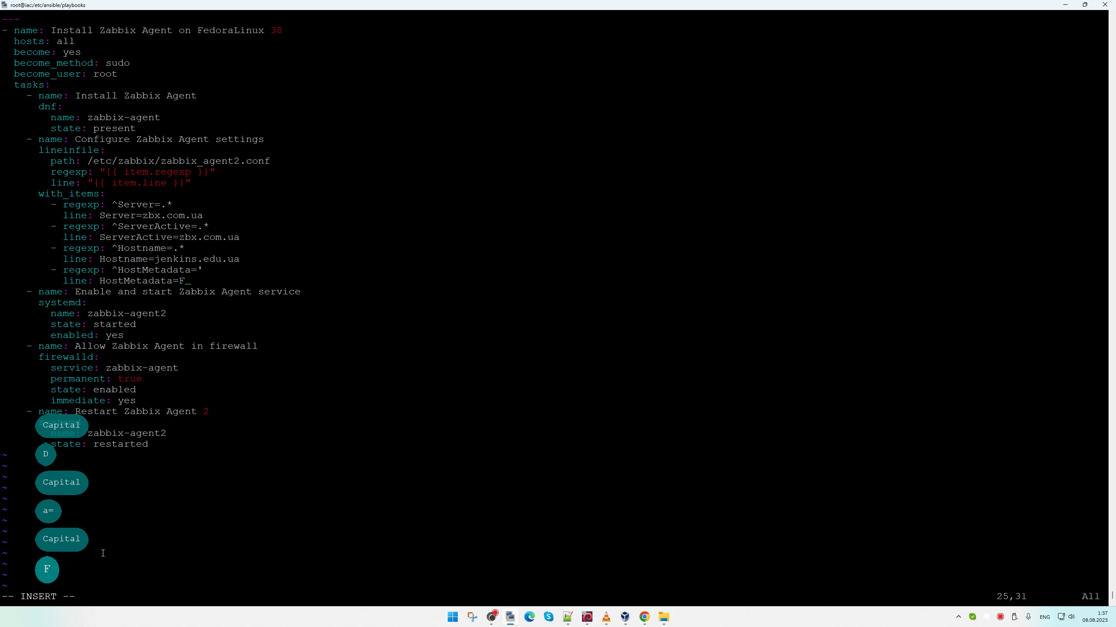
pyautogui.press('capslock')
pyautogui.press('capslock')
pyautogui.write('ED')
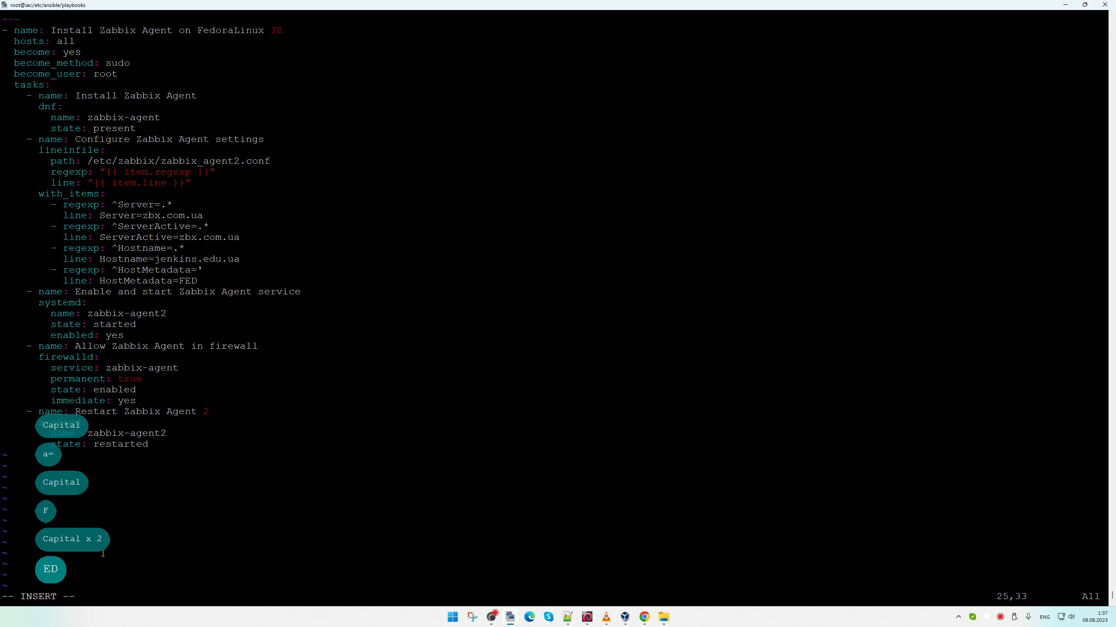
pyautogui.write('ORA')
# Rewrite the HostMetadata value so the line reads "HostMetadata=FedoraLinux"
pyautogui.press('Up')
pyautogui.press('capslock')
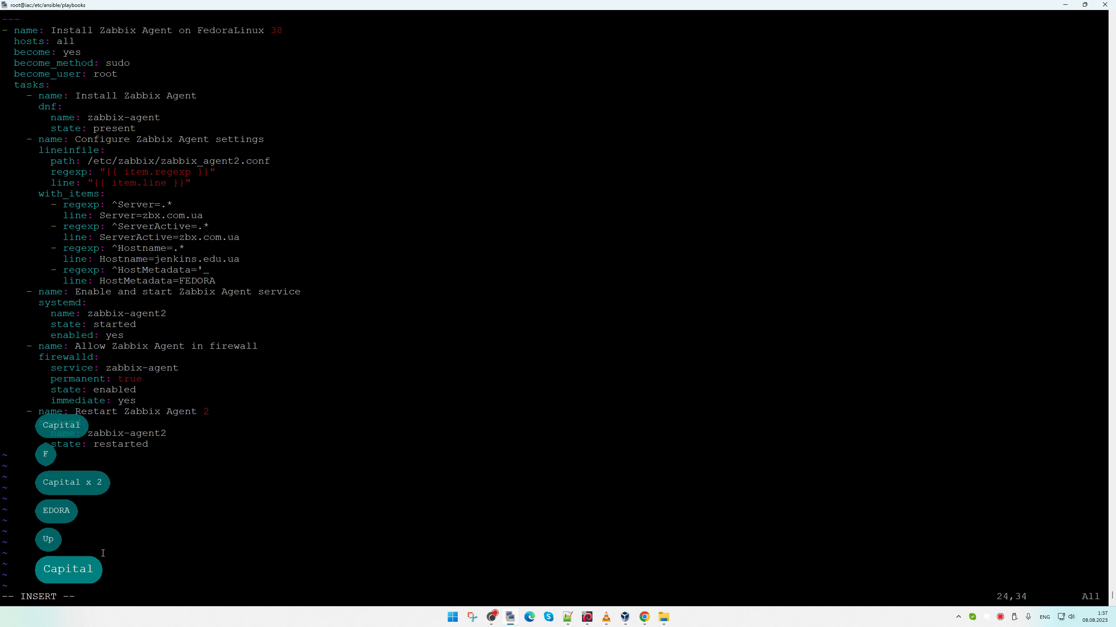
pyautogui.press('Down')
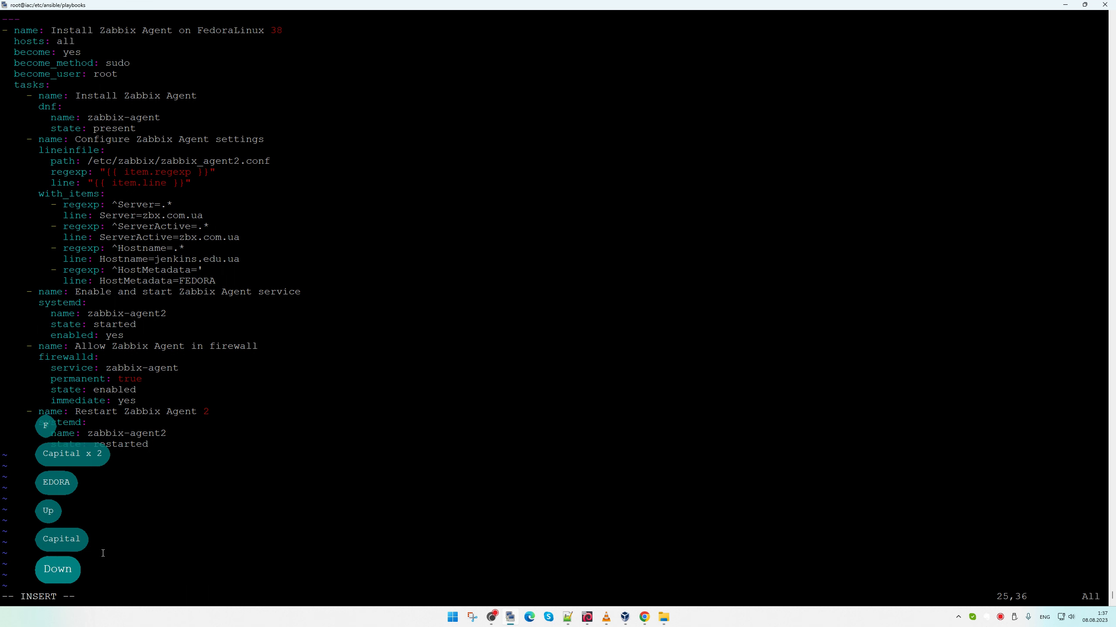
pyautogui.press('BackSpace')
pyautogui.press('BackSpace')
pyautogui.press('BackSpace')
pyautogui.press('BackSpace')
pyautogui.press('BackSpace')
pyautogui.write('e')
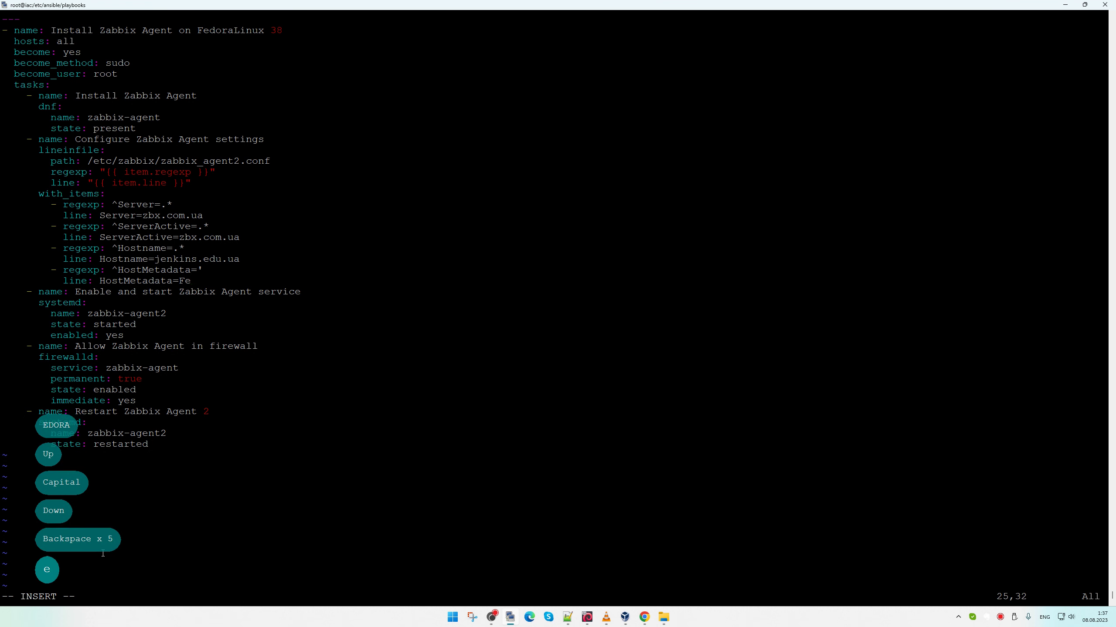
pyautogui.write('dora')
pyautogui.write('Linux')
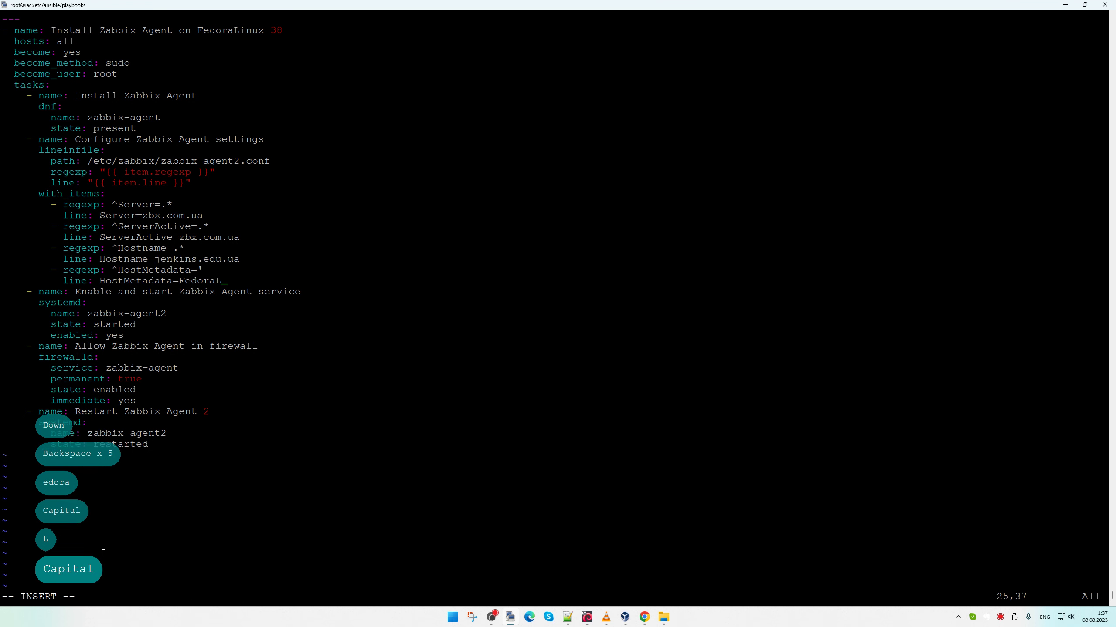
pyautogui.press('Up')
pyautogui.press('Up')
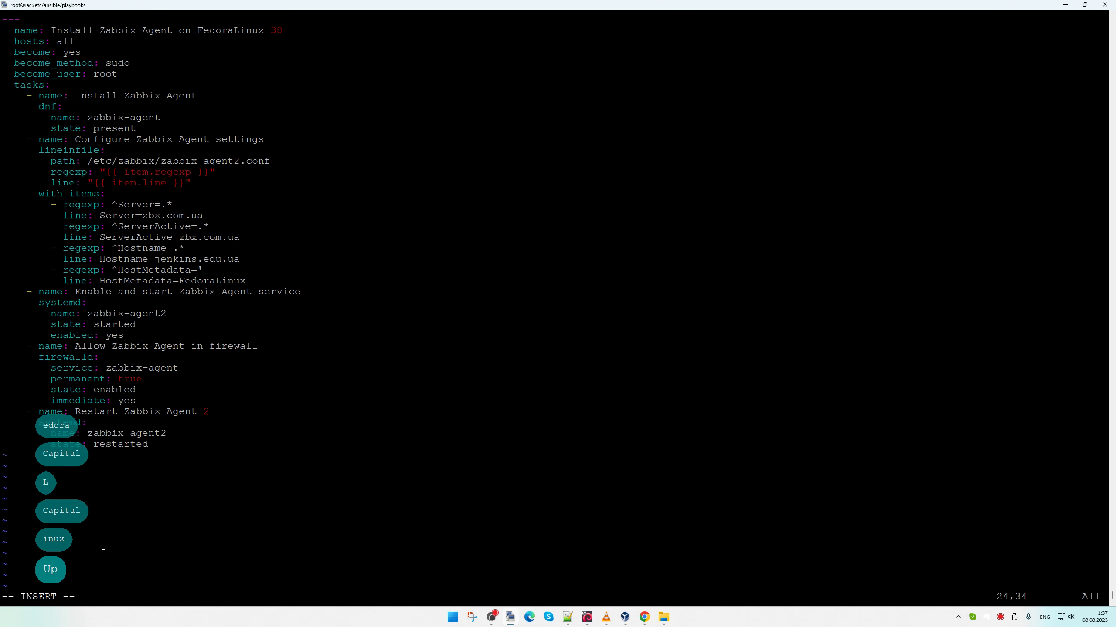
# Replace the Hostname value in the agent settings task so the line reads "Hostname=mdb.edu.ua"
pyautogui.press('BackSpace')
pyautogui.press('BackSpace')
pyautogui.press('BackSpace')
pyautogui.press('BackSpace')
pyautogui.press('BackSpace')
pyautogui.press('BackSpace')
pyautogui.press('BackSpace')
pyautogui.press('BackSpace')
pyautogui.press('BackSpace')
pyautogui.press('BackSpace')
pyautogui.press('BackSpace')
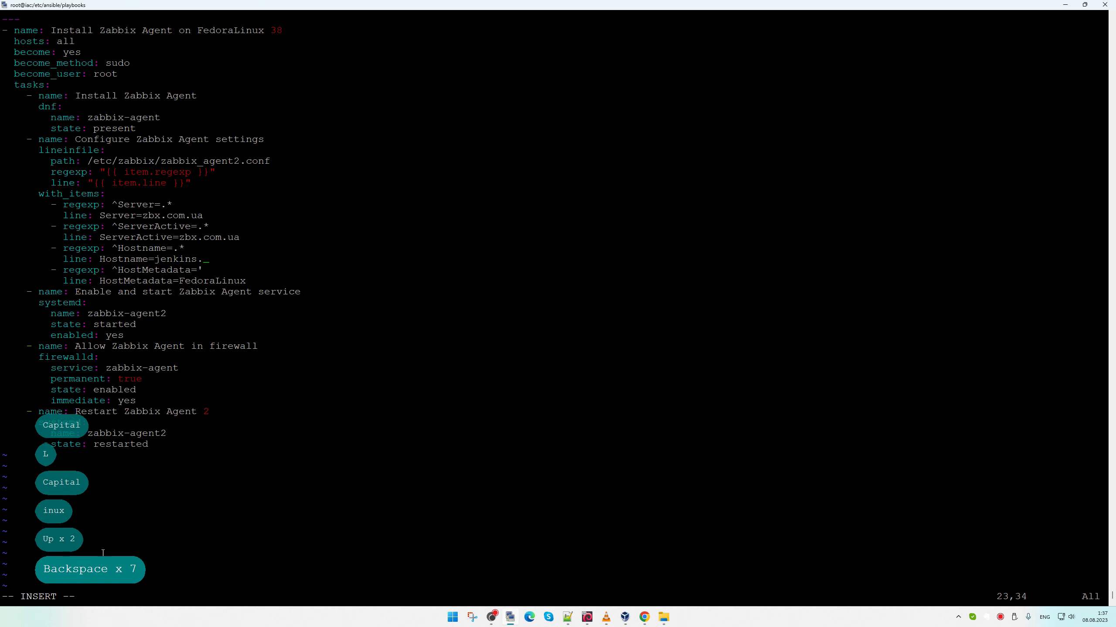
pyautogui.press('BackSpace')
pyautogui.write('mdb.edu.ua')
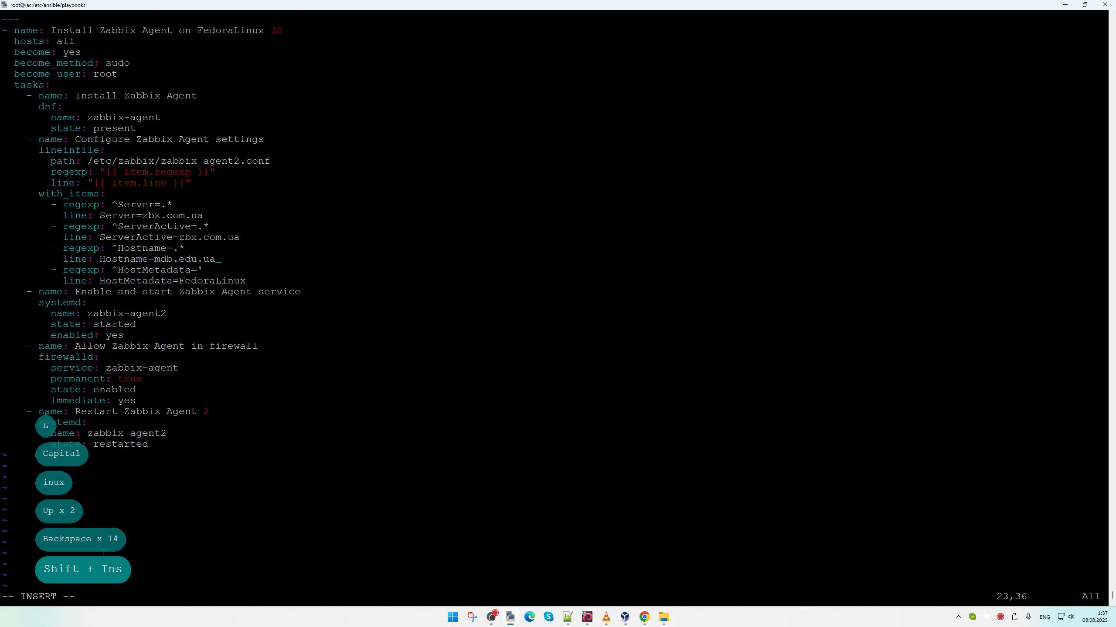
# Examine the agent settings task from the Hostname entry back to the configuration file path
pyautogui.press('Up')
pyautogui.press('Up')
pyautogui.press('Down')
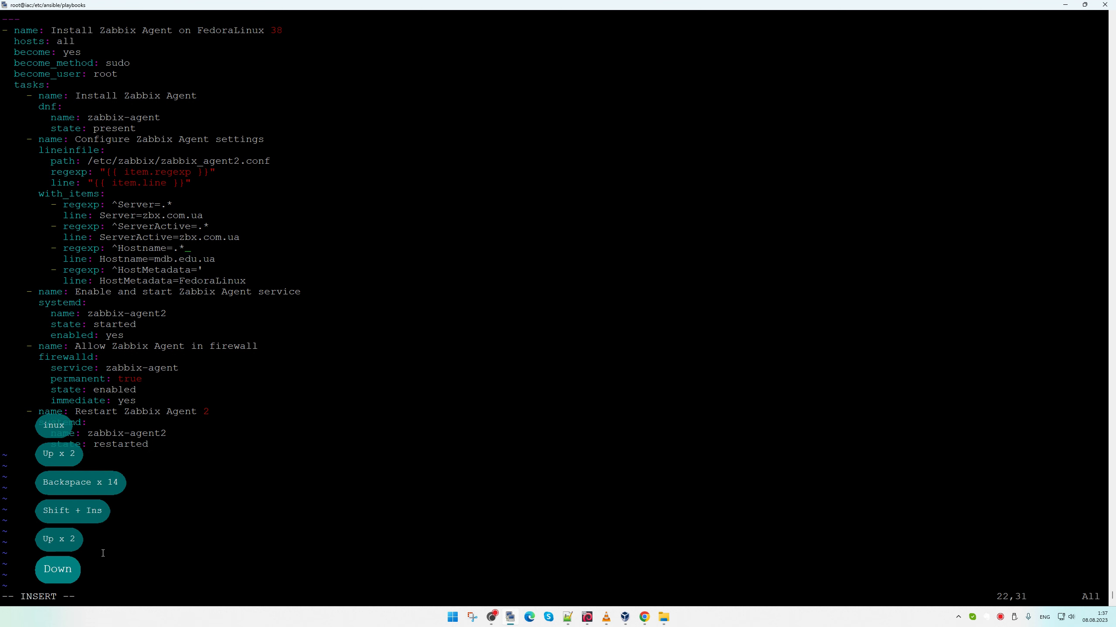
pyautogui.press('Up')
pyautogui.press('Up')
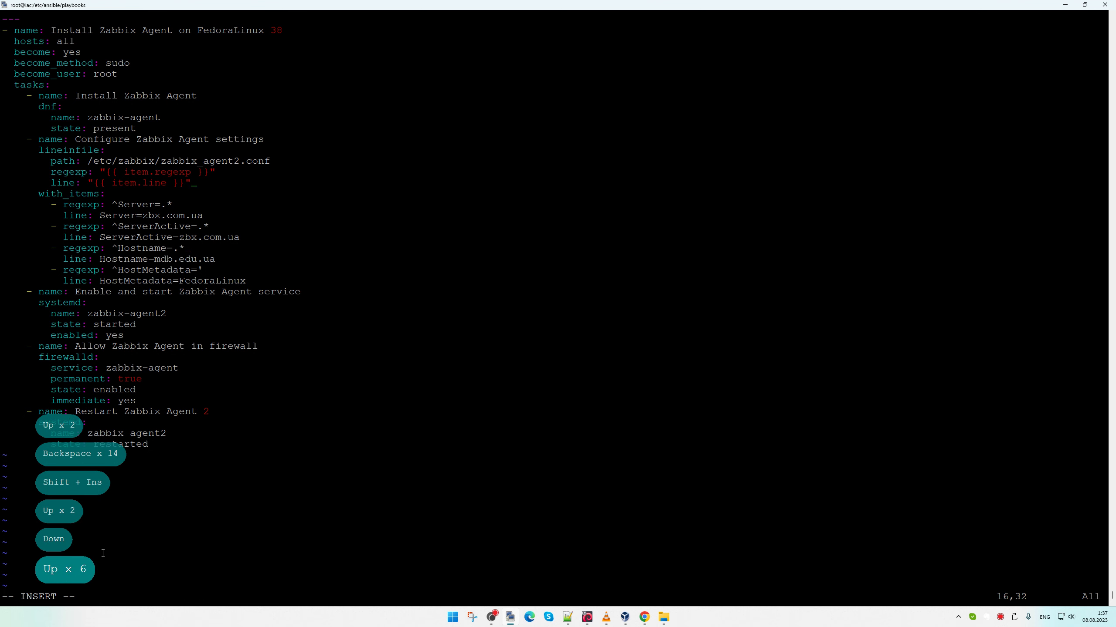
pyautogui.press('Right')
pyautogui.press('Right')
pyautogui.press('Right')
pyautogui.press('Right')
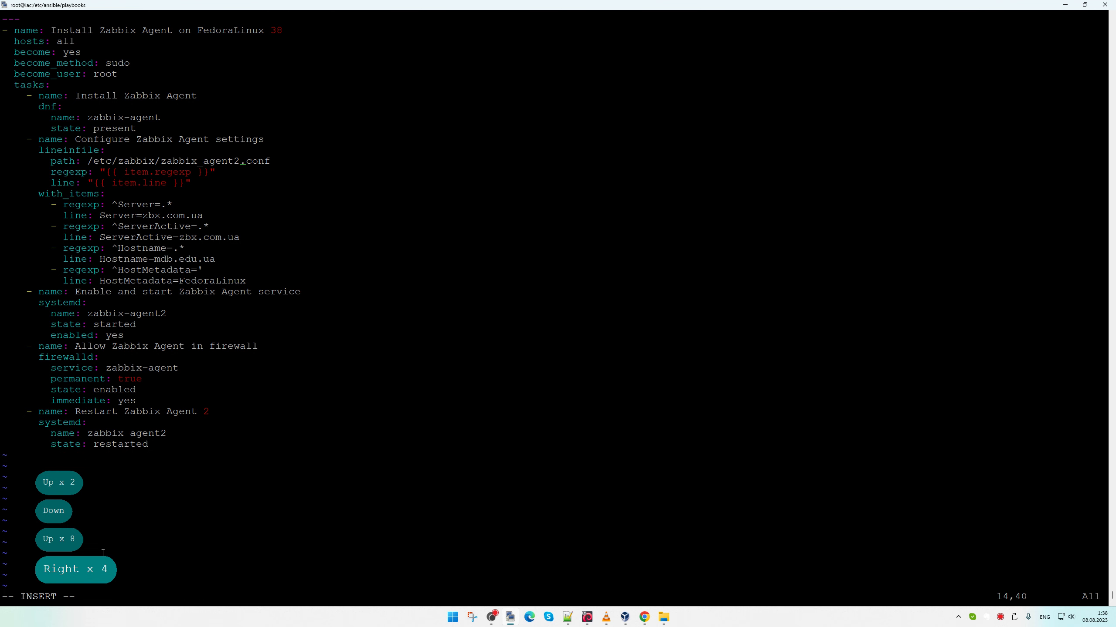
pyautogui.rightClick(996, 618)
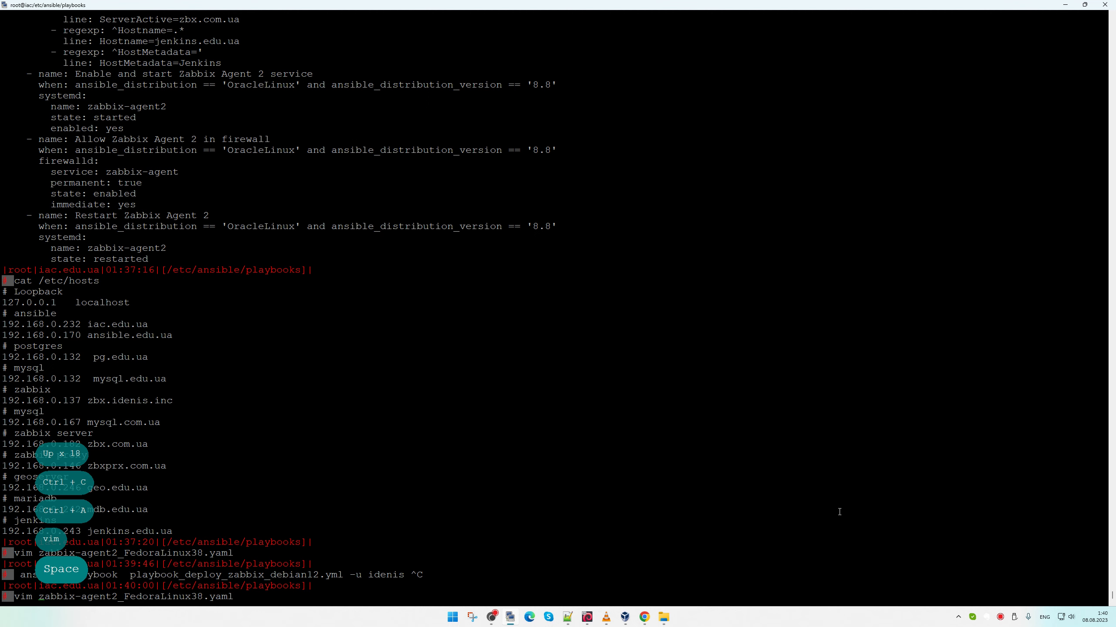
# Reopen the playbook zabbix-agent2_FedoraLinux38.yaml in vim and go to its header
pyautogui.press('Return')
pyautogui.press('Up')
pyautogui.press('Up')
pyautogui.press('Up')
pyautogui.press('Up')
pyautogui.press('Up')
pyautogui.press('Up')
pyautogui.press('Up')
pyautogui.press('Up')
pyautogui.press('Up')
pyautogui.press('Up')
pyautogui.press('Up')
pyautogui.press('Up')
pyautogui.press('Up')
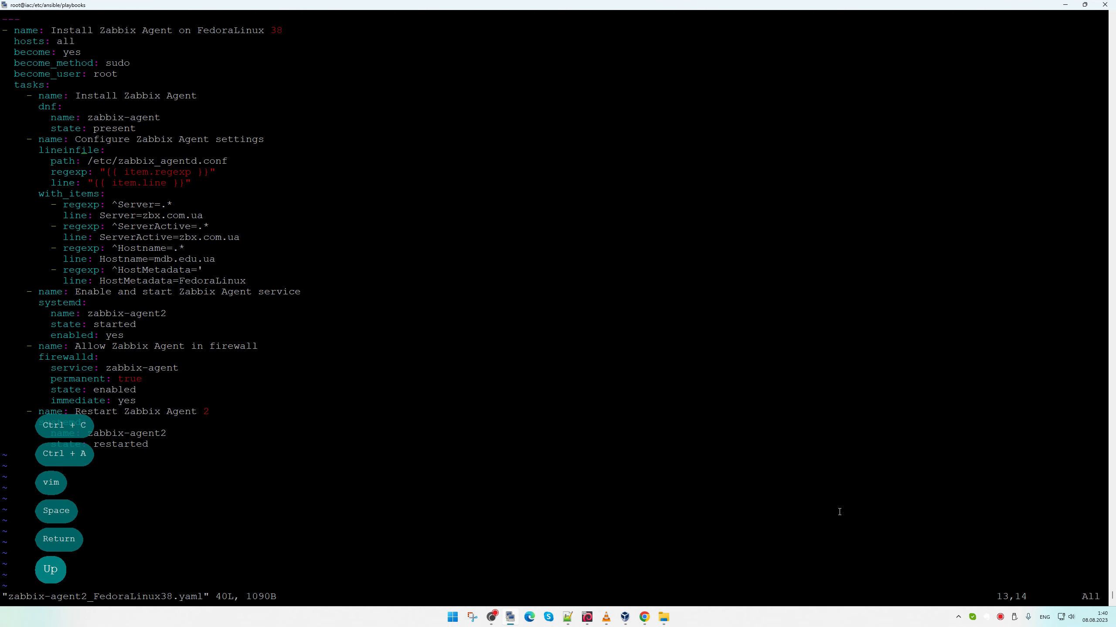
# Set the play's hosts value to mdb.edu.ua, reusing the host name from the Hostname line, and save the playbook
pyautogui.press('Down')
pyautogui.press('Down')
pyautogui.press('Delete')
pyautogui.press('Delete')
pyautogui.press('Delete')
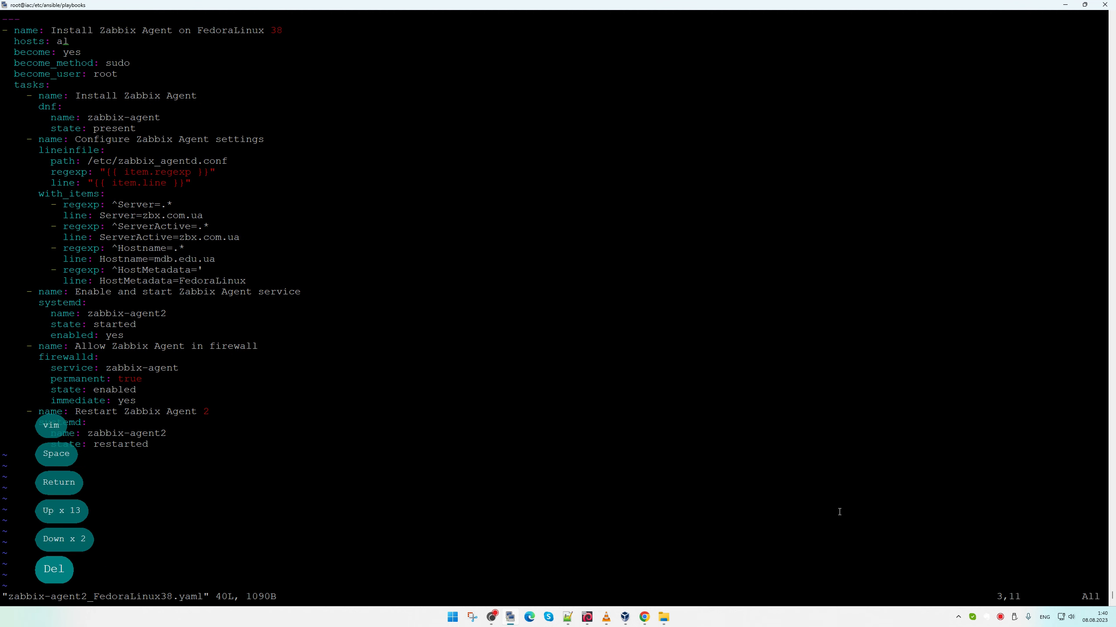
pyautogui.press('a')
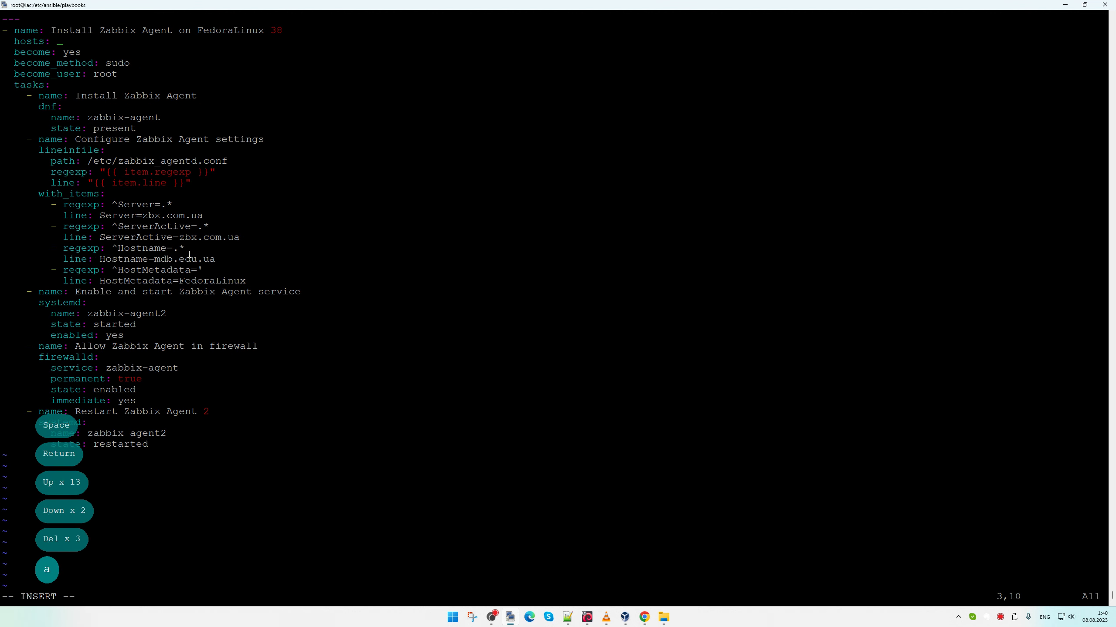
pyautogui.moveTo(155, 259); pyautogui.dragTo(215, 260)
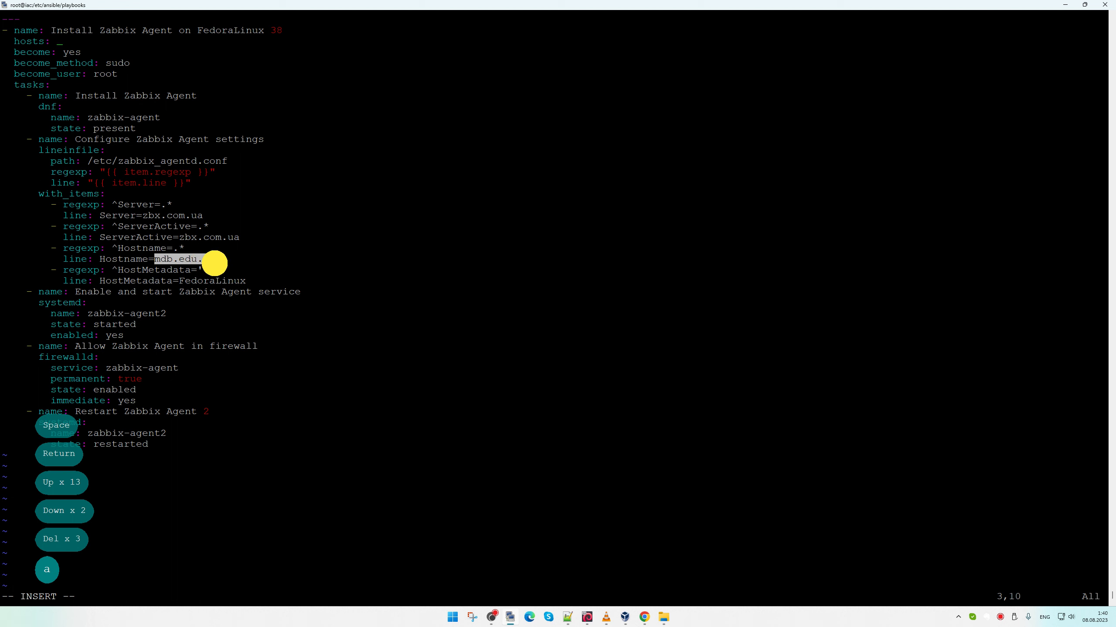
pyautogui.rightClick(386, 213)
pyautogui.press('Escape')
pyautogui.write(':w')
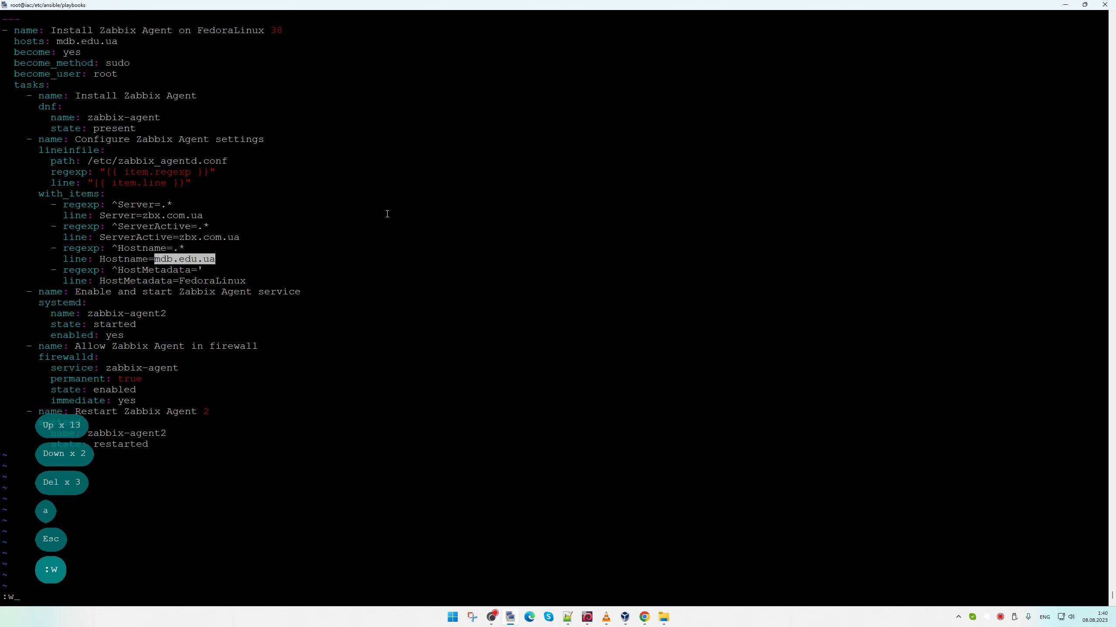
pyautogui.press('Return')
# Review the saved playbook from its header down to the restart task, checking the lines flagged by the linter
pyautogui.press('Up')
pyautogui.press('Up')
pyautogui.press('Down')
pyautogui.press('Down')
pyautogui.press('Down')
pyautogui.press('Down')
pyautogui.press('Down')
pyautogui.press('Down')
pyautogui.press('Down')
pyautogui.press('Down')
pyautogui.press('Down')
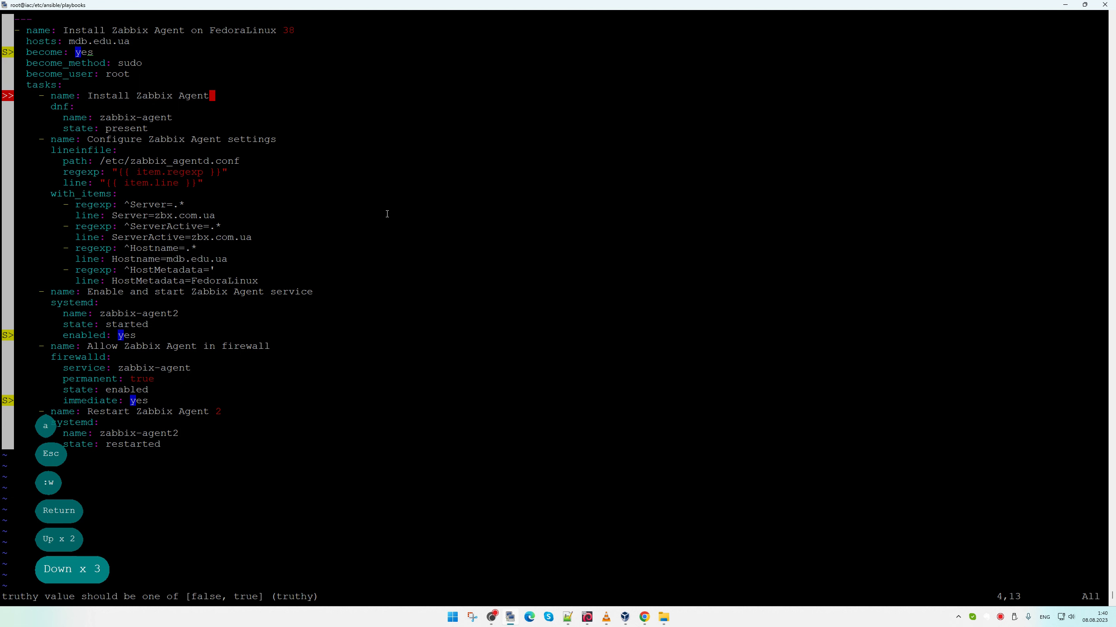
pyautogui.press('Down')
pyautogui.press('Down')
pyautogui.press('Down')
pyautogui.press('Down')
pyautogui.press('Down')
pyautogui.press('Down')
pyautogui.press('Down')
pyautogui.press('Down')
pyautogui.press('Down')
pyautogui.press('Down')
pyautogui.press('Down')
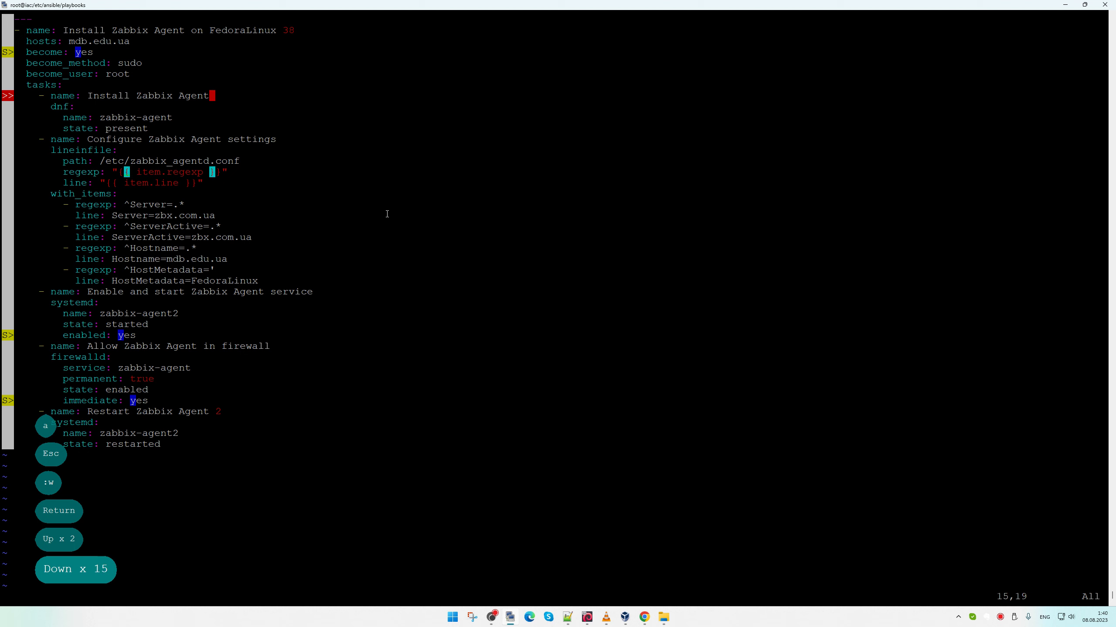
pyautogui.press('Down')
pyautogui.press('Down')
pyautogui.press('Down')
pyautogui.press('Down')
pyautogui.press('Down')
pyautogui.press('Down')
pyautogui.press('Down')
pyautogui.press('Down')
pyautogui.press('Down')
pyautogui.press('Down')
pyautogui.press('Down')
pyautogui.press('Down')
pyautogui.press('Down')
pyautogui.press('Down')
pyautogui.press('Down')
pyautogui.press('Down')
pyautogui.press('Down')
pyautogui.press('Down')
pyautogui.press('Down')
pyautogui.press('Down')
pyautogui.press('Down')
pyautogui.press('Down')
# Save the Fedora playbook and exit vim
pyautogui.press('Escape')
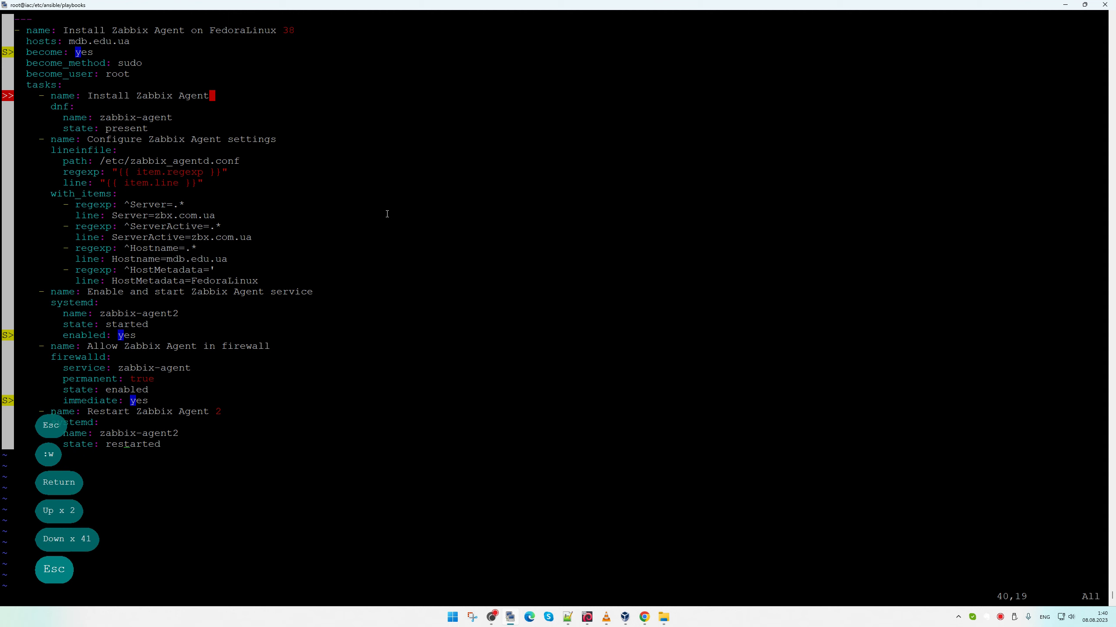
pyautogui.write(':x')
pyautogui.press('Return')
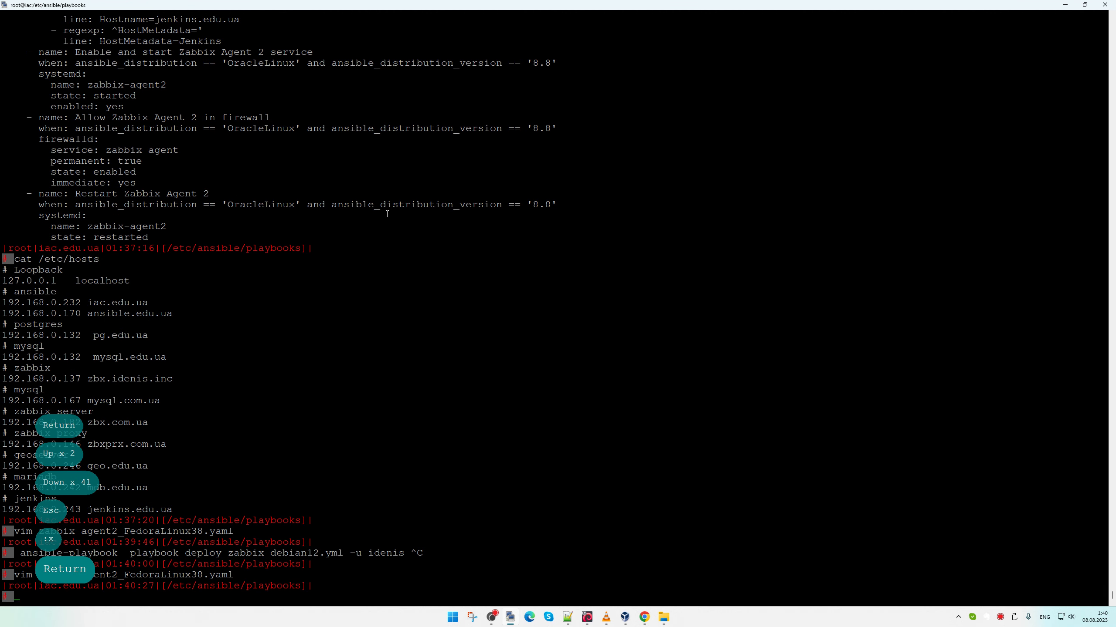
# List the shell's command history to find the earlier ansible-playbook command
pyautogui.write('hi')
pyautogui.press('Tab')
pyautogui.press('Return')
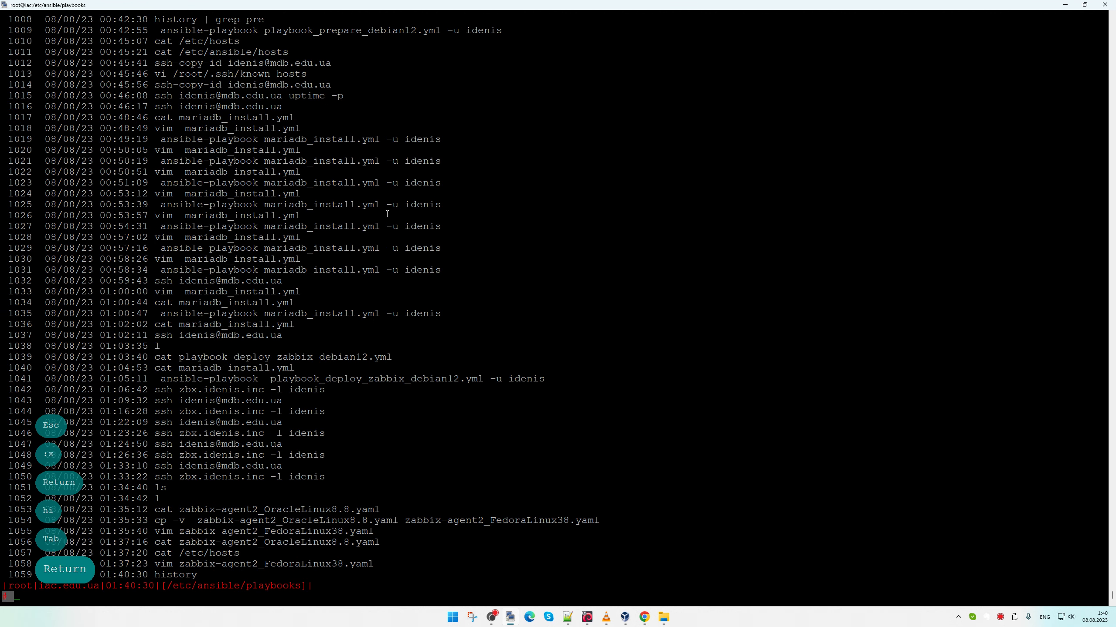
# Reduce the recalled vim command to the playbook's file name and enter it as a shell comment starting with #
pyautogui.press('Up')
pyautogui.press('Up')
pyautogui.hotkey('ctrl', 'a')
pyautogui.press('Delete')
pyautogui.press('Delete')
pyautogui.press('Delete')
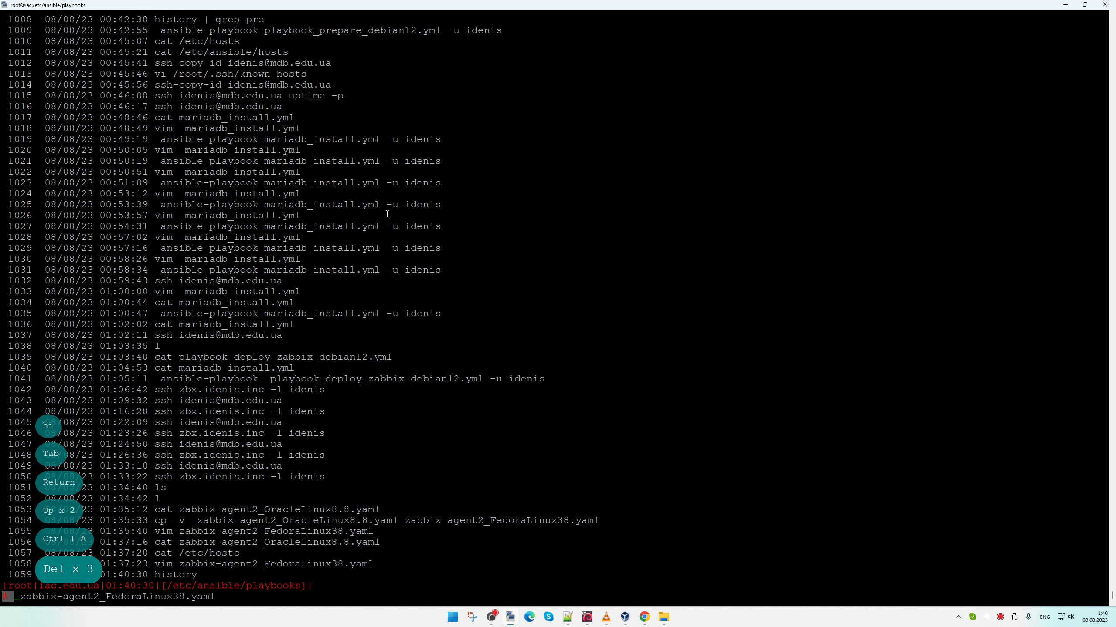
pyautogui.write('#')
pyautogui.press('Return')
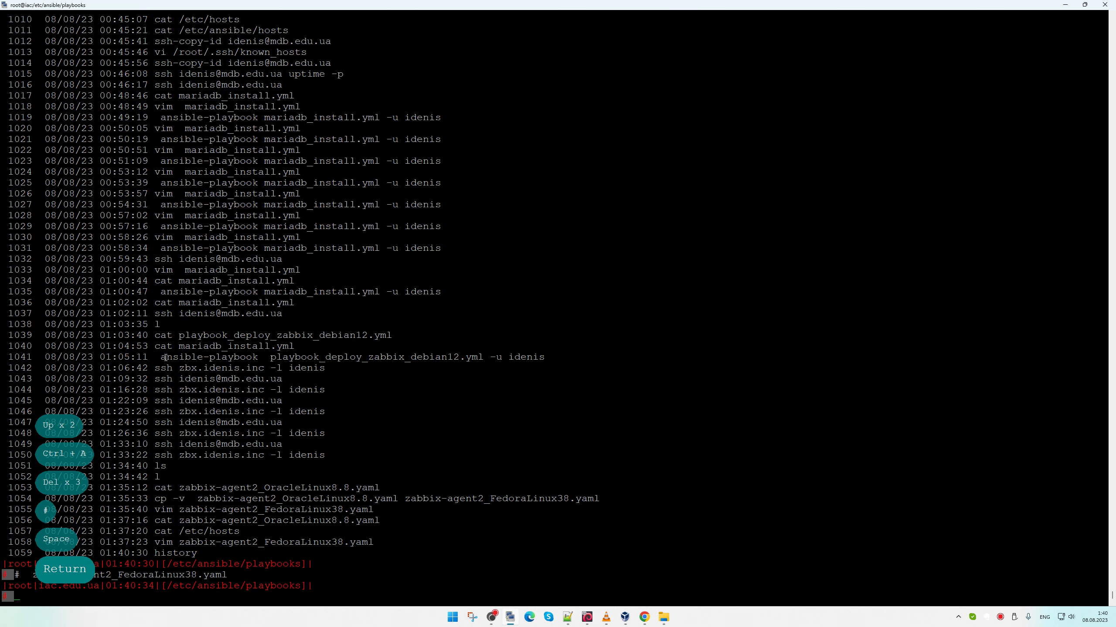
# Copy the earlier Debian 12 Zabbix ansible-playbook command to the prompt and remove its playbook name, keeping the -u option
pyautogui.moveTo(165, 357); pyautogui.dragTo(544, 358)
pyautogui.rightClick(597, 350)
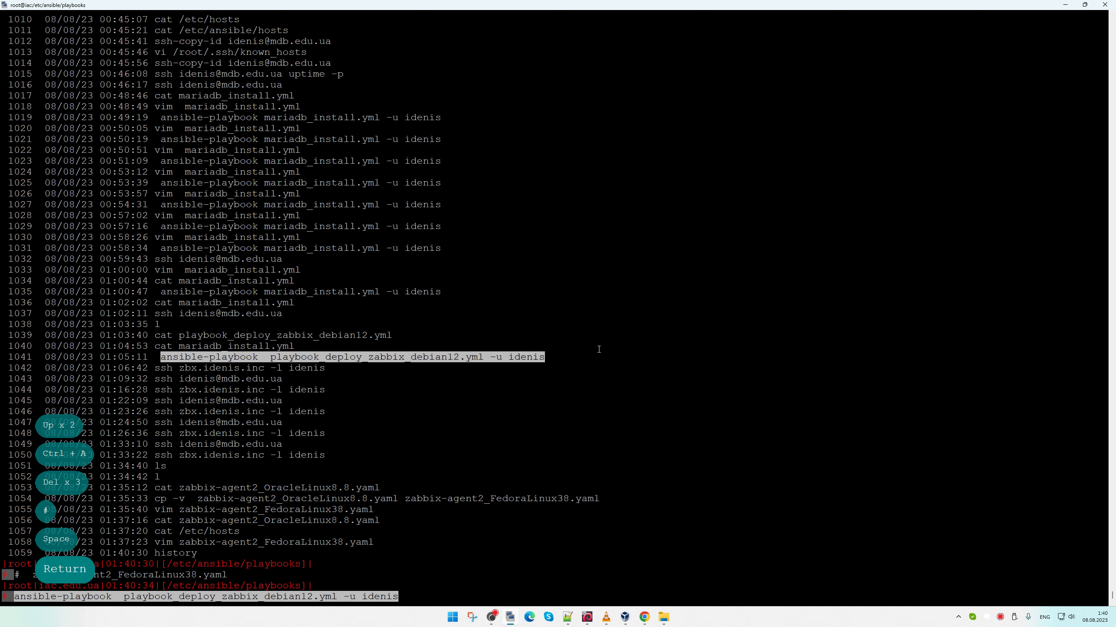
pyautogui.press('Left')
pyautogui.press('Left')
pyautogui.press('Left')
pyautogui.press('Left')
pyautogui.press('Left')
pyautogui.press('Left')
pyautogui.press('Left')
pyautogui.press('Left')
pyautogui.press('Left')
pyautogui.press('Left')
pyautogui.press('Left')
pyautogui.press('Right')
pyautogui.press('BackSpace')
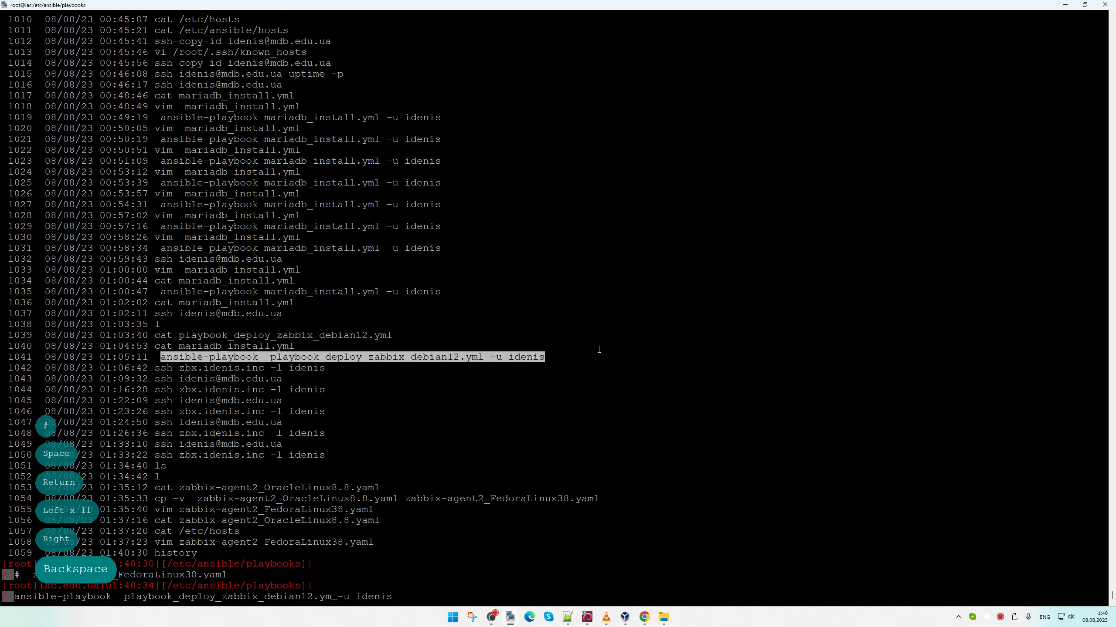
pyautogui.press('BackSpace')
pyautogui.press('BackSpace')
pyautogui.press('BackSpace')
pyautogui.press('BackSpace')
pyautogui.press('BackSpace')
pyautogui.press('BackSpace')
pyautogui.press('BackSpace')
pyautogui.press('BackSpace')
pyautogui.press('BackSpace')
pyautogui.press('BackSpace')
pyautogui.press('BackSpace')
pyautogui.press('BackSpace')
pyautogui.press('BackSpace')
pyautogui.press('BackSpace')
pyautogui.press('BackSpace')
pyautogui.press('BackSpace')
pyautogui.press('BackSpace')
pyautogui.press('BackSpace')
pyautogui.press('BackSpace')
pyautogui.press('BackSpace')
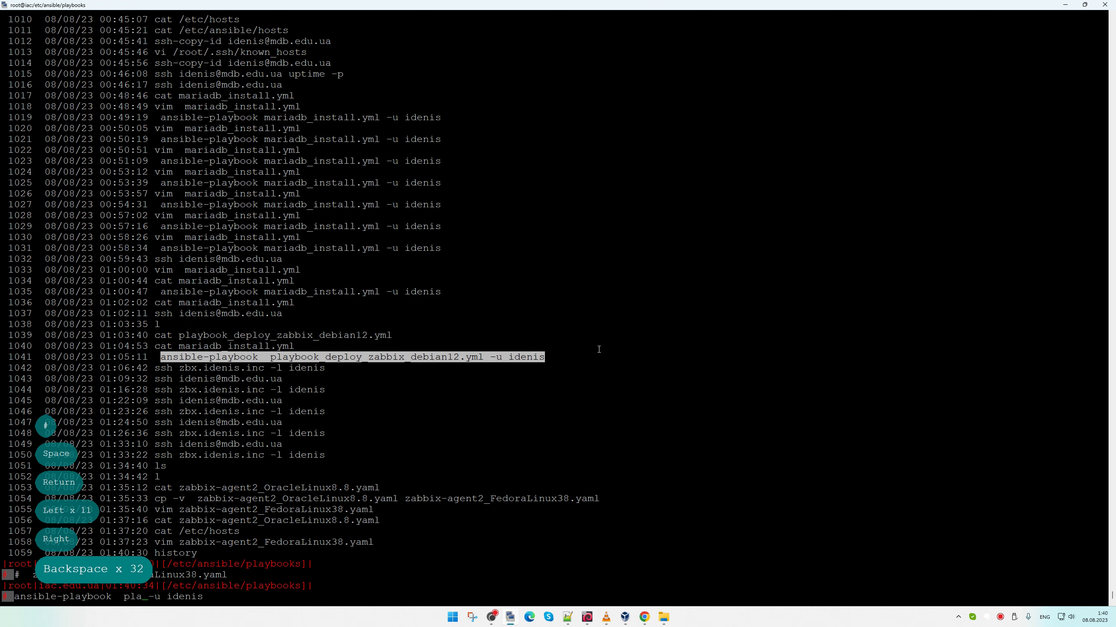
pyautogui.press('BackSpace')
pyautogui.press('BackSpace')
pyautogui.press('BackSpace')
# Insert zabbix-agent2_FedoraLinux38.yaml as the playbook name and run the ansible-playbook command
pyautogui.click(98, 581)
pyautogui.write('zabbix-agent2_FedoraLinux38.yaml')
pyautogui.press('Return')
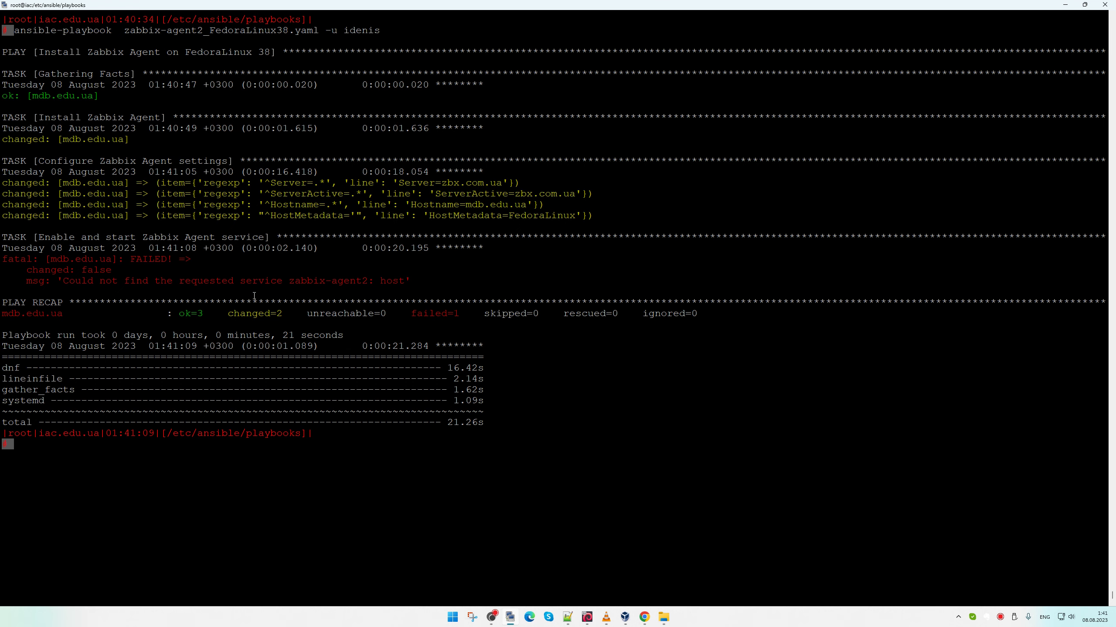
# Reopen zabbix-agent2_FedoraLinux38.yaml in vim at the service name of the restart task
pyautogui.click(378, 309)
pyautogui.press('Up')
pyautogui.press('Up')
pyautogui.press('Up')
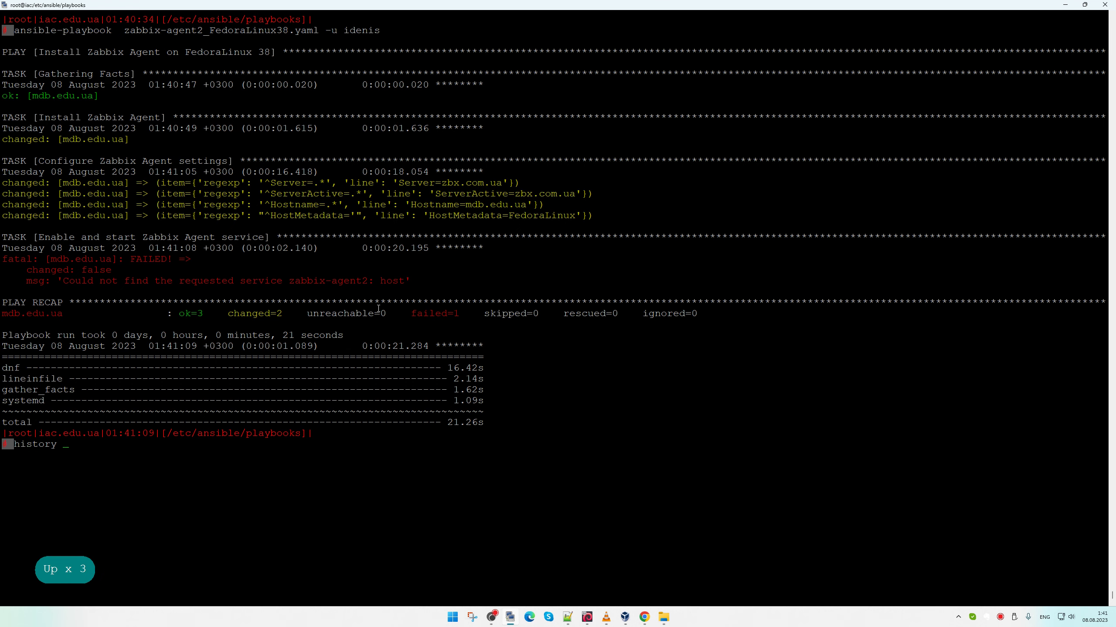
pyautogui.press('Up')
pyautogui.press('Return')
pyautogui.press('Down')
pyautogui.press('Up')
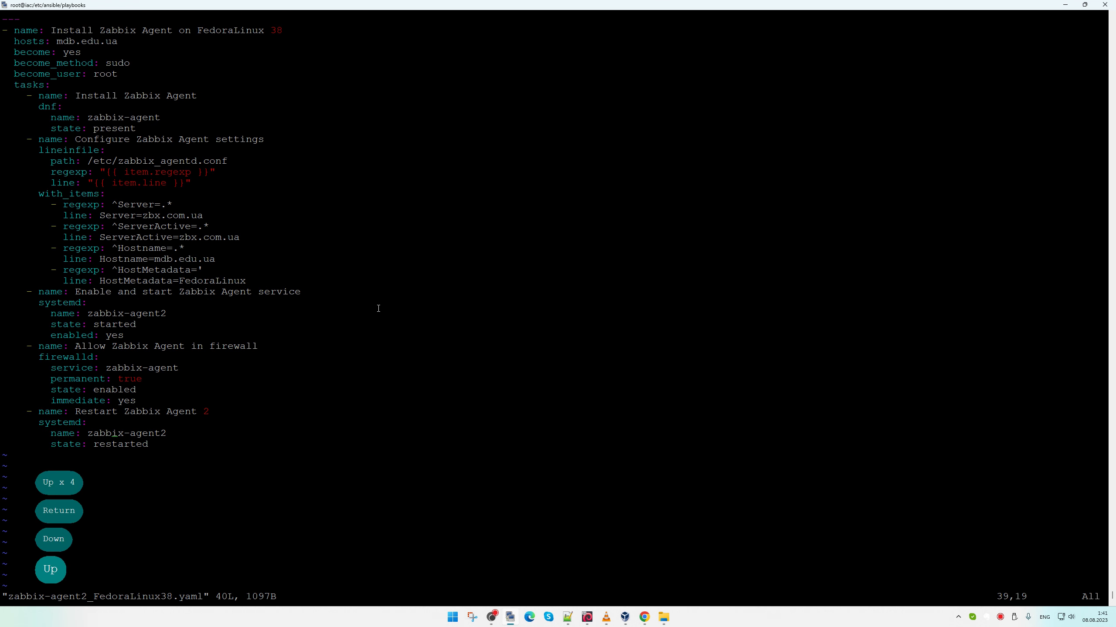
# Change the service name in the Restart Zabbix Agent 2 task to zabbix-agent
pyautogui.press('Right')
pyautogui.press('Right')
pyautogui.press('Right')
pyautogui.press('Right')
pyautogui.press('Right')
pyautogui.press('Right')
pyautogui.press('Right')
pyautogui.press('Right')
pyautogui.press('Delete')
# Change the service name in the Enable and start Zabbix Agent service task to zabbix-agent, then save and exit the playbook
pyautogui.press('Up')
pyautogui.press('Up')
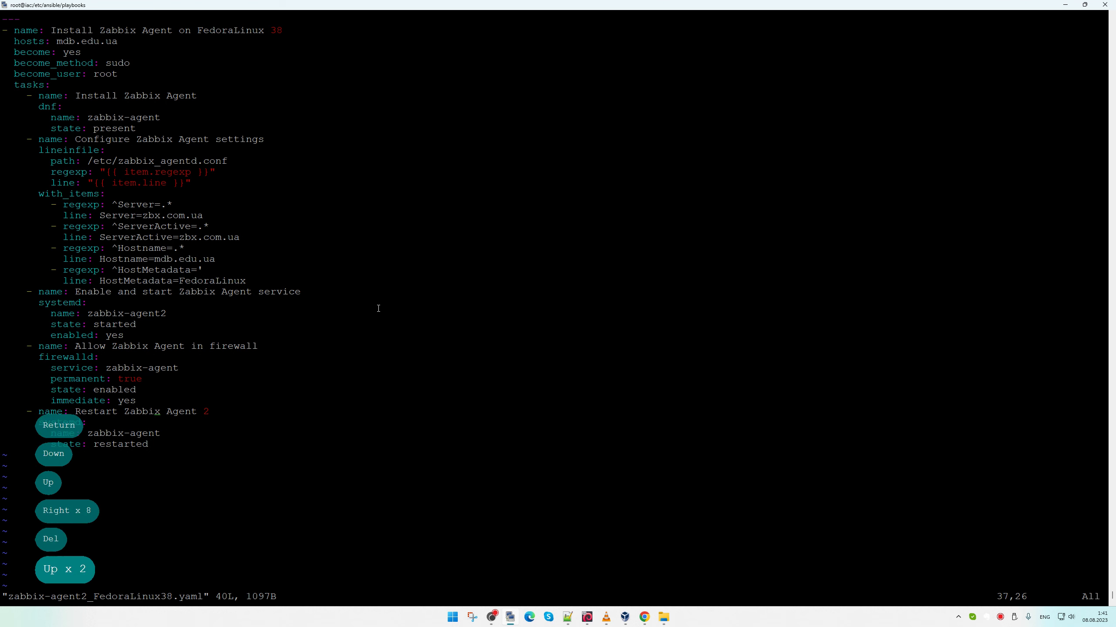
pyautogui.press('Up')
pyautogui.press('Up')
pyautogui.press('Up')
pyautogui.press('Up')
pyautogui.press('Right')
pyautogui.press('Delete')
pyautogui.press('Escape')
pyautogui.write(':x')
pyautogui.press('Return')
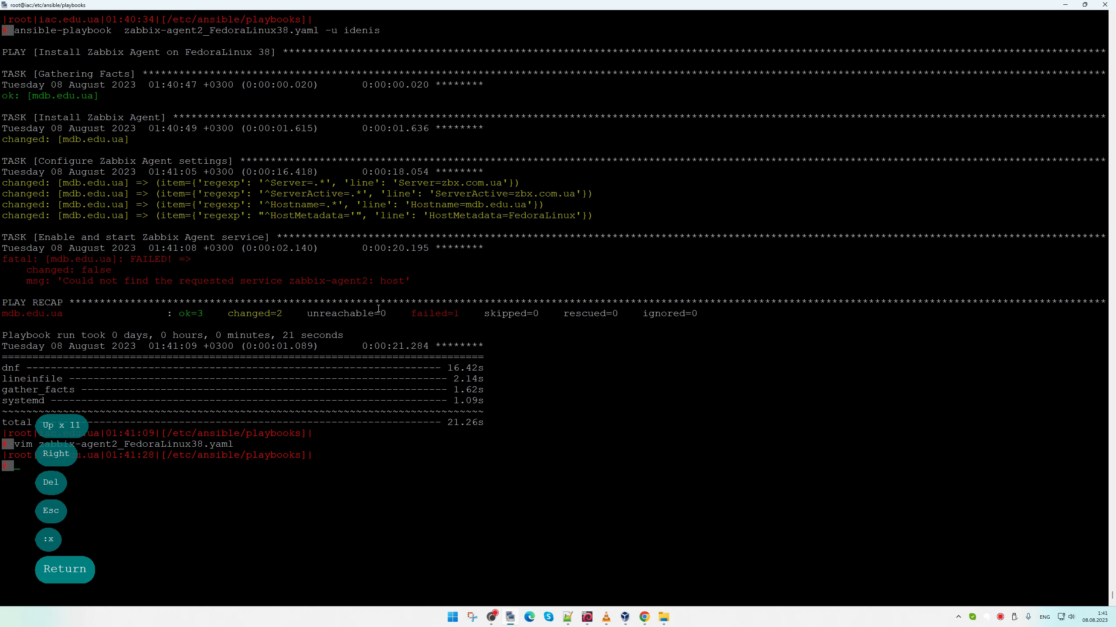
# Rerun the ansible-playbook command for zabbix-agent2_FedoraLinux38.yaml
pyautogui.press('Up')
pyautogui.press('Up')
pyautogui.press('Return')
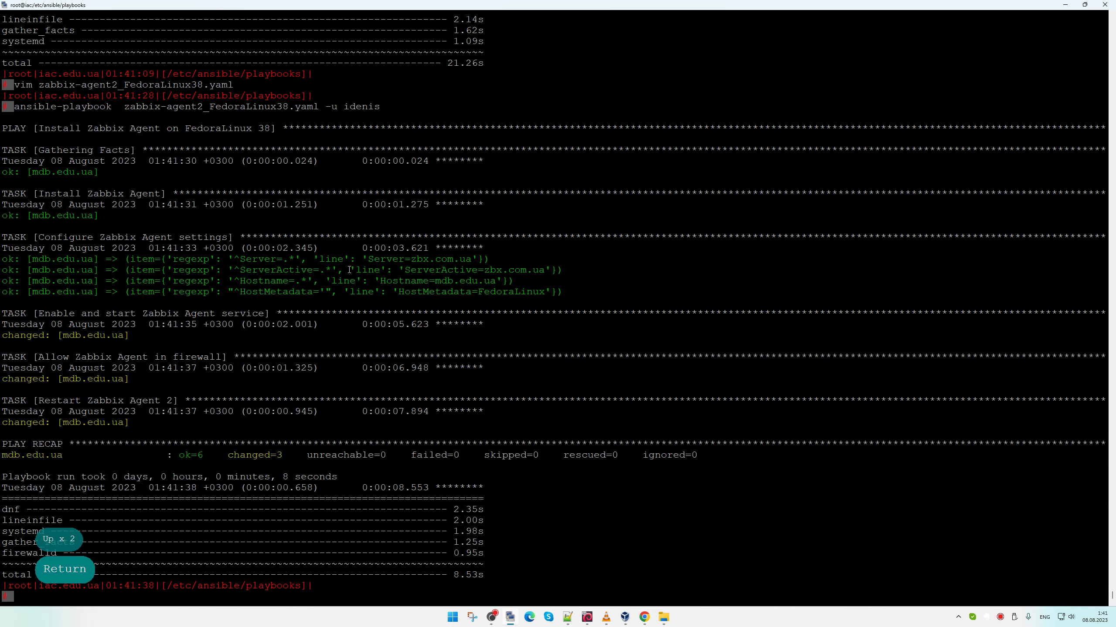
# Copy the host name mdb.edu.ua from the play recap
pyautogui.doubleClick(32, 455)
pyautogui.hotkey('ctrl', 'c')
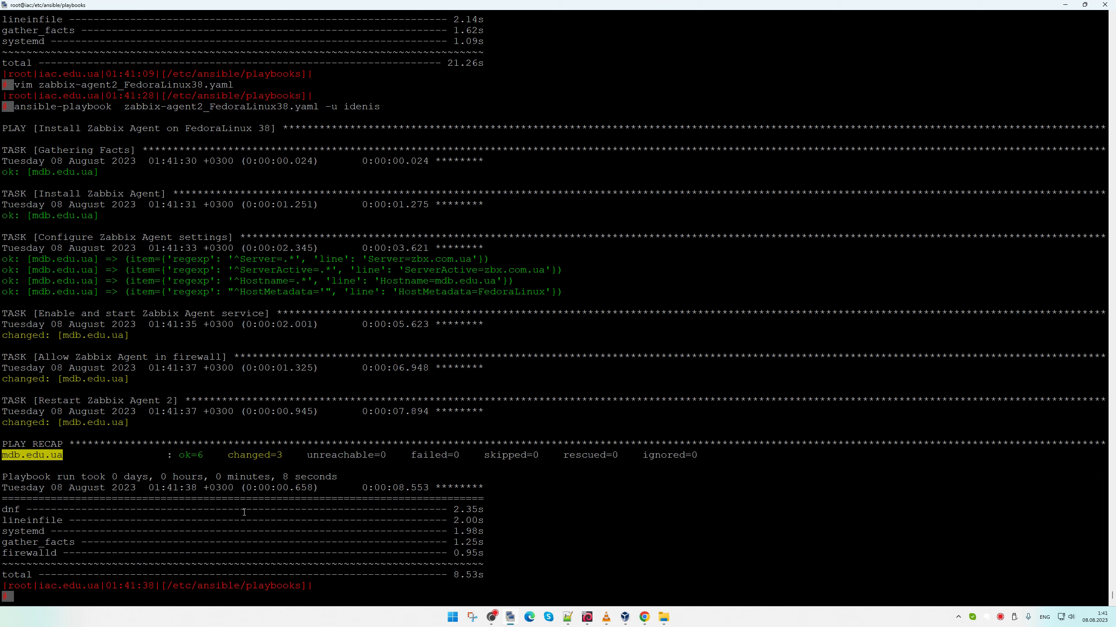
pyautogui.click(278, 549)
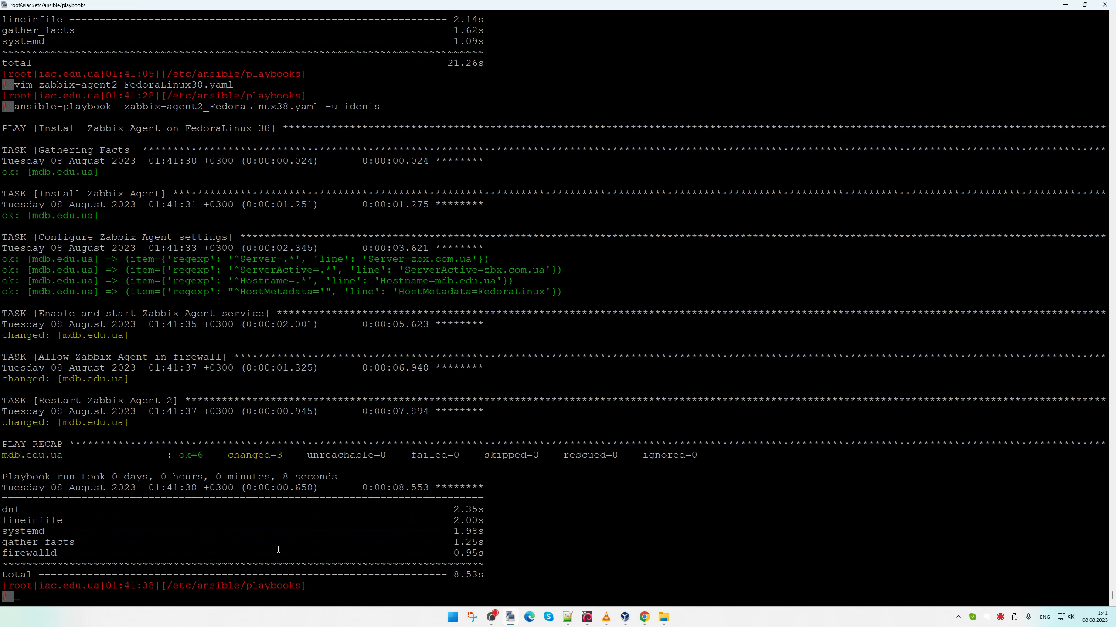
# Connect to the Zabbix server with the last ssh command from the history and open a root shell with sudo -i
pyautogui.write('!ss')
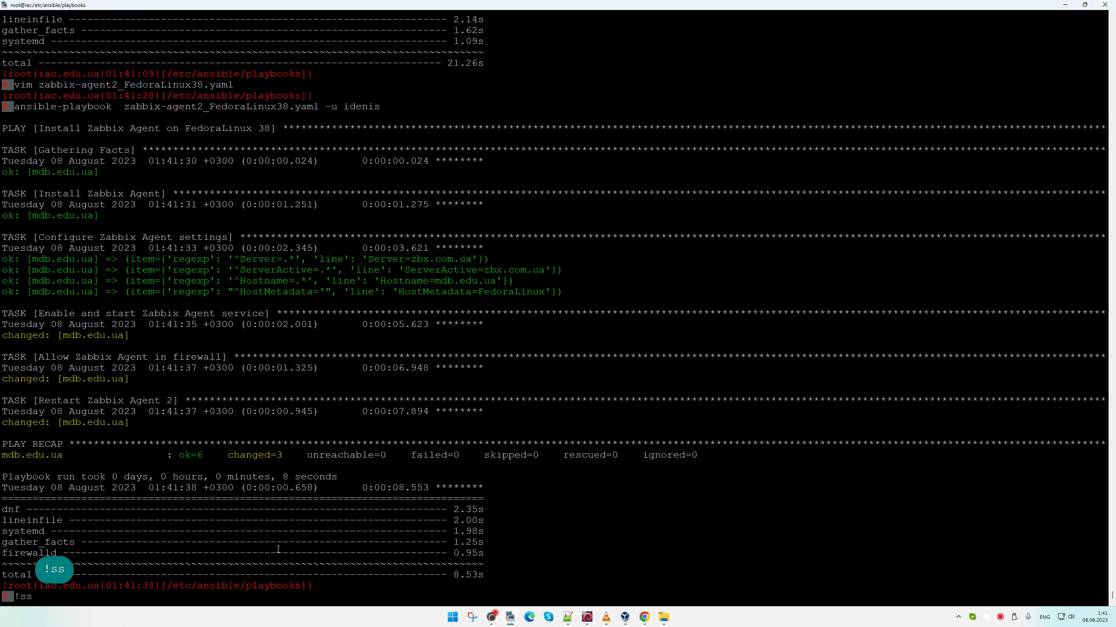
pyautogui.write('h')
pyautogui.press('Return')
pyautogui.press('Up')
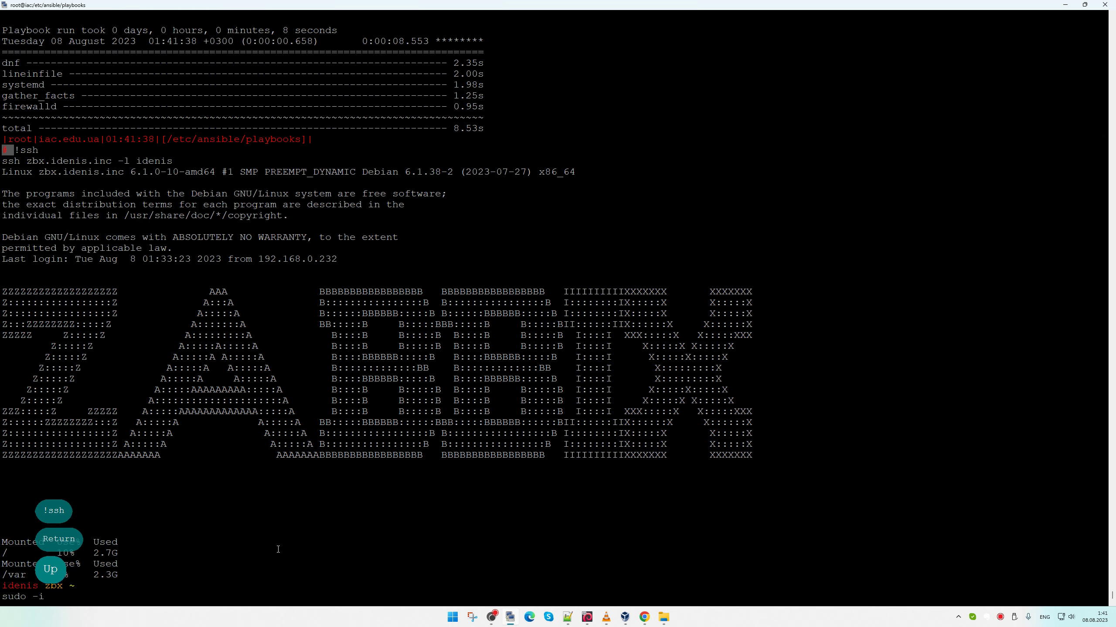
pyautogui.press('Return')
# Display /etc/hosts on the Zabbix server, then log out of the root shell and the SSH session
pyautogui.write('cat /e')
pyautogui.press('Tab')
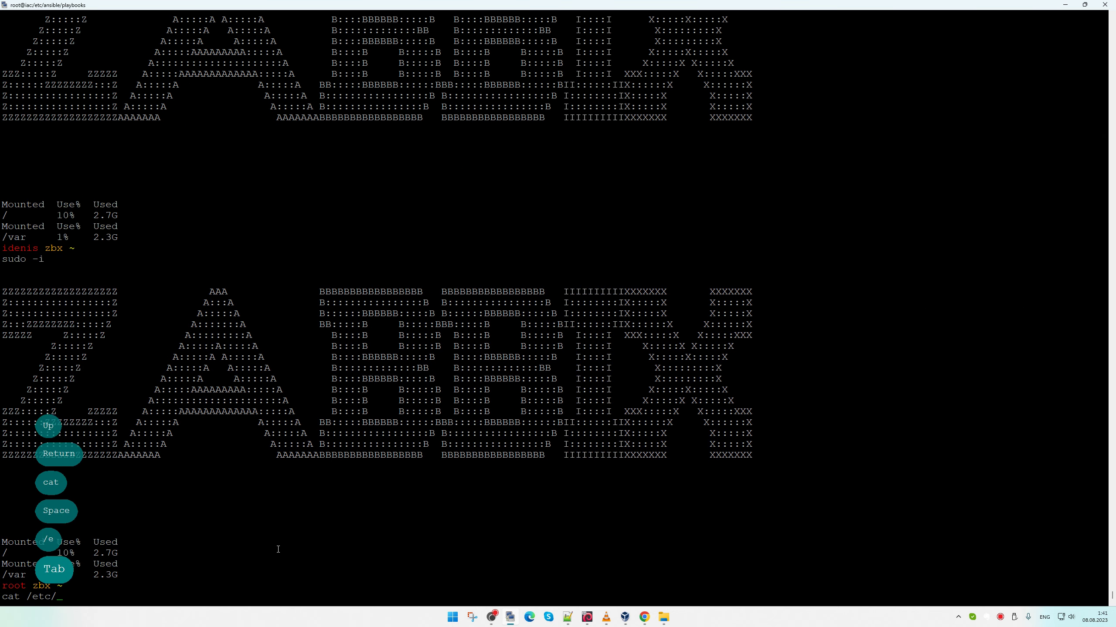
pyautogui.write('hosts')
pyautogui.press('Return')
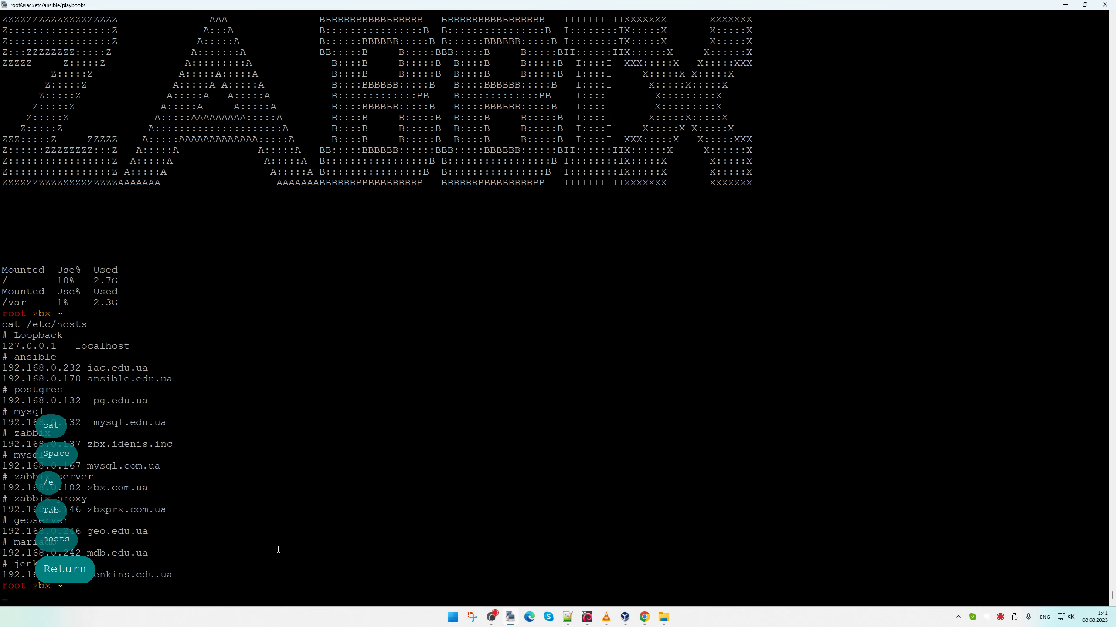
pyautogui.hotkey('ctrl', 'd')
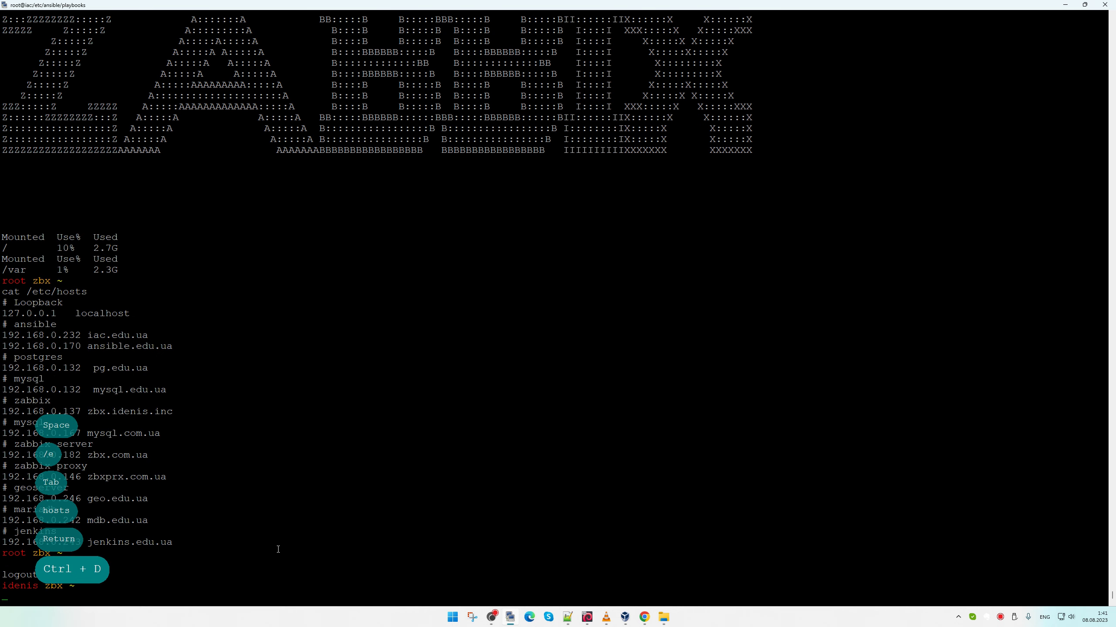
pyautogui.hotkey('ctrl', 'd')
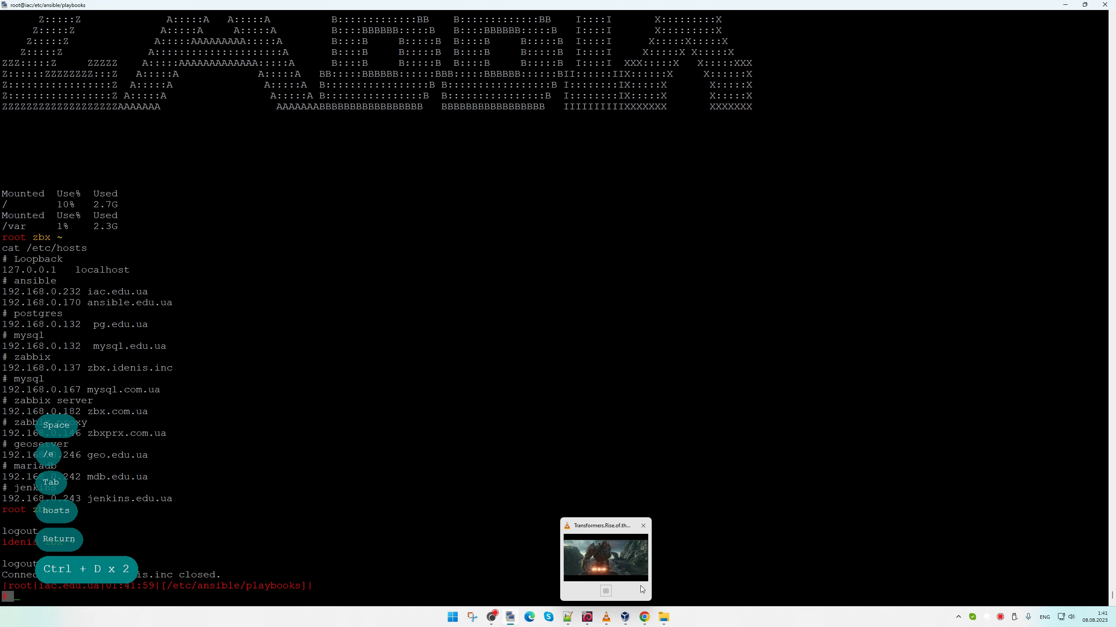
# Switch to the Zabbix web frontend in Chrome and open the list of configured hosts
pyautogui.click(646, 620)
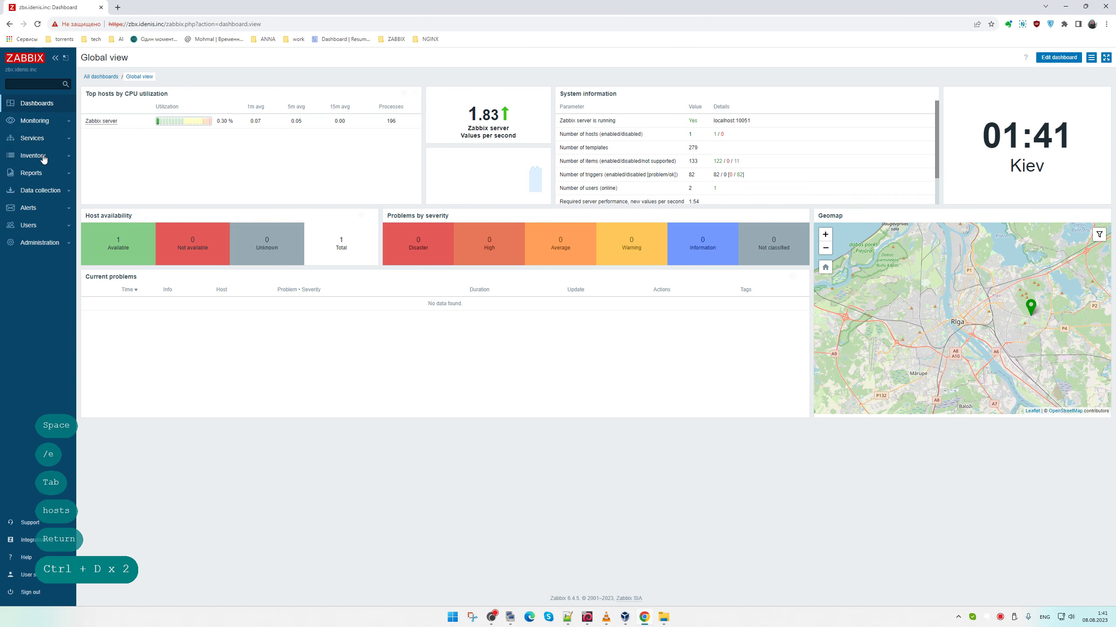
pyautogui.click(42, 191)
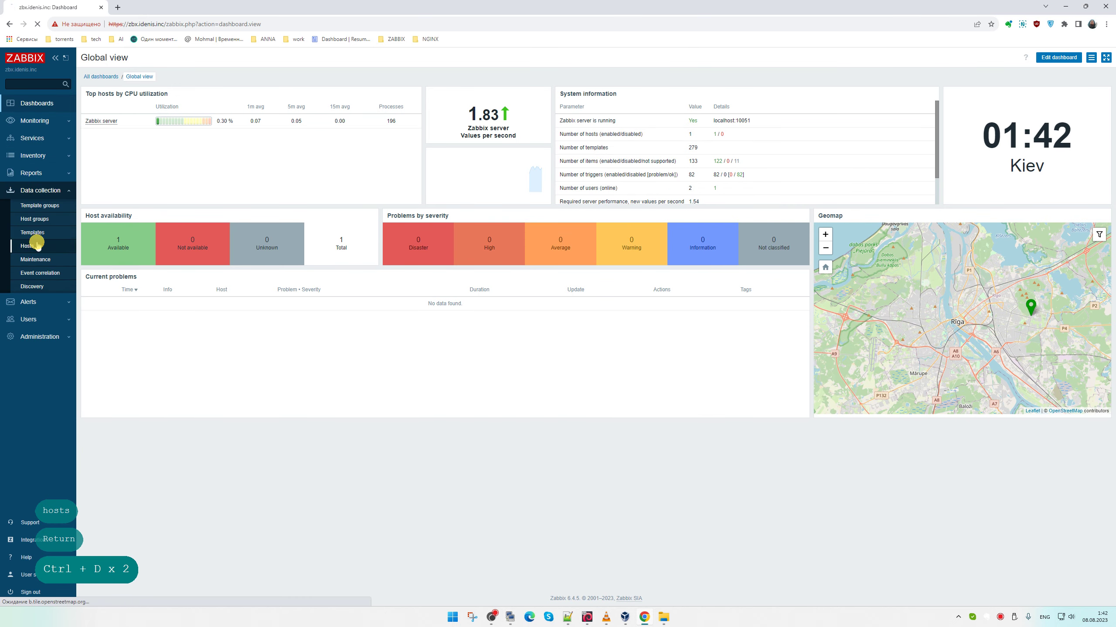
pyautogui.click(27, 246)
pyautogui.click(1062, 58)
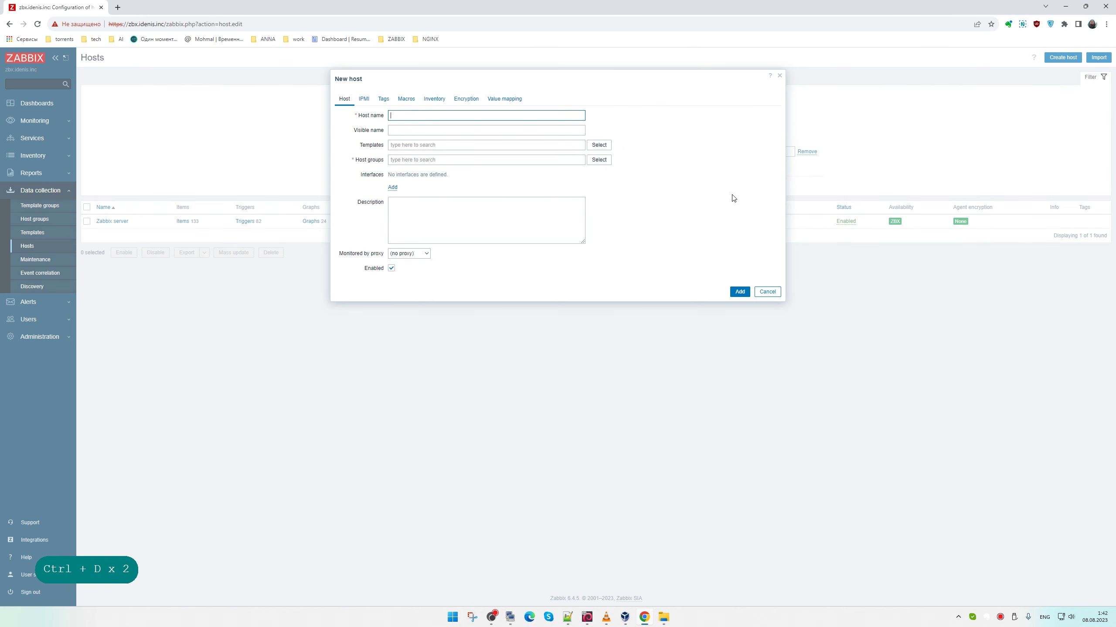
pyautogui.hotkey('ctrl', 'v')
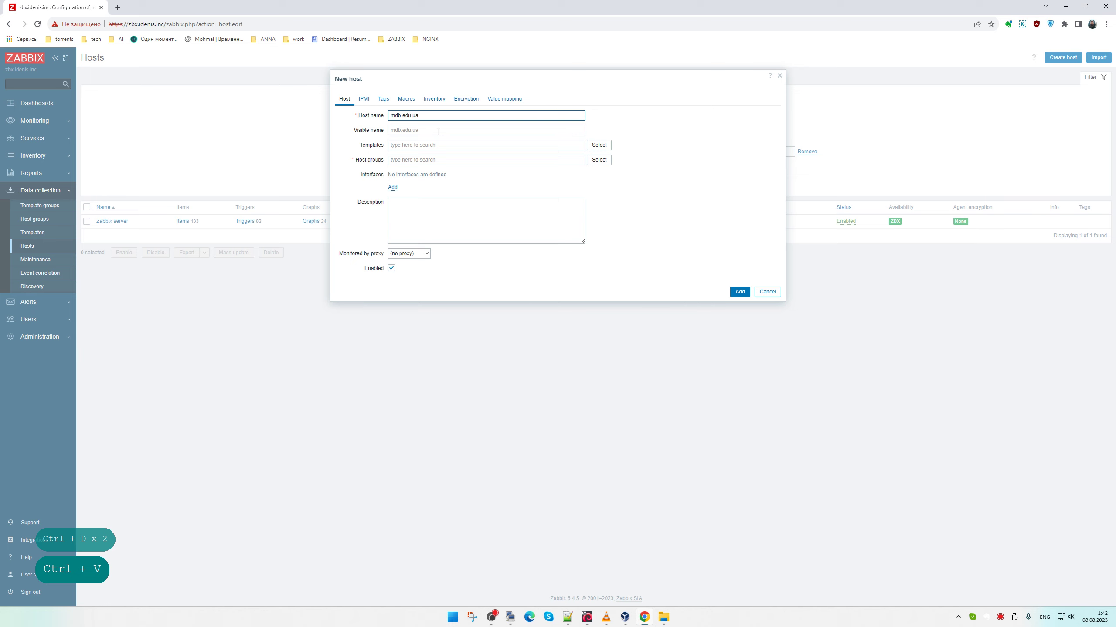
pyautogui.hotkey('ctrl', 'z')
pyautogui.click(779, 75)
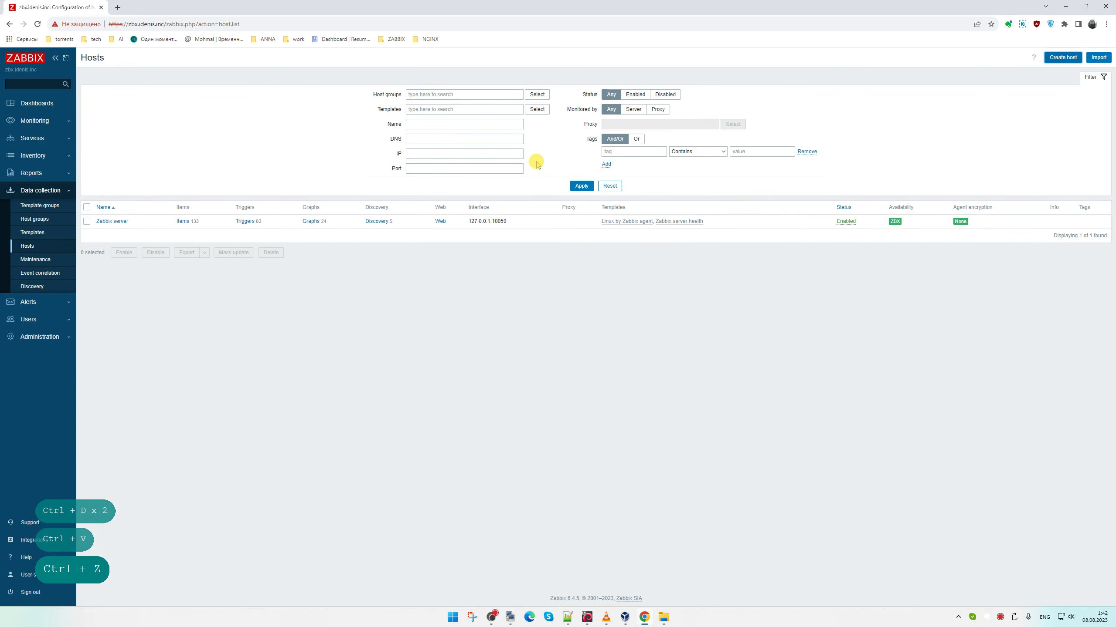
# Open the autoregistration actions and start a new action with mdb.edu.ua as its provisional name
pyautogui.click(37, 304)
pyautogui.click(55, 224)
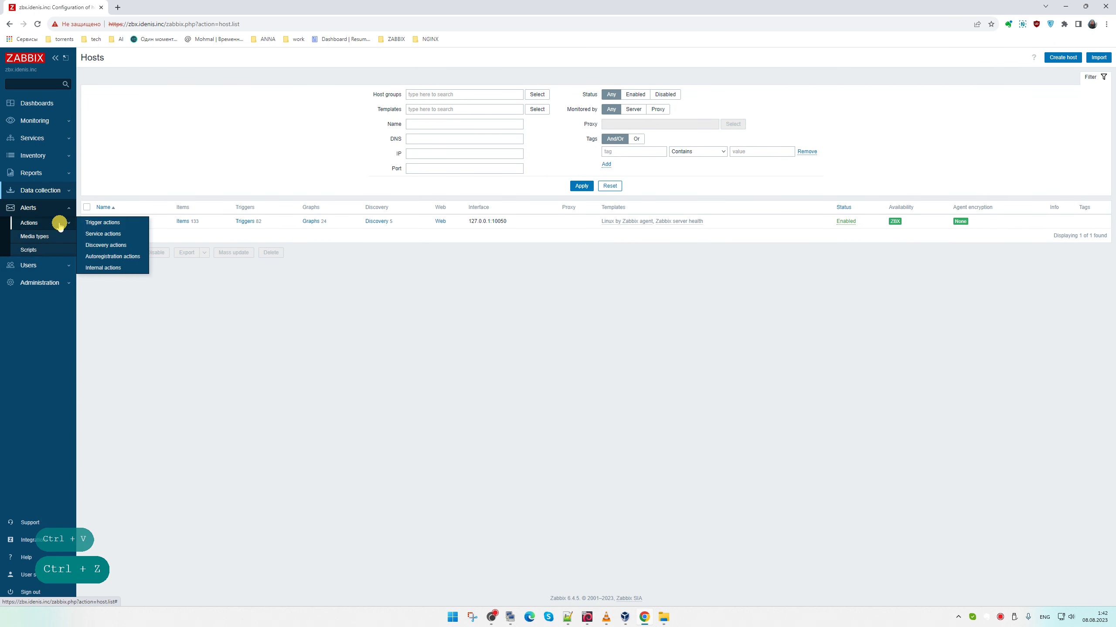
pyautogui.click(123, 258)
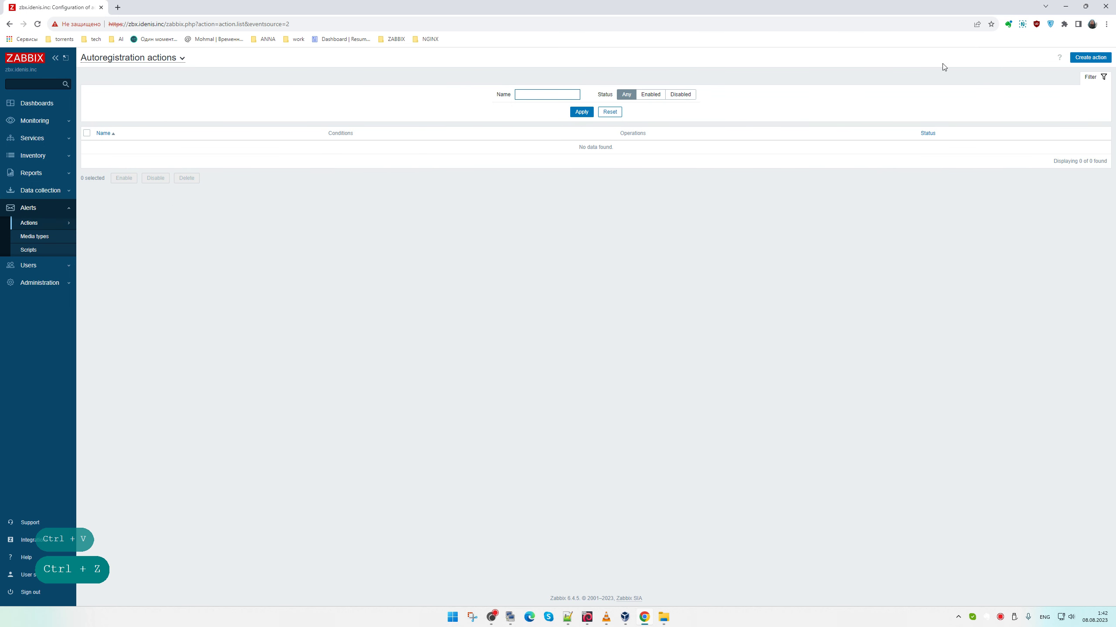
pyautogui.click(1075, 55)
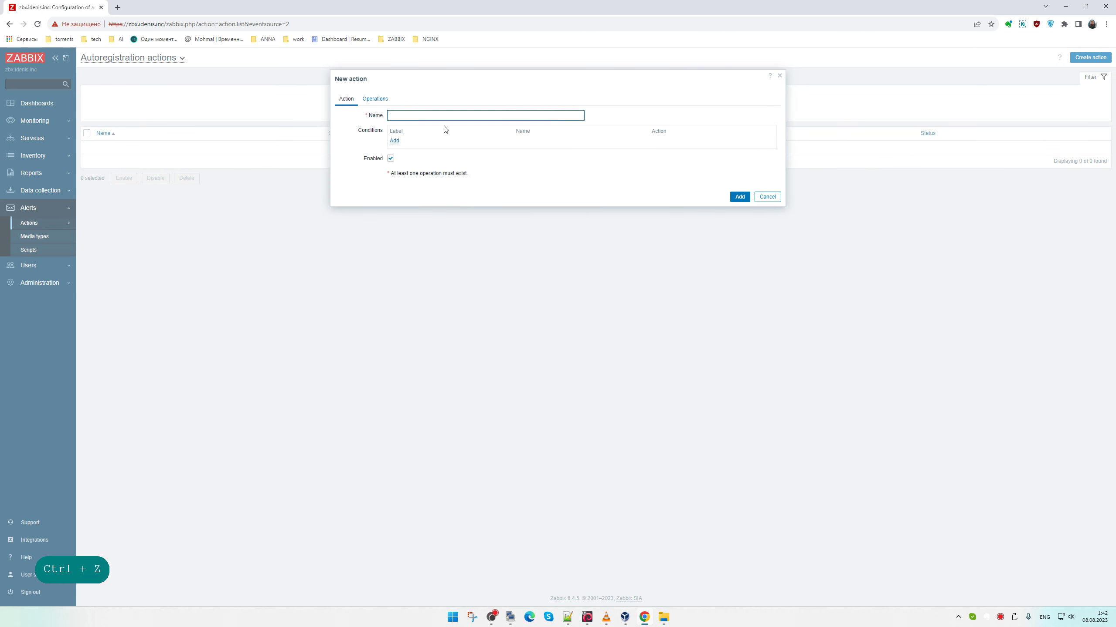
pyautogui.write('mdb.edu.ua')
pyautogui.moveTo(428, 121); pyautogui.dragTo(324, 110)
# Switch to the terminal and display zabbix-agent2_FedoraLinux38.yaml with cat, adapting the recalled vim command
pyautogui.click(505, 615)
pyautogui.press('Up')
pyautogui.press('Up')
pyautogui.press('Up')
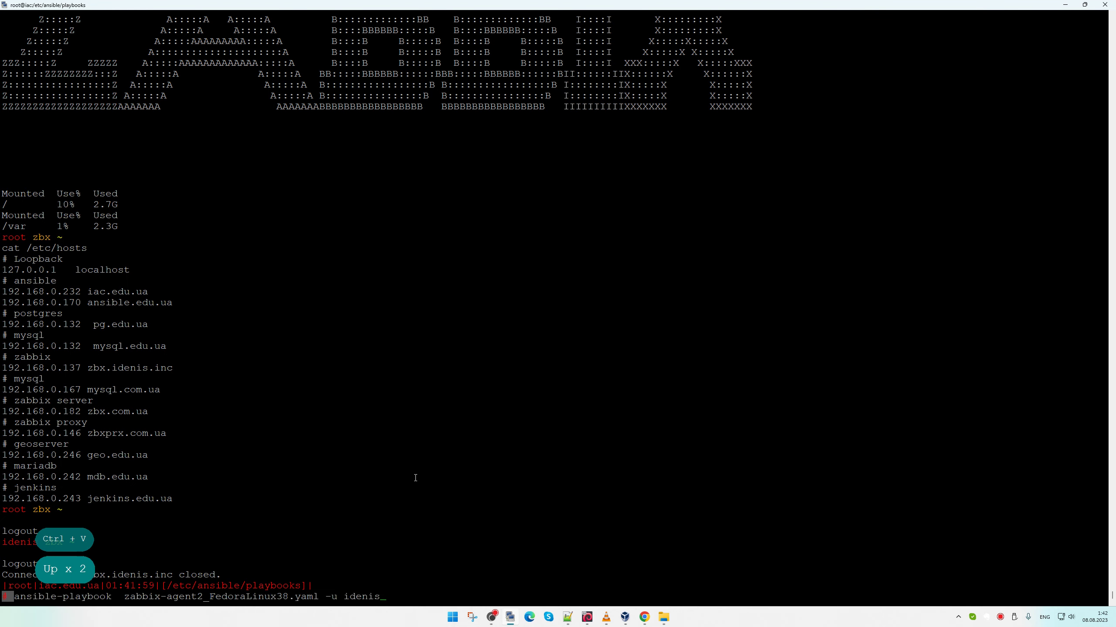
pyautogui.hotkey('ctrl', 'a')
pyautogui.press('Delete')
pyautogui.press('Delete')
pyautogui.press('Delete')
pyautogui.press('Delete')
pyautogui.write('cat')
pyautogui.press('Return')
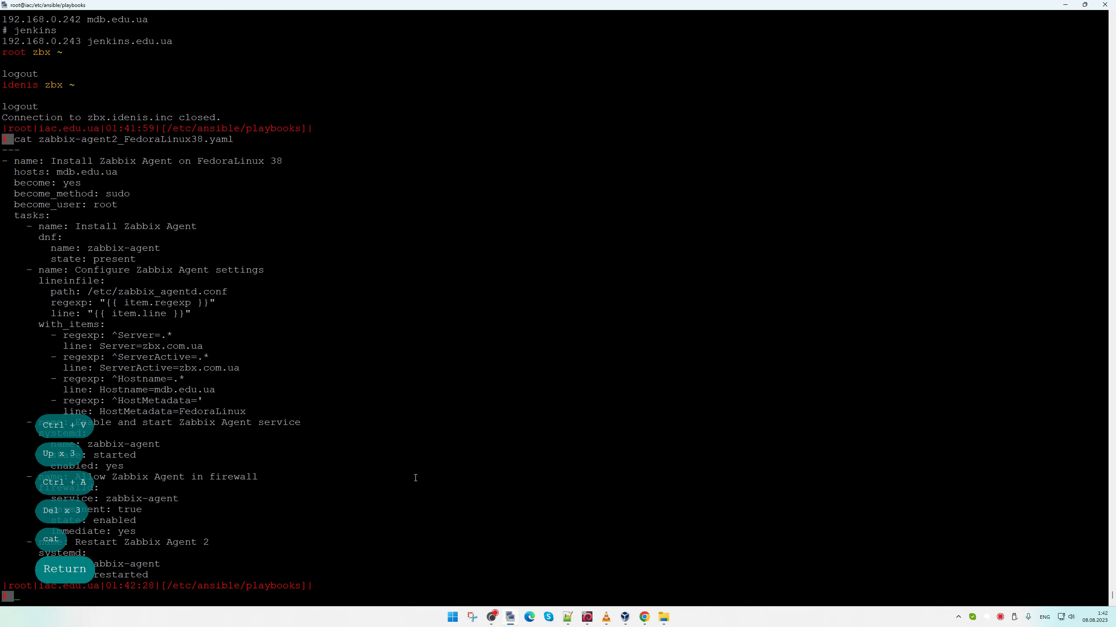
# Copy the HostMetadata value FedoraLinux from the playbook and enter it as the new autoregistration action's name in Zabbix
pyautogui.doubleClick(214, 410)
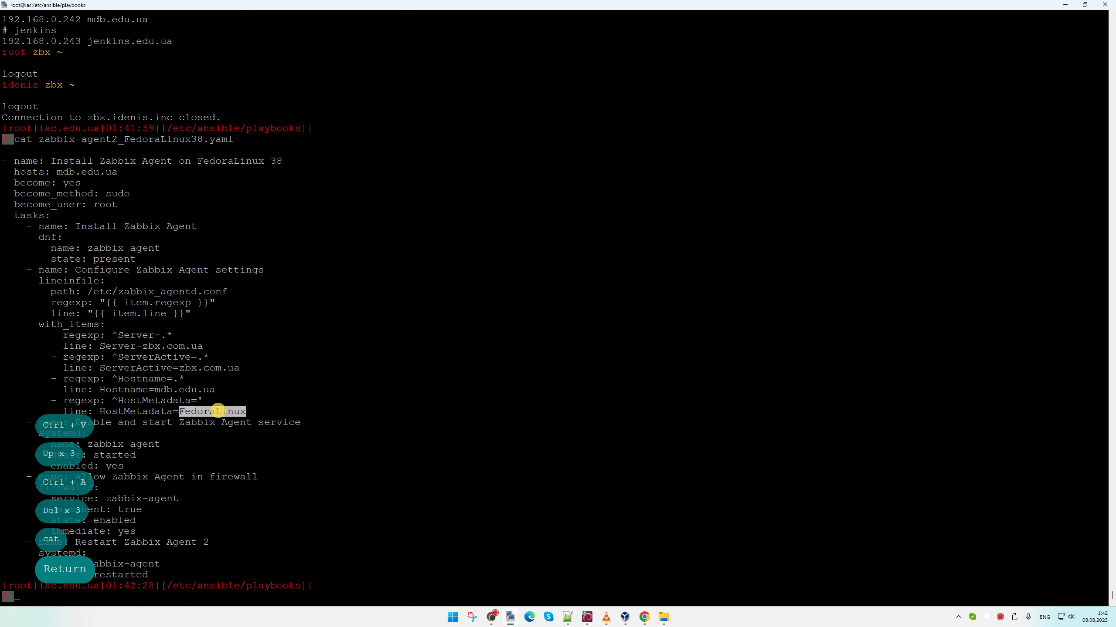
pyautogui.hotkey('alt', 'Tab')
pyautogui.write('FedoraLinux')
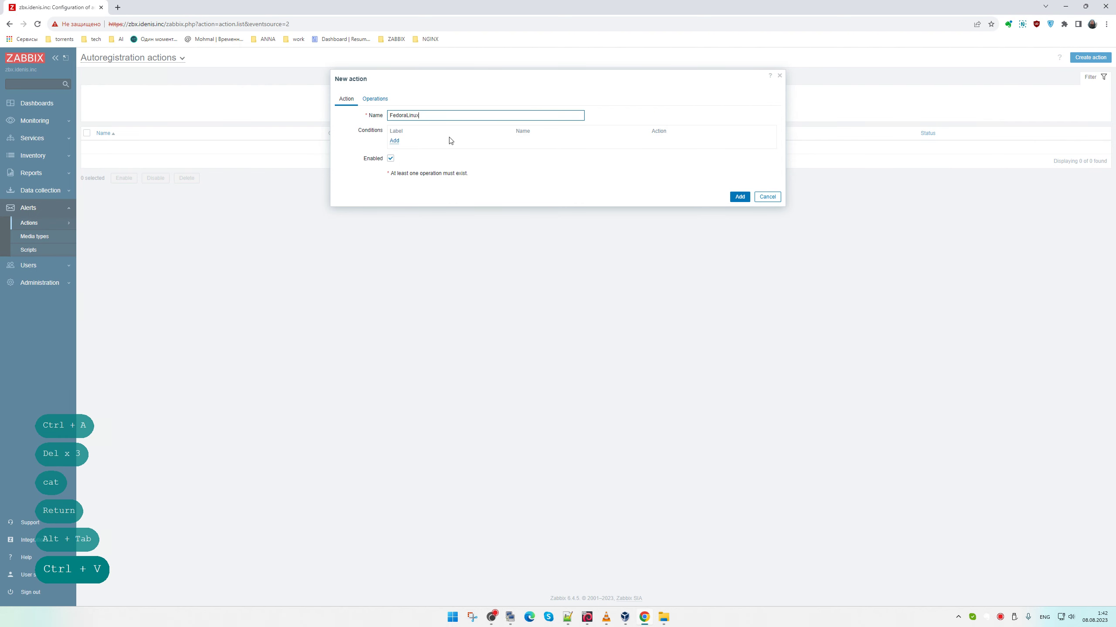
# Add a condition to the action requiring that the host metadata contains FedoraLinux
pyautogui.click(394, 141)
pyautogui.click(531, 97)
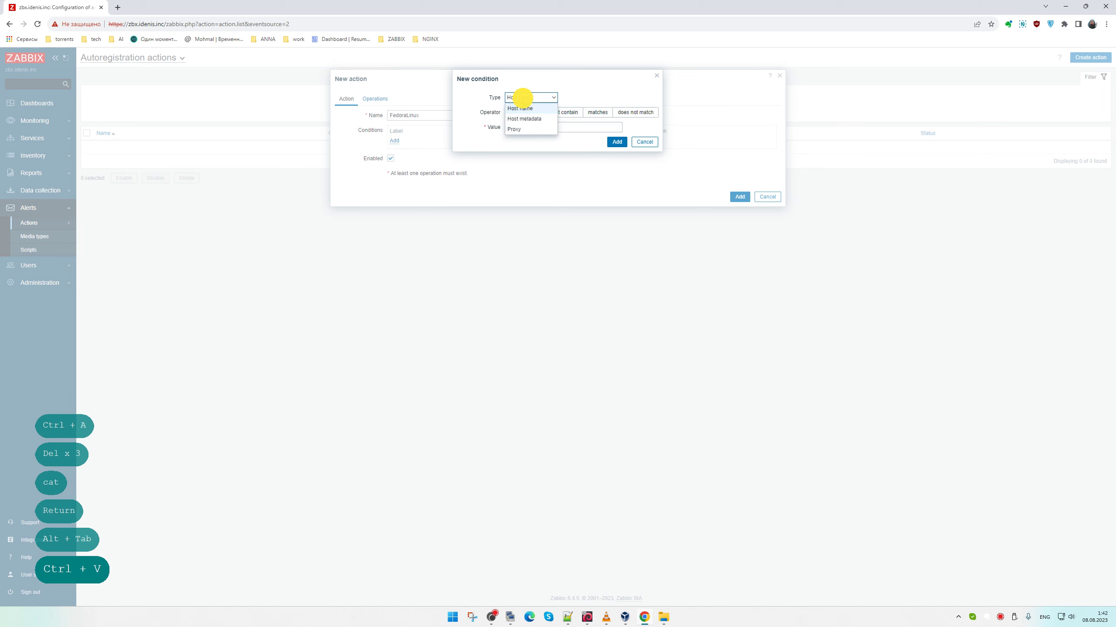
pyautogui.click(528, 115)
pyautogui.click(522, 126)
pyautogui.write('FedoraLinux')
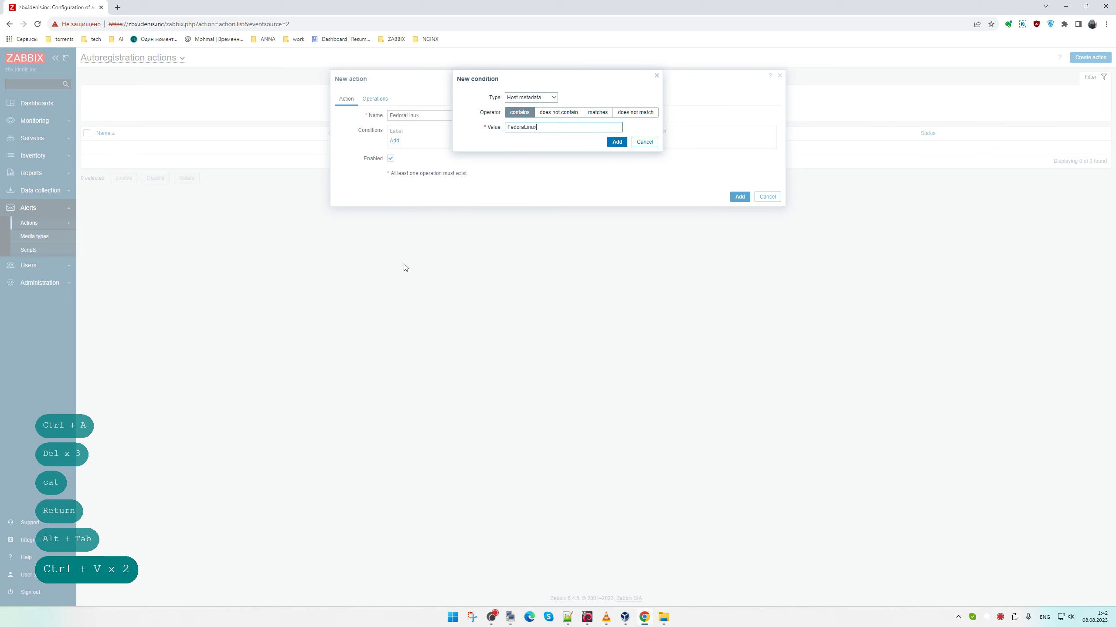
pyautogui.hotkey('alt', 'Tab')
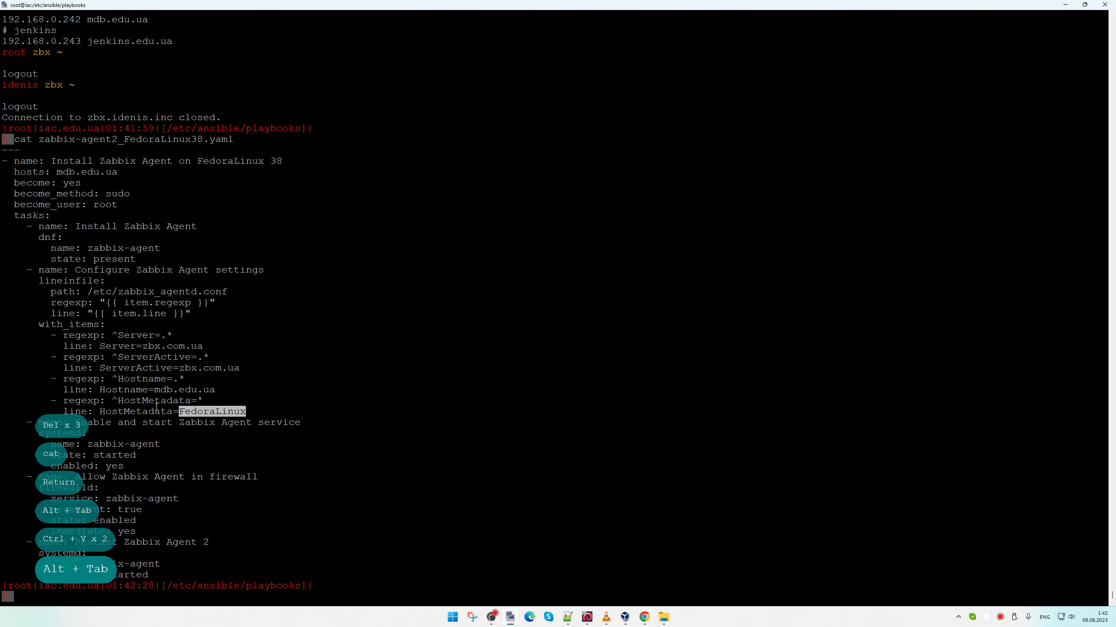
pyautogui.hotkey('alt', 'Tab')
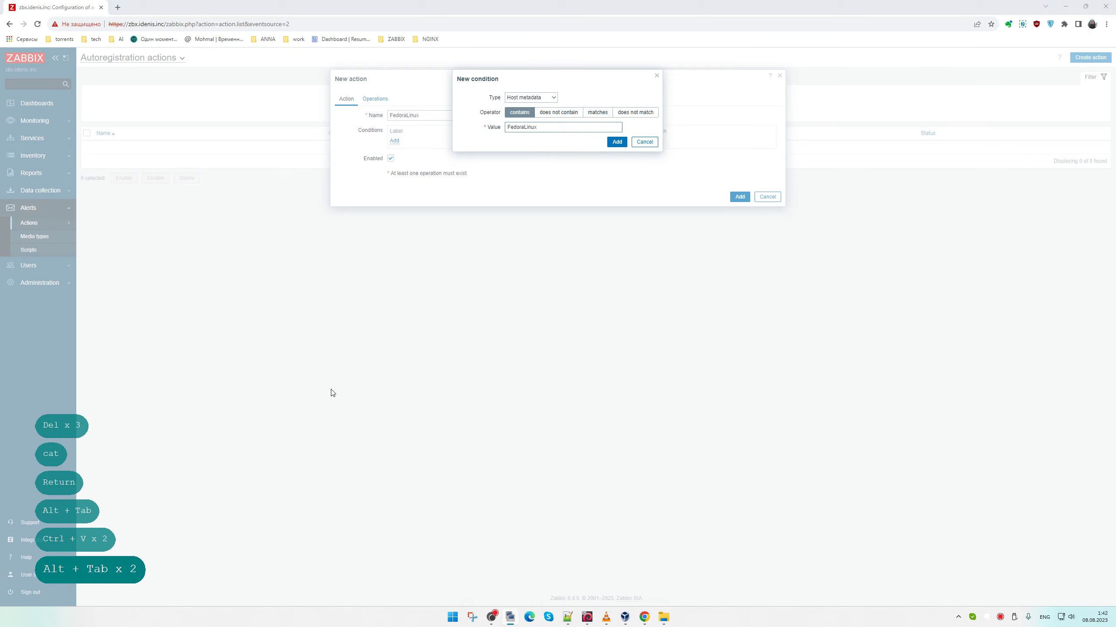
pyautogui.click(616, 142)
# Add an Add host operation to the autoregistration action
pyautogui.click(373, 99)
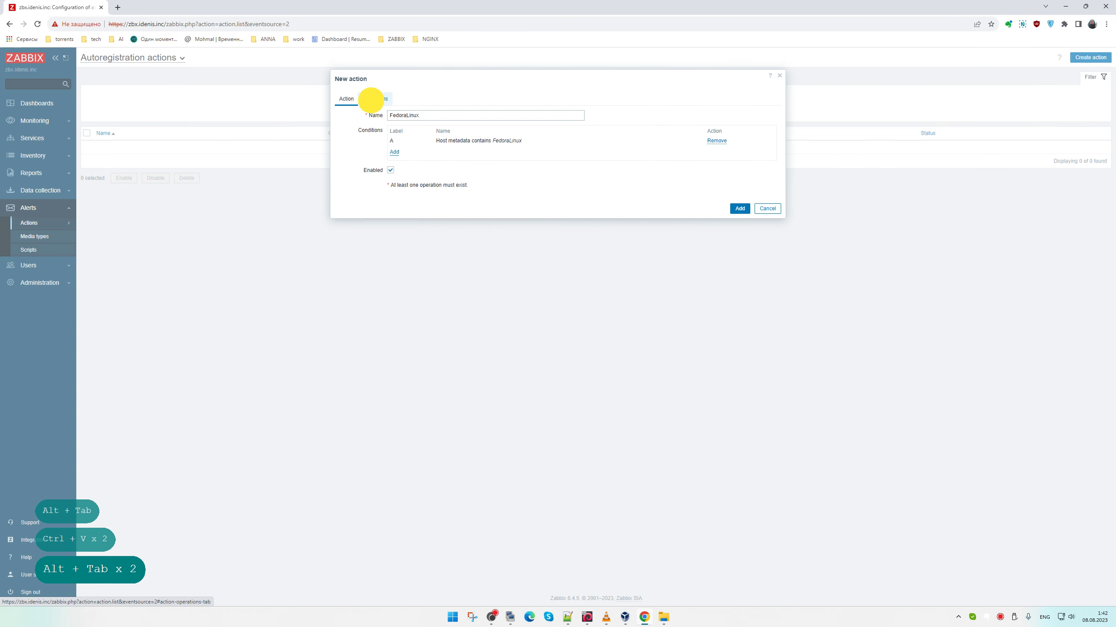
pyautogui.click(393, 126)
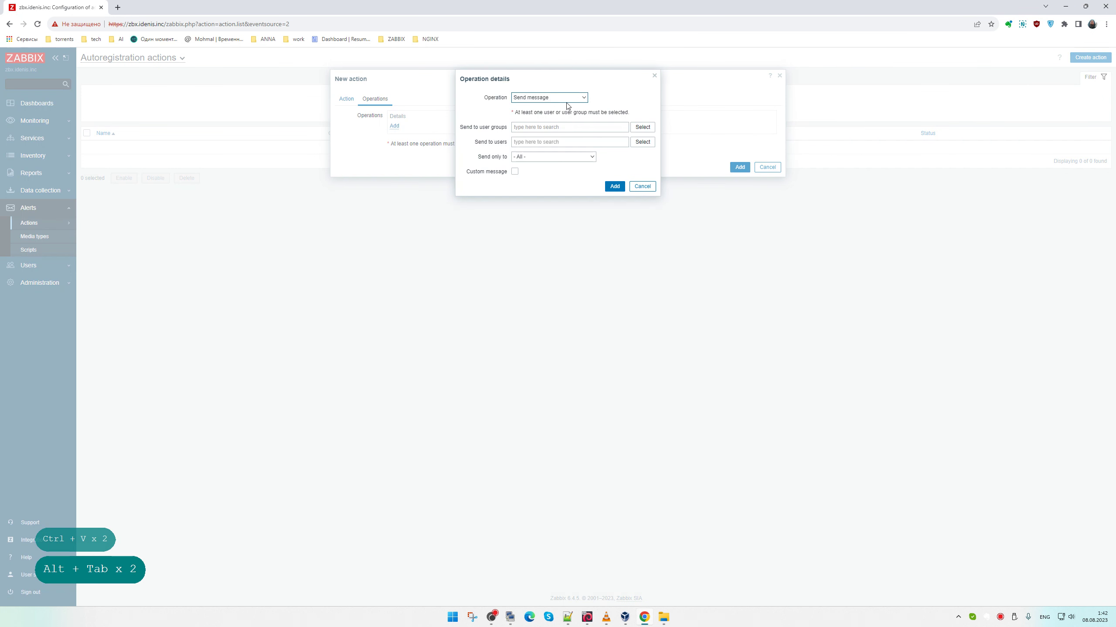
pyautogui.click(567, 98)
pyautogui.click(560, 112)
pyautogui.click(615, 113)
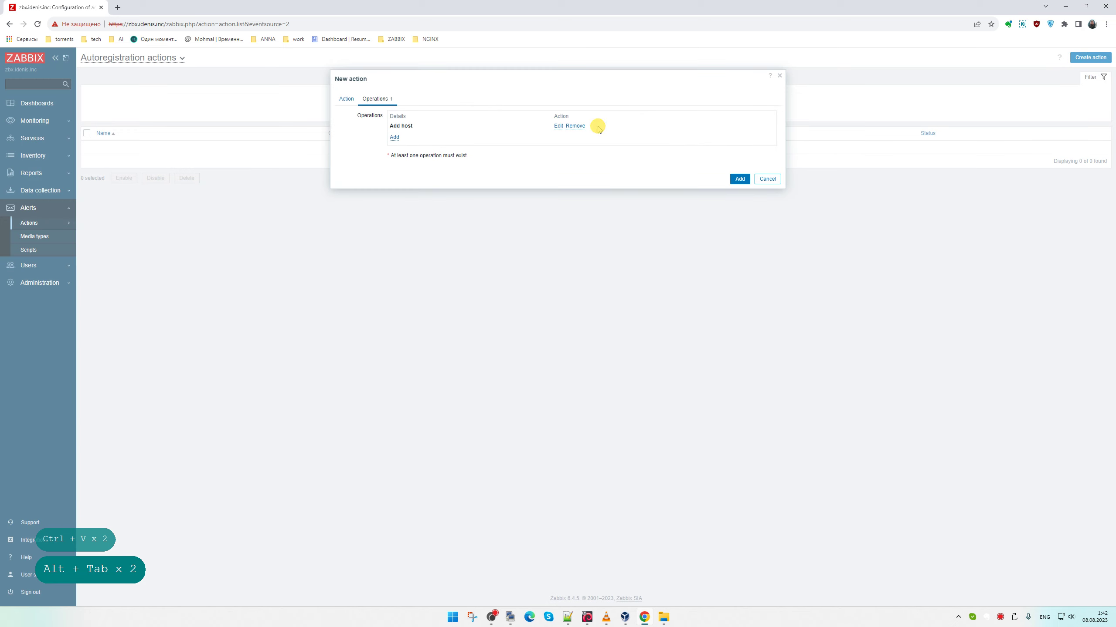
# Add an Add to host group operation for the Databases, Linux servers and Virtual machines host groups
pyautogui.click(394, 137)
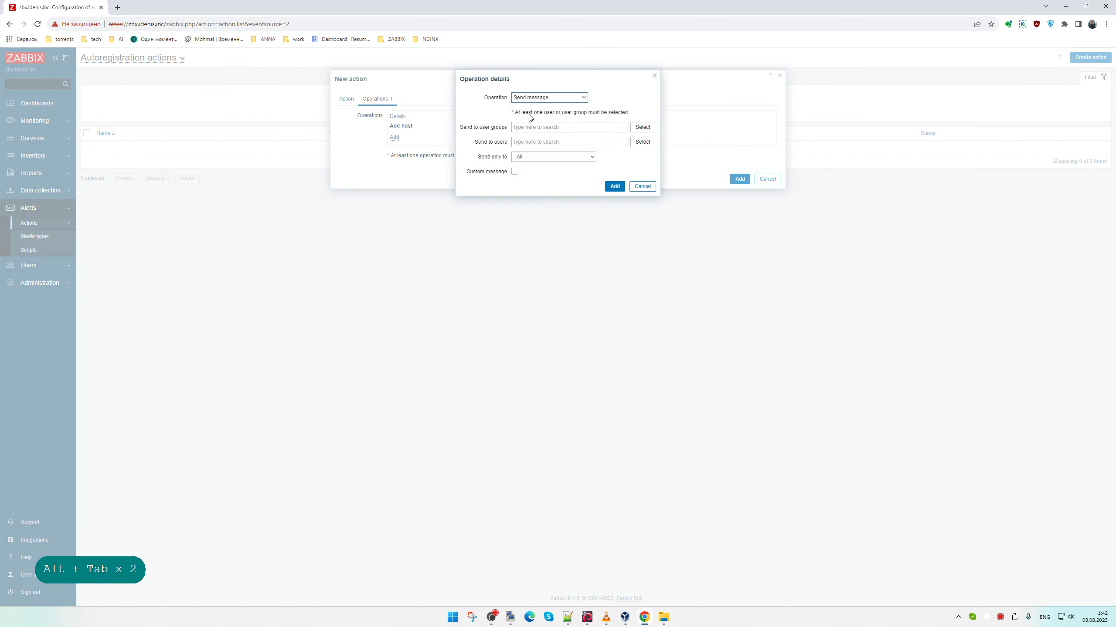
pyautogui.click(567, 98)
pyautogui.click(554, 140)
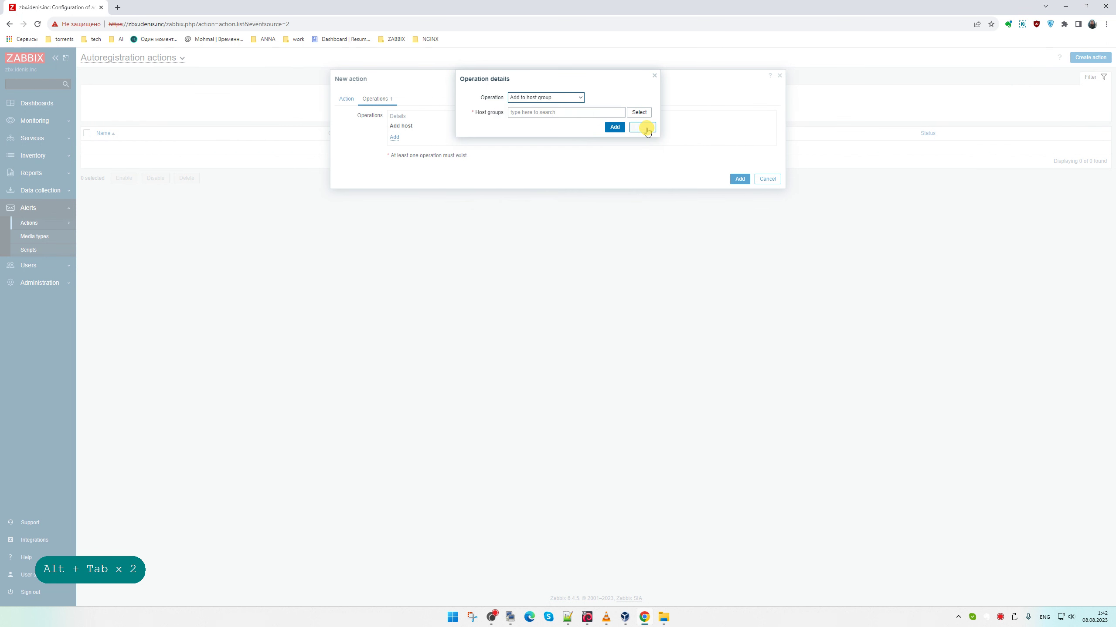
pyautogui.click(639, 113)
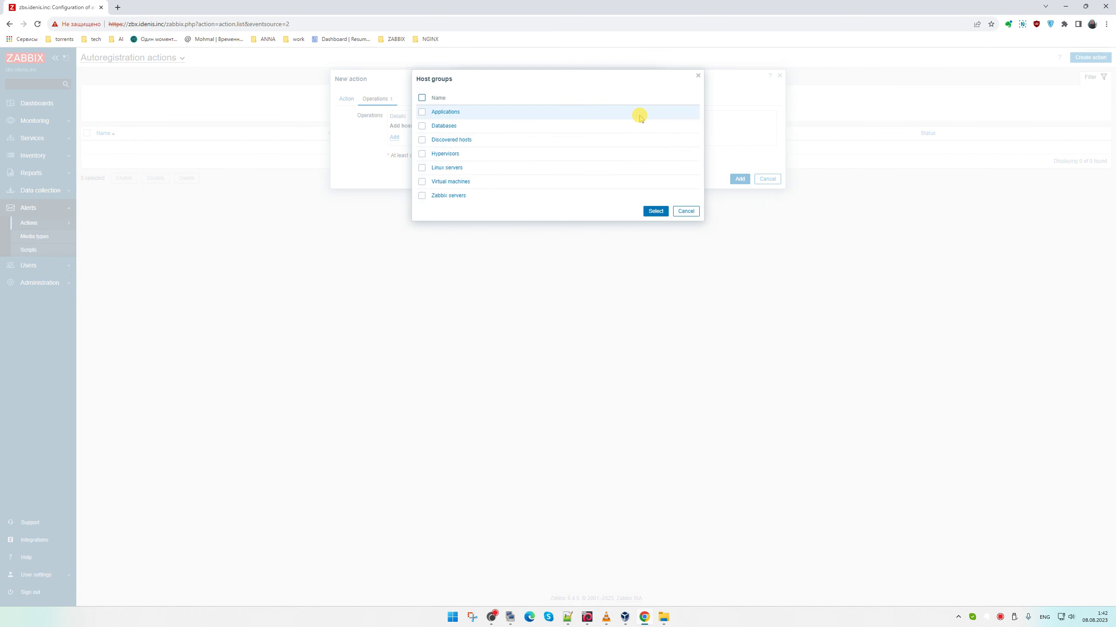
pyautogui.click(421, 181)
pyautogui.click(421, 168)
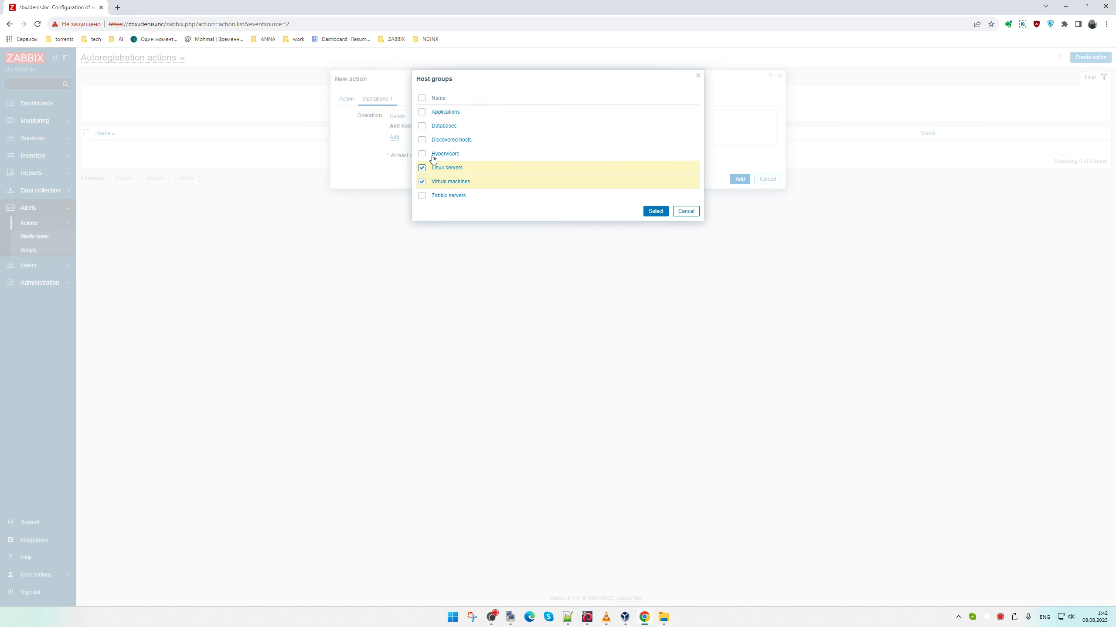
pyautogui.click(421, 125)
pyautogui.click(655, 211)
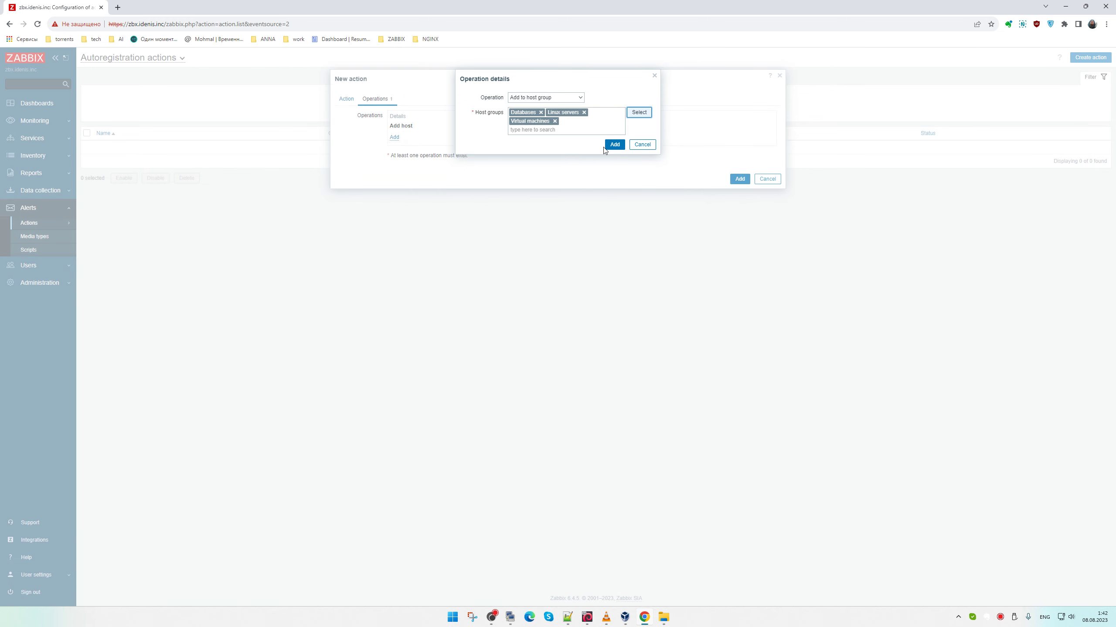
pyautogui.click(614, 144)
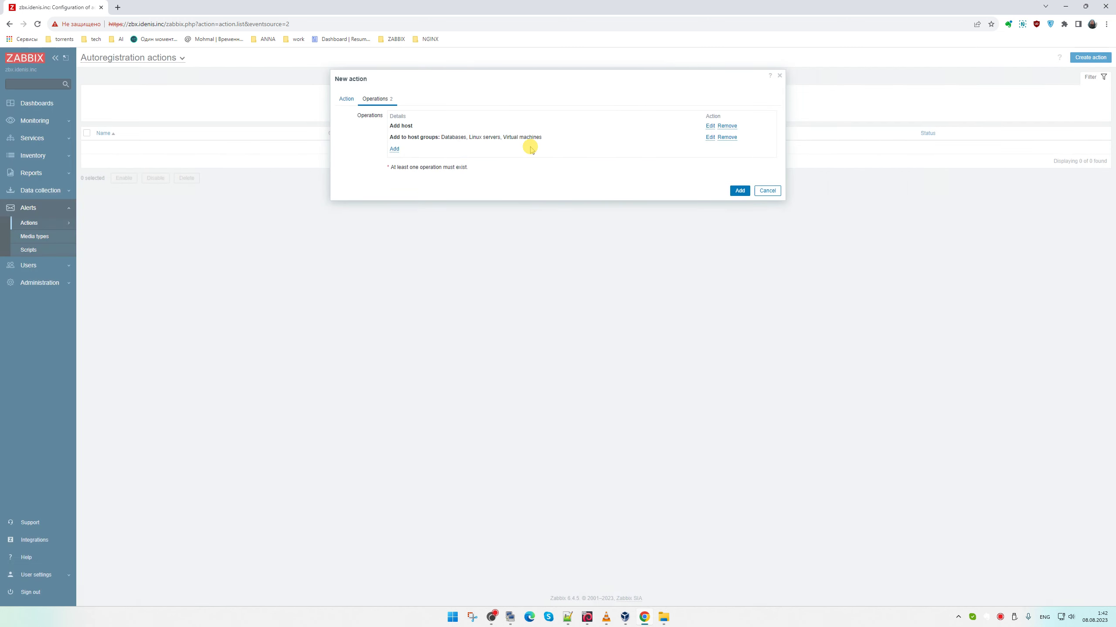
# Add a Link to template operation with the template Linux by Zabbix agent from the Templates/Operating systems group
pyautogui.click(394, 150)
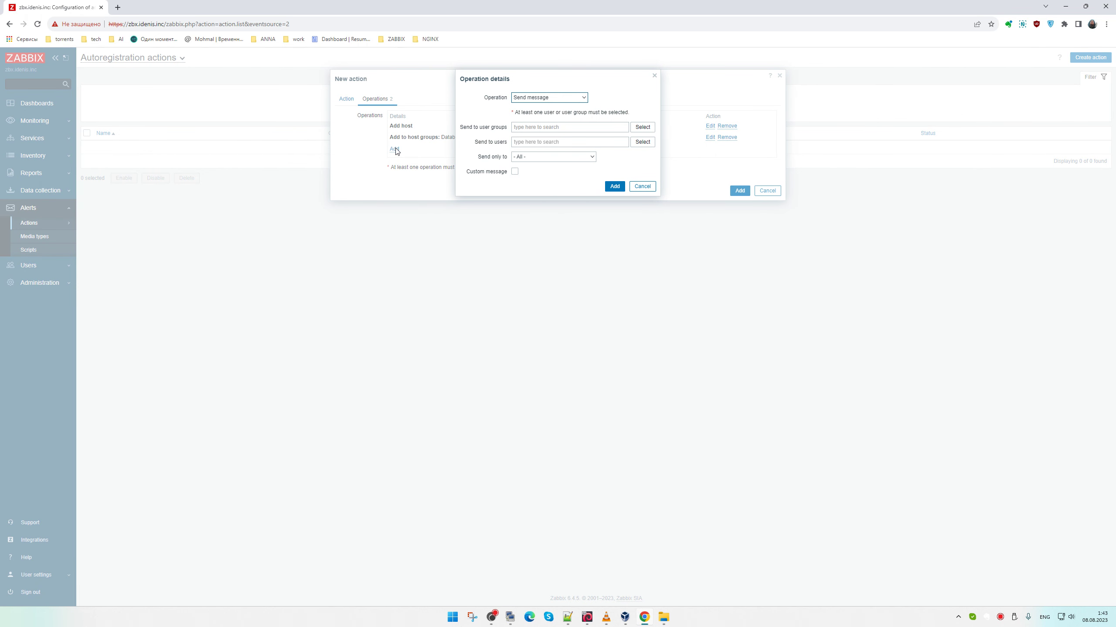
pyautogui.click(550, 99)
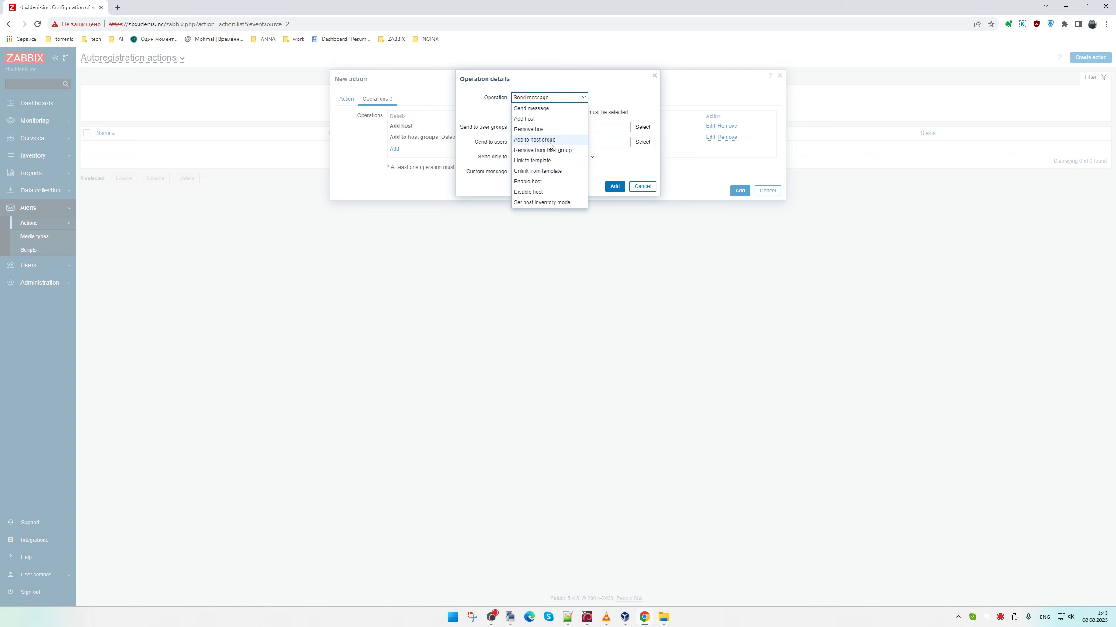
pyautogui.click(567, 161)
pyautogui.click(640, 110)
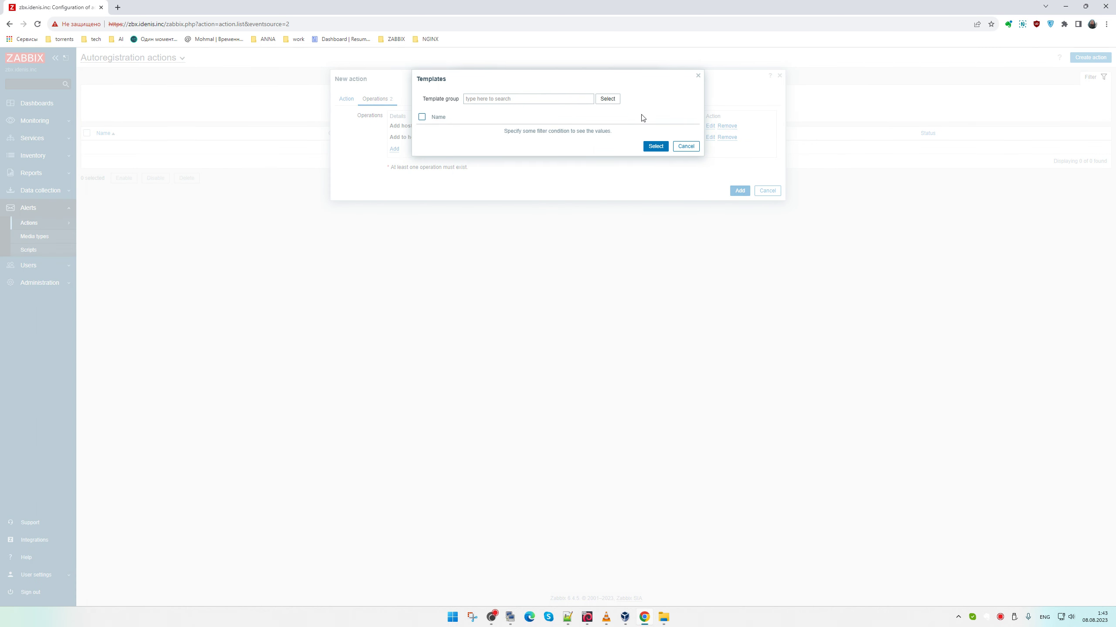
pyautogui.click(606, 100)
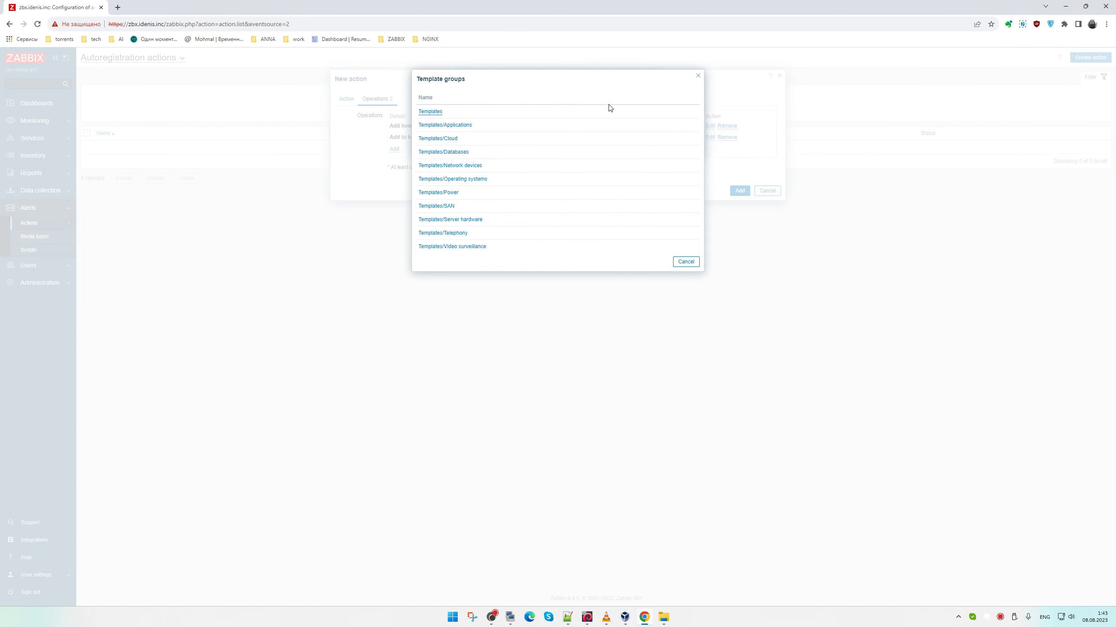
pyautogui.click(461, 179)
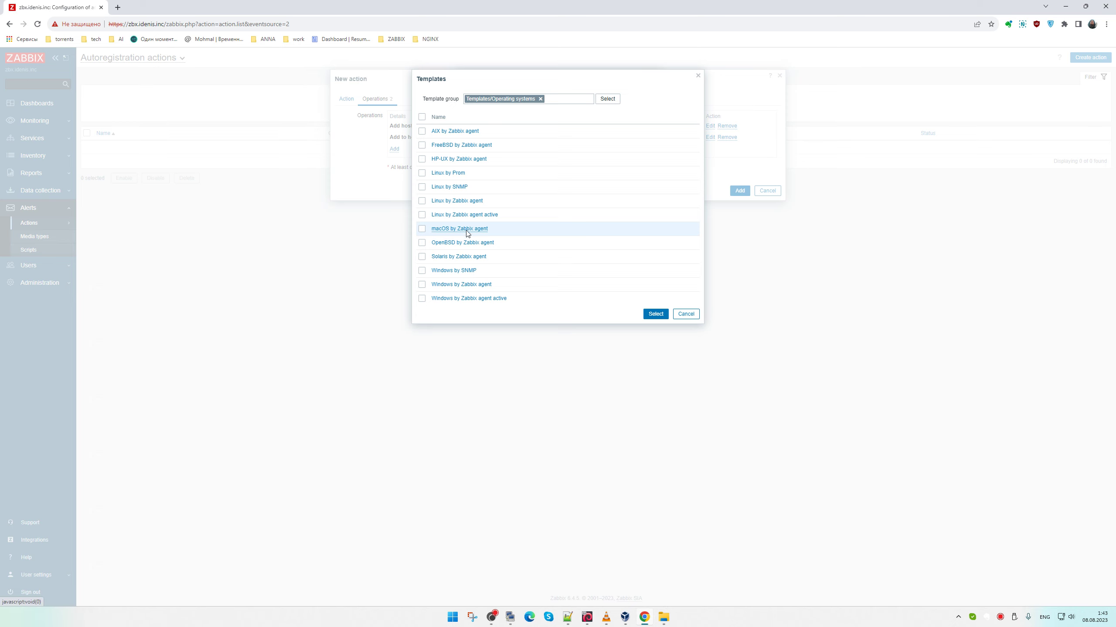
pyautogui.click(443, 229)
pyautogui.click(571, 113)
pyautogui.click(637, 112)
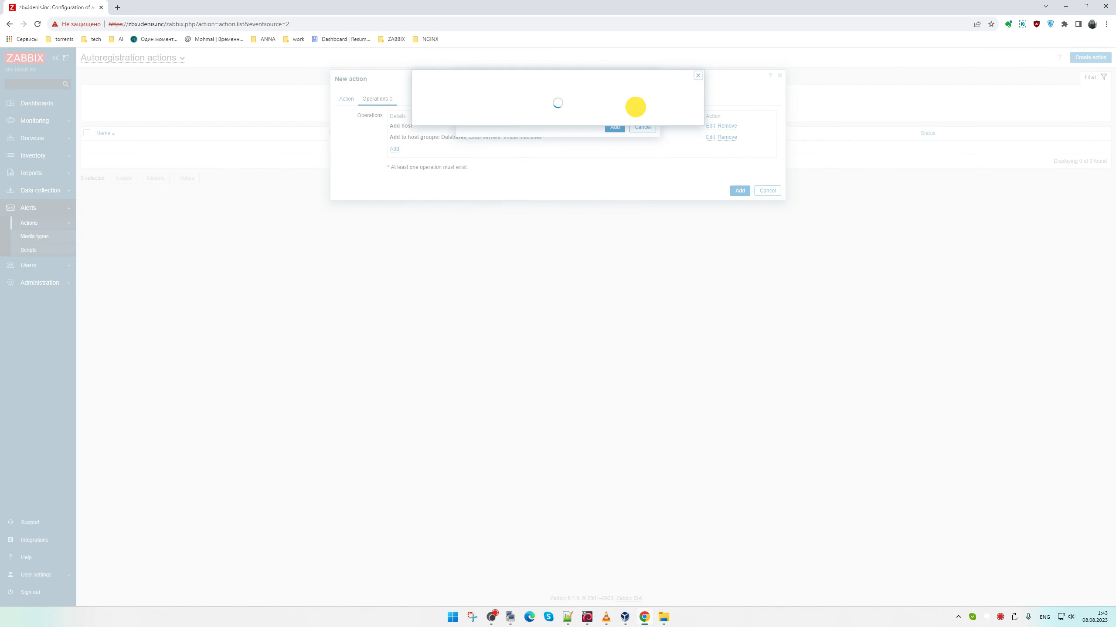
pyautogui.click(453, 201)
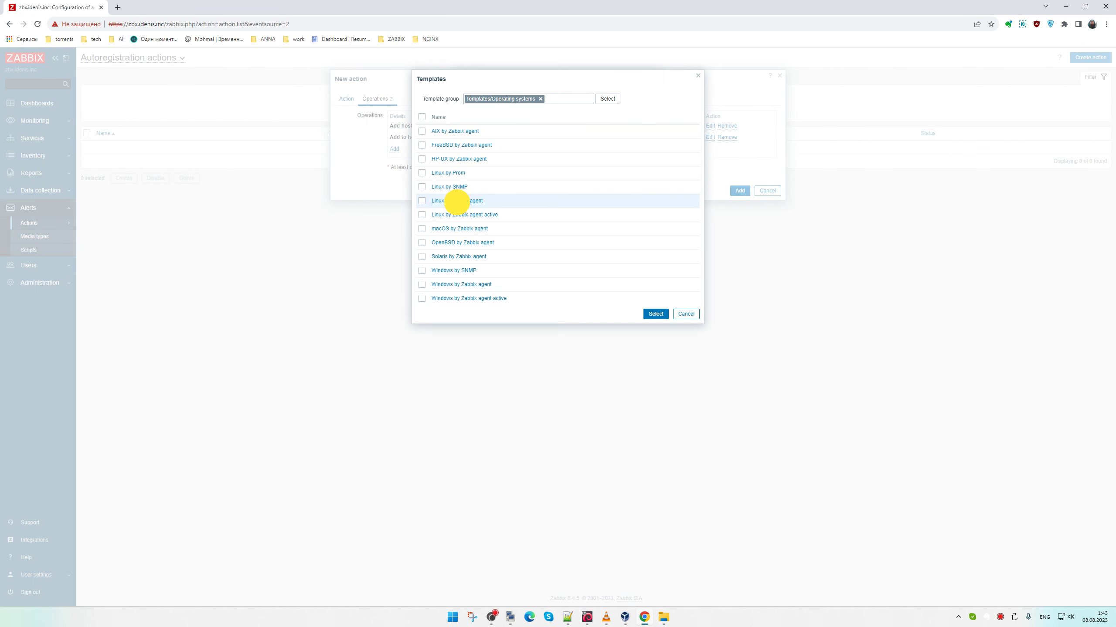
pyautogui.click(614, 136)
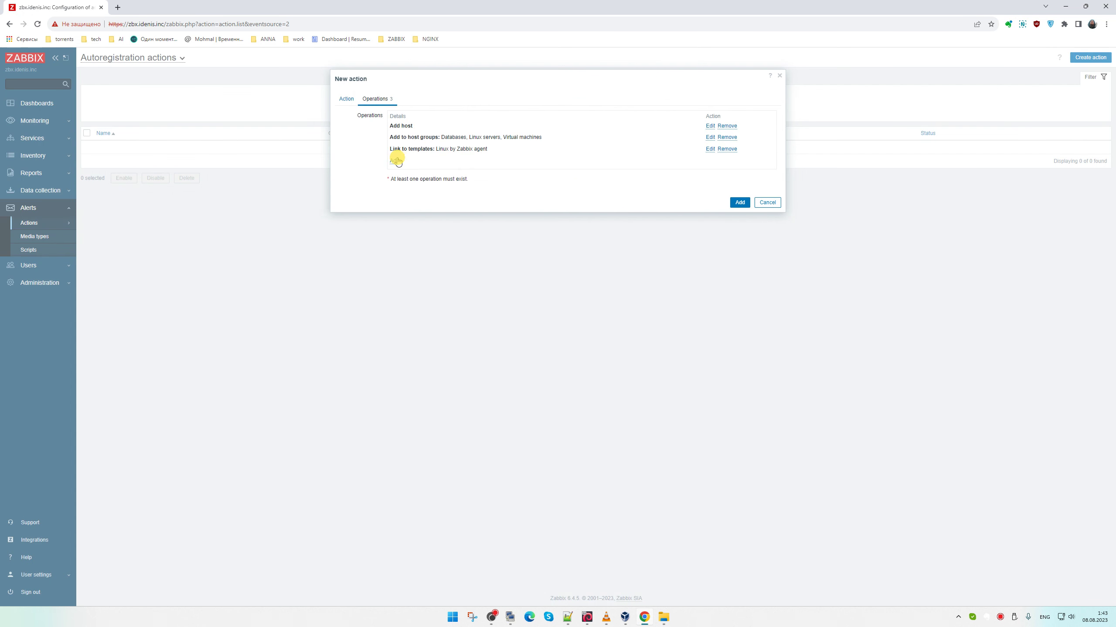
# Start another Link to template operation, clear the Templates/Operating systems group filter and open the list of template groups
pyautogui.click(394, 160)
pyautogui.click(549, 97)
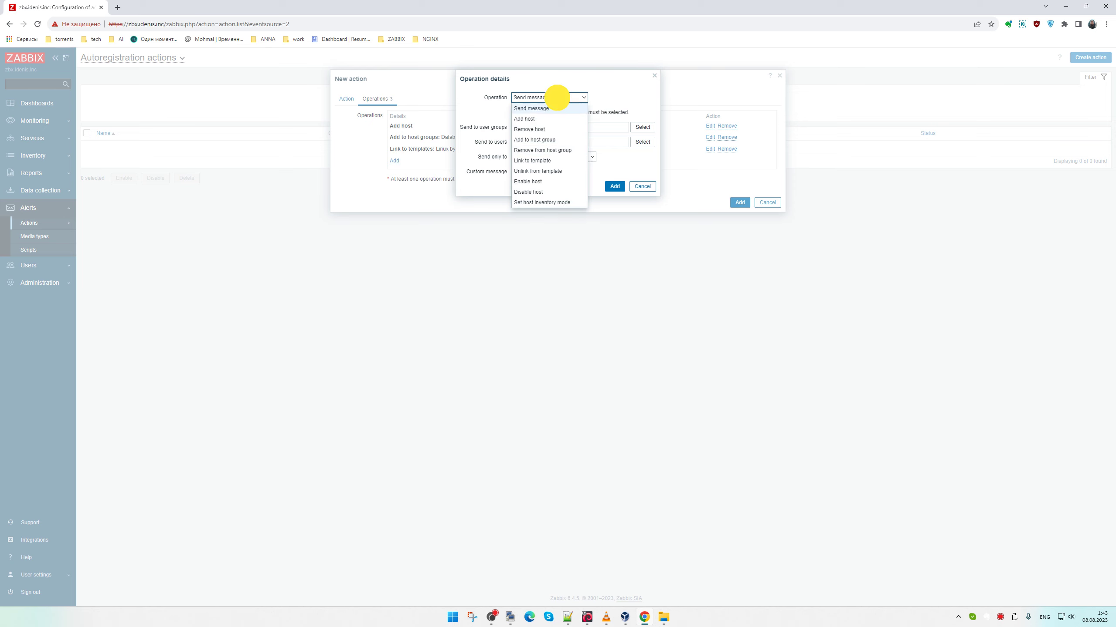
pyautogui.click(550, 157)
pyautogui.click(638, 112)
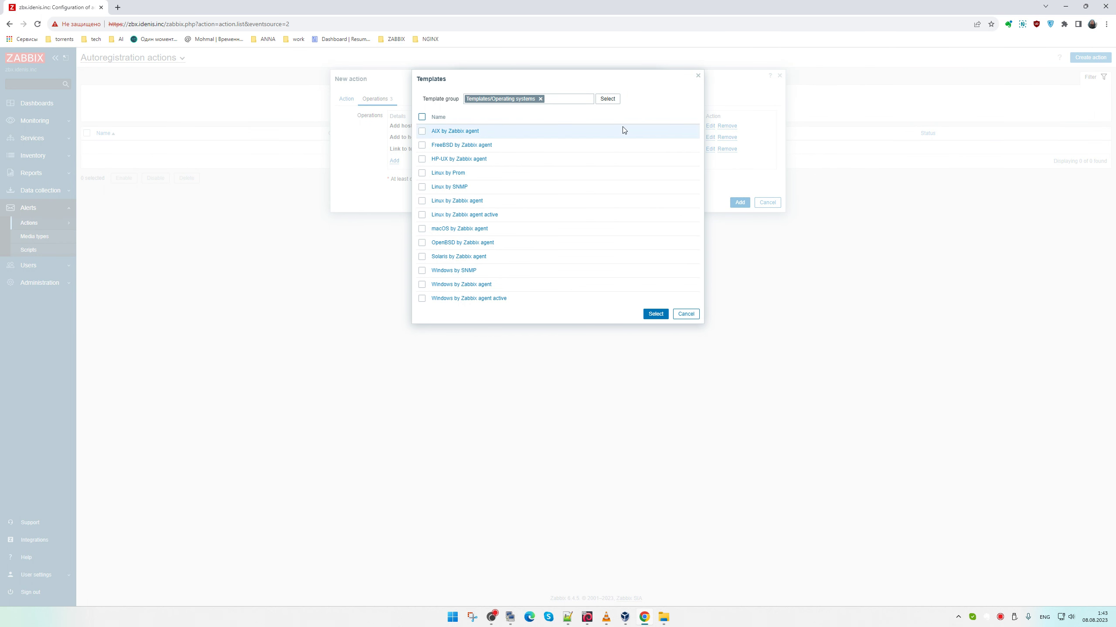
pyautogui.click(540, 98)
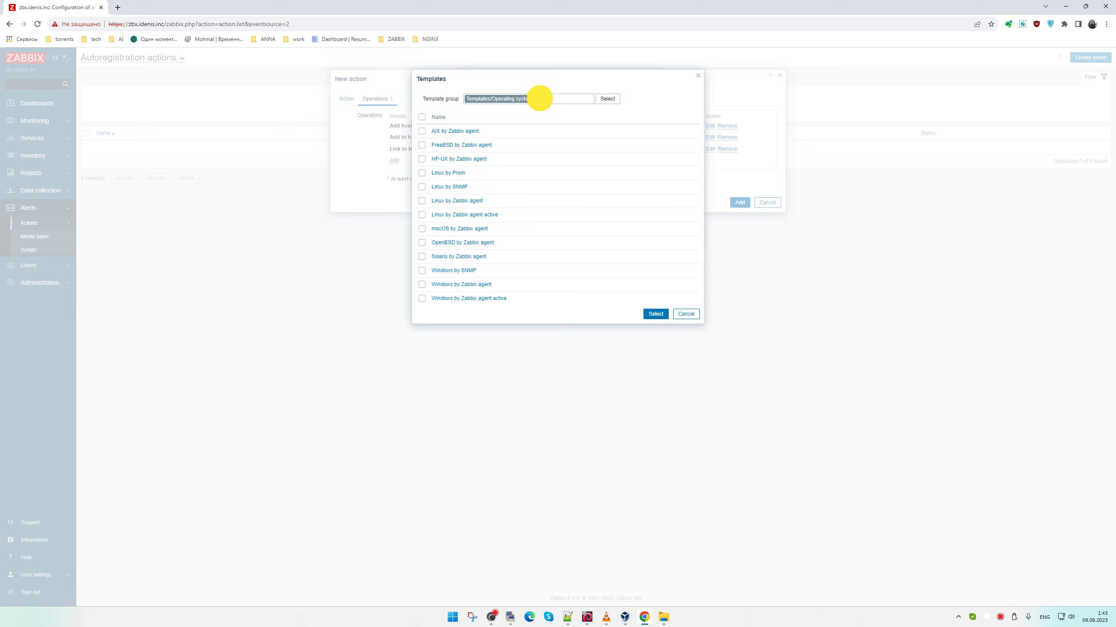
pyautogui.click(608, 100)
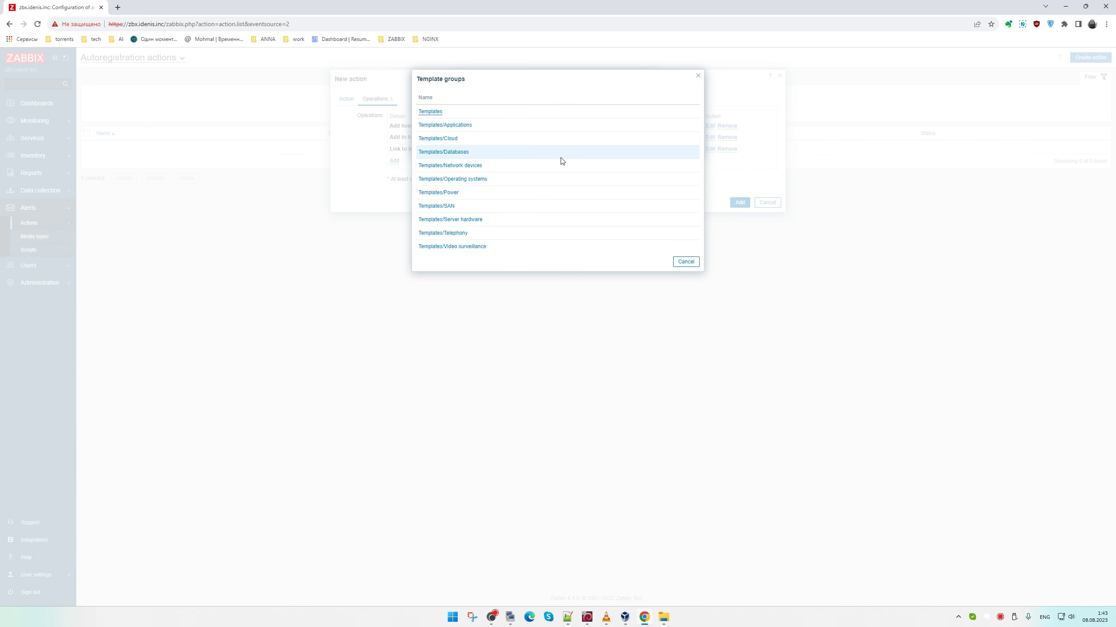
# Add an operation that links hosts to the ICMP Ping template from the Templates/Network devices group
pyautogui.click(465, 166)
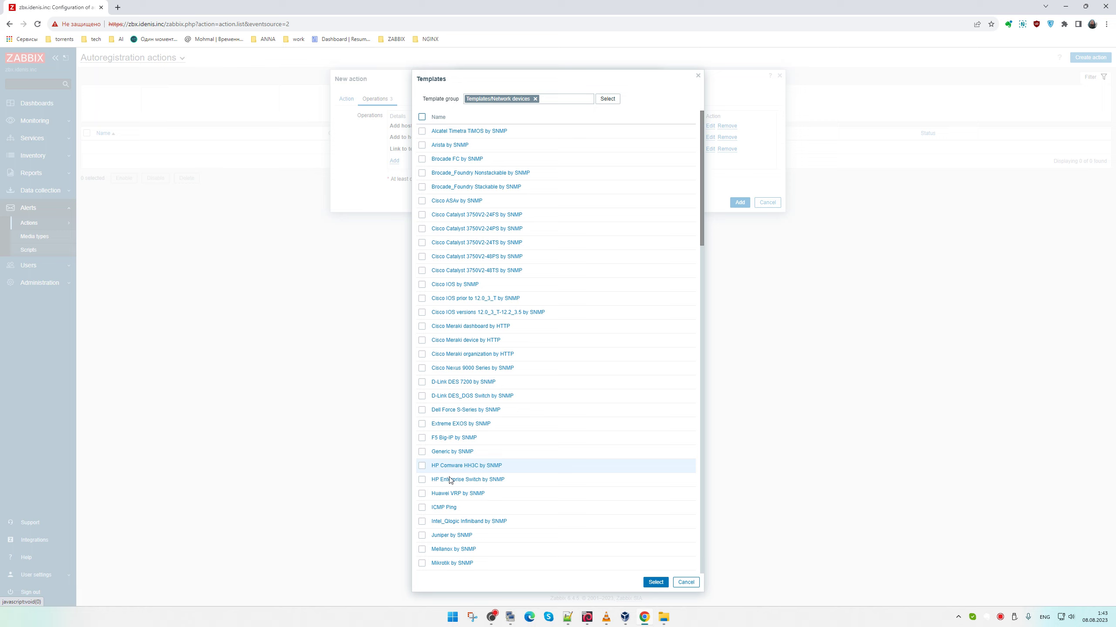
pyautogui.click(443, 507)
pyautogui.click(612, 134)
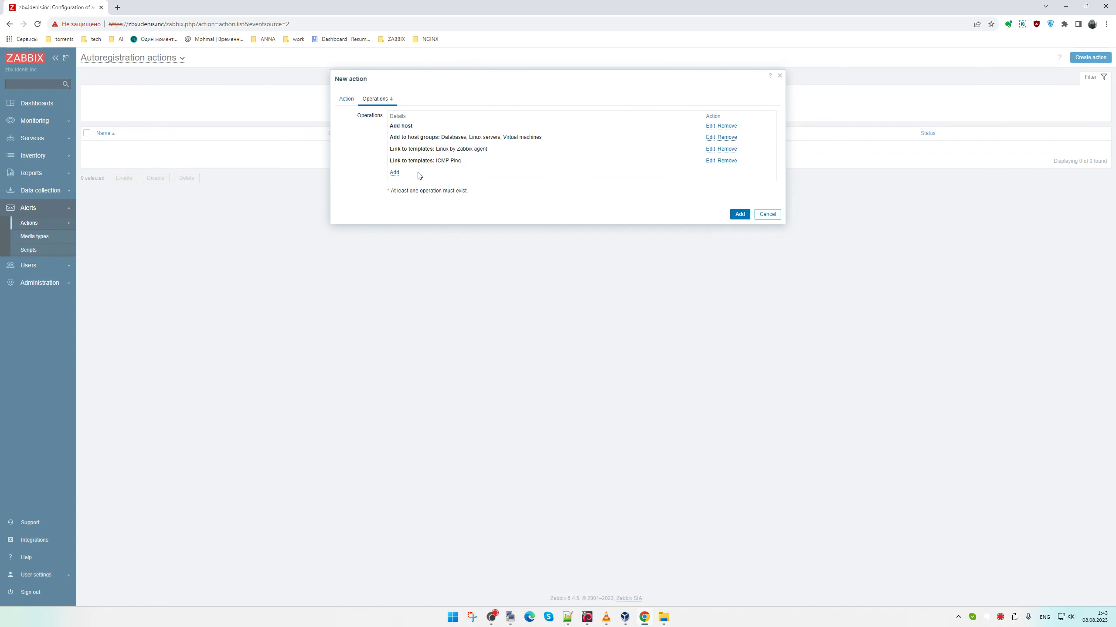
# Add an Enable host operation to the new autoregistration action
pyautogui.click(396, 172)
pyautogui.click(542, 97)
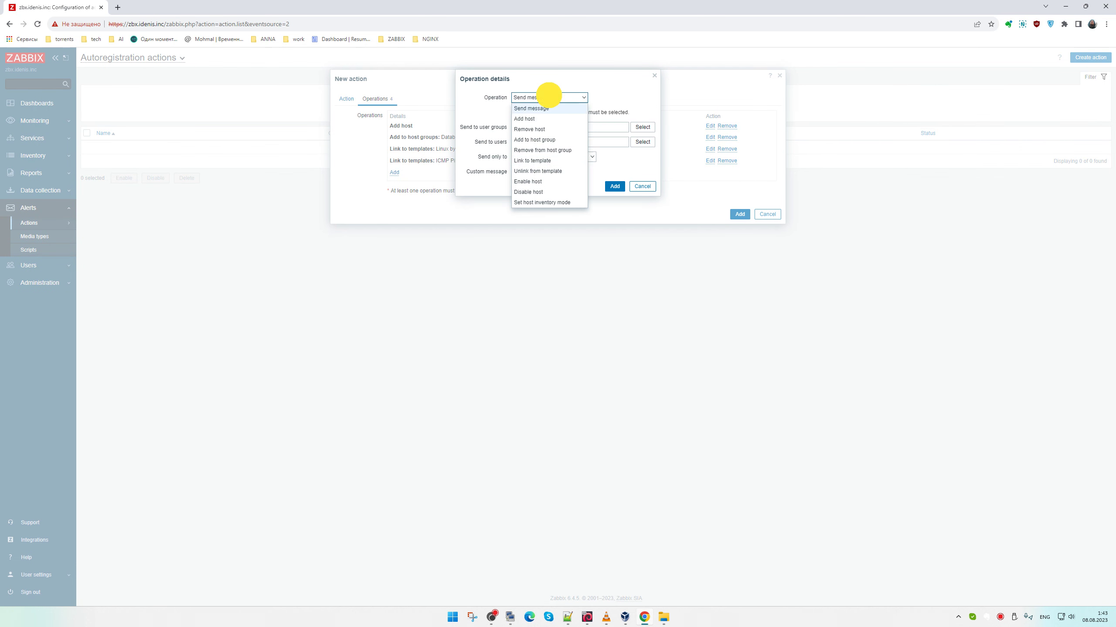
pyautogui.click(533, 181)
pyautogui.click(612, 111)
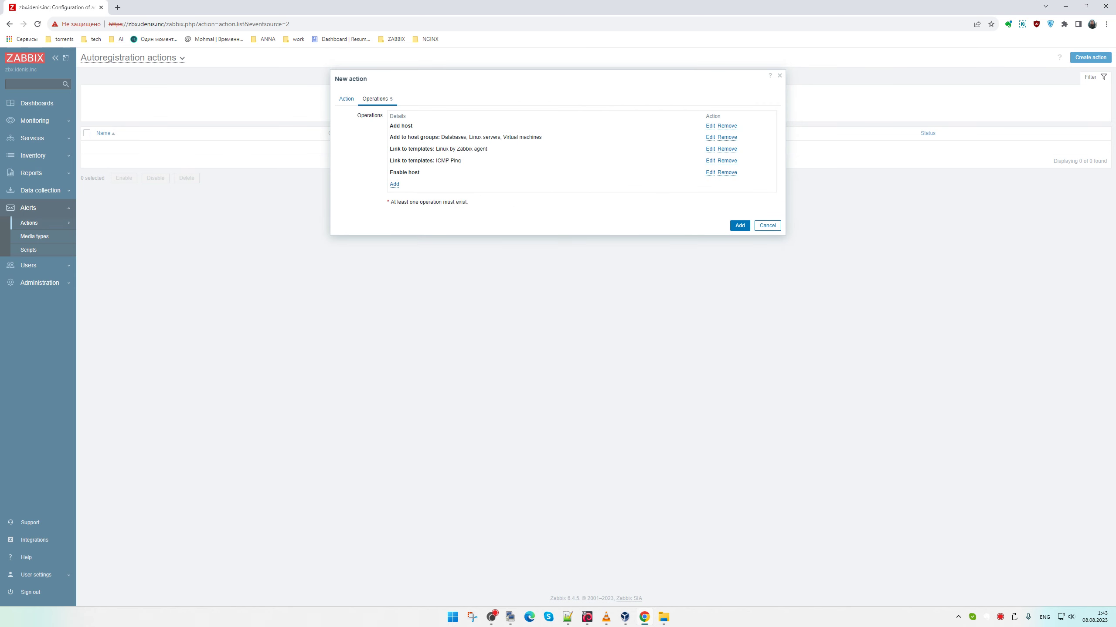
# Add a Set host inventory mode operation set to Automatic, and save the new autoregistration action
pyautogui.click(395, 185)
pyautogui.click(548, 97)
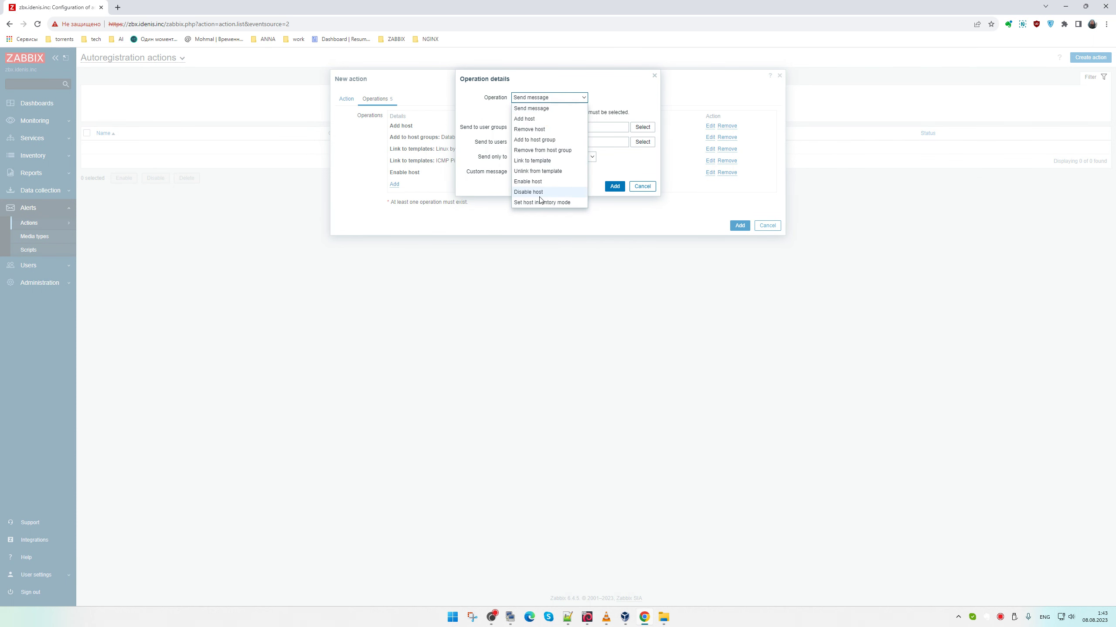
pyautogui.click(539, 202)
pyautogui.click(552, 112)
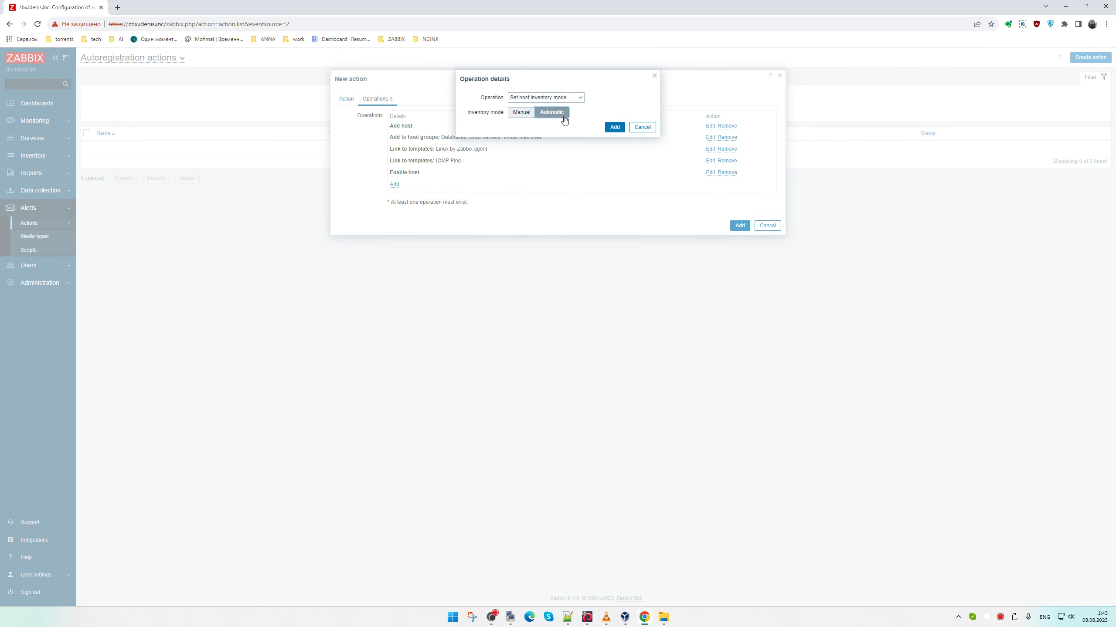
pyautogui.click(614, 126)
pyautogui.click(740, 237)
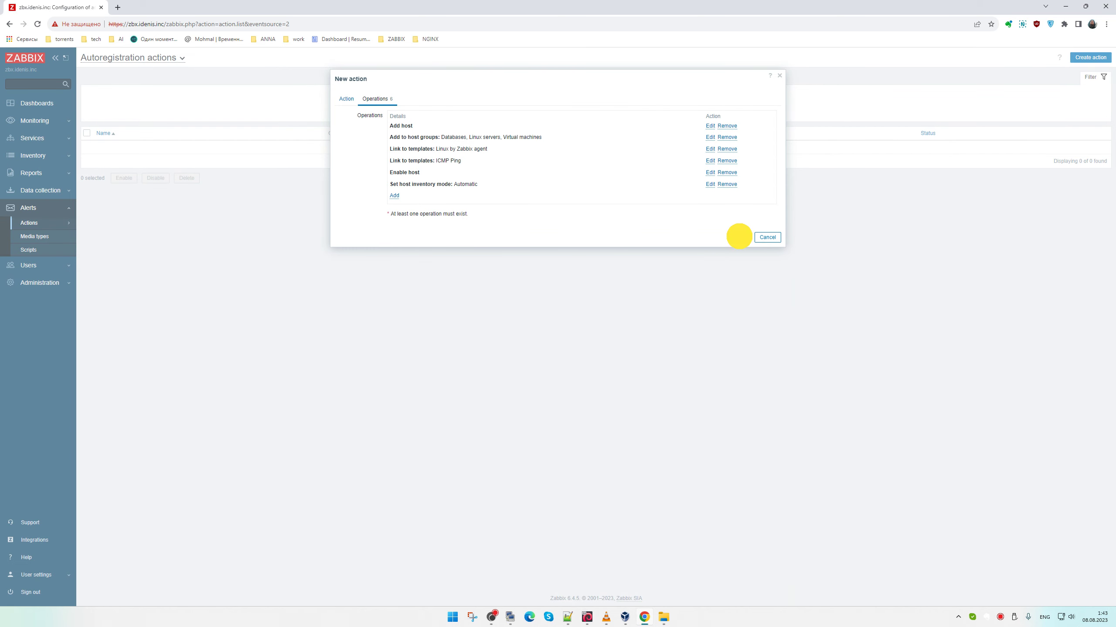
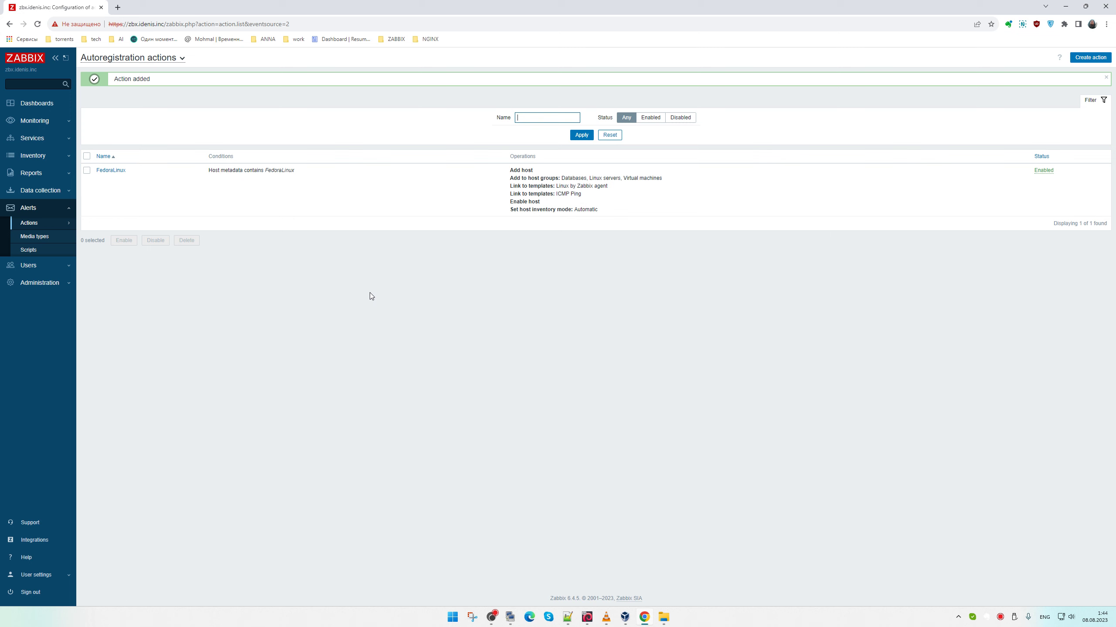
# Check the monitored hosts list and the global dashboard for a newly registered host
pyautogui.click(50, 122)
pyautogui.click(46, 150)
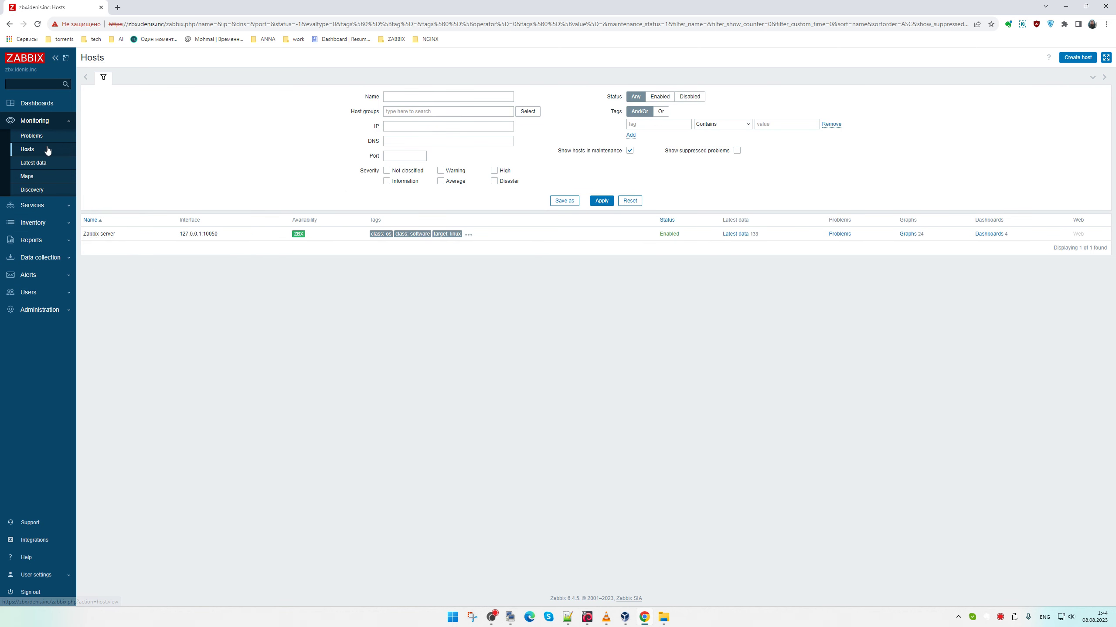
pyautogui.click(51, 105)
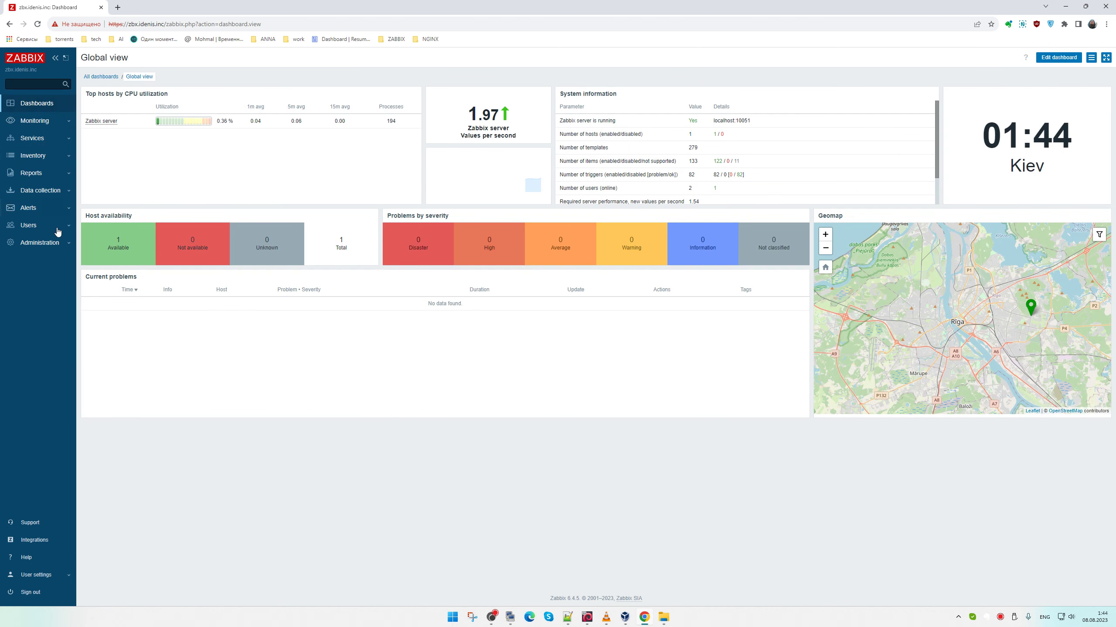
# View the hosts under data collection and reload the page repeatedly to look for an autoregistered host
pyautogui.click(47, 191)
pyautogui.click(39, 246)
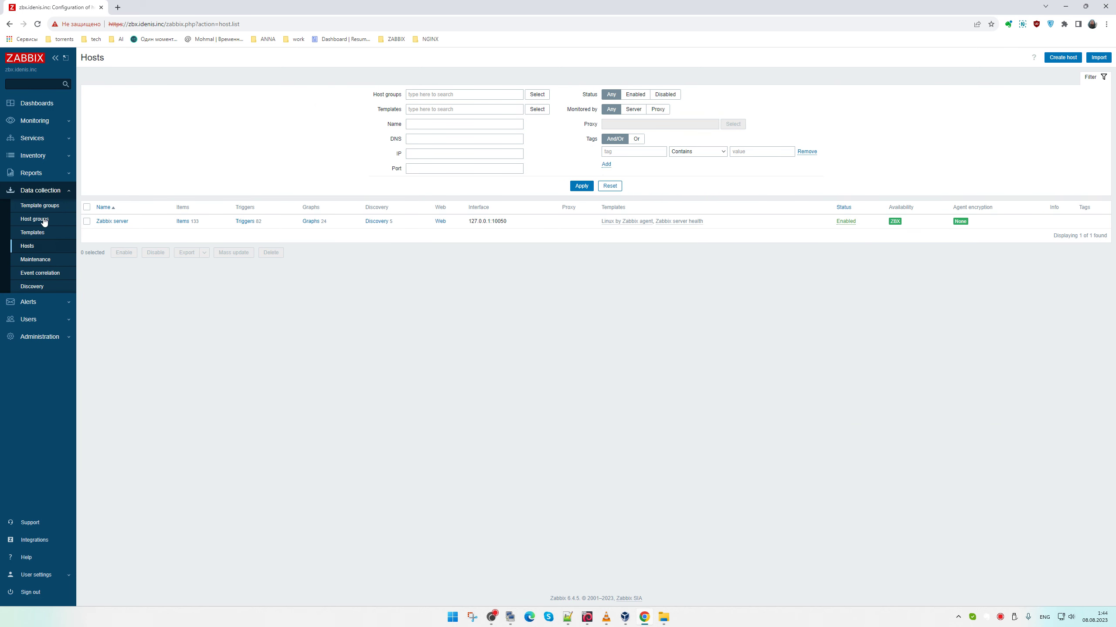
pyautogui.click(37, 24)
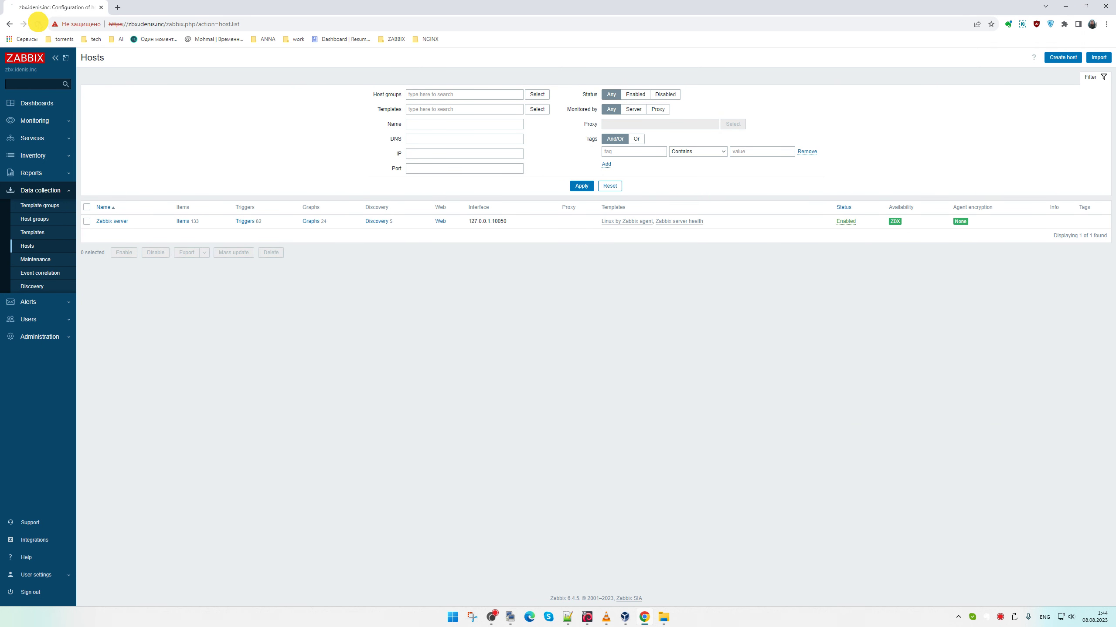
pyautogui.click(38, 24)
pyautogui.click(37, 24)
pyautogui.click(37, 23)
pyautogui.click(38, 23)
pyautogui.click(37, 24)
pyautogui.click(39, 24)
pyautogui.click(38, 24)
# Check the global dashboard and the monitored hosts list once more for the new host
pyautogui.click(24, 102)
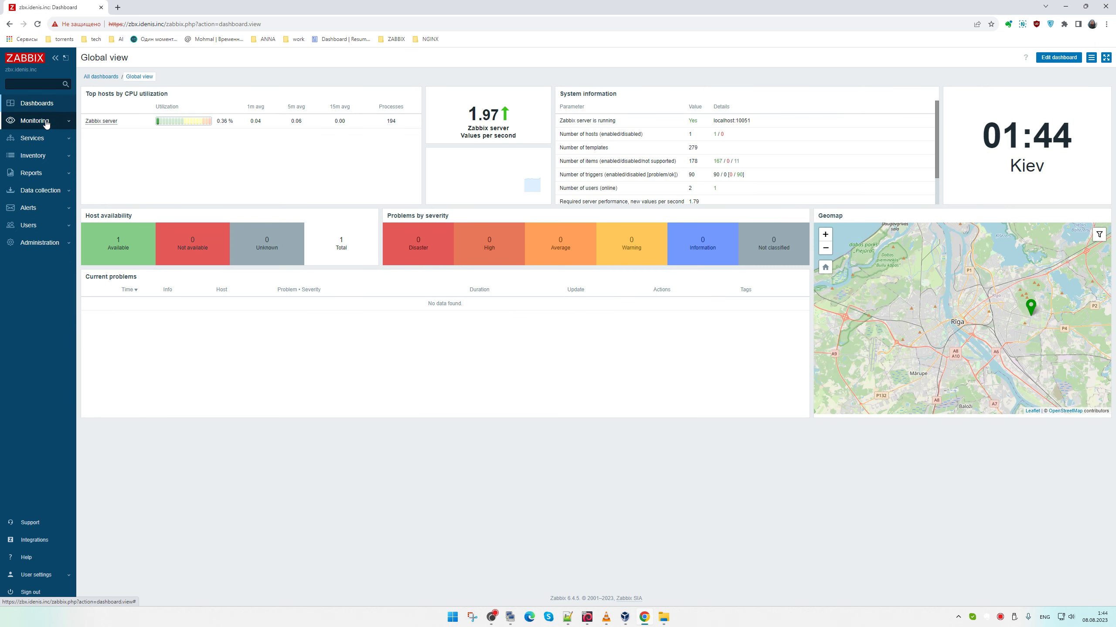
pyautogui.click(44, 121)
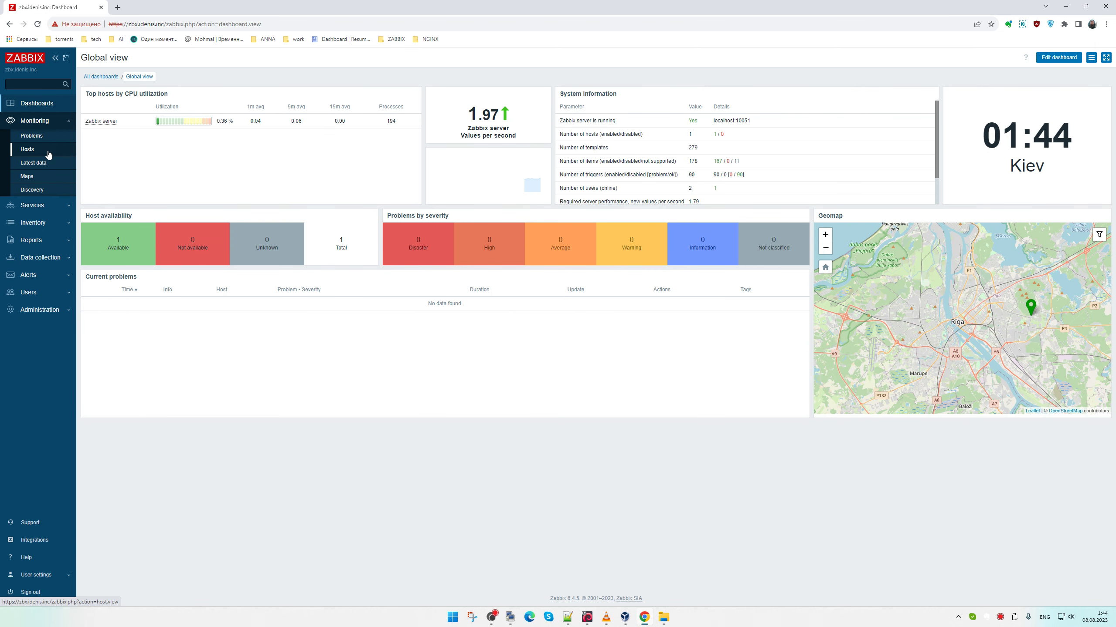
pyautogui.click(48, 152)
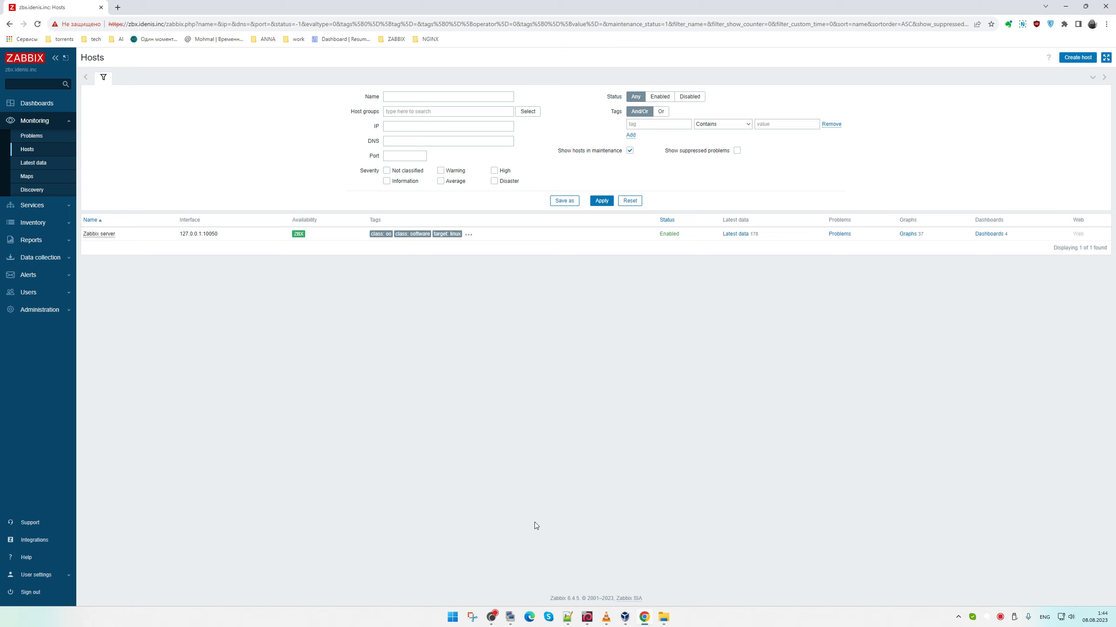
# Switch to the terminal and print the zabbix-agent2_FedoraLinux38.yaml playbook by rerunning the last cat command
pyautogui.click(510, 616)
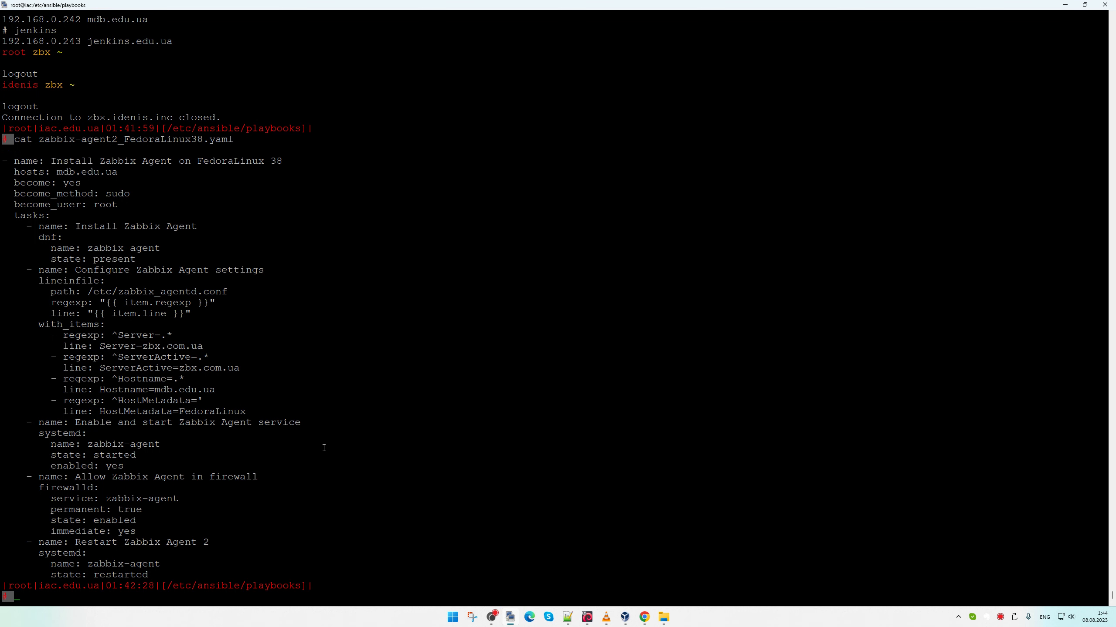
pyautogui.write('!cat')
pyautogui.press('Return')
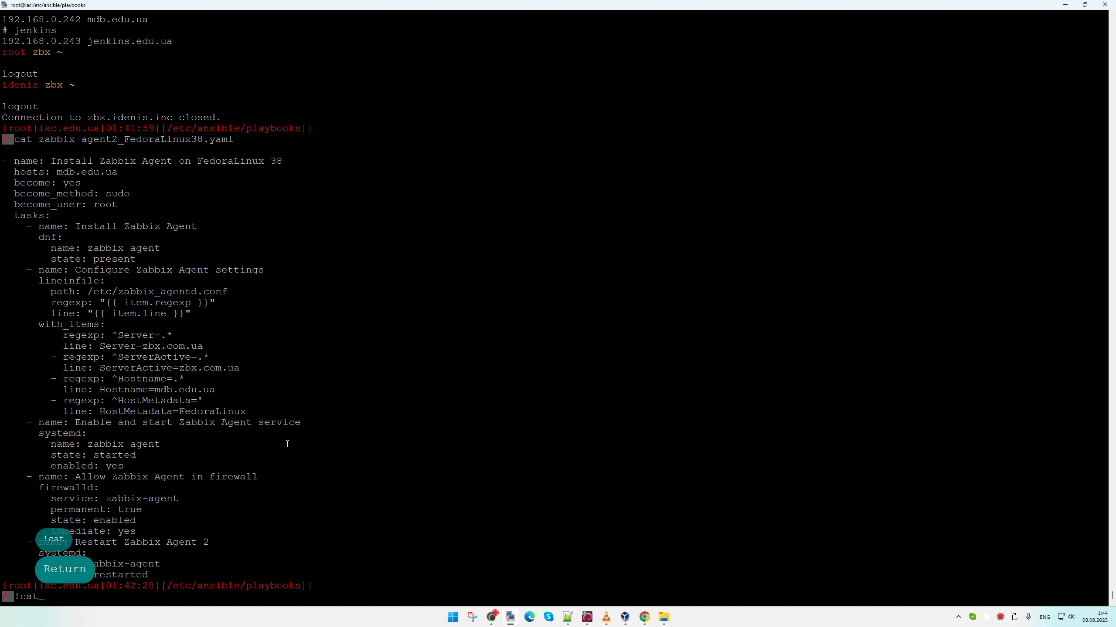
# Display /etc/hosts and copy the zabbix comment with the zbx.idenis.inc entry
pyautogui.write('cat /e')
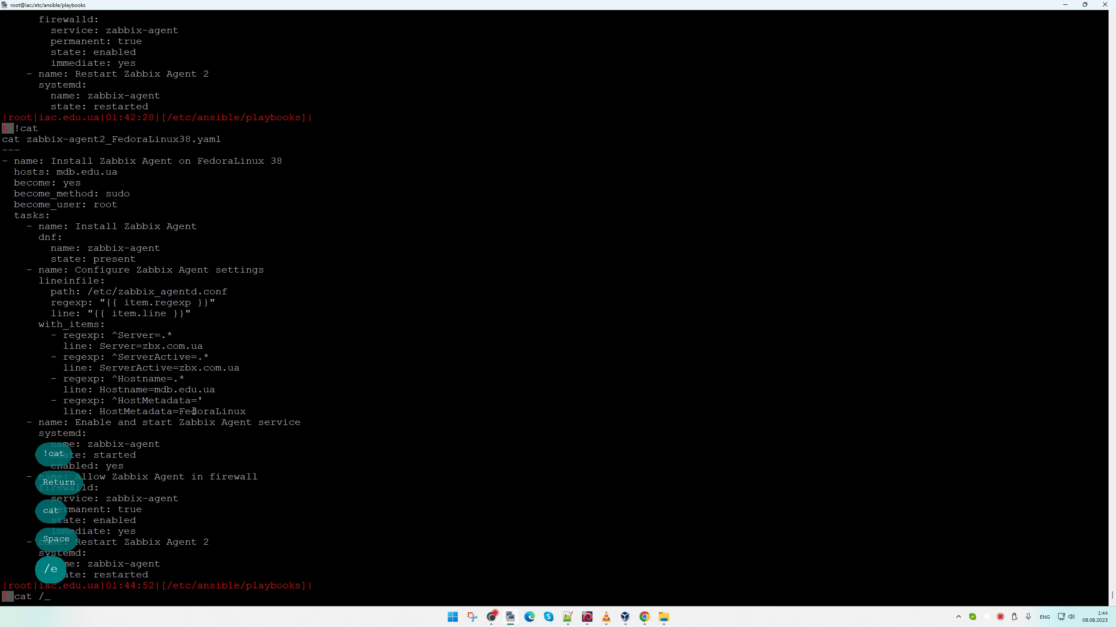
pyautogui.press('Tab')
pyautogui.write('hosts')
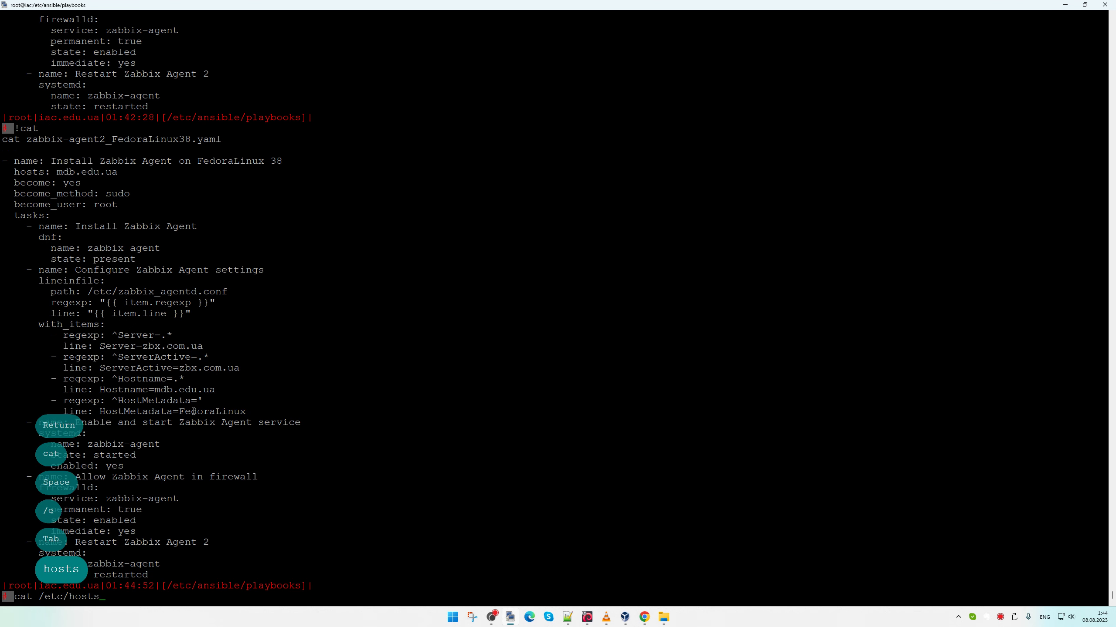
pyautogui.press('Return')
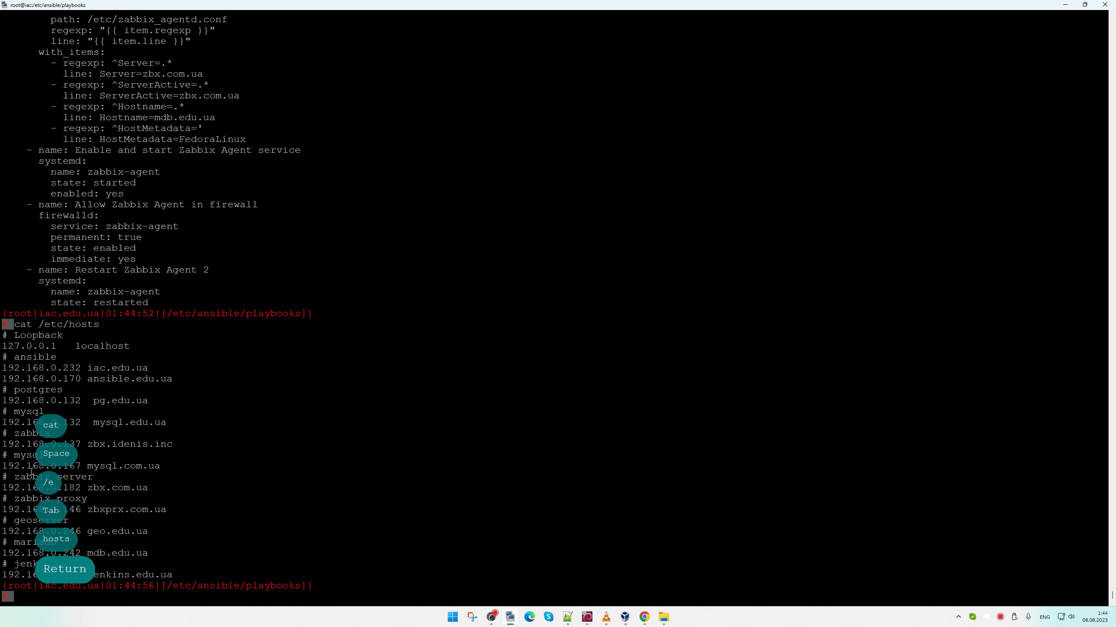
pyautogui.moveTo(12, 428); pyautogui.dragTo(244, 443)
pyautogui.write('!ssh')
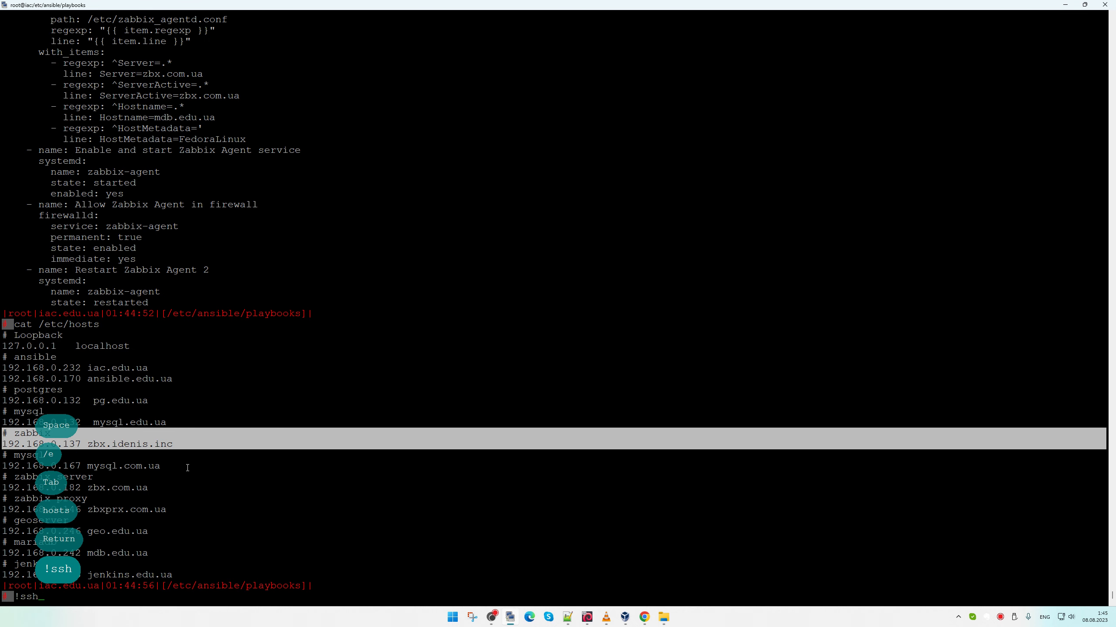
pyautogui.press('Return')
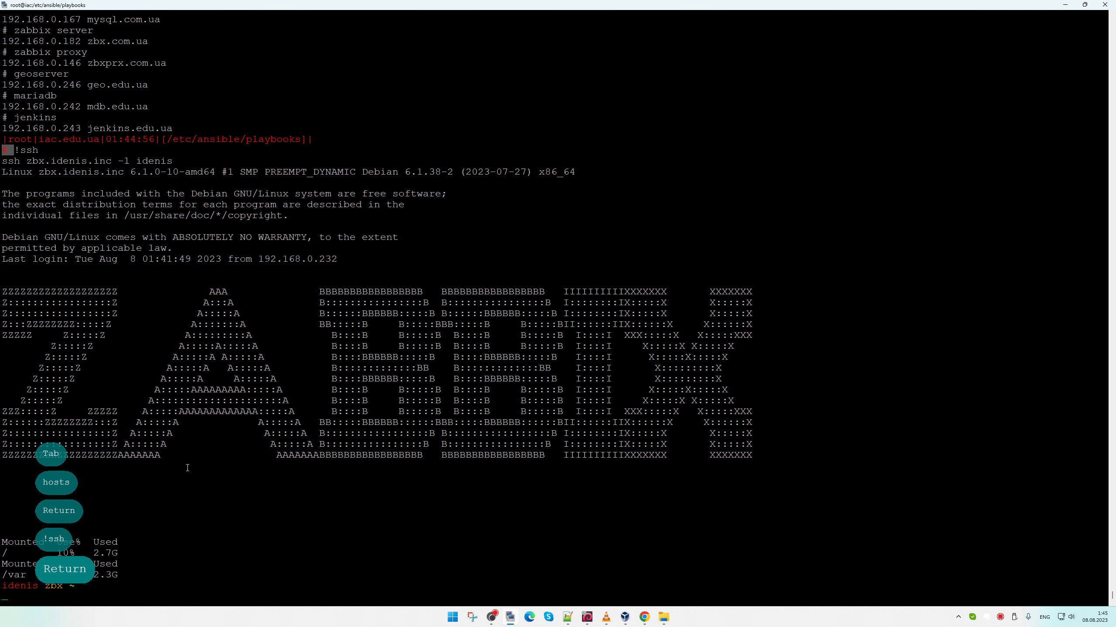
pyautogui.hotkey('ctrl', 'd')
# Recall the earlier SSH command for mdb.edu.ua from the shell history and connect to that host
pyautogui.press('Up')
pyautogui.press('Up')
pyautogui.press('Up')
pyautogui.press('Up')
pyautogui.press('Up')
pyautogui.press('Up')
pyautogui.press('Up')
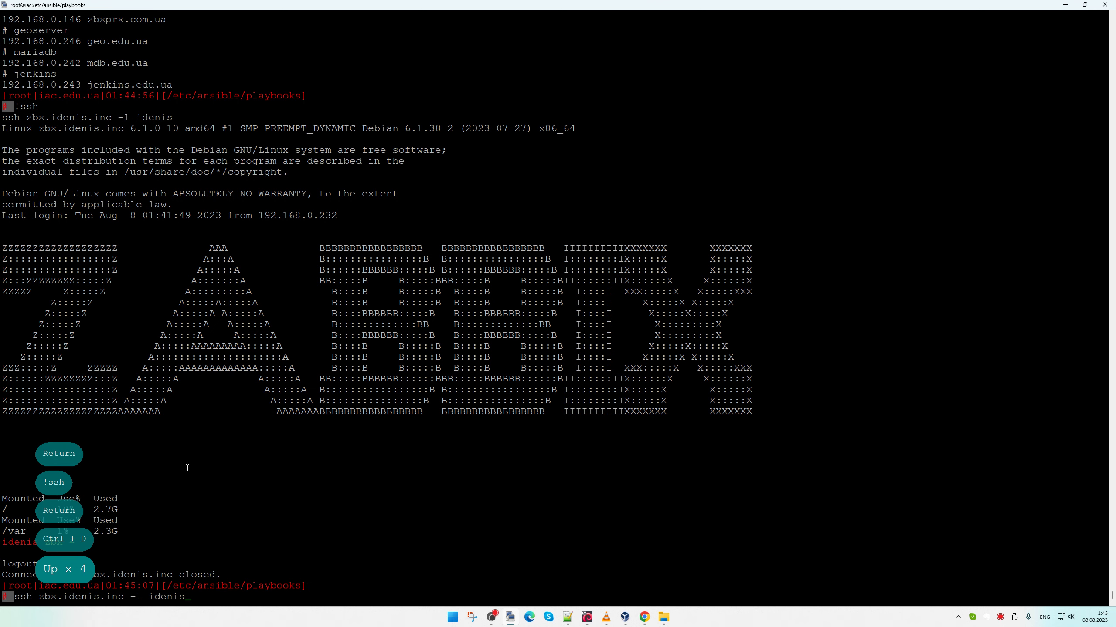
pyautogui.press('Up')
pyautogui.press('Up')
pyautogui.press('Up')
pyautogui.press('Up')
pyautogui.press('Up')
pyautogui.press('Up')
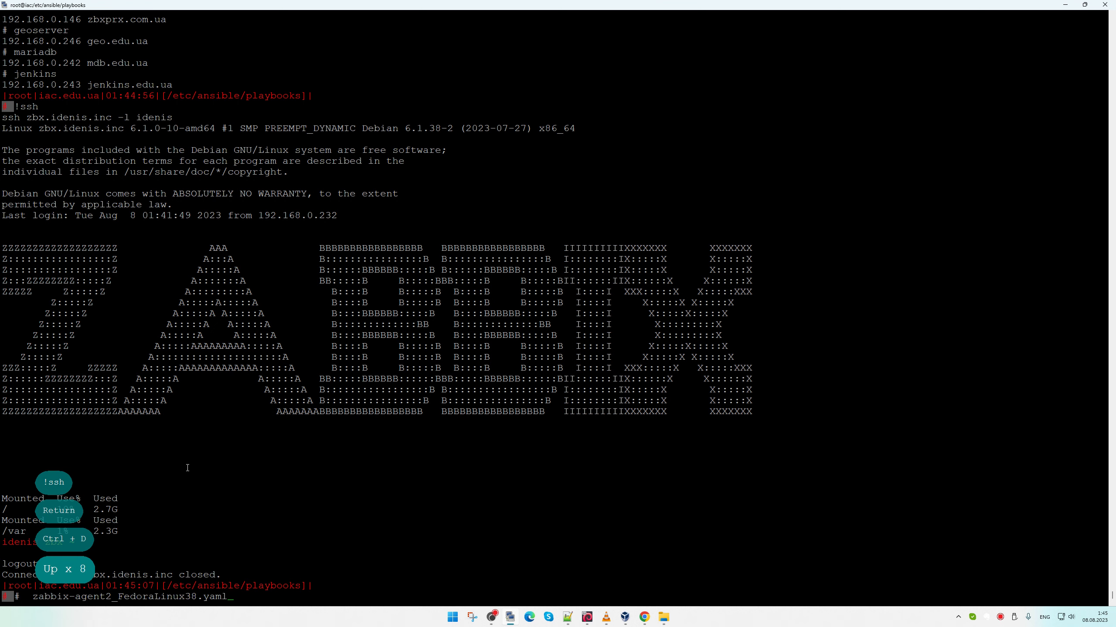
pyautogui.press('Up')
pyautogui.press('Up')
pyautogui.press('Up')
pyautogui.press('Up')
pyautogui.press('Up')
pyautogui.press('Up')
pyautogui.press('Up')
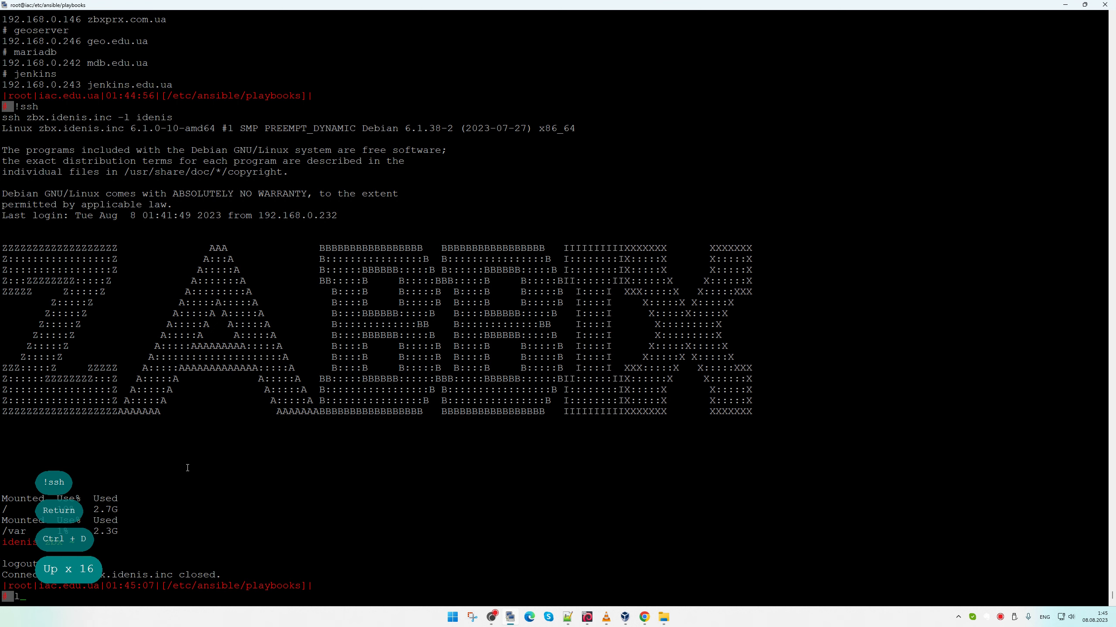
pyautogui.press('Down')
pyautogui.press('Return')
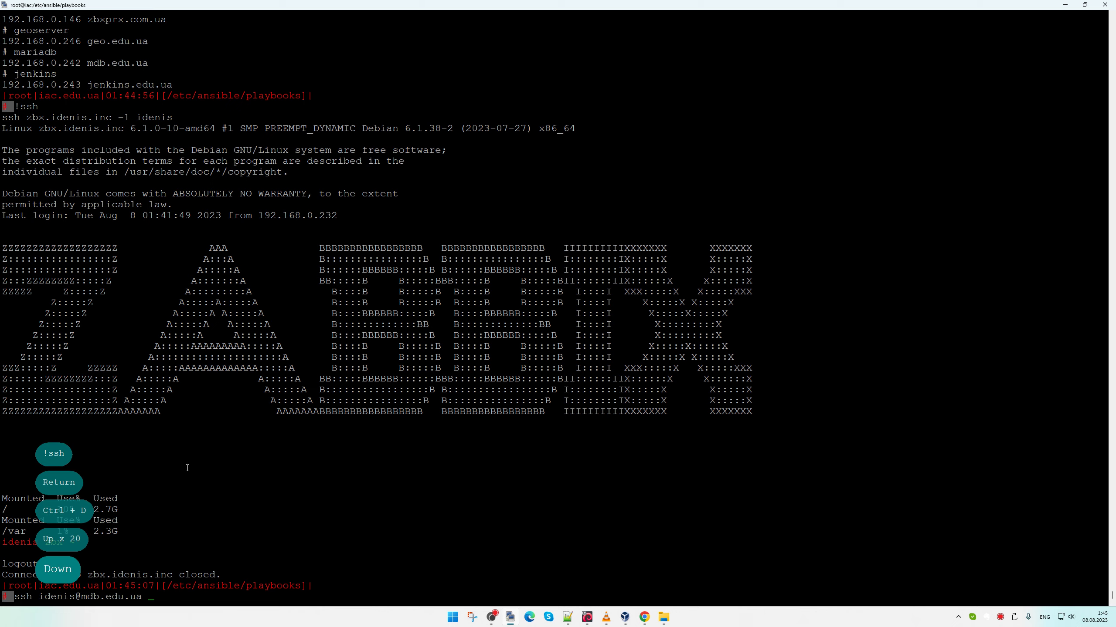
# Open a root shell on mdb.edu.ua with sudo -i, entering the account password
pyautogui.press('Up')
pyautogui.press('Return')
pyautogui.press('Return')
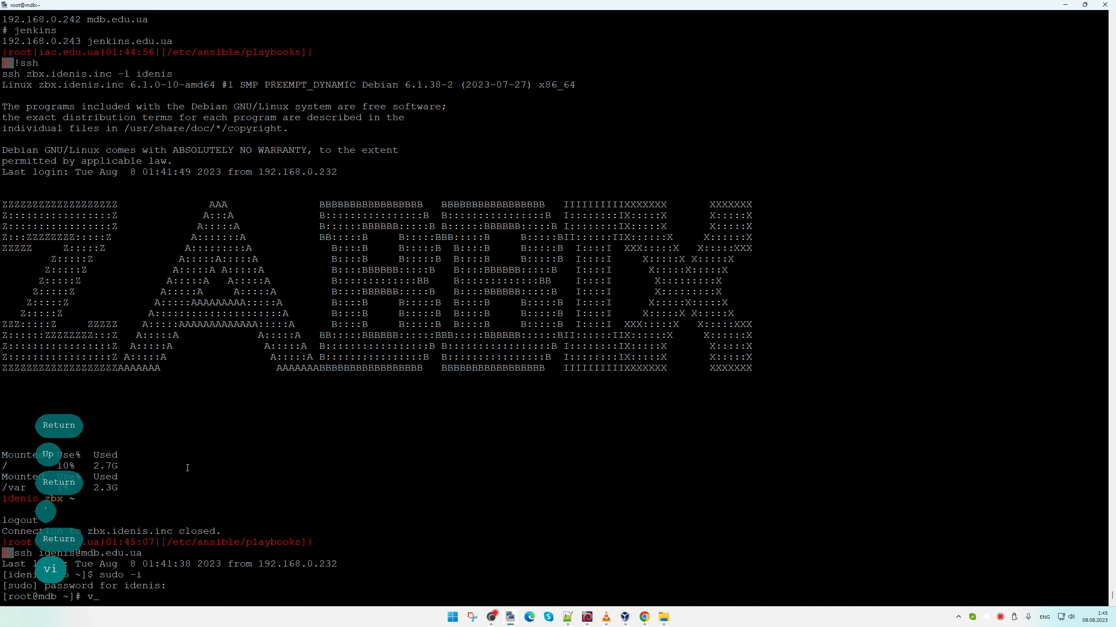
# Open /etc/hosts in vim on the mdb.edu.ua host
pyautogui.write('vim /e')
pyautogui.press('Tab')
pyautogui.write('hosts')
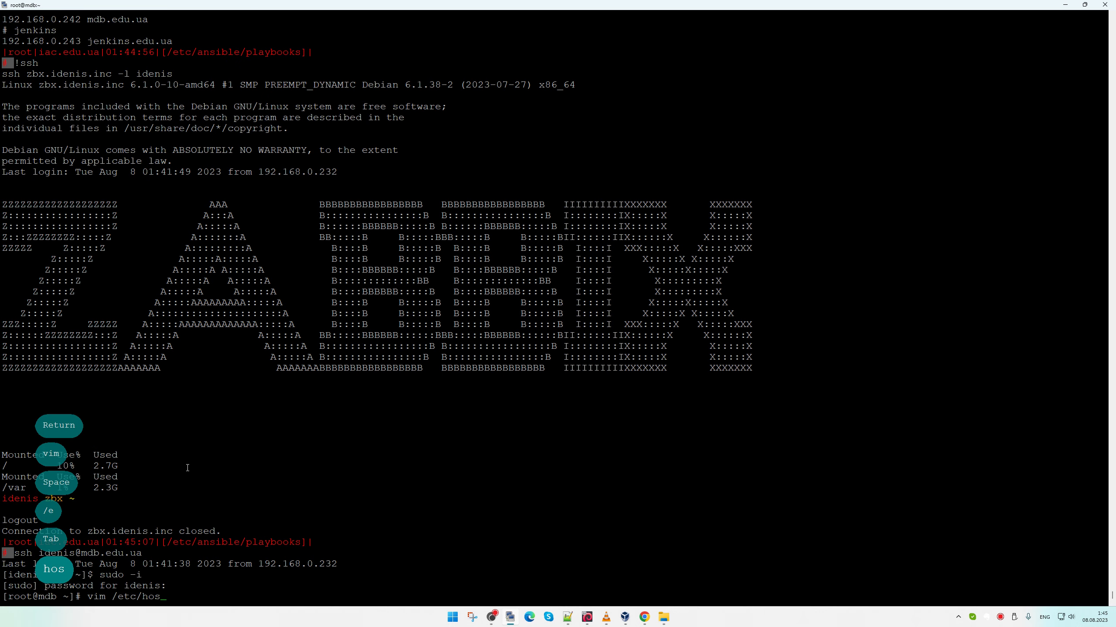
pyautogui.press('Return')
# Append the comment "# zabbix" and the entry "192.168.0.137 zbx.idenis.inc" at the end of the hosts file
pyautogui.press('Down')
pyautogui.press('Down')
pyautogui.press('Down')
pyautogui.press('Down')
pyautogui.press('Down')
pyautogui.press('Down')
pyautogui.press('Down')
pyautogui.press('Down')
pyautogui.press('Down')
pyautogui.press('Down')
pyautogui.press('Down')
pyautogui.press('Down')
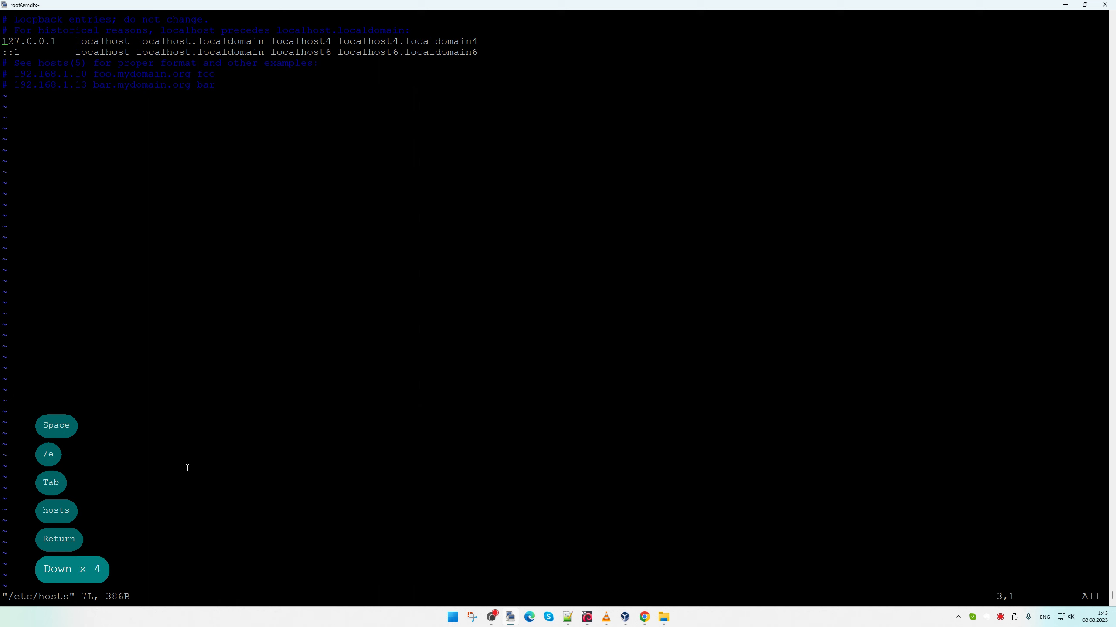
pyautogui.press('o')
pyautogui.press('BackSpace')
pyautogui.press('BackSpace')
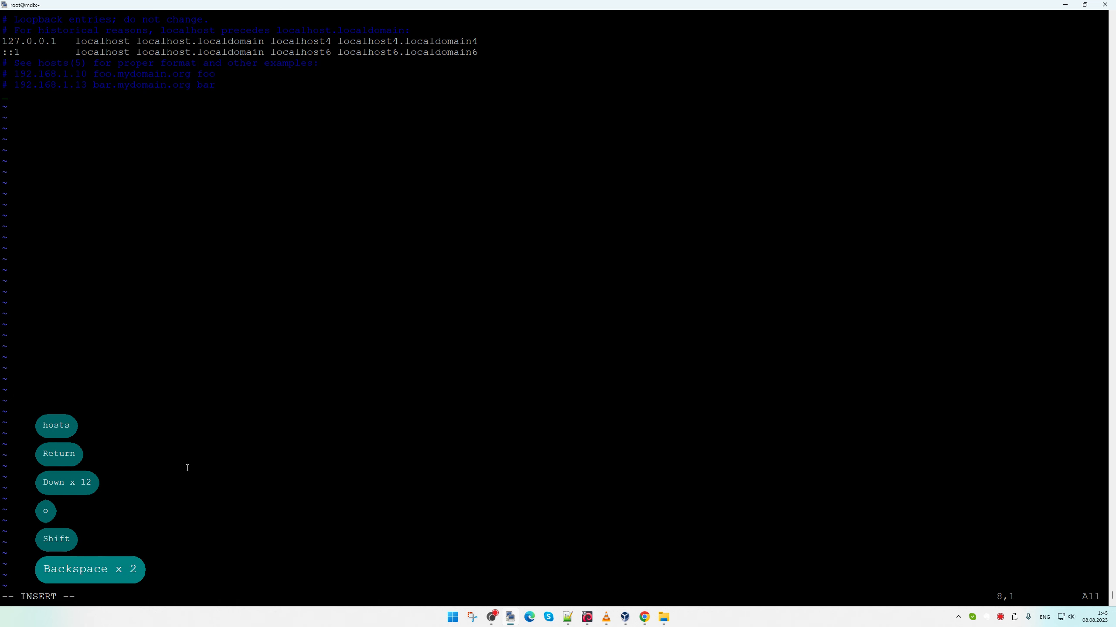
pyautogui.write('# zabbix 192.168.0.137 zbx.idenis.inc')
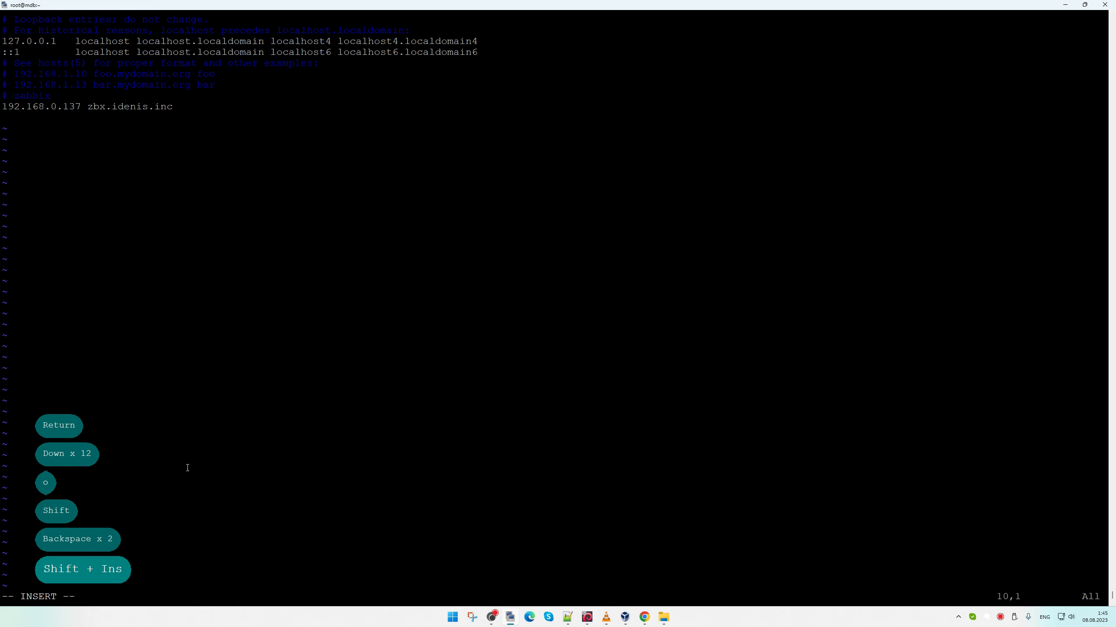
# Lower the system volume to 40
pyautogui.press('XF86AudioLowerVolume')
pyautogui.press('XF86AudioLowerVolume')
pyautogui.press('XF86AudioLowerVolume')
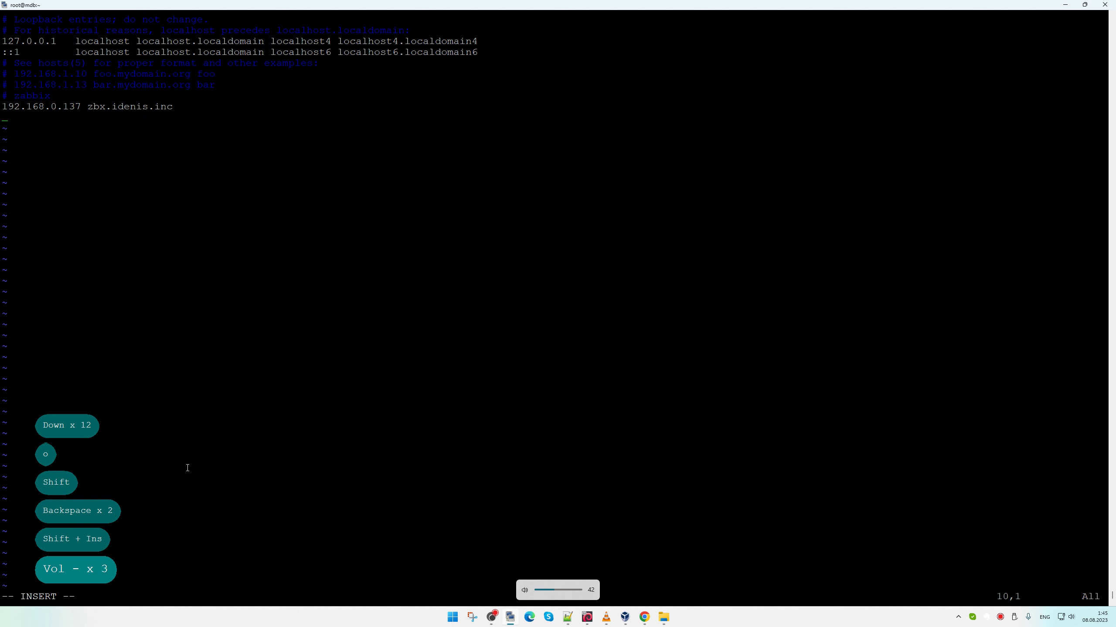
pyautogui.press('shift')
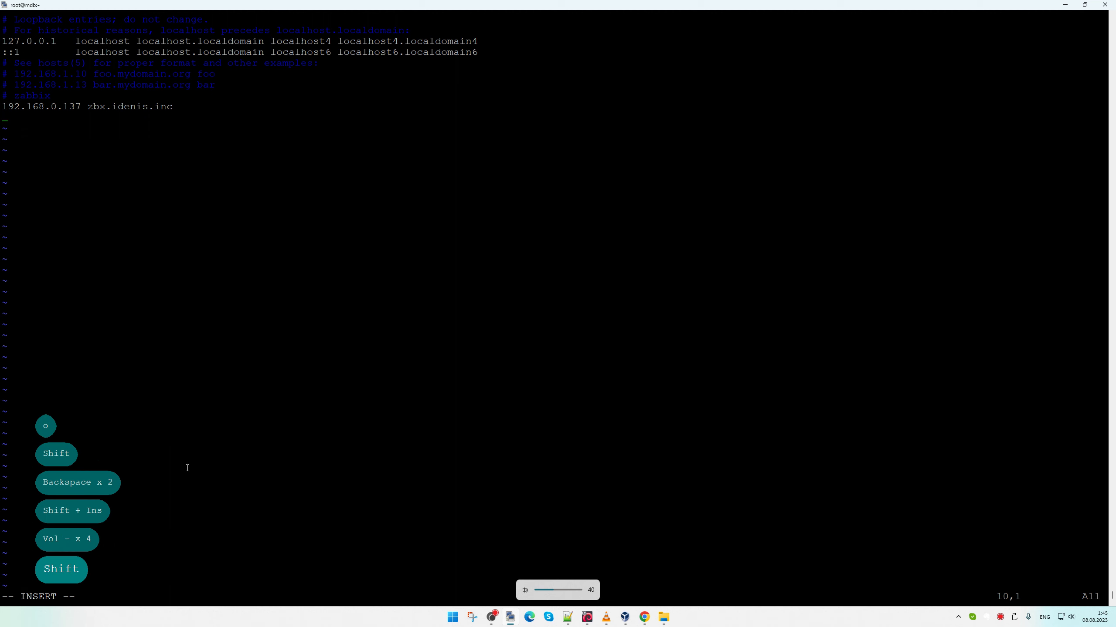
pyautogui.write(':x')
pyautogui.press('Return')
pyautogui.press('BackSpace')
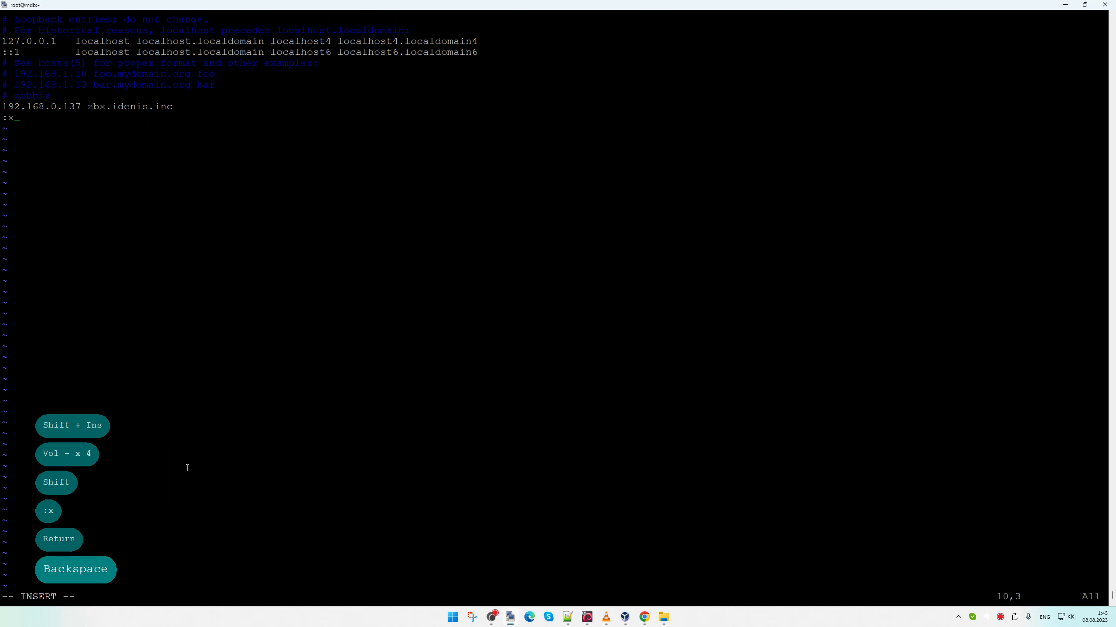
pyautogui.press('BackSpace')
pyautogui.press('BackSpace')
# Delete the stray line below the zbx.idenis.inc entry, then save the hosts file and quit vim
pyautogui.write('dd')
pyautogui.press('Escape')
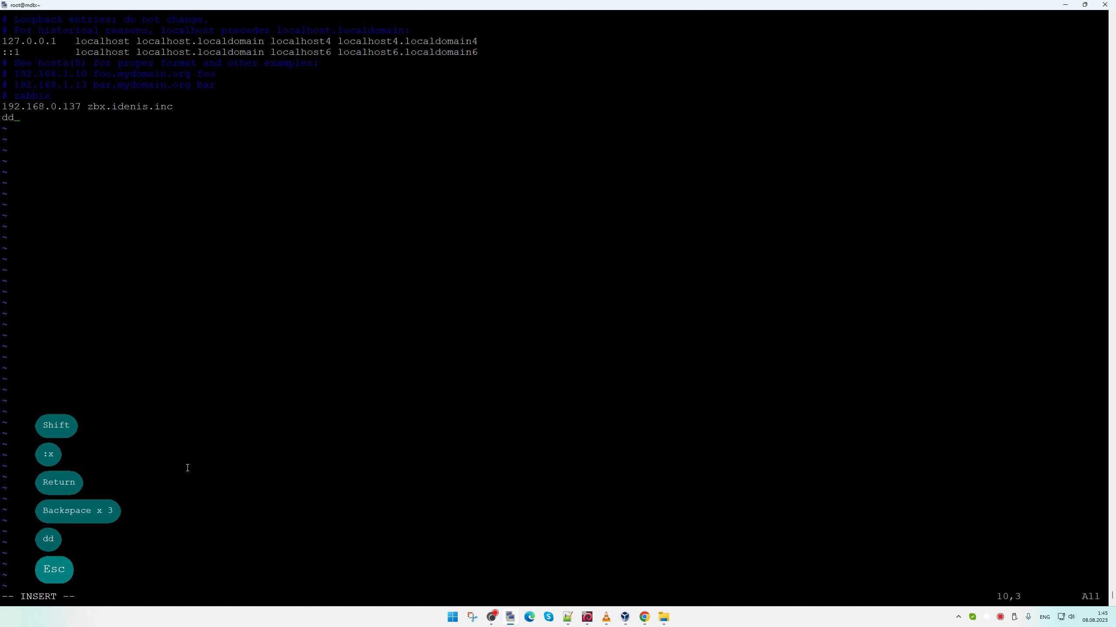
pyautogui.press('d')
pyautogui.press('d')
pyautogui.press('Escape')
pyautogui.write(':x')
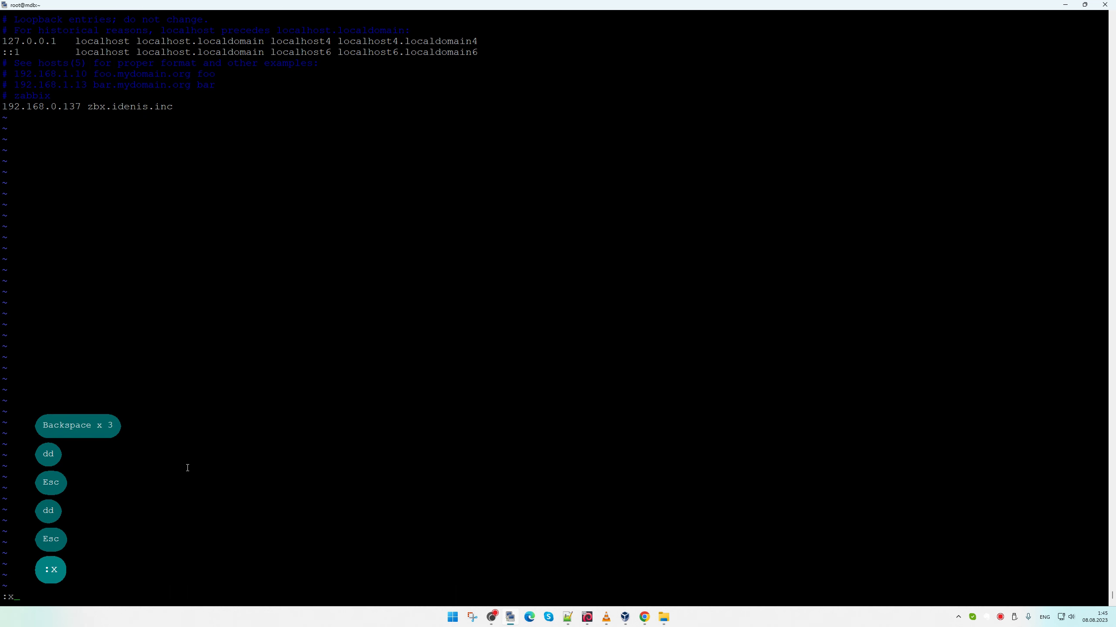
pyautogui.press('Return')
# Clear the terminal and run hostnamectl to display the machine's host details
pyautogui.hotkey('ctrl', 'l')
pyautogui.write('hostnamec')
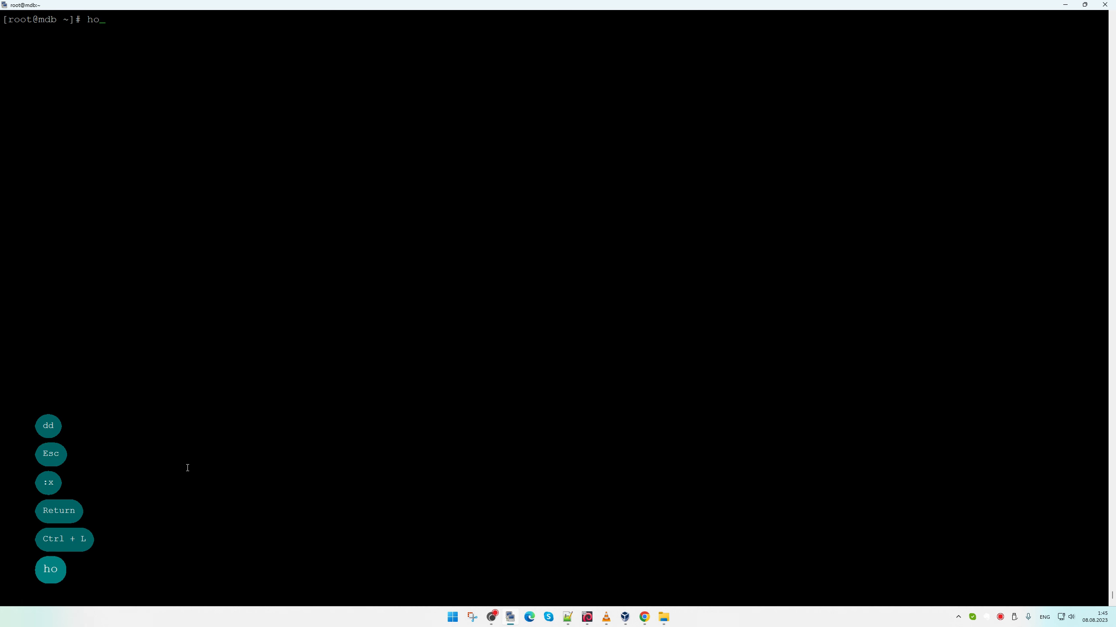
pyautogui.press('Tab')
pyautogui.press('Return')
# Print the contents of /etc/hosts with cat to check the added Zabbix entry
pyautogui.press('Up')
pyautogui.press('Up')
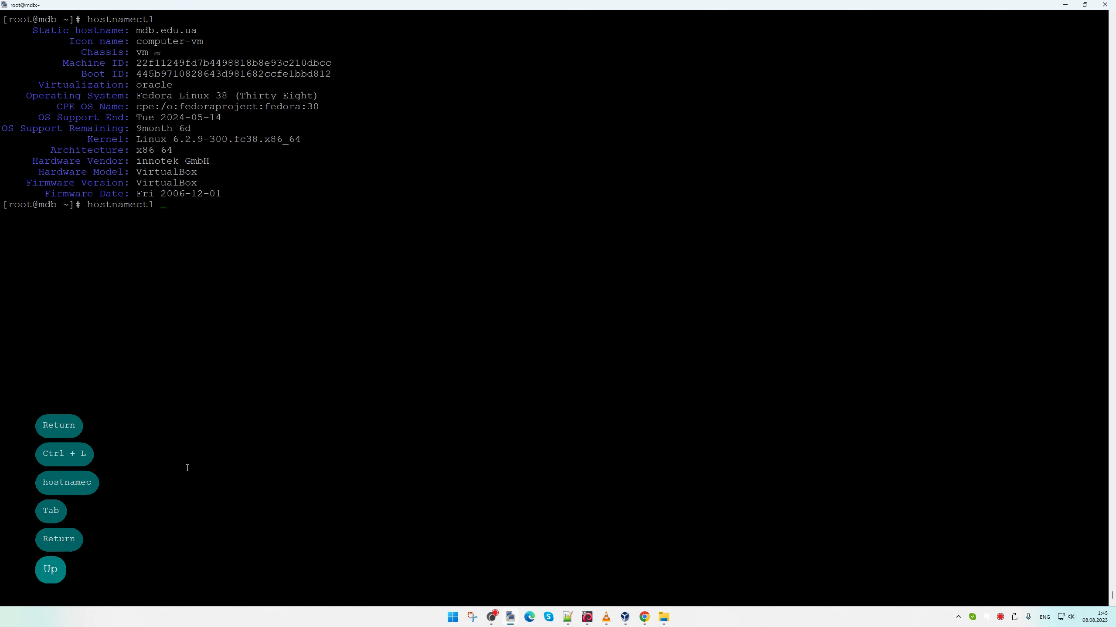
pyautogui.hotkey('ctrl', 'a')
pyautogui.press('Delete')
pyautogui.press('Delete')
pyautogui.press('Delete')
pyautogui.write('cat')
pyautogui.press('Return')
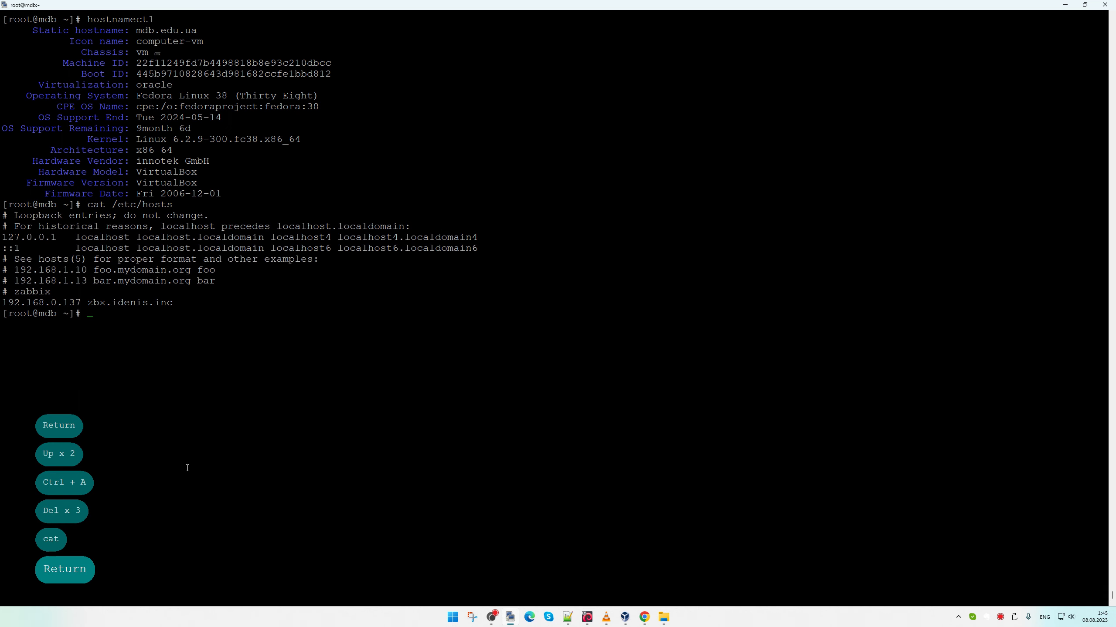
# Switch to the Zabbix web interface in Chrome and open the host configuration list under data collection
pyautogui.click(644, 617)
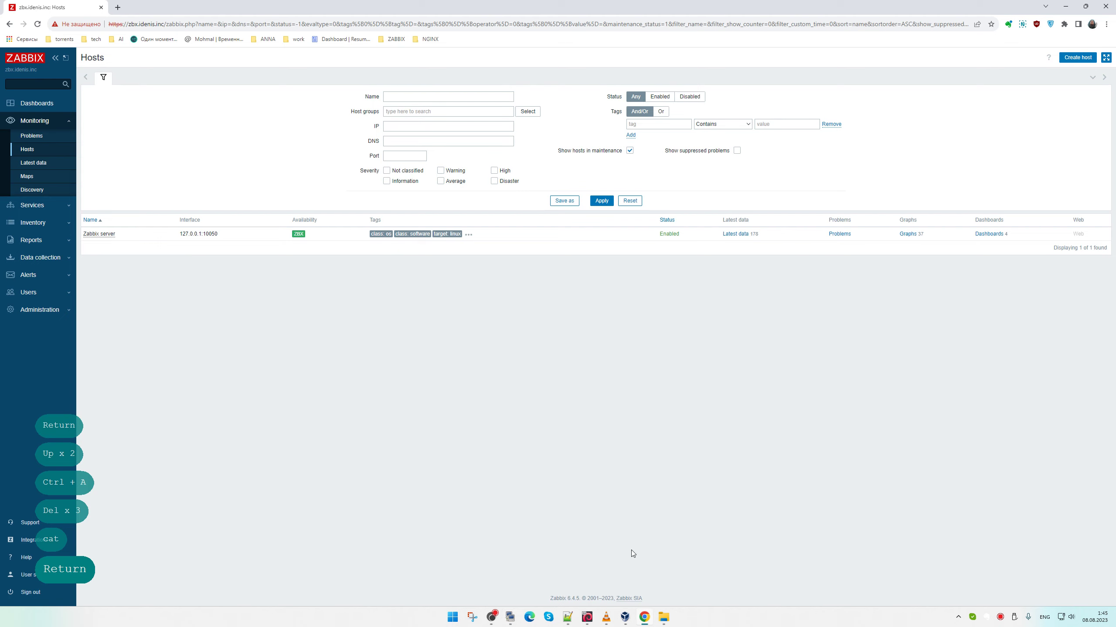
pyautogui.click(37, 24)
pyautogui.click(37, 24)
pyautogui.click(37, 24)
pyautogui.click(37, 106)
pyautogui.click(52, 192)
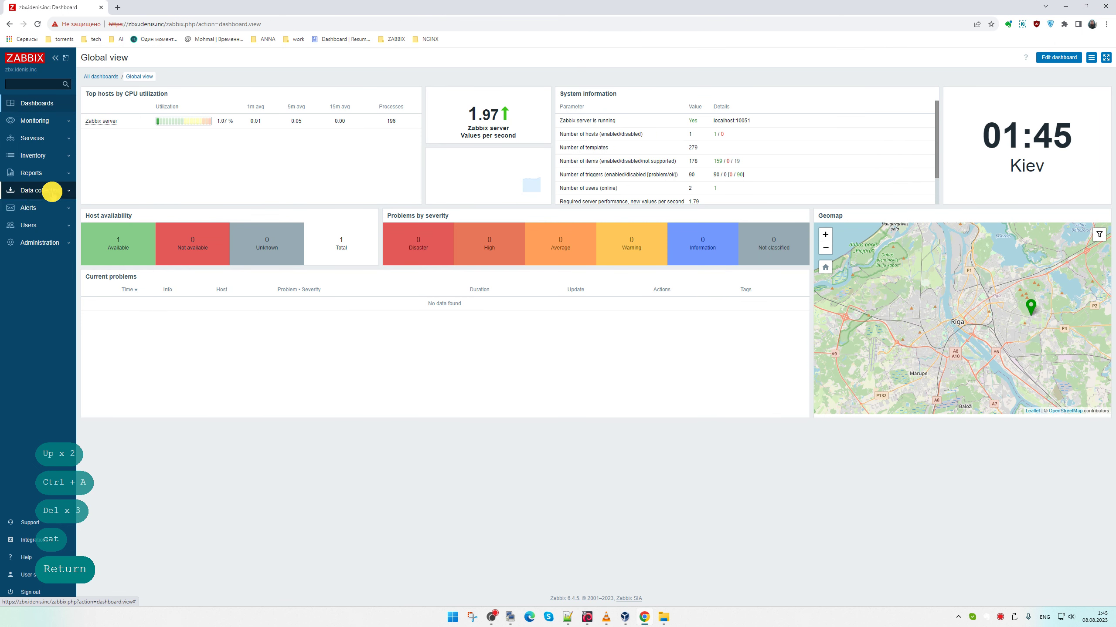
pyautogui.click(44, 246)
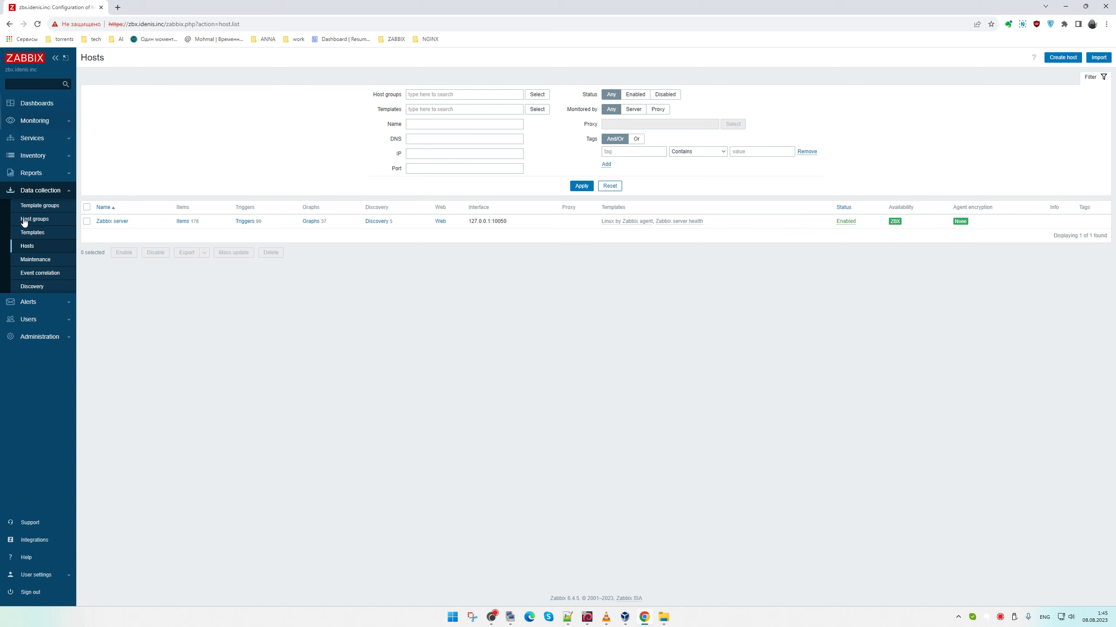
# Open the list of autoregistration actions to review the FedoraLinux action
pyautogui.click(28, 302)
pyautogui.click(39, 222)
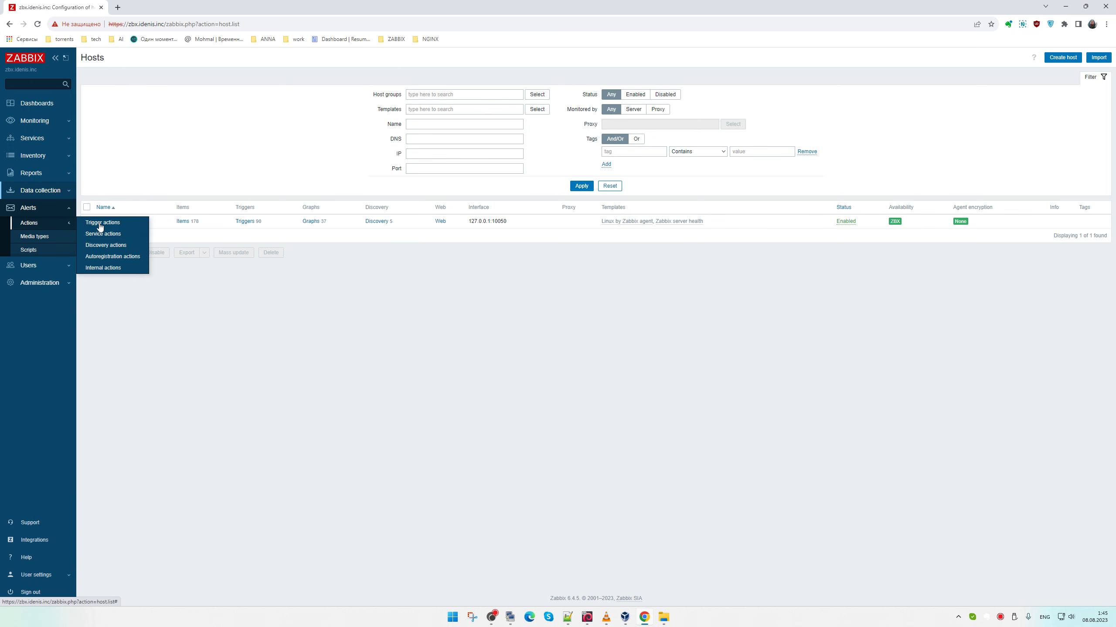
pyautogui.click(119, 257)
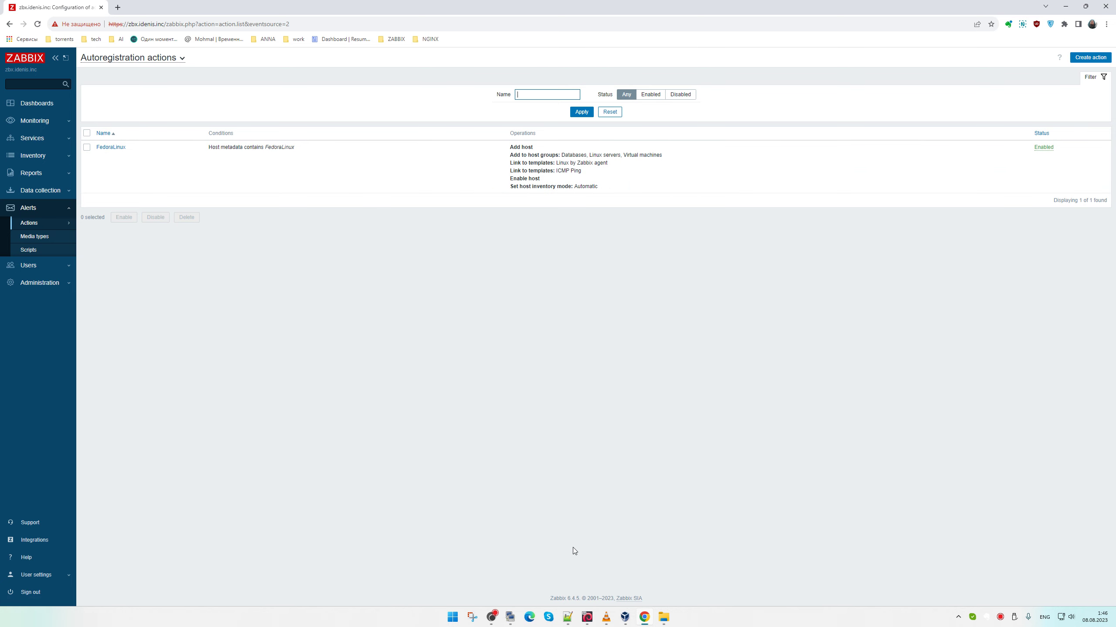
# Switch back to the mdb terminal and print /etc/zabbix_agentd.conf with cat
pyautogui.click(511, 617)
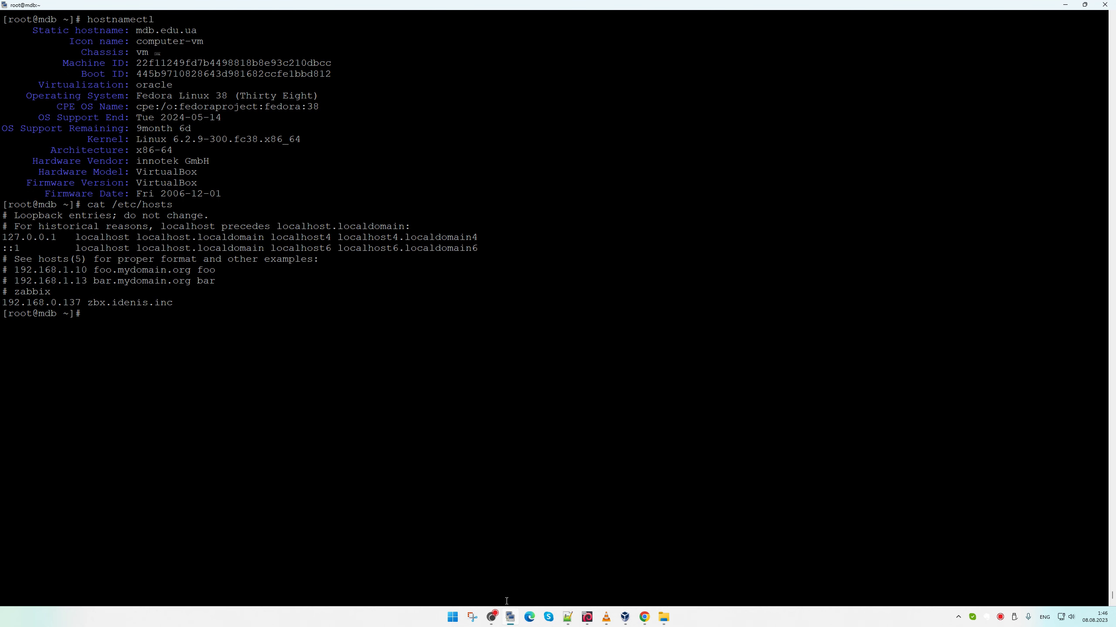
pyautogui.write('cat /e')
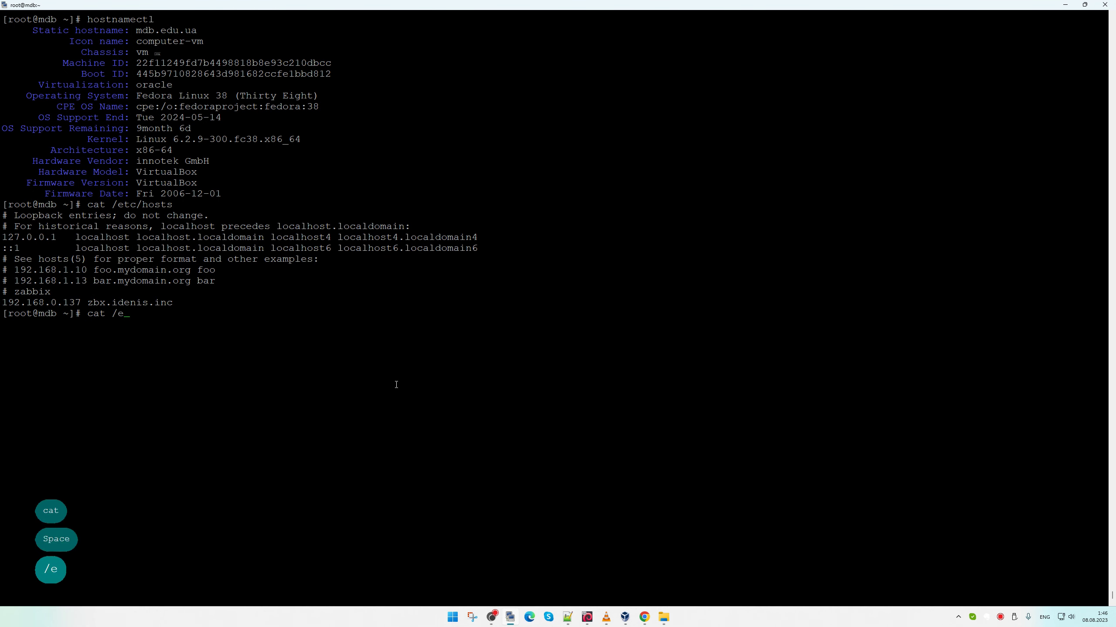
pyautogui.press('Tab')
pyautogui.write('za')
pyautogui.press('Tab')
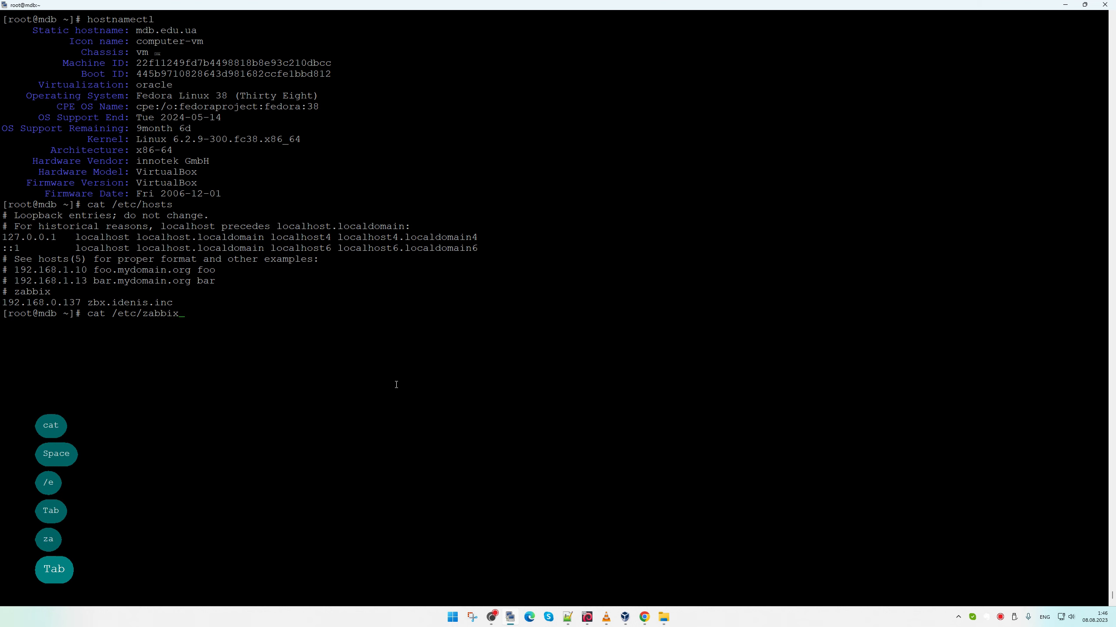
pyautogui.write('z')
pyautogui.press('BackSpace')
pyautogui.press('Tab')
pyautogui.press('Tab')
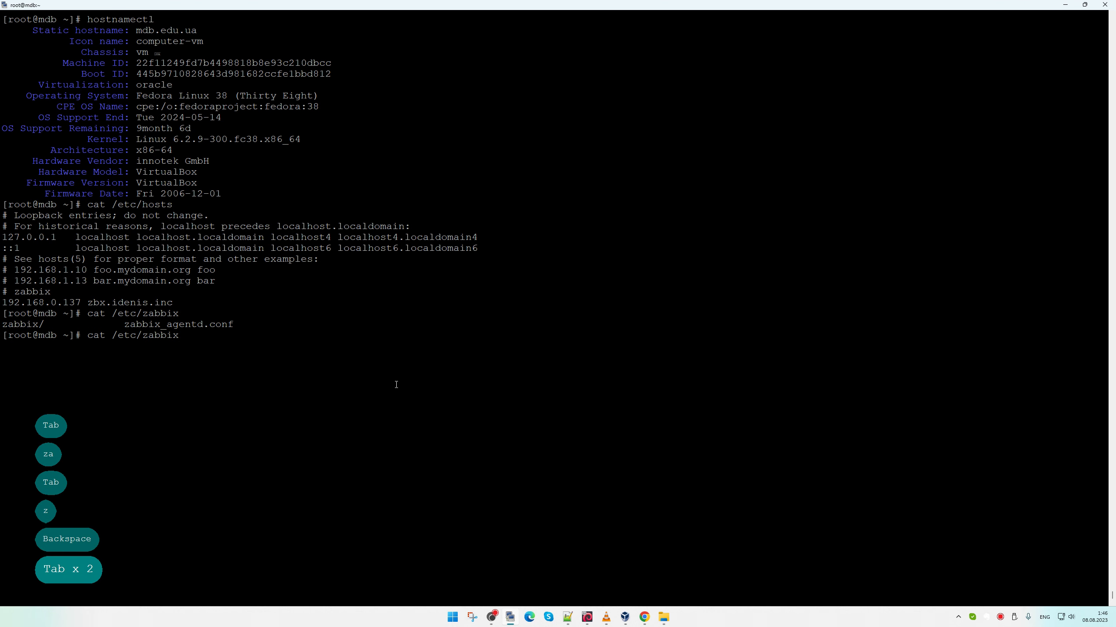
pyautogui.write('_')
pyautogui.press('Tab')
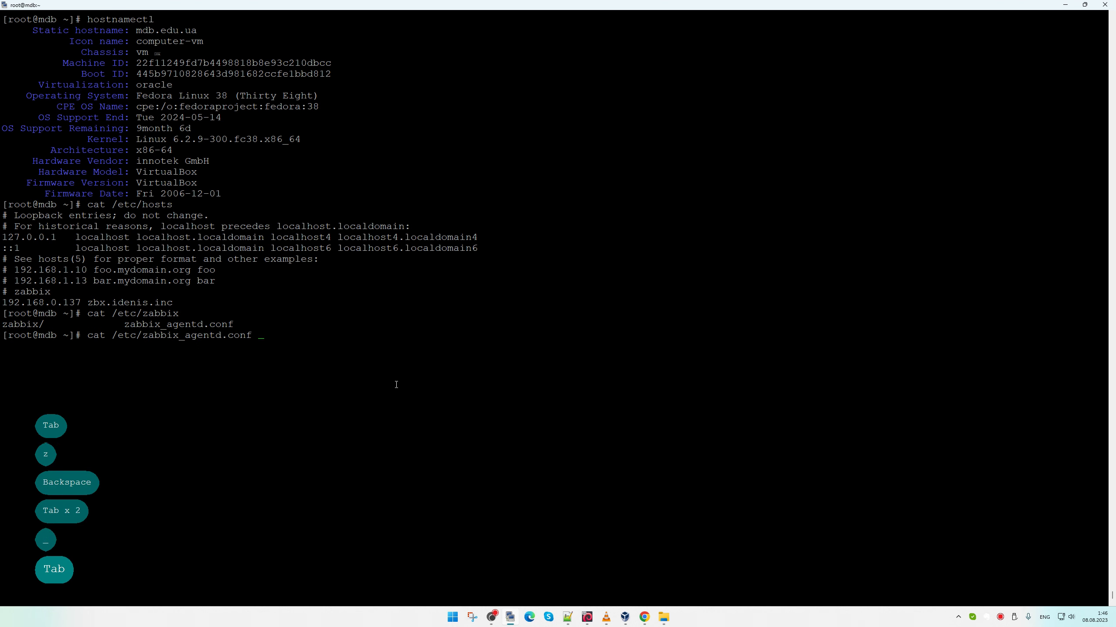
pyautogui.press('Return')
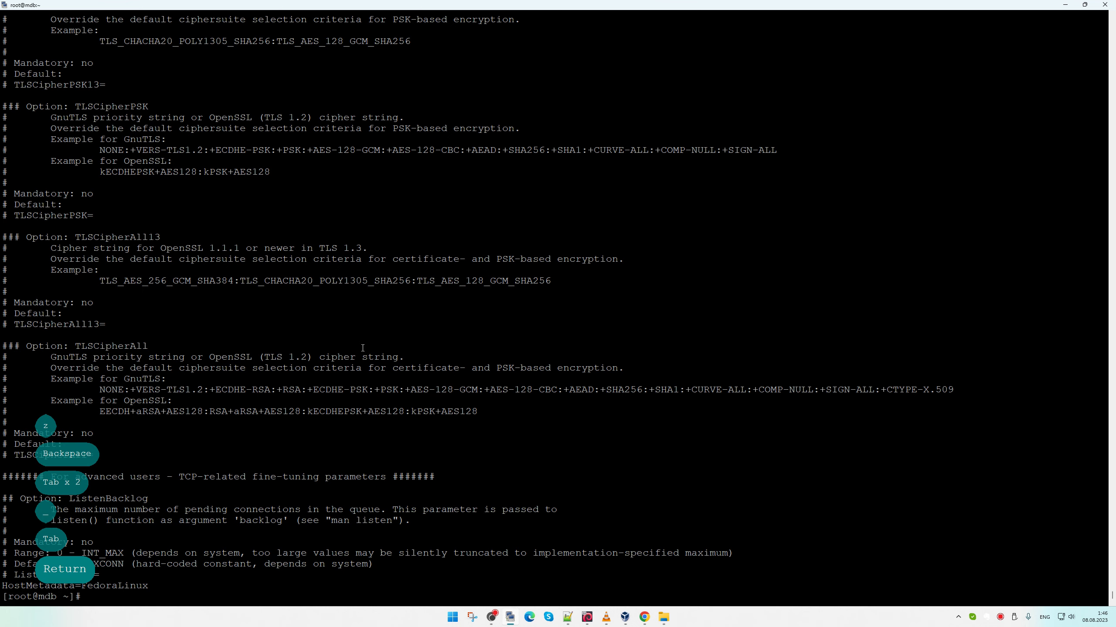
# Open /etc/zabbix_agentd.conf in vim
pyautogui.press('Up')
pyautogui.hotkey('ctrl', 'a')
pyautogui.hotkey('ctrl', 'Delete')
pyautogui.press('Delete')
pyautogui.press('Delete')
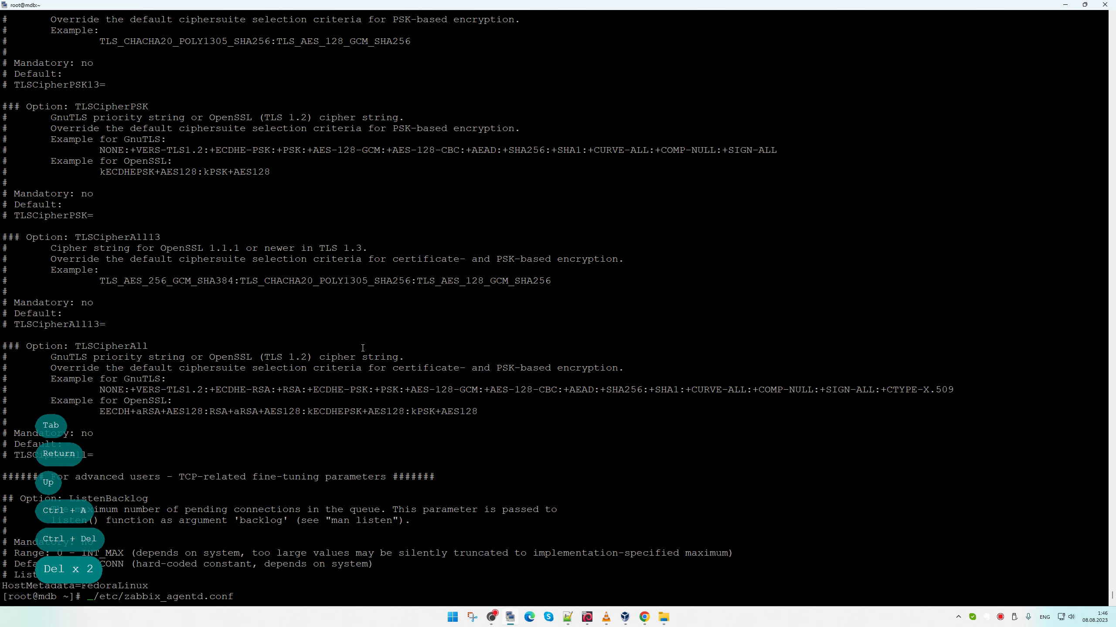
pyautogui.write('vim')
pyautogui.press('Return')
# In the passive checks section, replace "com" with "idenis" in the Server parameter so it reads zbx.idenis.ua
pyautogui.press('Down')
pyautogui.press('Down')
pyautogui.press('Down')
pyautogui.press('Down')
pyautogui.press('Down')
pyautogui.press('Down')
pyautogui.press('Down')
pyautogui.press('Down')
pyautogui.press('Down')
pyautogui.press('Down')
pyautogui.press('Down')
pyautogui.press('Down')
pyautogui.press('Down')
pyautogui.press('Down')
pyautogui.press('Down')
pyautogui.press('Down')
pyautogui.press('Down')
pyautogui.press('Down')
pyautogui.press('Down')
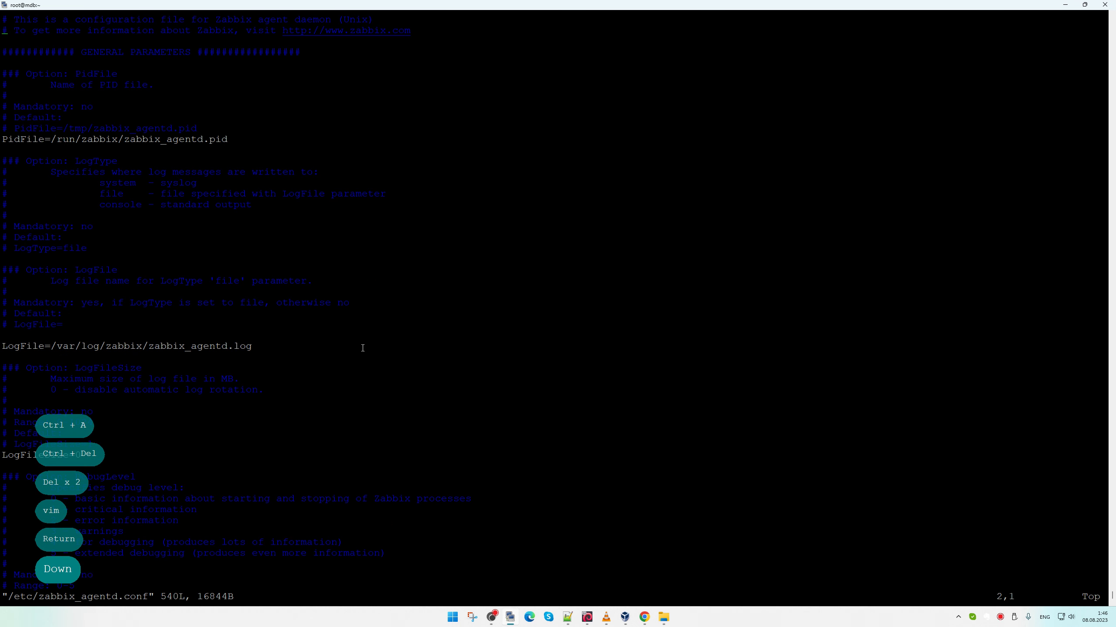
pyautogui.press('Down')
pyautogui.press('Down')
pyautogui.press('Down')
pyautogui.press('Down')
pyautogui.press('Down')
pyautogui.press('Down')
pyautogui.press('Down')
pyautogui.press('Down')
pyautogui.press('Down')
pyautogui.press('Down')
pyautogui.press('Down')
pyautogui.press('Down')
pyautogui.press('Down')
pyautogui.press('Down')
pyautogui.press('Down')
pyautogui.press('Down')
pyautogui.press('Down')
pyautogui.press('Down')
pyautogui.press('Down')
pyautogui.press('Down')
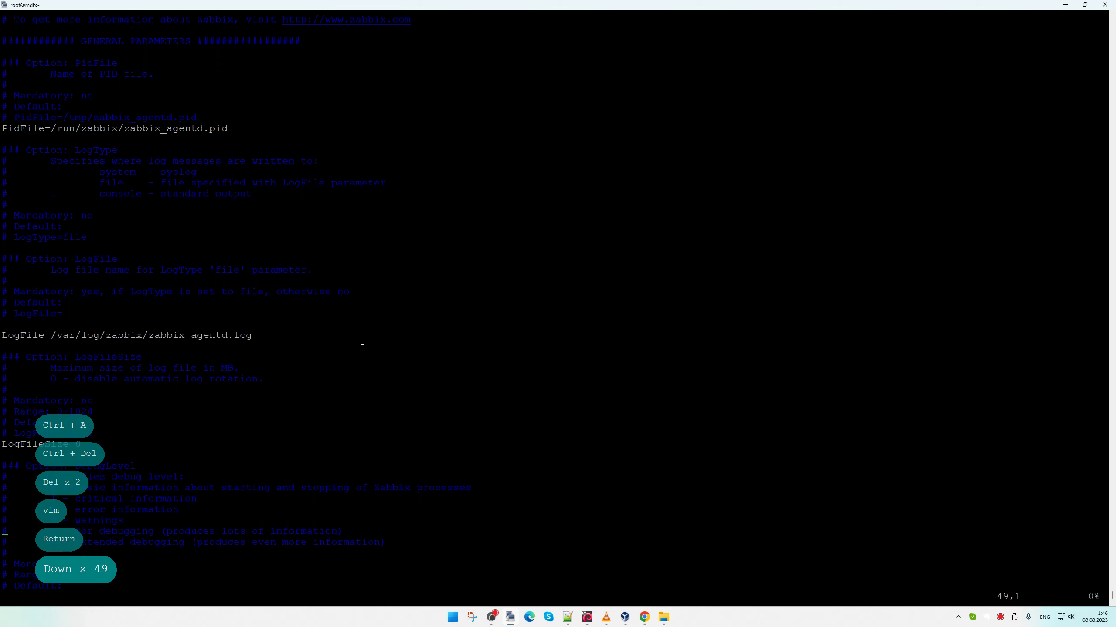
pyautogui.press('Down')
pyautogui.press('Down')
pyautogui.press('Down')
pyautogui.press('Down')
pyautogui.press('Down')
pyautogui.press('Down')
pyautogui.press('Down')
pyautogui.press('Down')
pyautogui.press('Down')
pyautogui.press('Down')
pyautogui.press('Down')
pyautogui.press('Down')
pyautogui.press('Down')
pyautogui.press('Down')
pyautogui.press('Down')
pyautogui.press('Down')
pyautogui.press('Down')
pyautogui.press('Down')
pyautogui.press('Down')
pyautogui.press('Down')
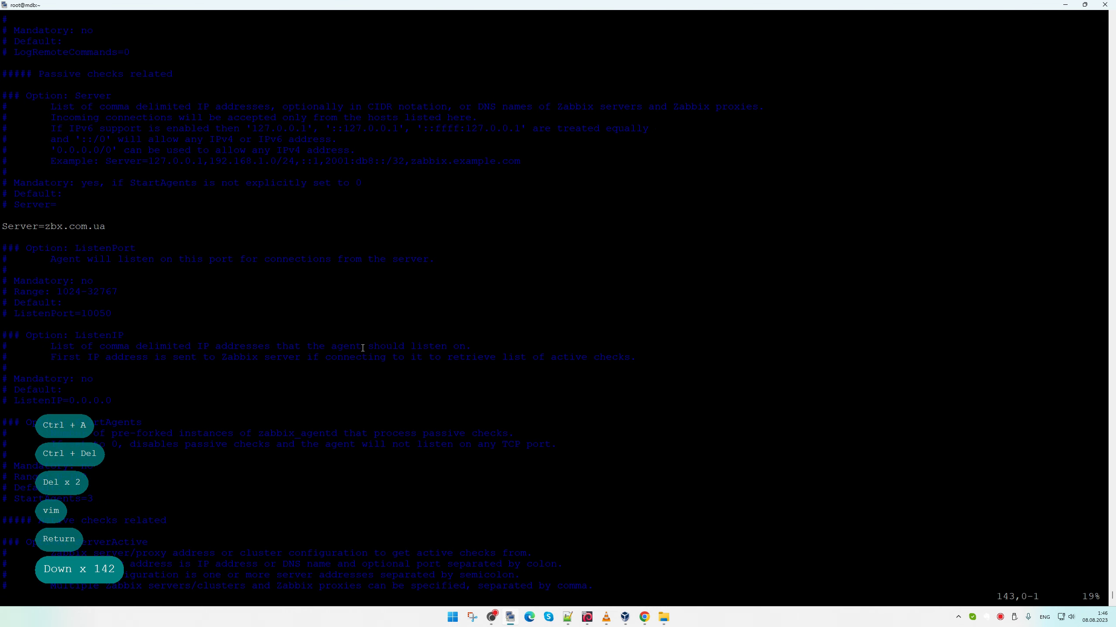
pyautogui.press('Up')
pyautogui.press('Up')
pyautogui.press('Up')
pyautogui.press('Up')
pyautogui.press('Up')
pyautogui.press('Up')
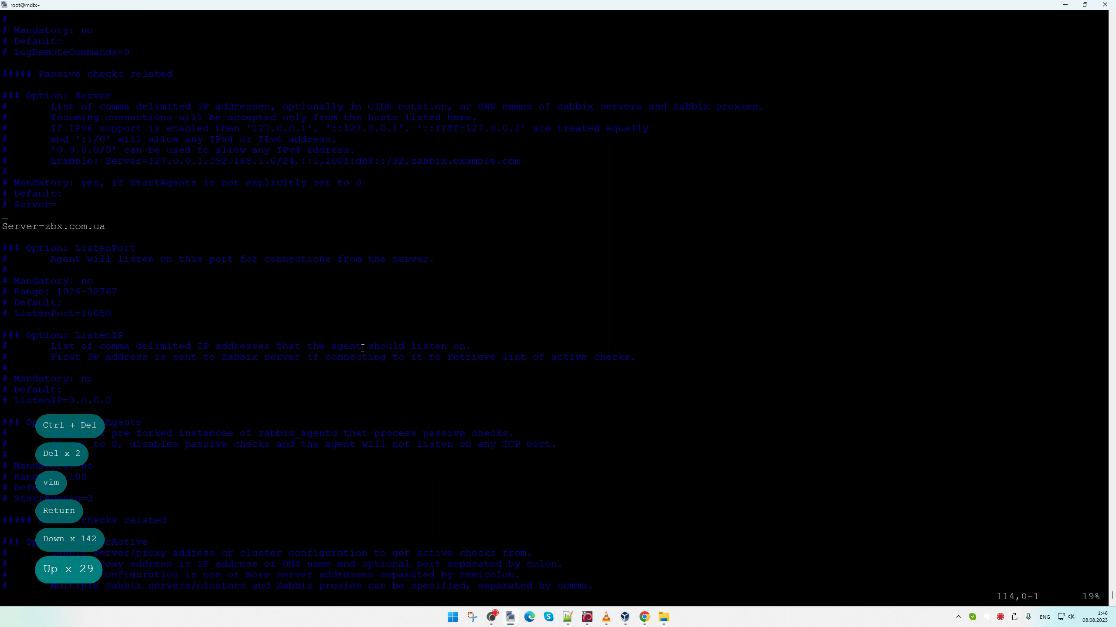
pyautogui.press('Down')
pyautogui.press('Right')
pyautogui.press('Right')
pyautogui.press('Right')
pyautogui.press('Right')
pyautogui.press('Right')
pyautogui.press('Right')
pyautogui.press('Right')
pyautogui.press('Right')
pyautogui.press('Right')
pyautogui.press('Right')
pyautogui.press('Right')
pyautogui.press('Right')
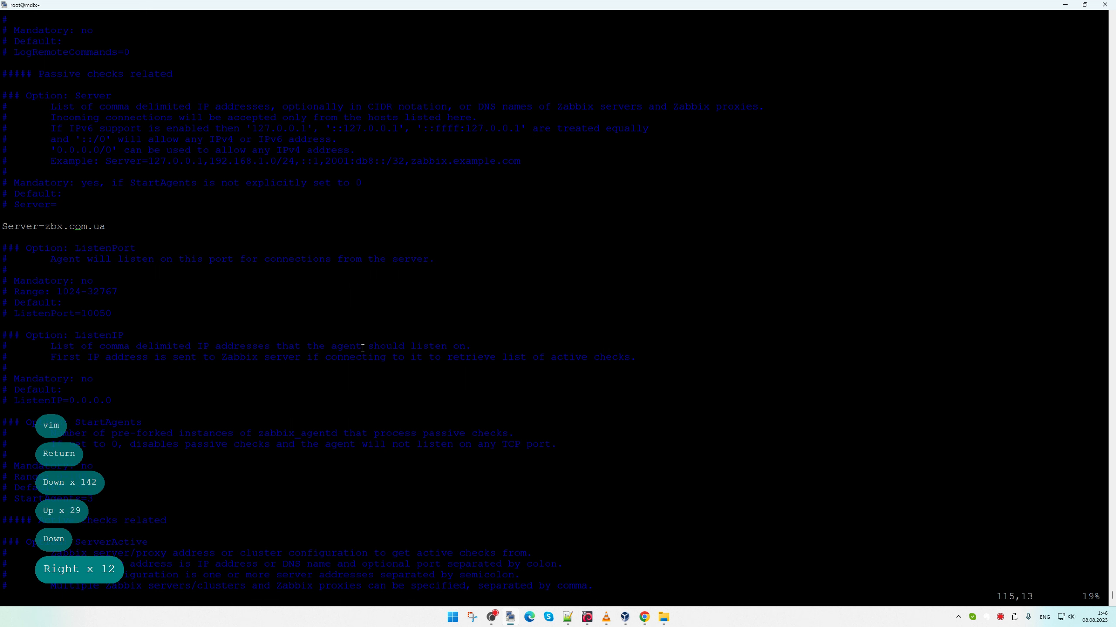
pyautogui.press('Left')
pyautogui.press('Delete')
pyautogui.press('Delete')
pyautogui.press('Delete')
pyautogui.write('i')
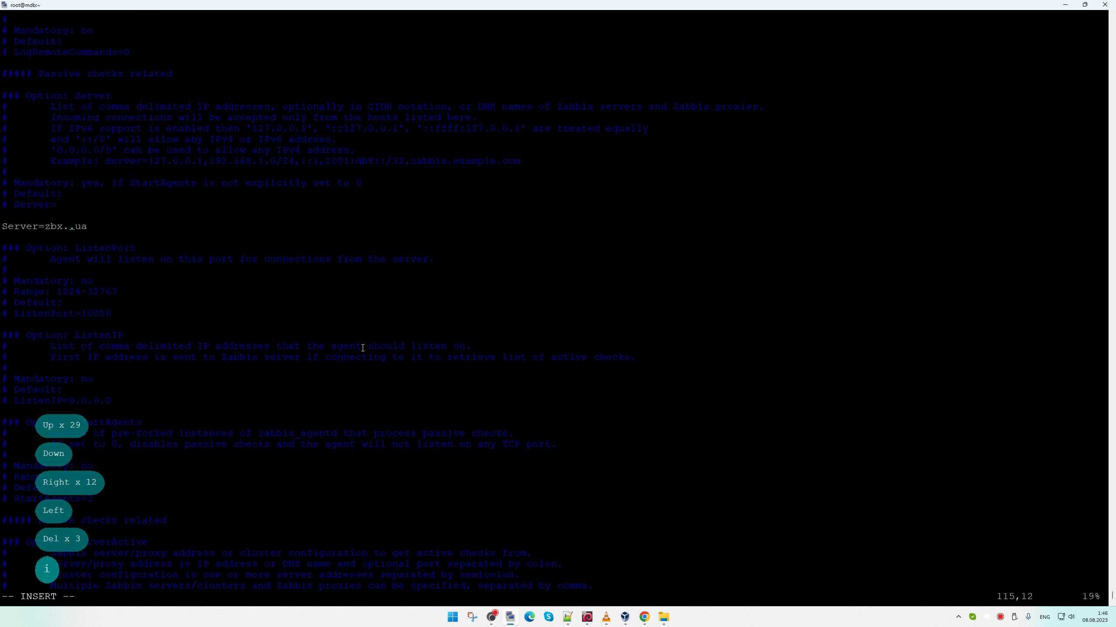
pyautogui.write('idenis')
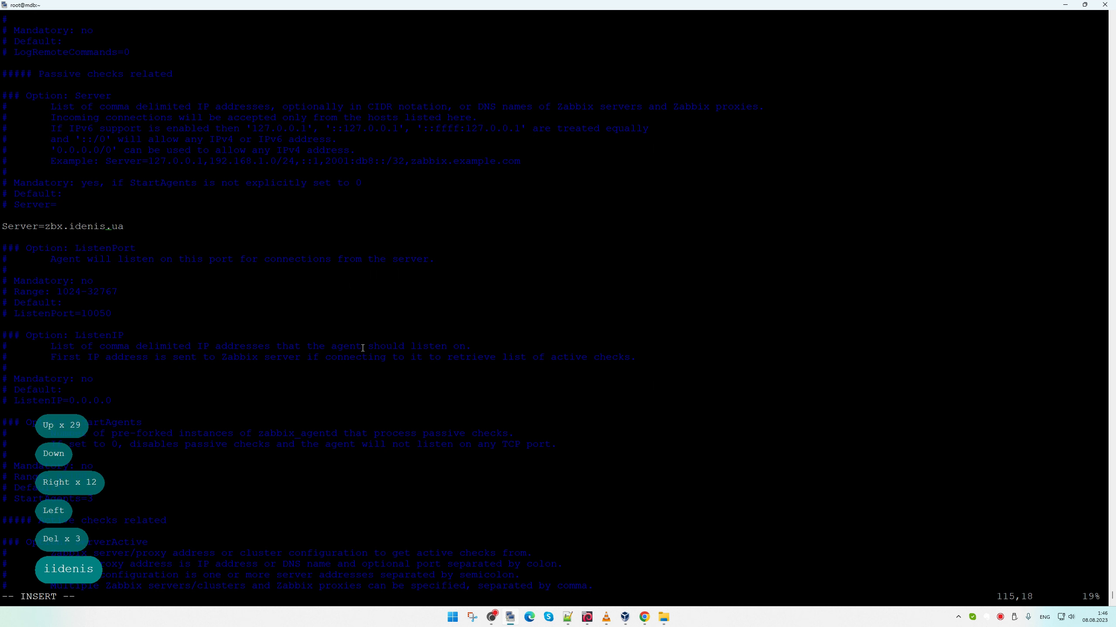
# In the active checks section, replace "com" with "idenis" in the ServerActive parameter so it reads zbx.idenis.ua
pyautogui.press('Down')
pyautogui.press('Down')
pyautogui.press('Down')
pyautogui.press('Down')
pyautogui.press('Down')
pyautogui.press('Down')
pyautogui.press('Down')
pyautogui.press('Down')
pyautogui.press('Down')
pyautogui.press('Down')
pyautogui.press('Down')
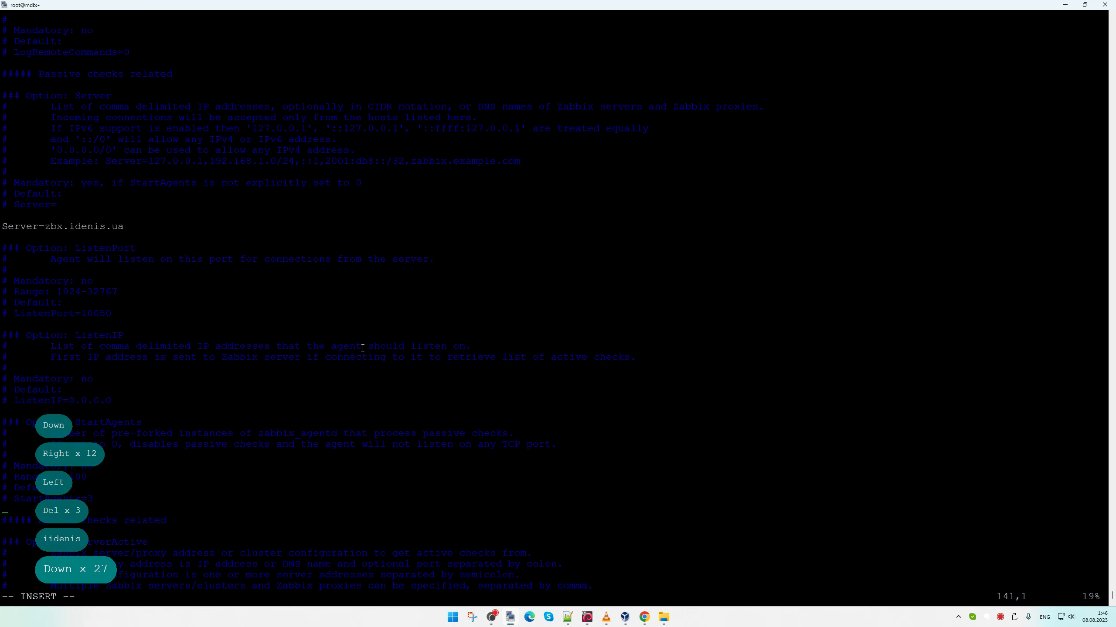
pyautogui.press('Down')
pyautogui.press('Down')
pyautogui.press('Down')
pyautogui.press('Down')
pyautogui.press('Down')
pyautogui.press('Down')
pyautogui.press('Down')
pyautogui.press('Down')
pyautogui.press('Down')
pyautogui.press('Down')
pyautogui.press('Down')
pyautogui.press('Down')
pyautogui.press('Down')
pyautogui.press('Down')
pyautogui.press('Down')
pyautogui.press('Down')
pyautogui.press('Down')
pyautogui.press('Down')
pyautogui.press('Down')
pyautogui.press('Down')
pyautogui.press('Up')
pyautogui.press('Up')
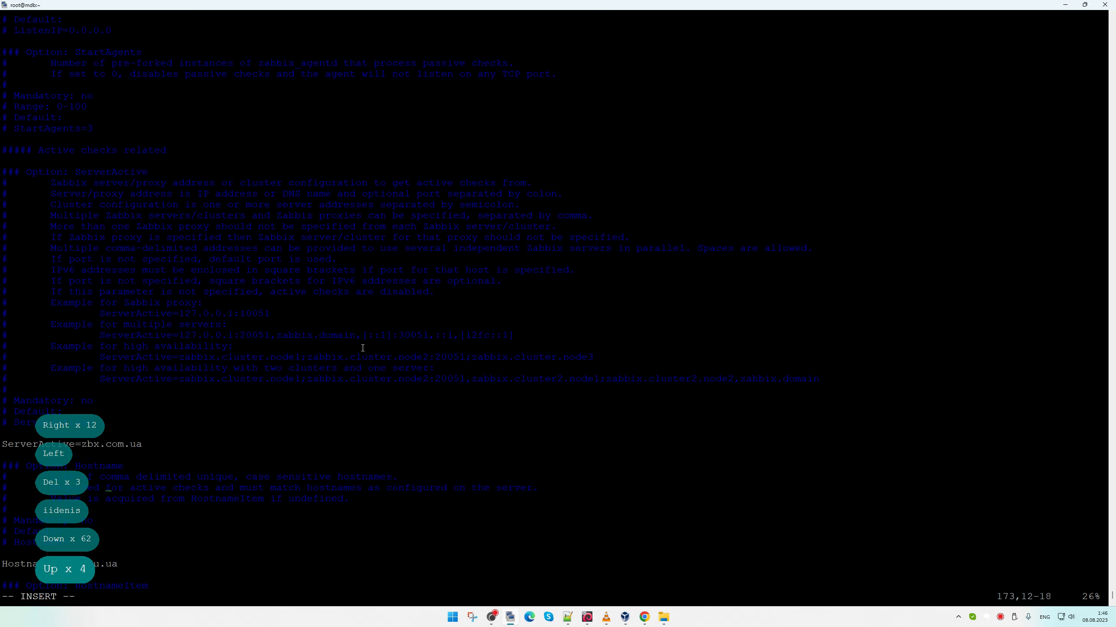
pyautogui.press('Up')
pyautogui.press('Up')
pyautogui.press('Up')
pyautogui.press('Up')
pyautogui.press('Down')
pyautogui.press('Down')
pyautogui.press('Down')
pyautogui.press('Delete')
pyautogui.press('Delete')
pyautogui.press('Delete')
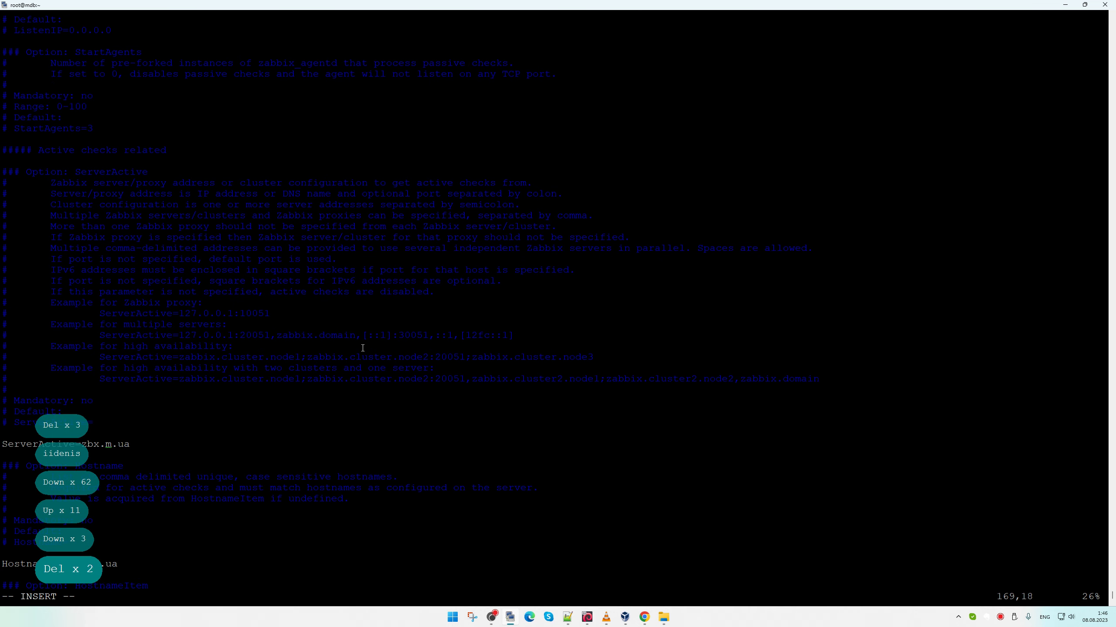
pyautogui.write('i')
pyautogui.write('denis')
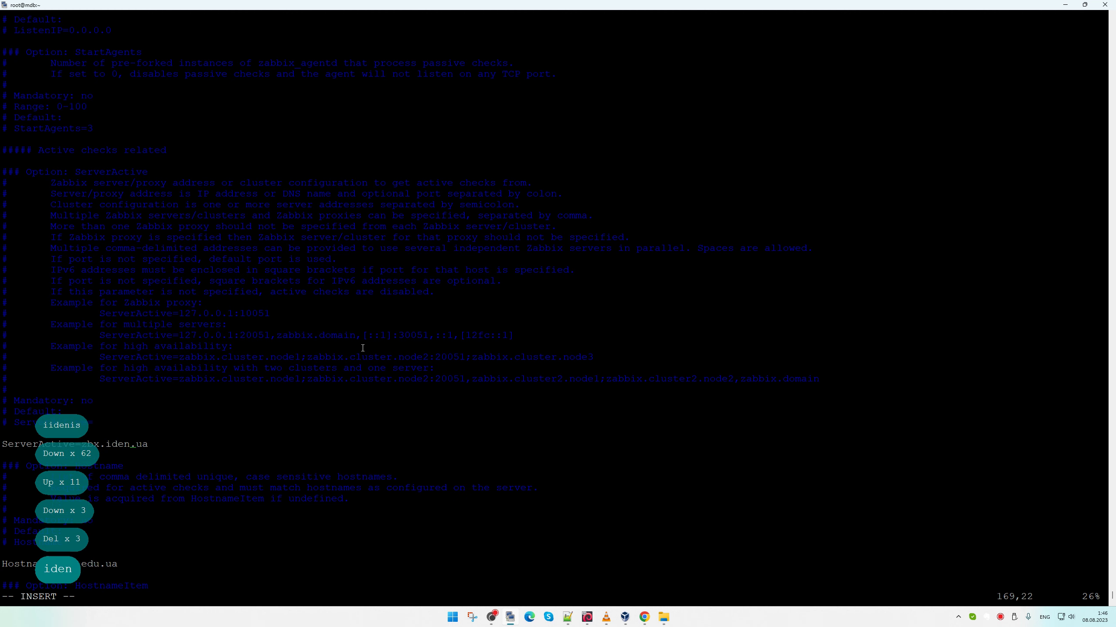
# Save the changes to /etc/zabbix_agentd.conf and quit vim
pyautogui.press('Escape')
pyautogui.write(':x')
pyautogui.press('Return')
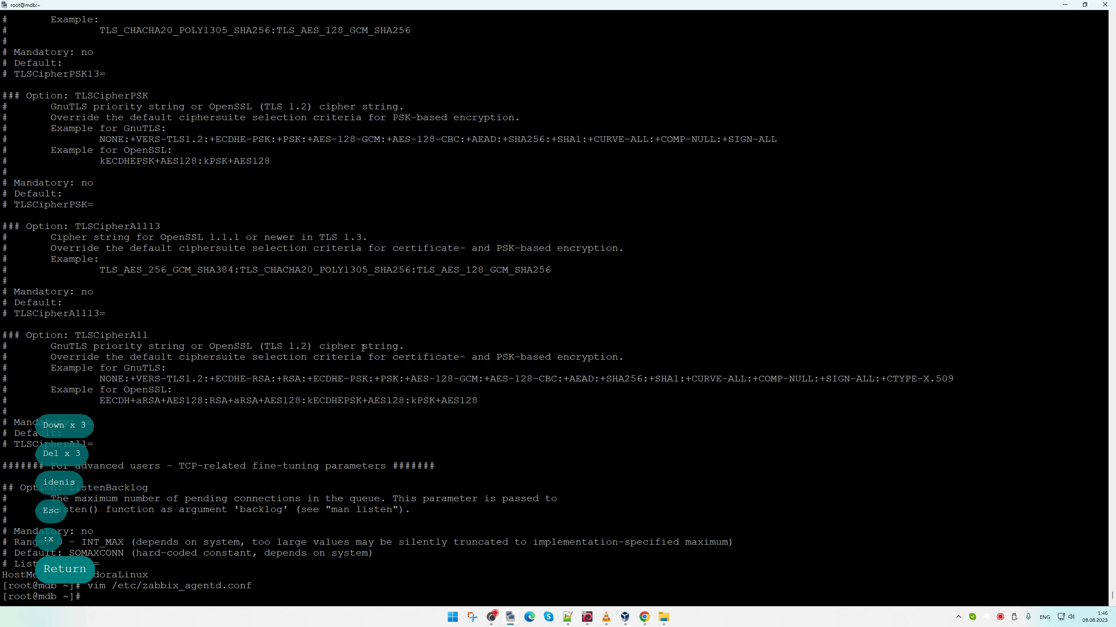
# Restart the zabbix-agent service with systemctl
pyautogui.write('systemc')
pyautogui.press('Tab')
pyautogui.write('res')
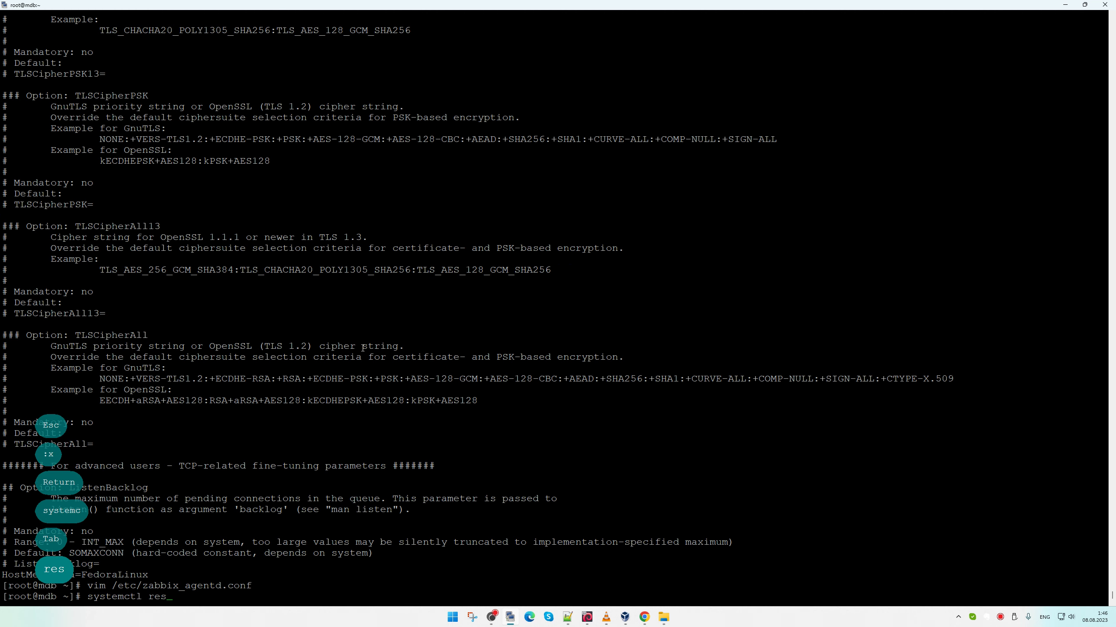
pyautogui.write('tart za')
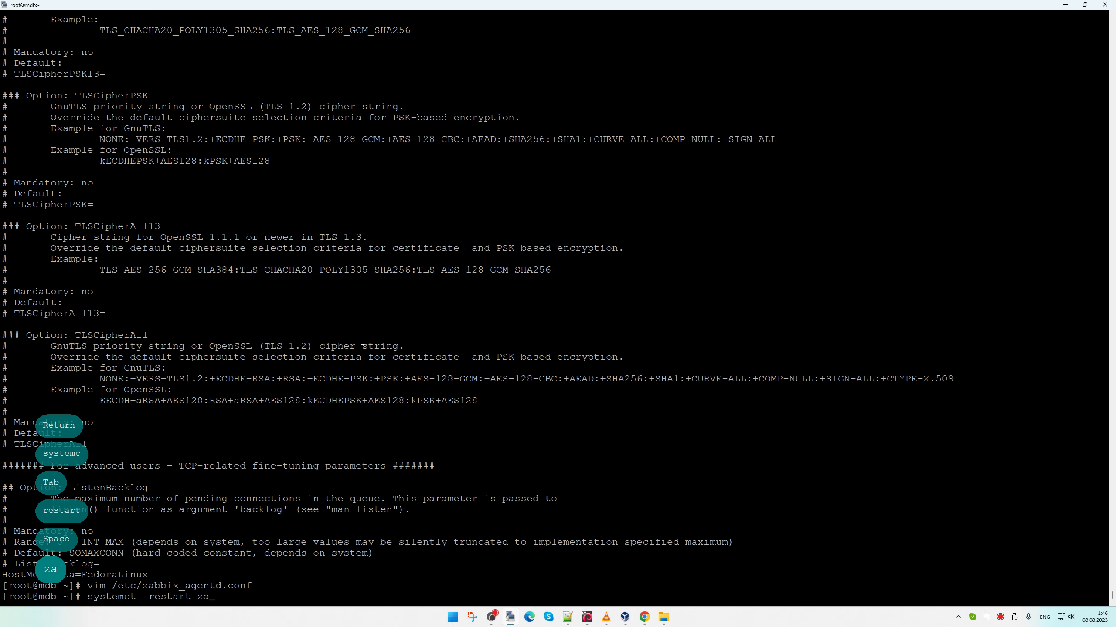
pyautogui.write('bbix')
pyautogui.press('Tab')
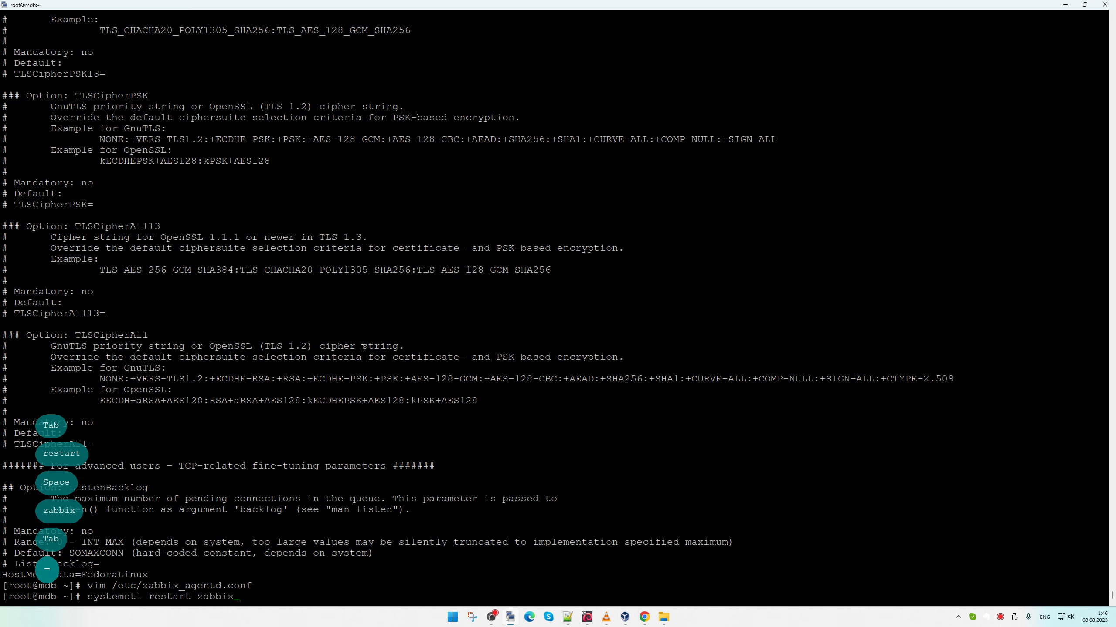
pyautogui.write('-agent')
pyautogui.press('Return')
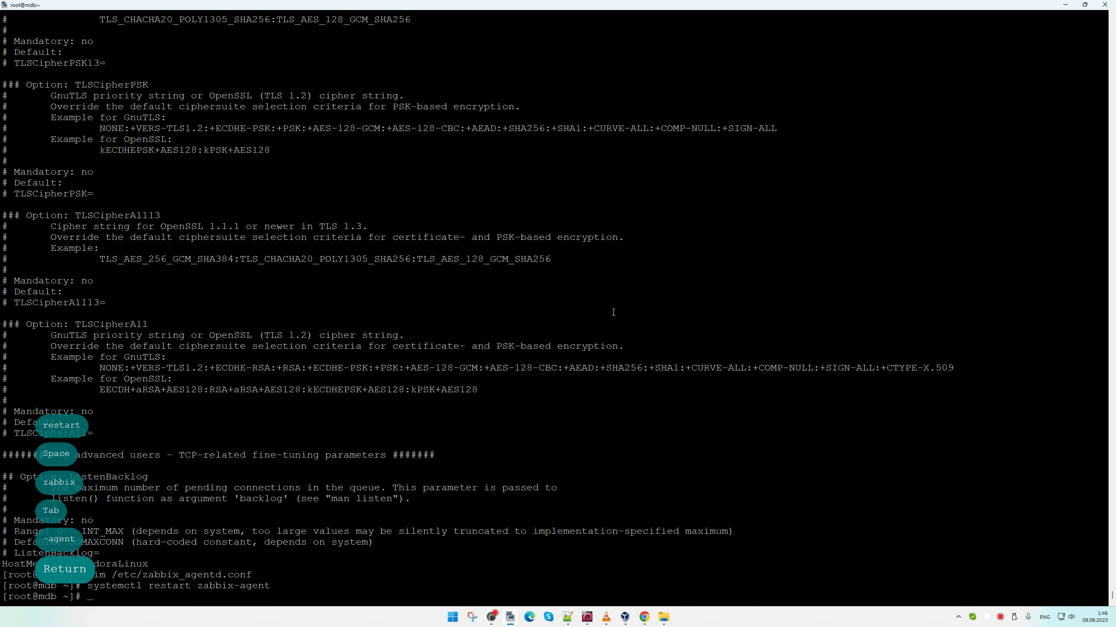
# Switch to the Zabbix web interface in Chrome and open the list of monitored hosts
pyautogui.click(644, 617)
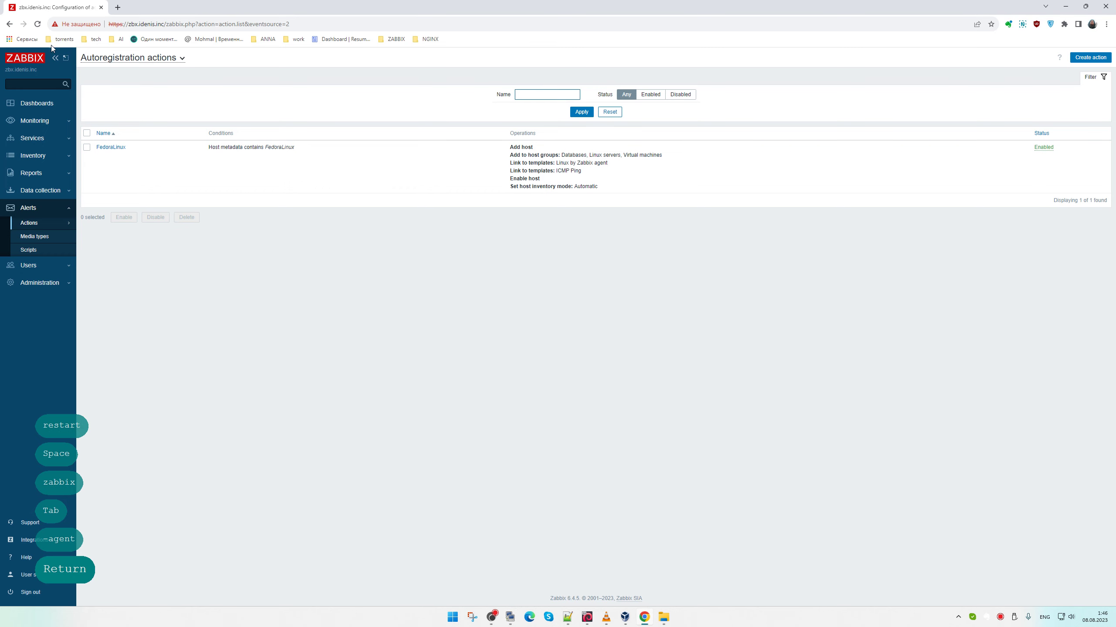
pyautogui.click(32, 104)
pyautogui.click(34, 120)
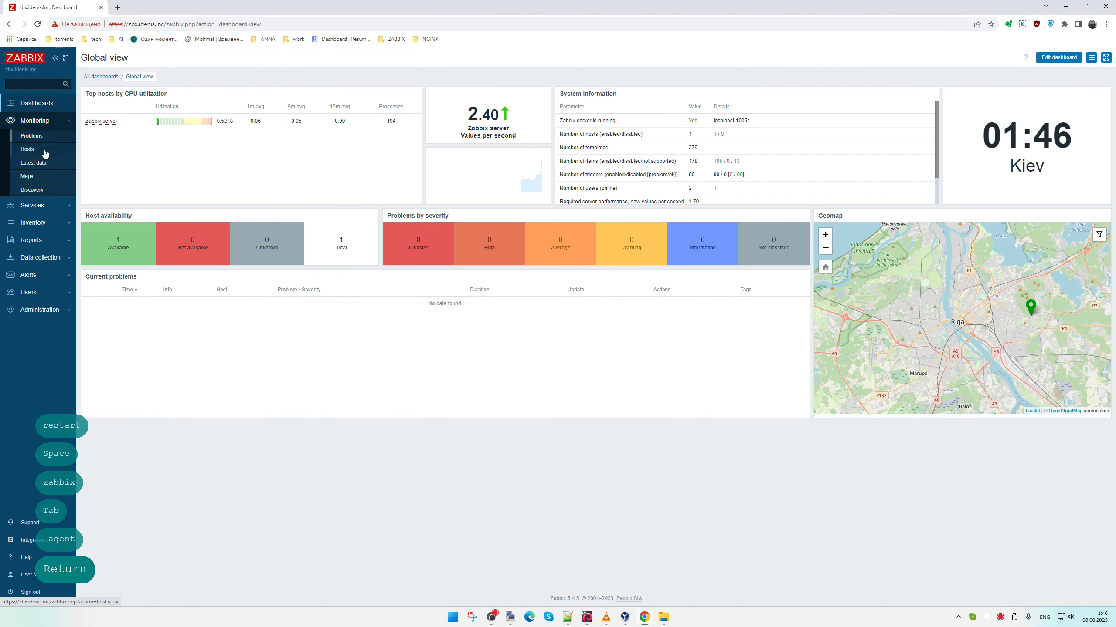
pyautogui.click(44, 149)
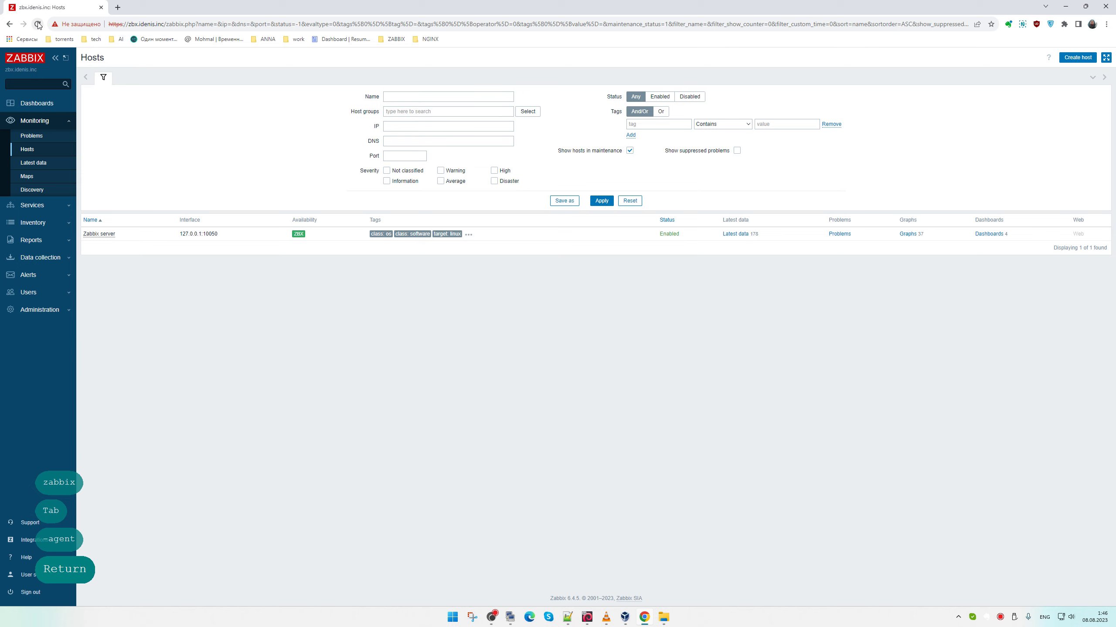
# Reload the Hosts page repeatedly to check whether the mdb host has been registered
pyautogui.click(38, 24)
pyautogui.click(38, 24)
pyautogui.click(38, 24)
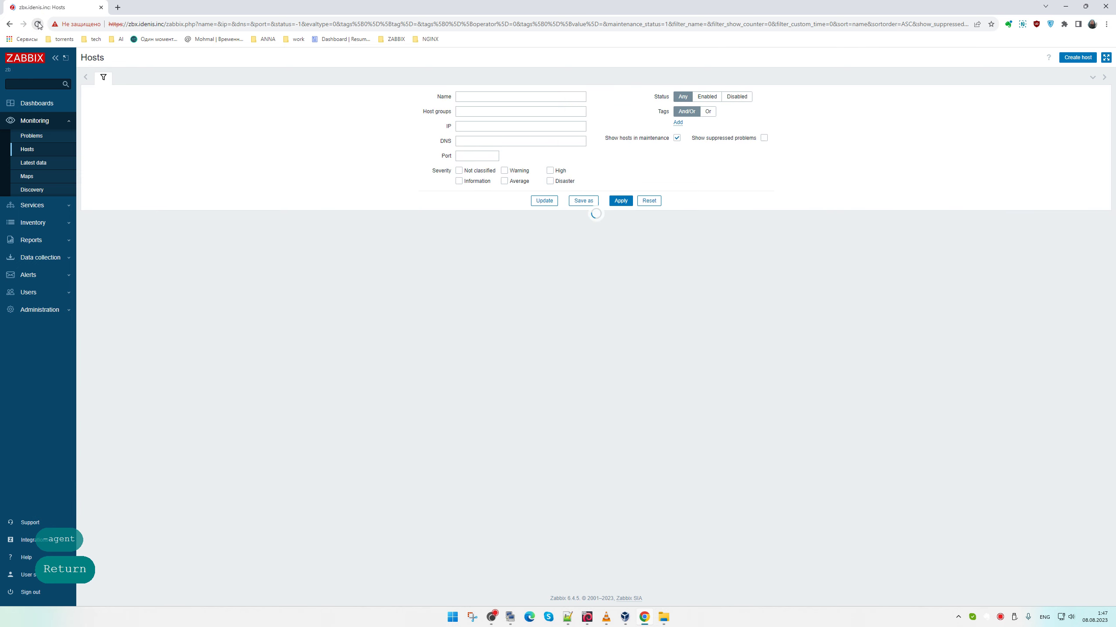
pyautogui.click(38, 24)
pyautogui.click(38, 24)
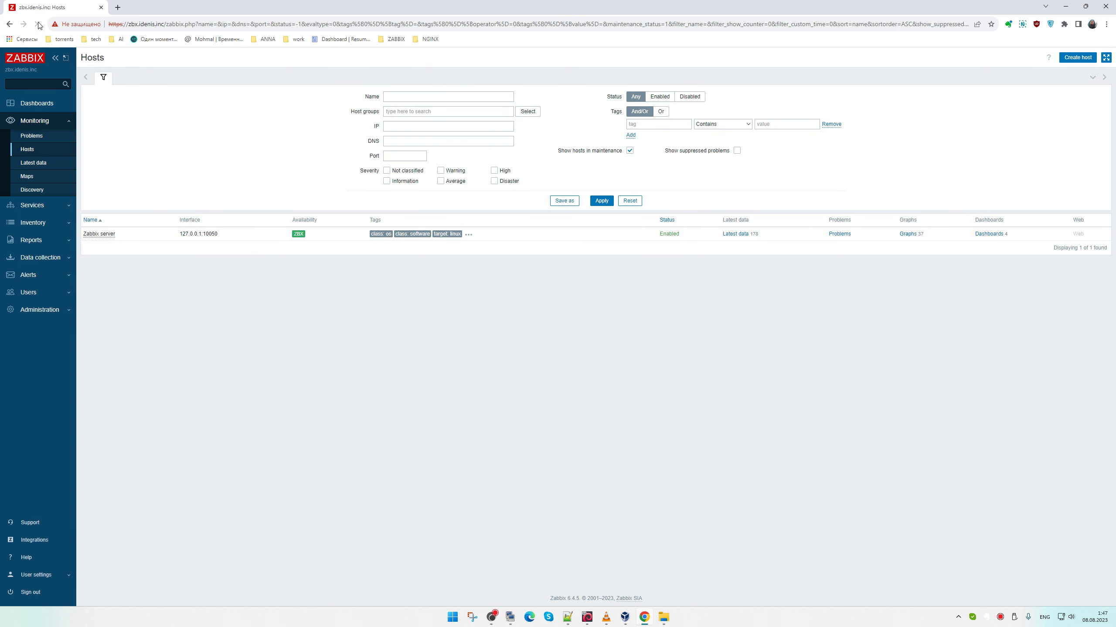
pyautogui.click(38, 25)
pyautogui.click(38, 24)
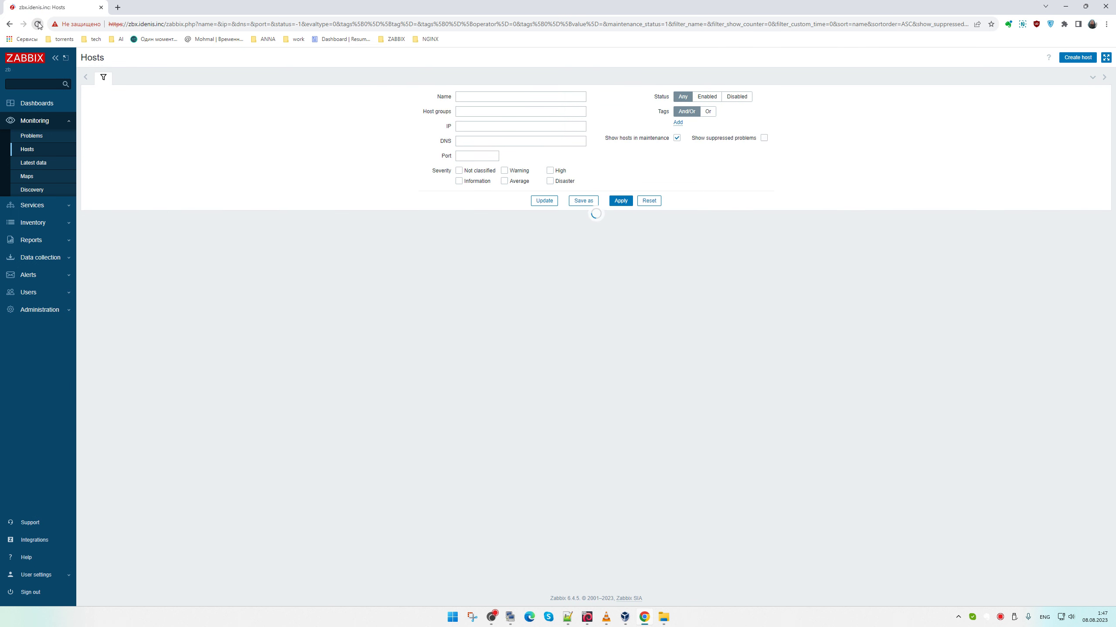
pyautogui.click(39, 25)
# Open the list of autoregistration actions to recheck the FedoraLinux action's conditions and operations
pyautogui.click(42, 275)
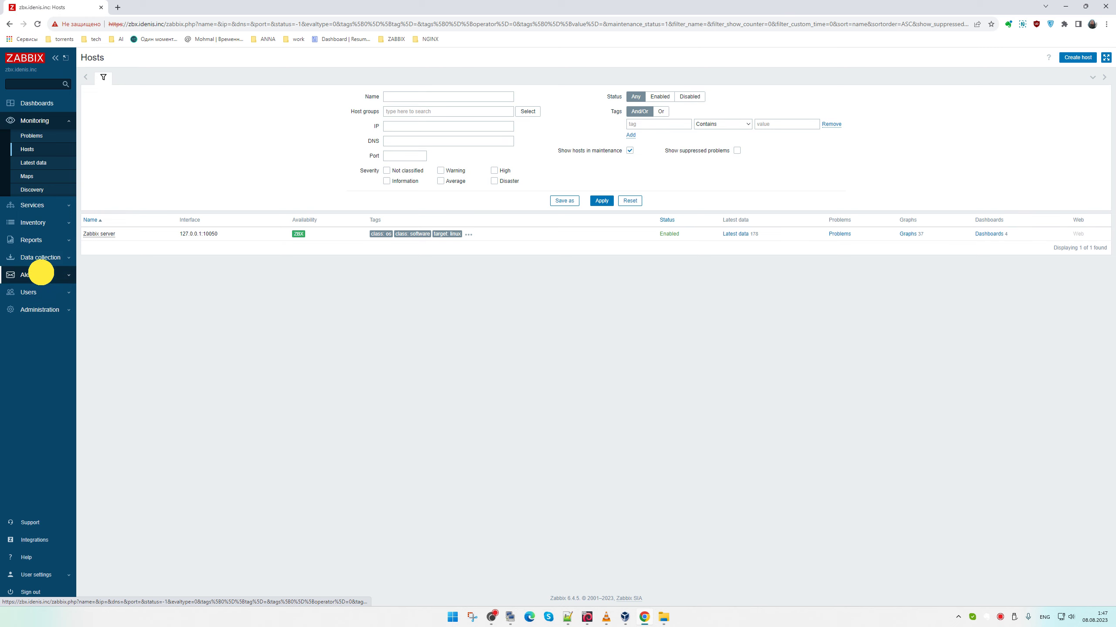
pyautogui.click(54, 221)
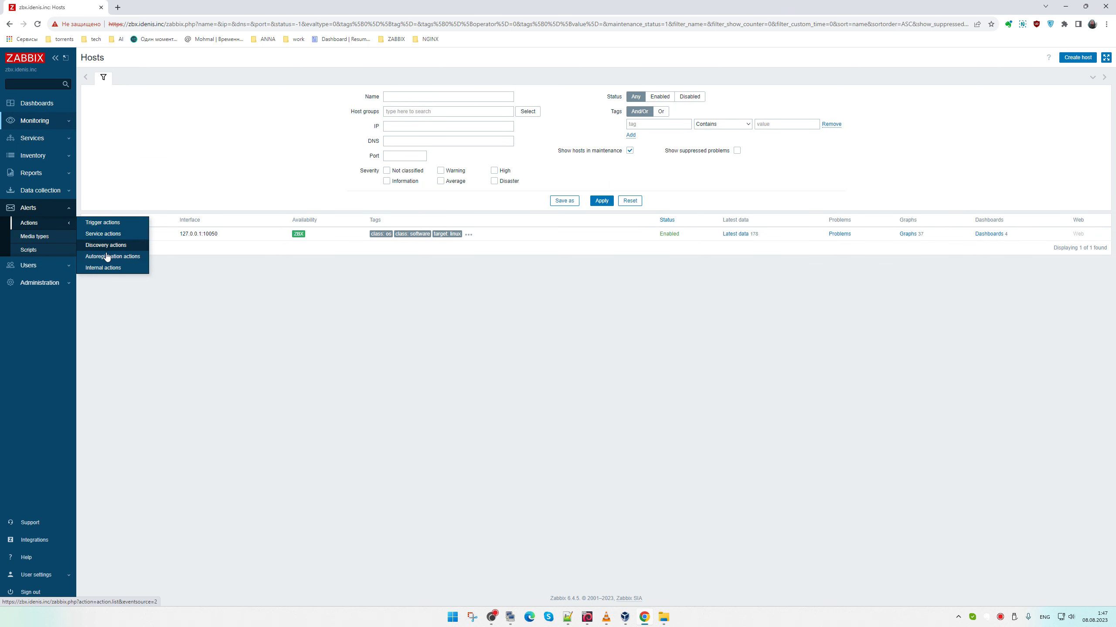
pyautogui.click(108, 258)
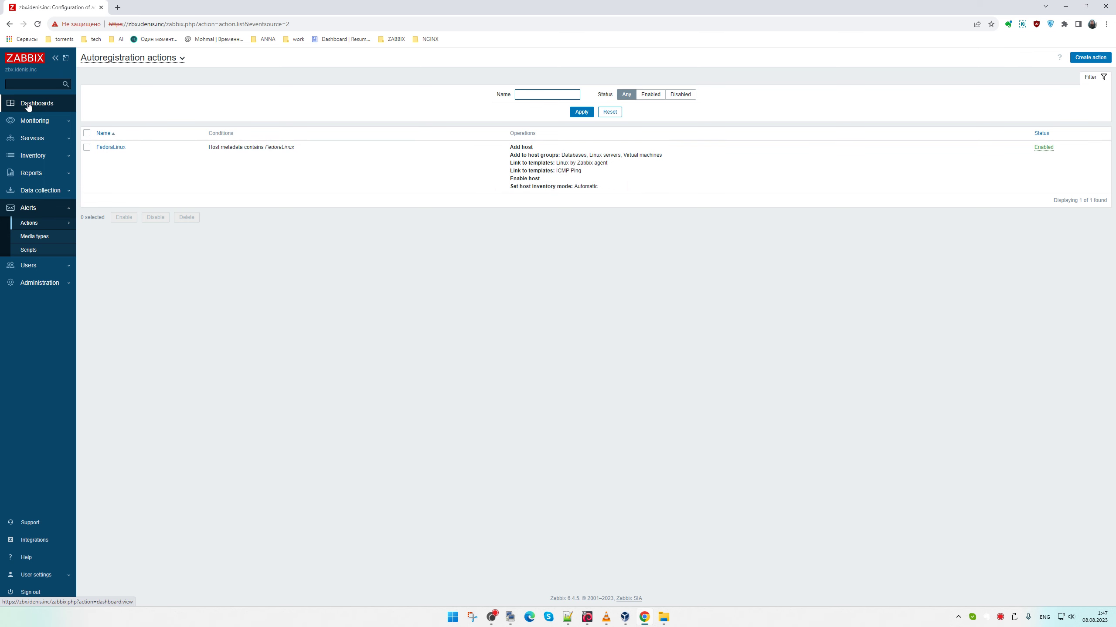
# Switch back to the mdb terminal, log out of the root shell and close the SSH connection to mdb.edu.ua
pyautogui.hotkey('alt', 'Tab')
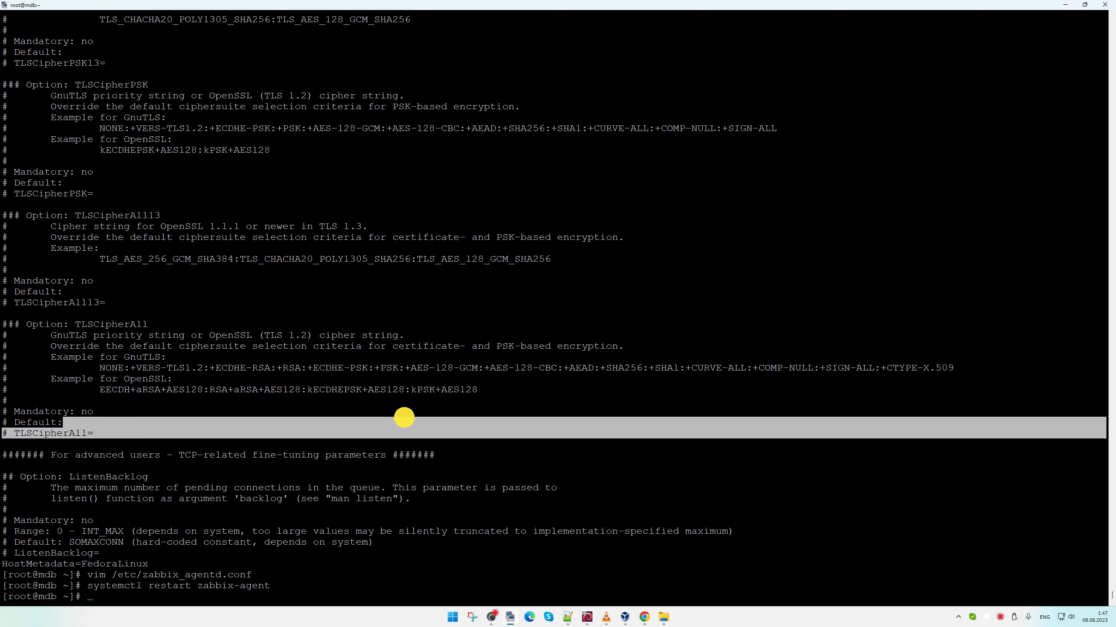
pyautogui.hotkey('ctrl', 'd')
pyautogui.hotkey('ctrl', 'd')
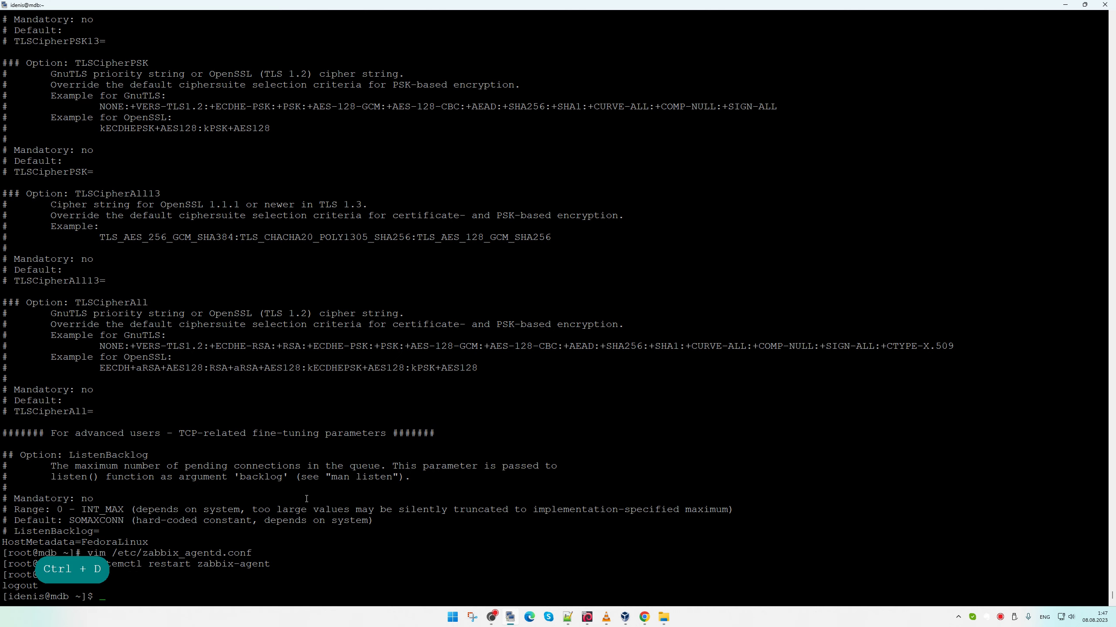
pyautogui.press('Up')
pyautogui.press('Up')
pyautogui.press('Up')
pyautogui.press('Up')
pyautogui.press('Up')
pyautogui.press('Up')
pyautogui.press('Up')
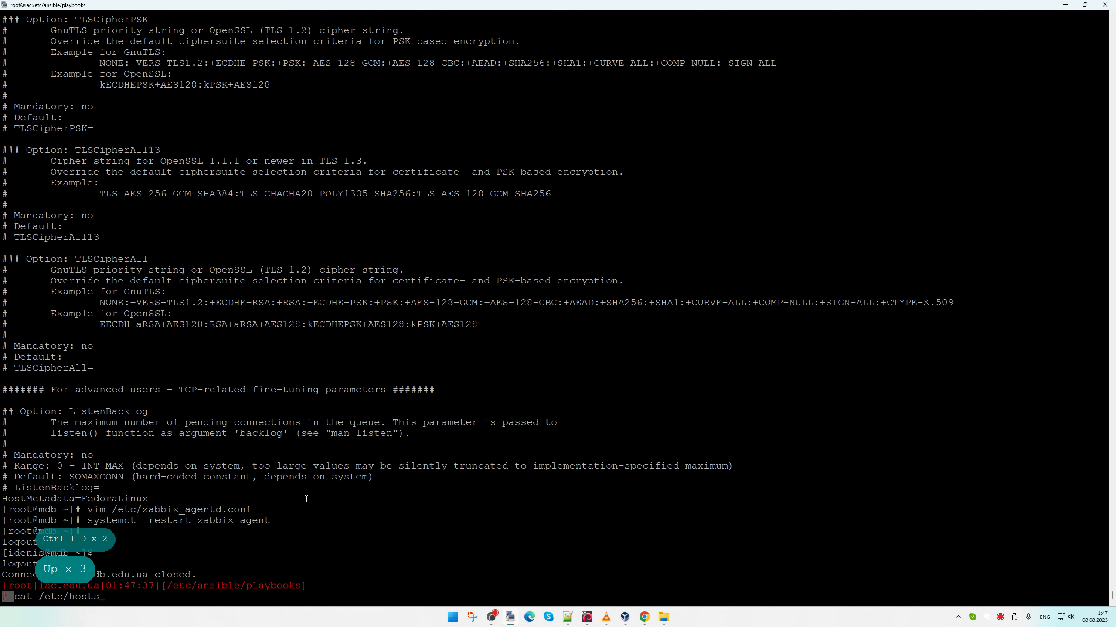
pyautogui.press('Up')
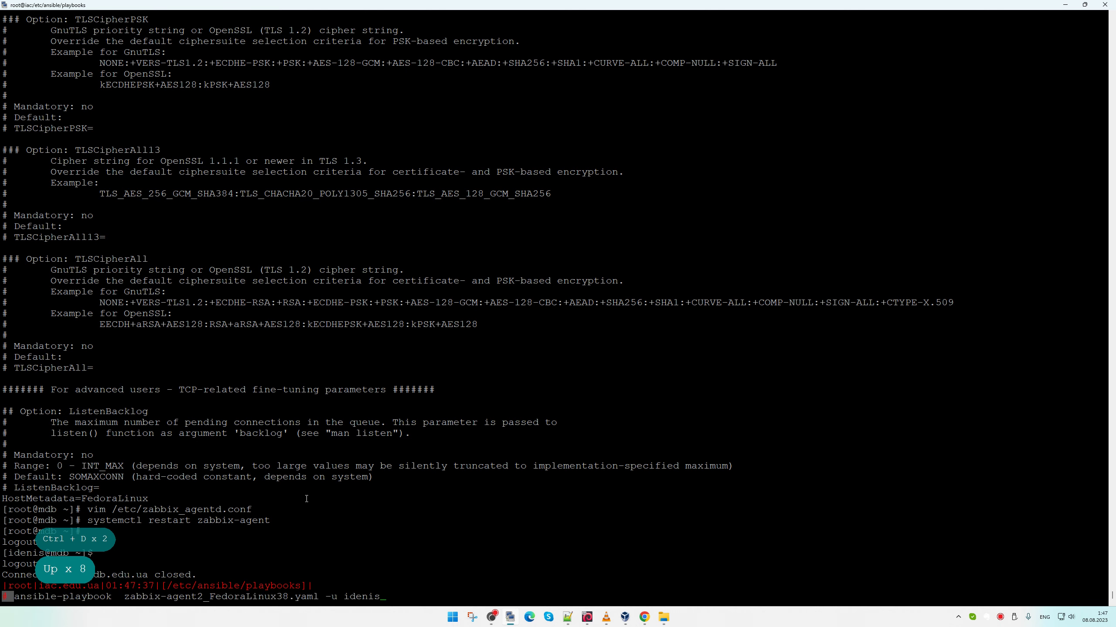
pyautogui.press('Down')
pyautogui.press('Down')
pyautogui.press('Down')
pyautogui.hotkey('ctrl', 'c')
# Print /etc/hosts on the iac.edu.ua machine with cat to check the host entries
pyautogui.write('cat /e')
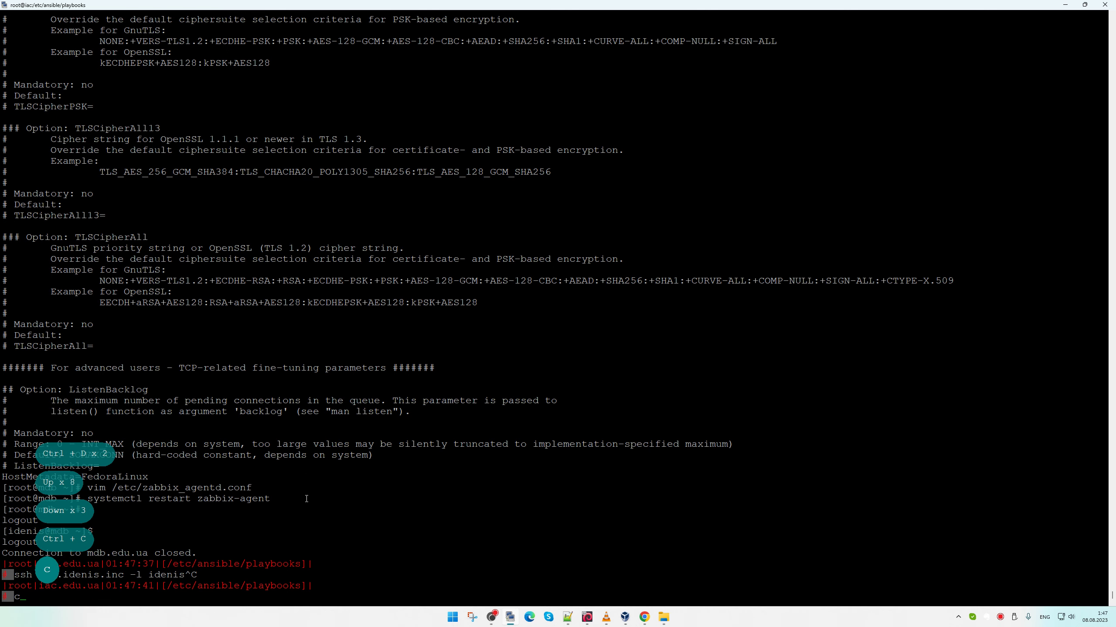
pyautogui.press('Tab')
pyautogui.write('hosts')
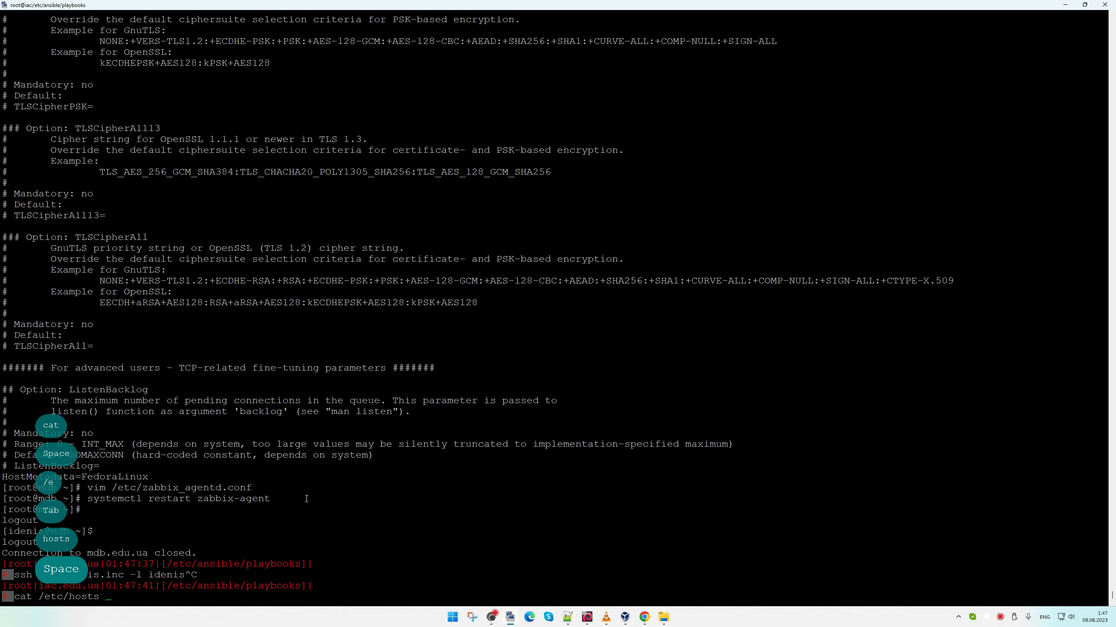
pyautogui.press('Return')
# Connect to zbx.idenis.inc over SSH and open a root shell with sudo -i
pyautogui.press('Up')
pyautogui.press('Up')
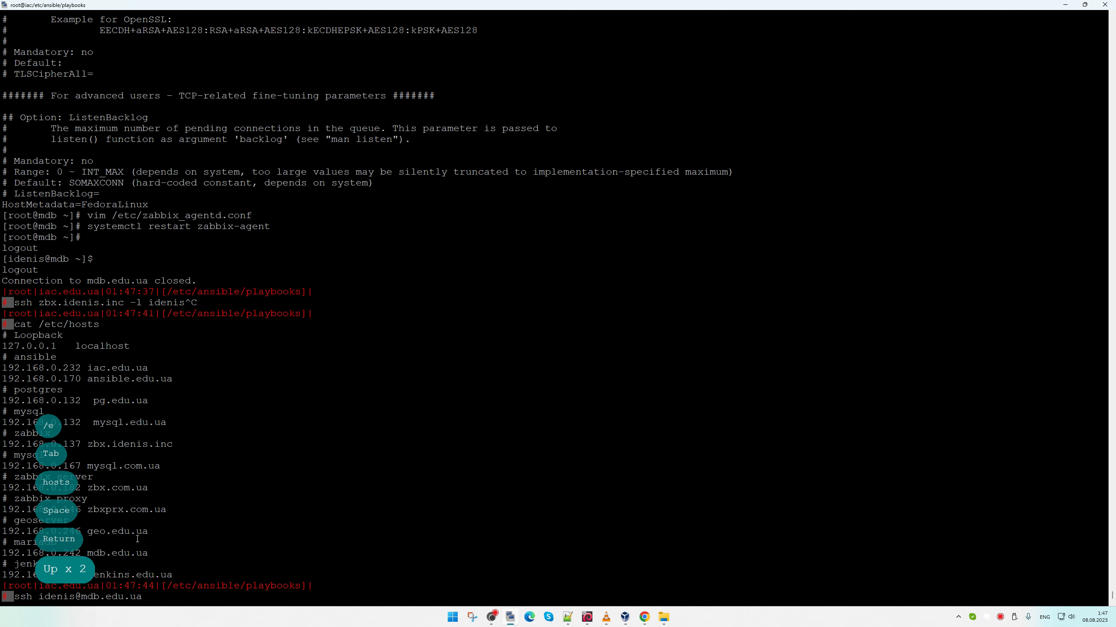
pyautogui.moveTo(150, 554); pyautogui.dragTo(6, 545)
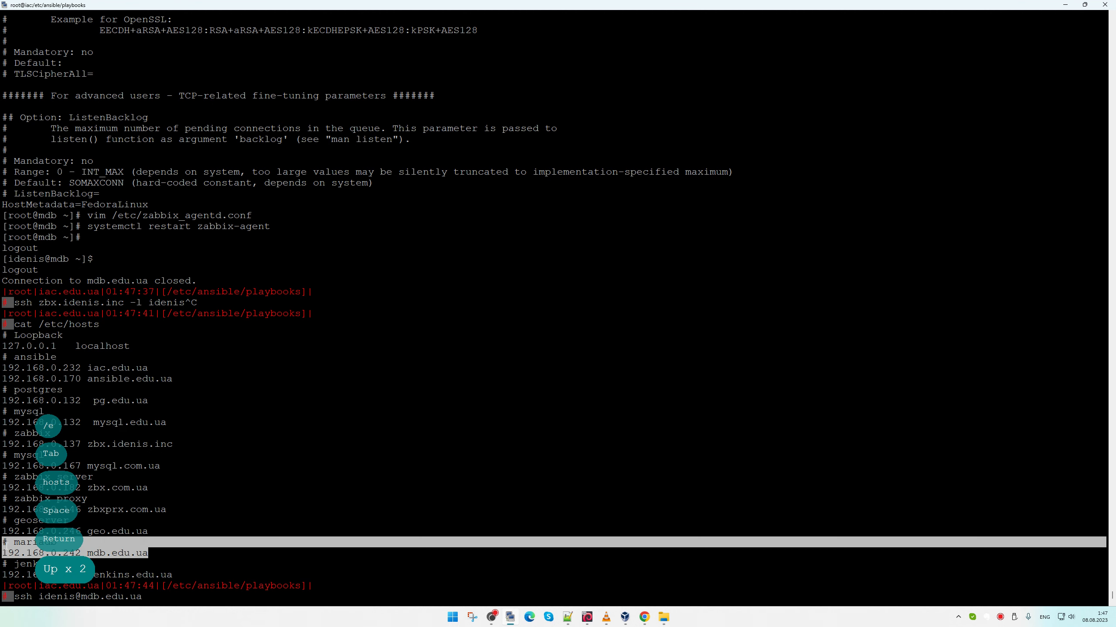
pyautogui.press('Up')
pyautogui.press('Return')
pyautogui.press('Up')
pyautogui.press('Return')
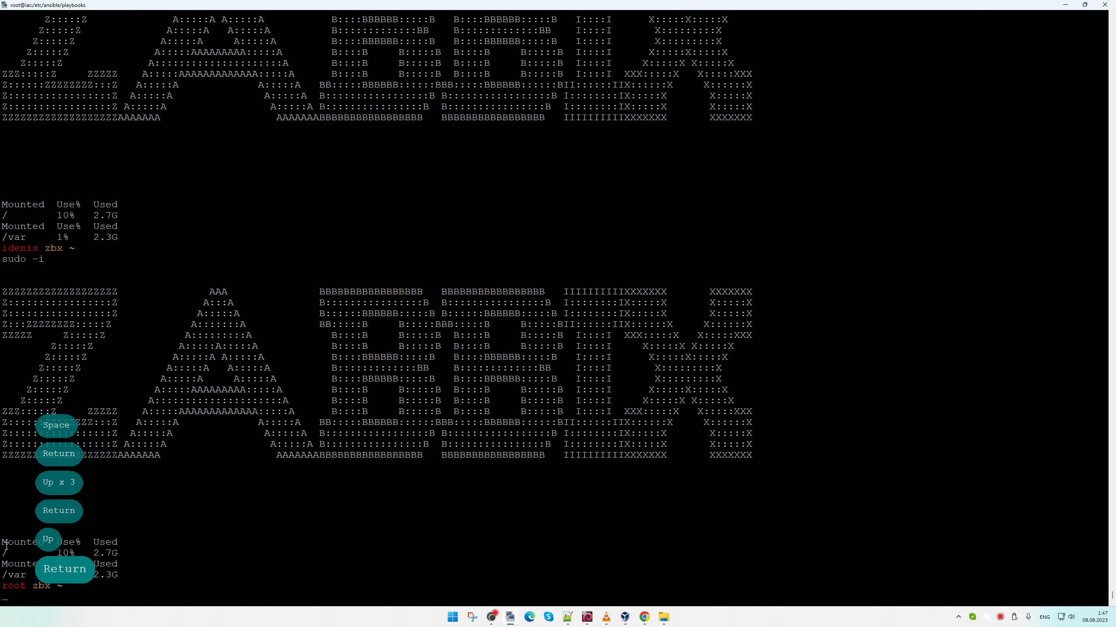
# Open /etc/hosts in vim on the Zabbix server to examine its host entries
pyautogui.write('vim /e')
pyautogui.press('Tab')
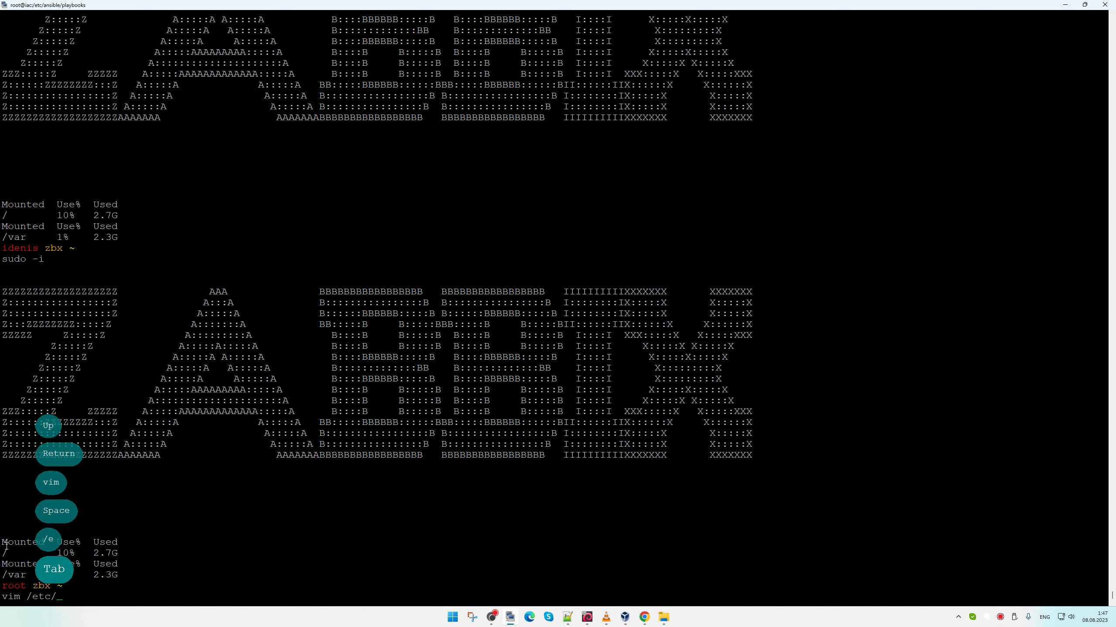
pyautogui.write('hosts')
pyautogui.press('Return')
pyautogui.press('Down')
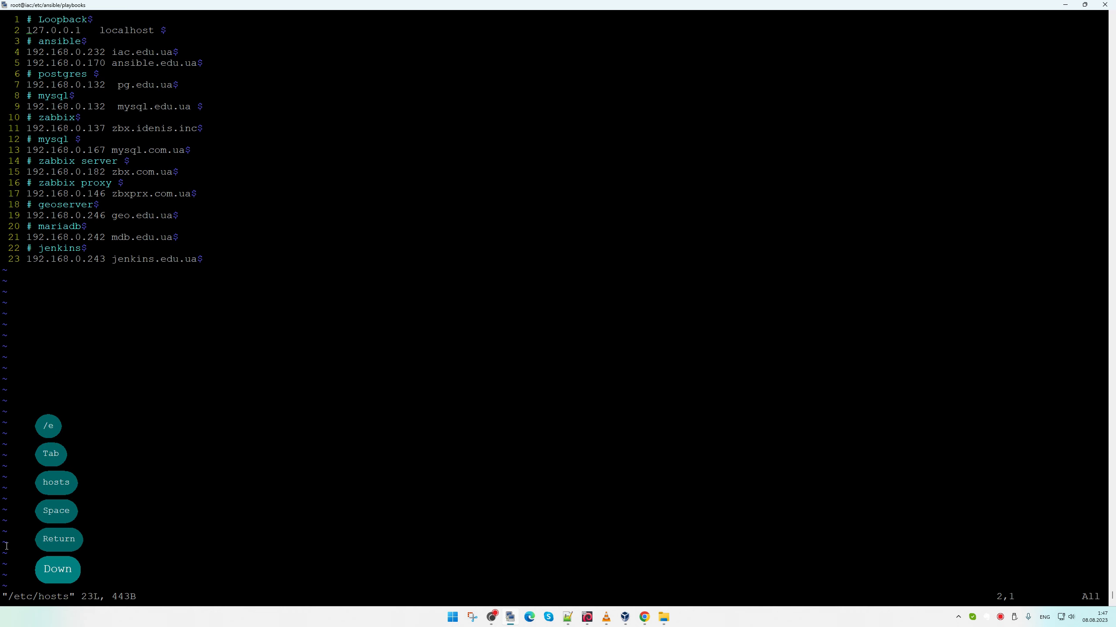
pyautogui.press('Up')
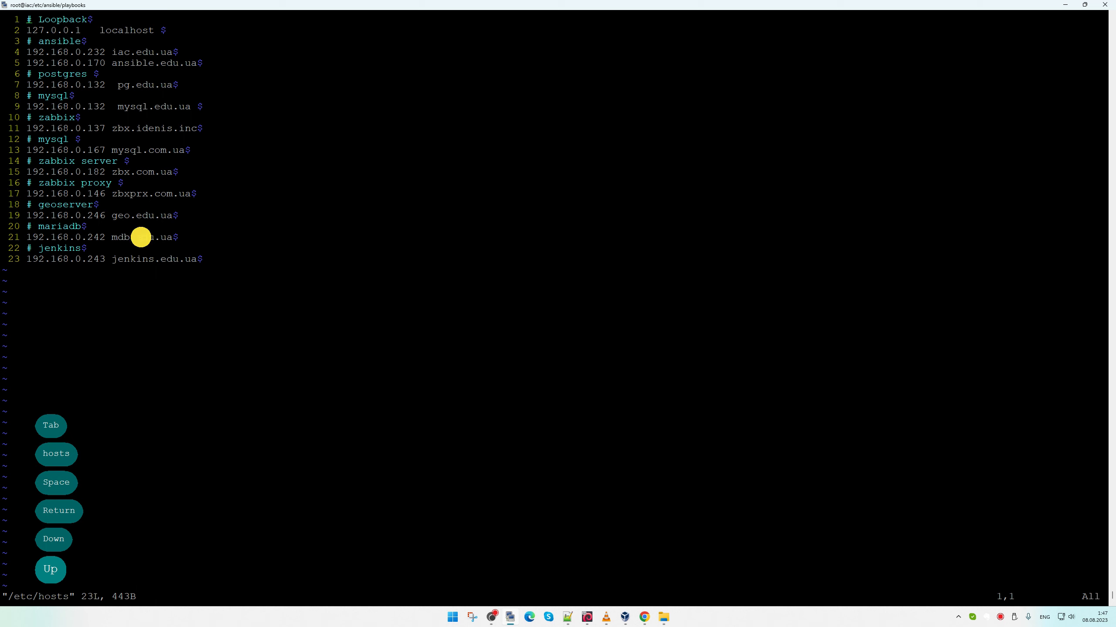
# Copy the hostname mdb.edu.ua from the mariadb entry and close the hosts file
pyautogui.doubleClick(141, 238)
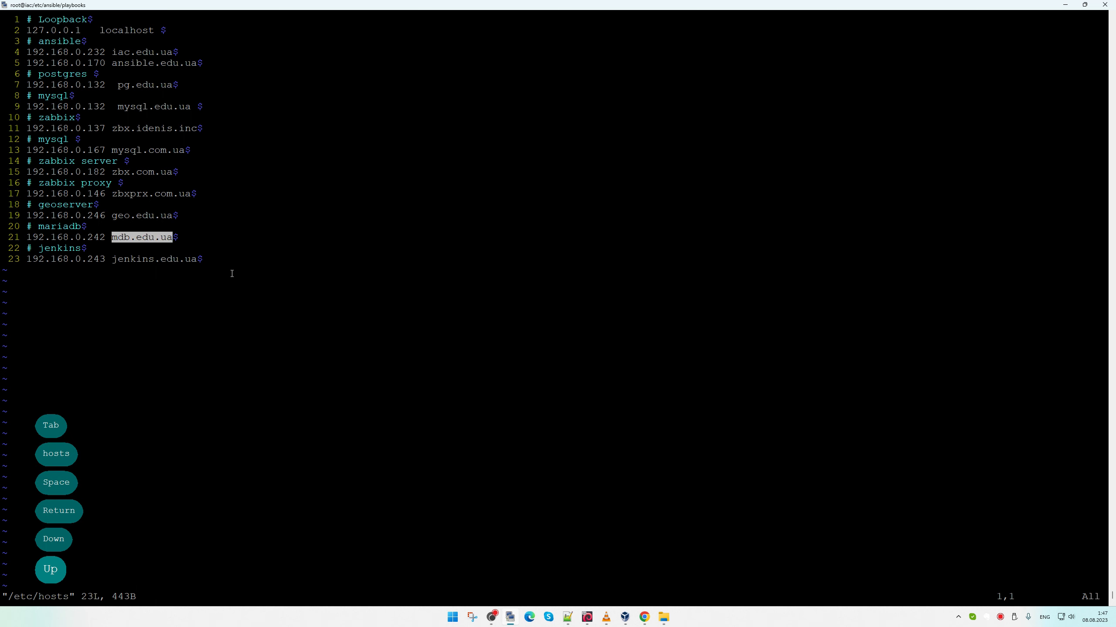
pyautogui.press('Escape')
pyautogui.write(':x')
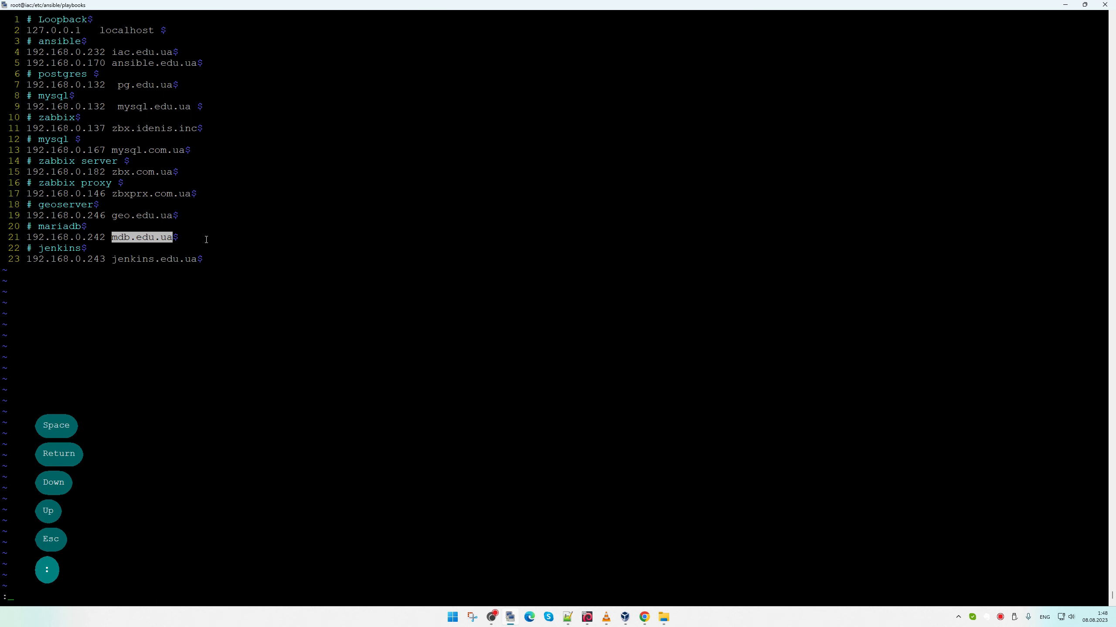
pyautogui.press('Return')
# Ping mdb.edu.ua from the Zabbix server using the copied hostname, stopping after a couple of replies
pyautogui.rightClick(206, 239)
pyautogui.hotkey('ctrl', 'a')
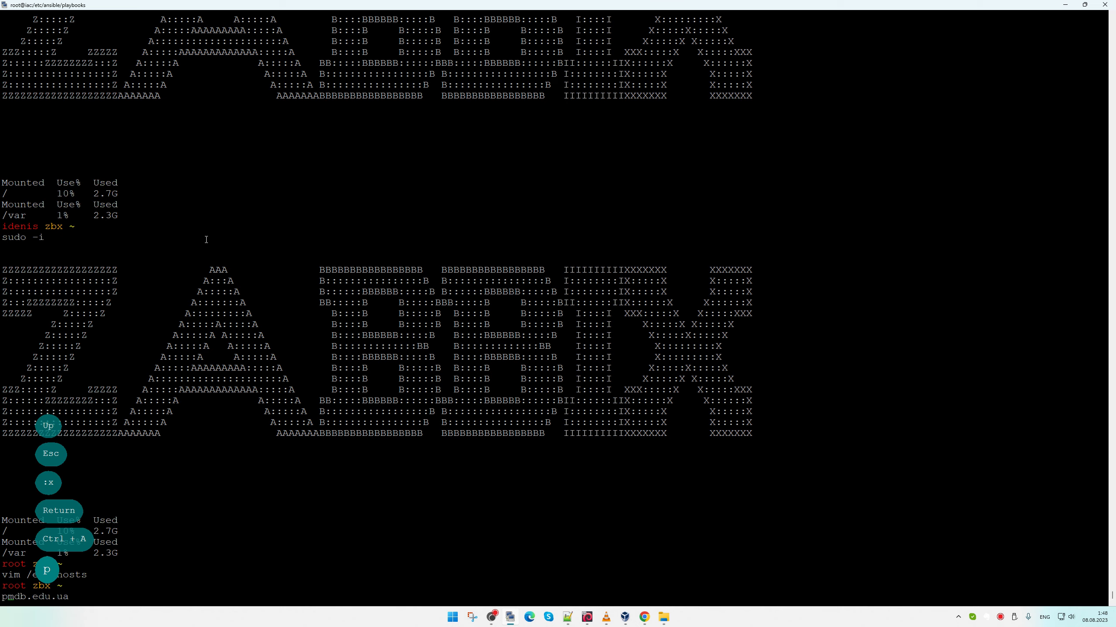
pyautogui.write('ping')
pyautogui.press('Return')
pyautogui.hotkey('ctrl', 'c')
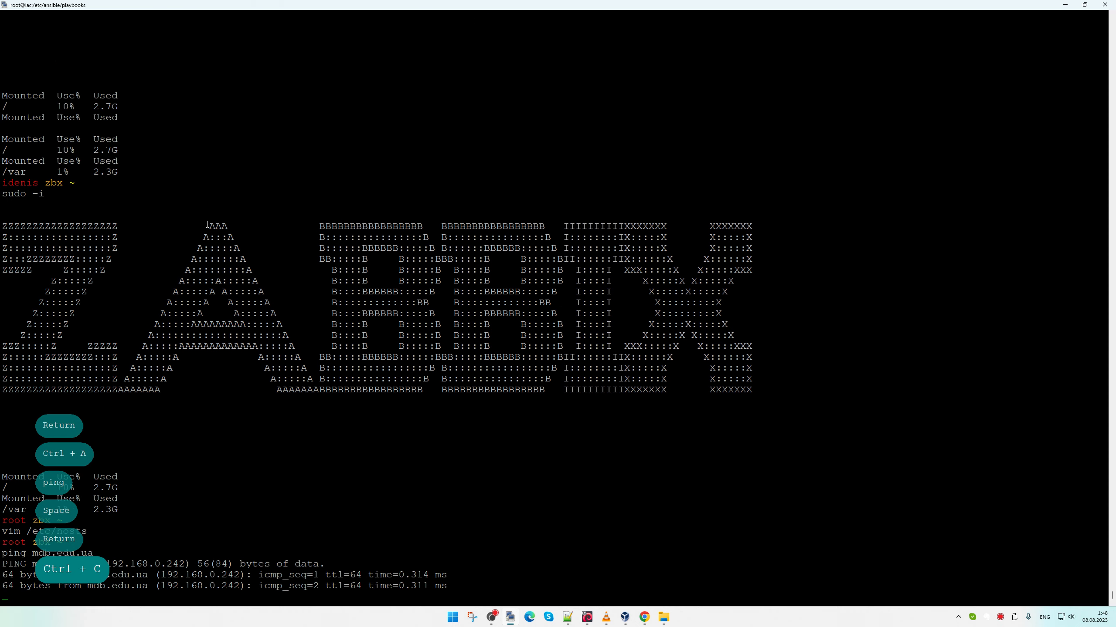
# Print /etc/hosts on the Zabbix server with cat
pyautogui.press('Up')
pyautogui.press('Up')
pyautogui.press('Up')
pyautogui.press('Return')
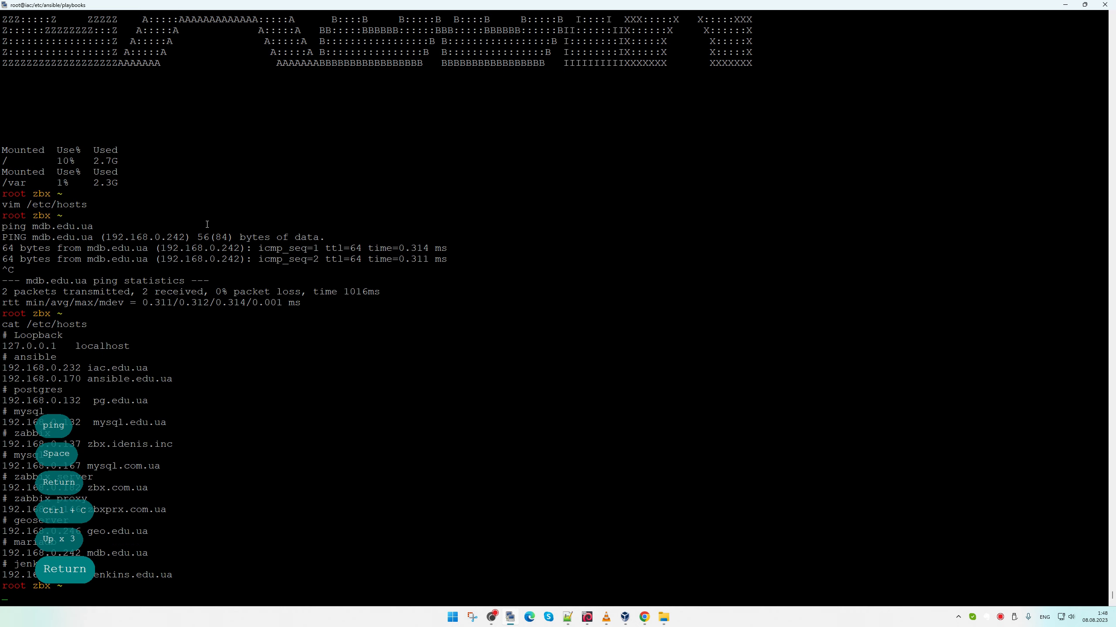
# Copy the mariadb comment and its mdb.edu.ua entry from the hosts listing and log out of the Zabbix server
pyautogui.moveTo(158, 556); pyautogui.dragTo(3, 543)
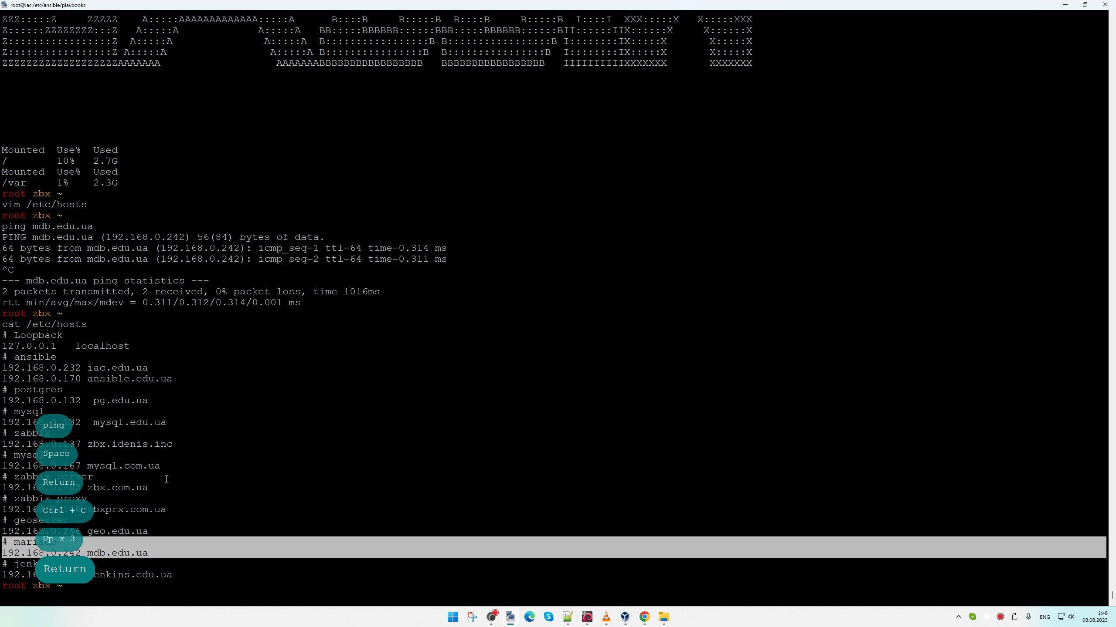
pyautogui.hotkey('ctrl', 'd')
pyautogui.hotkey('ctrl', 'd')
# Connect to mdb.edu.ua over SSH and switch to a root shell with sudo -i, entering the account password
pyautogui.press('Up')
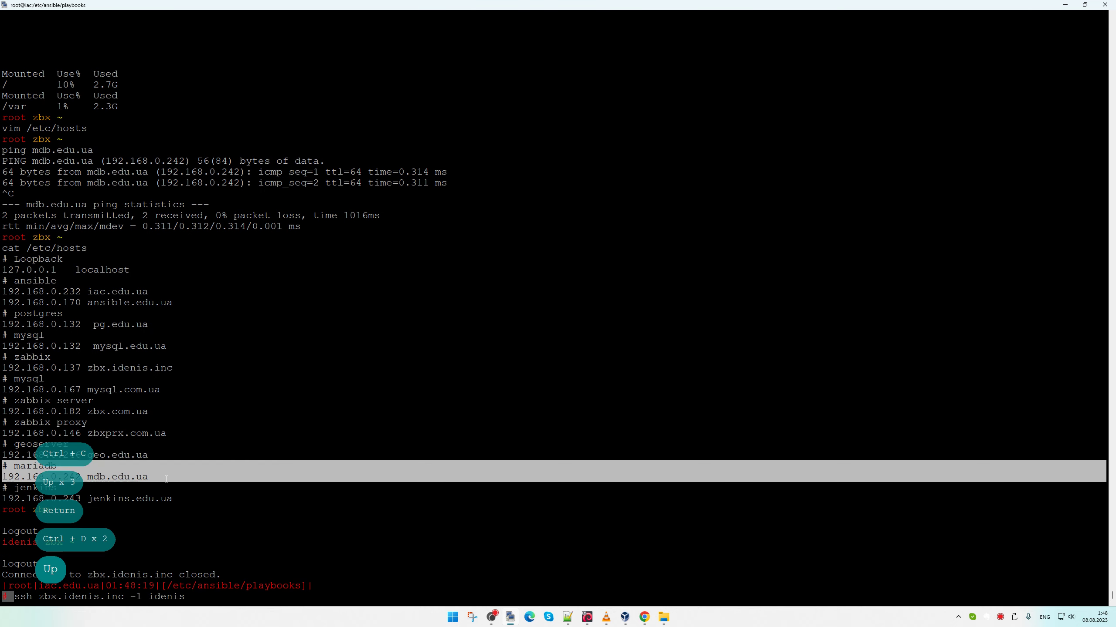
pyautogui.press('Up')
pyautogui.press('Up')
pyautogui.press('Return')
pyautogui.press('Up')
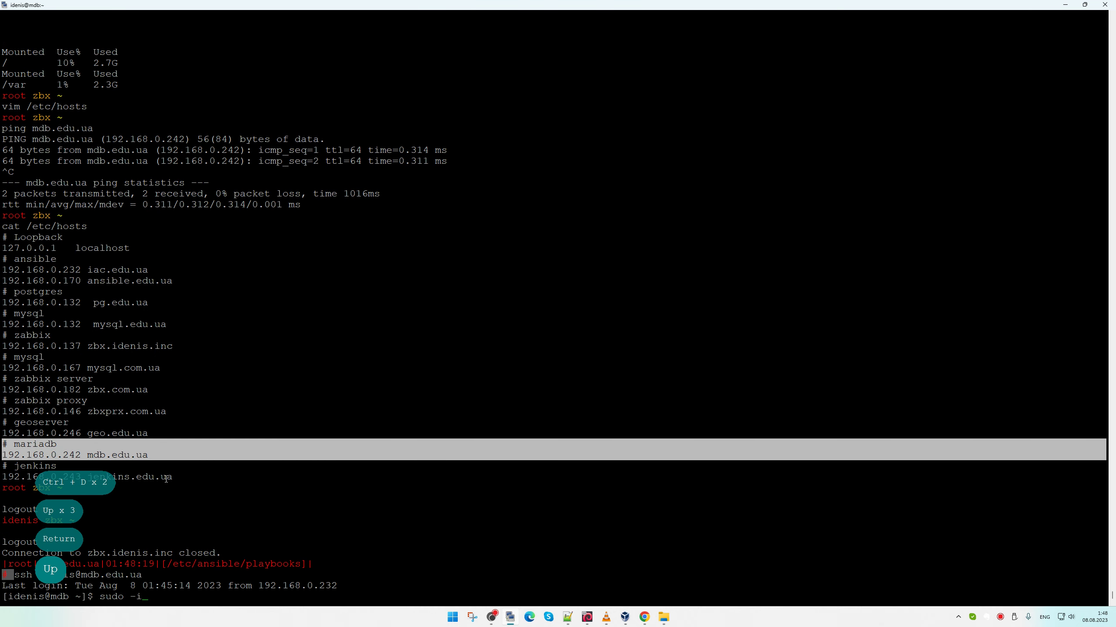
pyautogui.press('Return')
pyautogui.write('`')
pyautogui.press('Return')
# Open /etc/hosts in vim on the mdb host
pyautogui.press('Up')
pyautogui.press('Up')
pyautogui.press('Up')
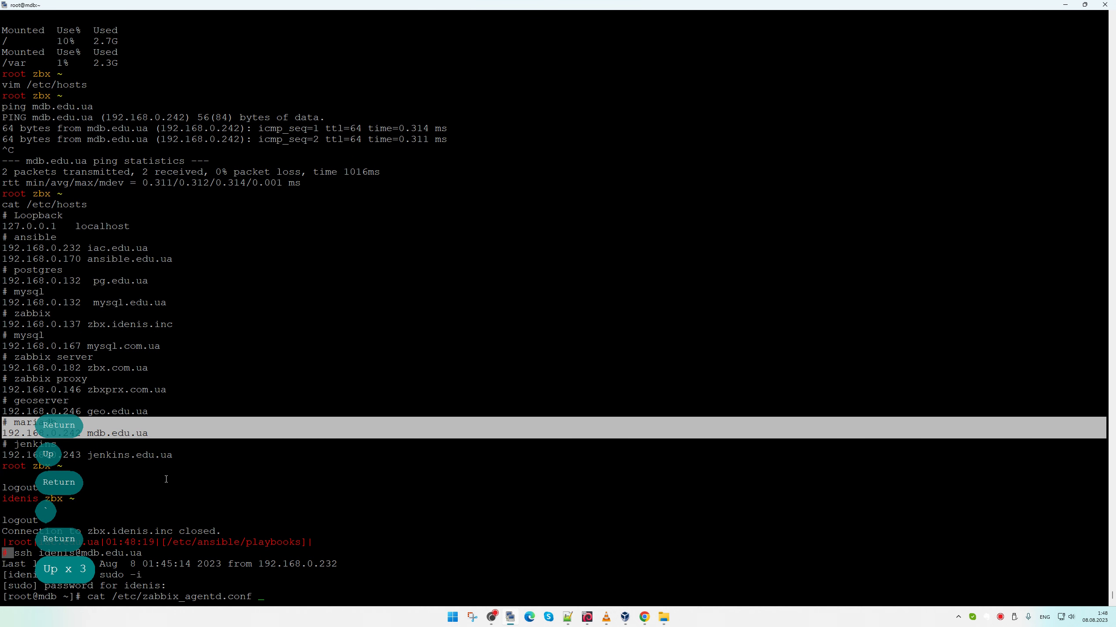
pyautogui.press('Up')
pyautogui.press('Up')
pyautogui.press('Down')
pyautogui.hotkey('ctrl', 'a')
pyautogui.press('Delete')
pyautogui.press('Delete')
pyautogui.press('Delete')
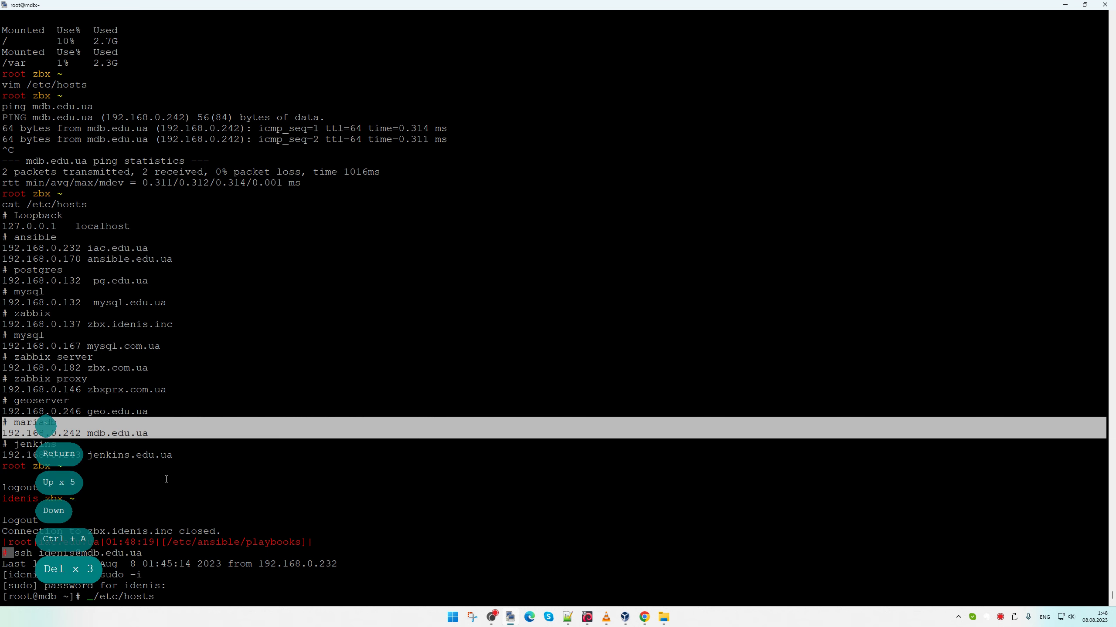
pyautogui.write('vim')
pyautogui.press('Return')
# Append the copied mariadb entry, 192.168.0.242 mdb.edu.ua, below the zbx.idenis.inc line and save the hosts file
pyautogui.press('Down')
pyautogui.press('Down')
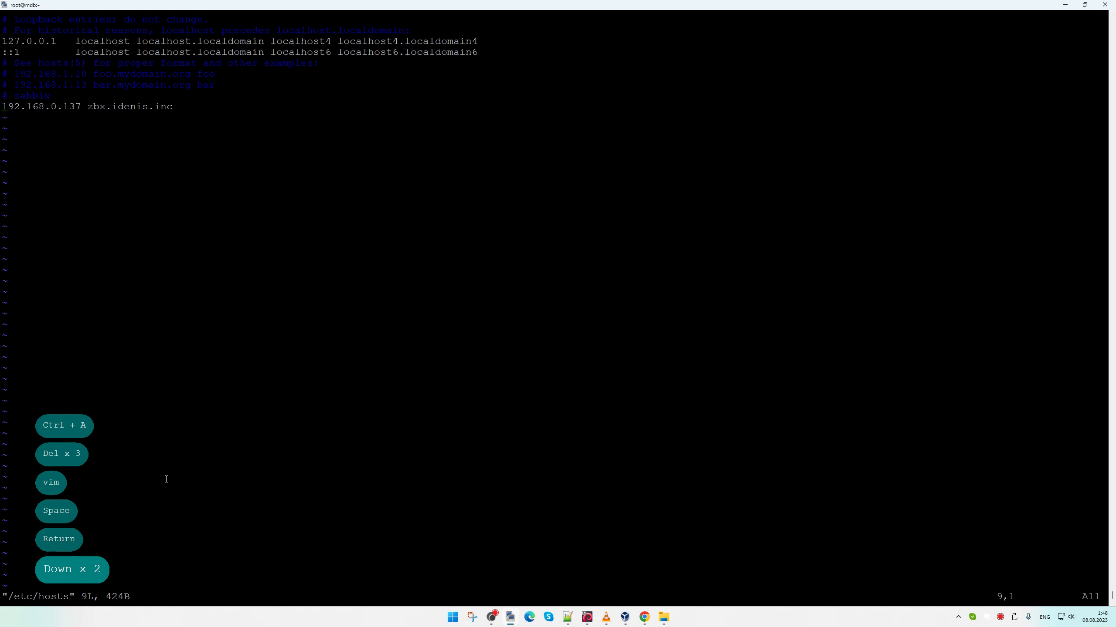
pyautogui.press('o')
pyautogui.hotkey('shift', 'BackSpace')
pyautogui.press('shift')
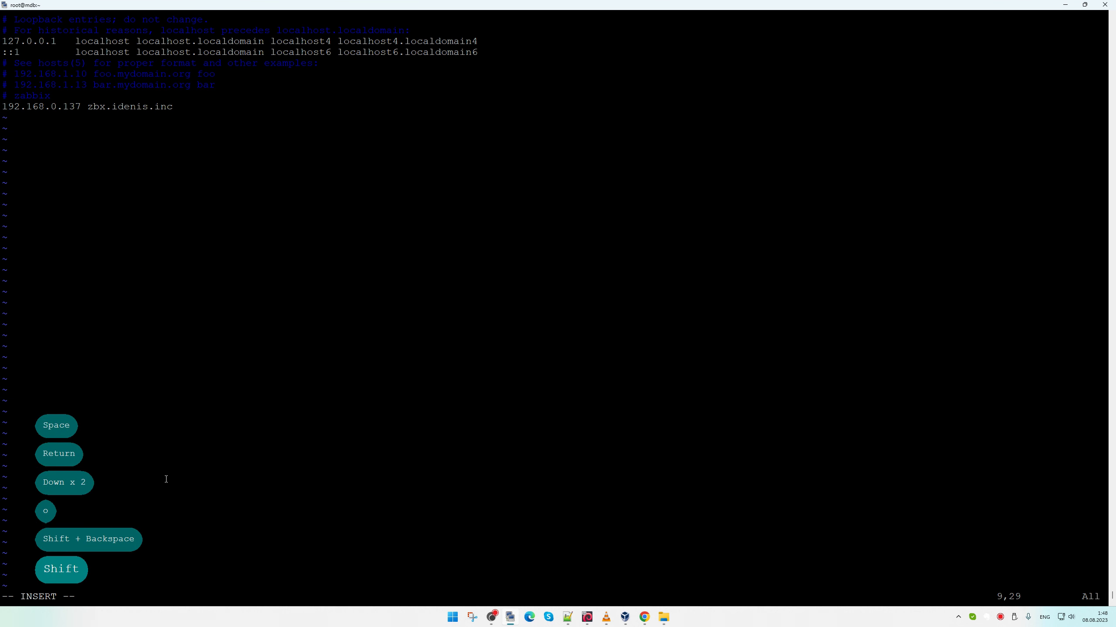
pyautogui.press('Return')
pyautogui.press('shift+Insert')
pyautogui.press('Escape')
pyautogui.press('d')
pyautogui.press('d')
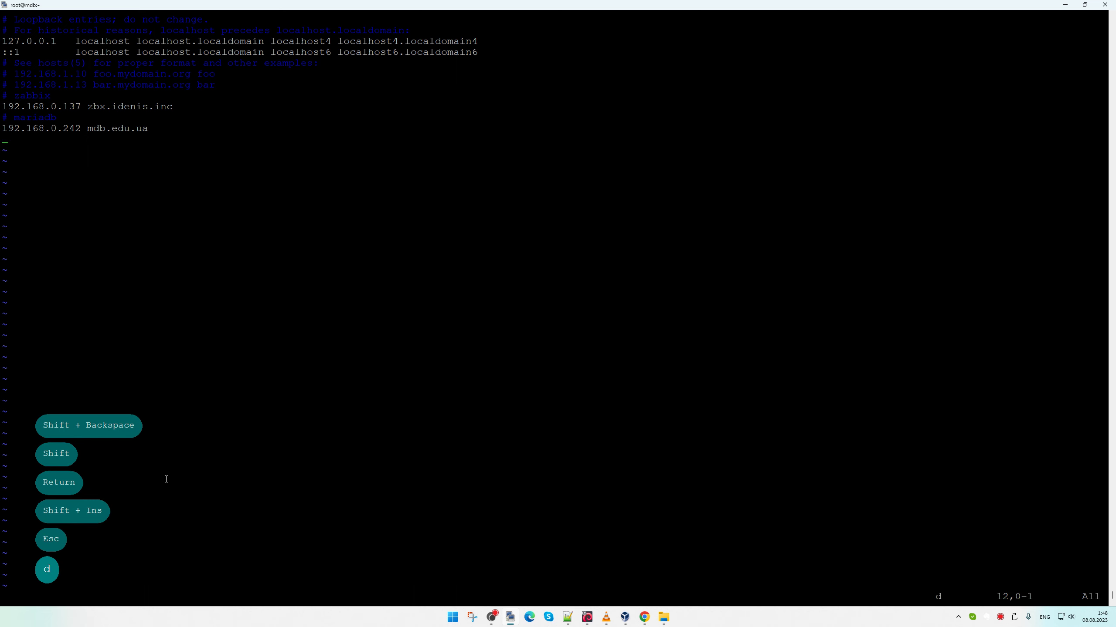
pyautogui.press('Escape')
pyautogui.write(':x')
pyautogui.press('Return')
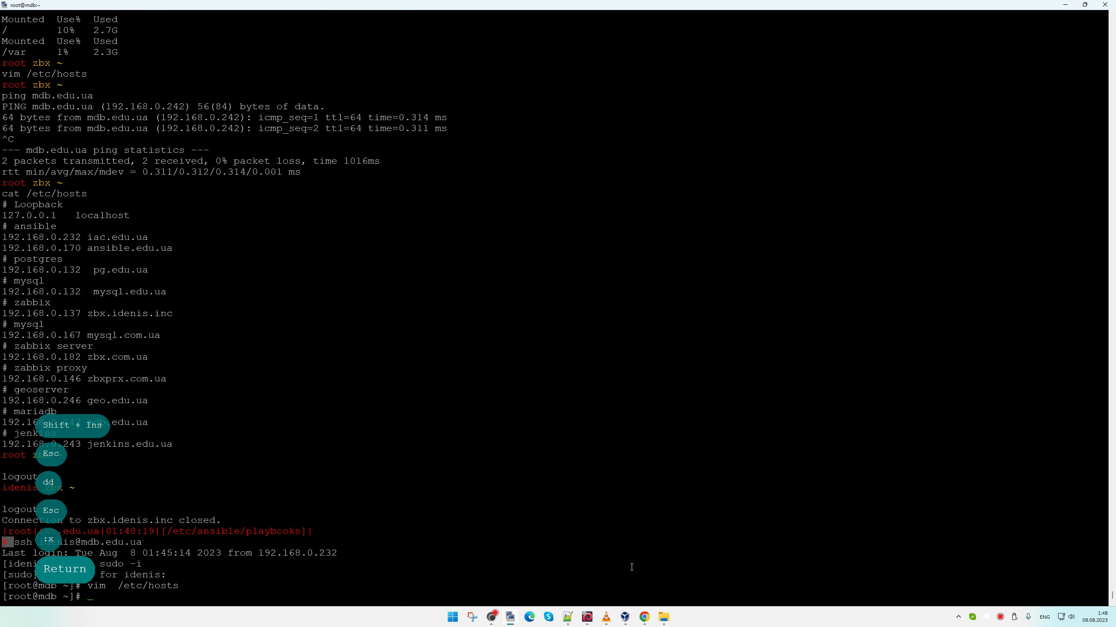
# Switch to Zabbix in Chrome, check the FedoraLinux autoregistration action's condition and operations, and save it unchanged
pyautogui.click(644, 617)
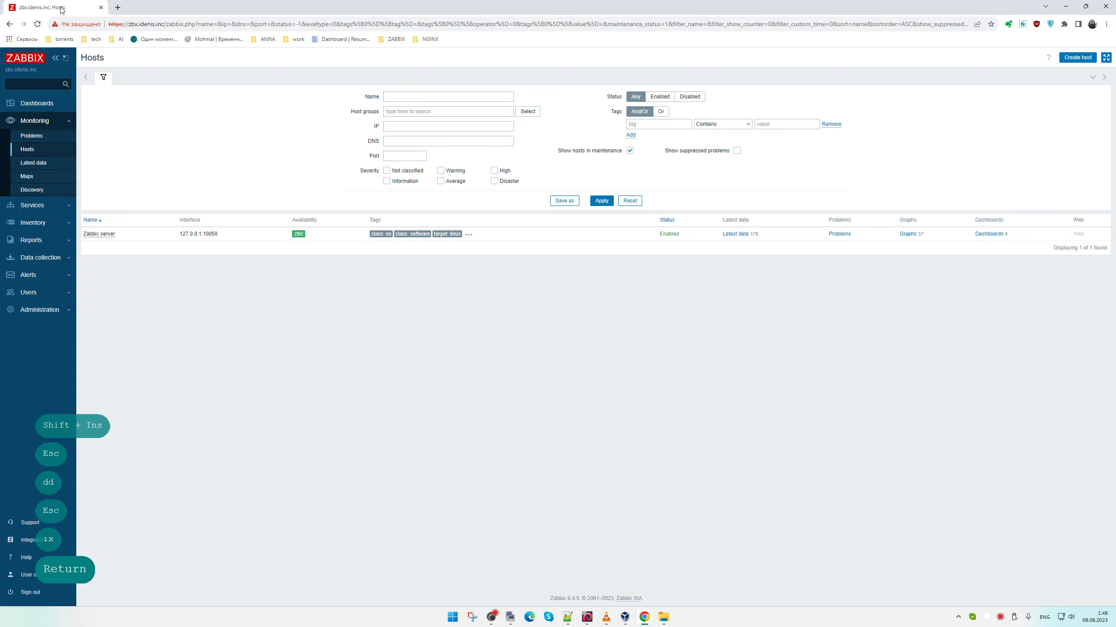
pyautogui.click(36, 23)
pyautogui.click(40, 275)
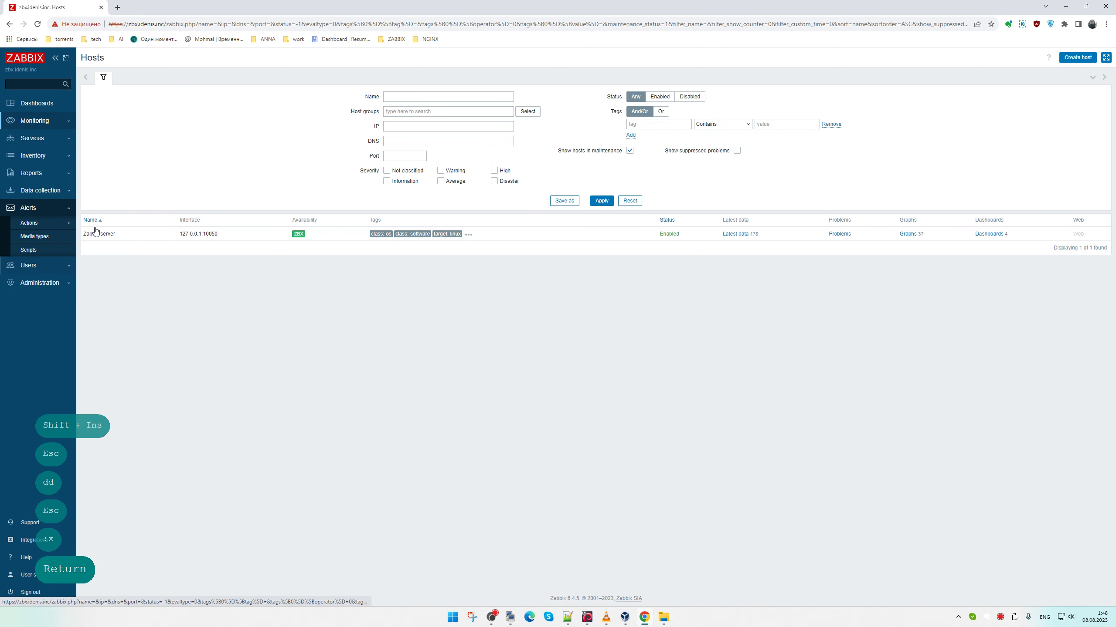
pyautogui.click(50, 222)
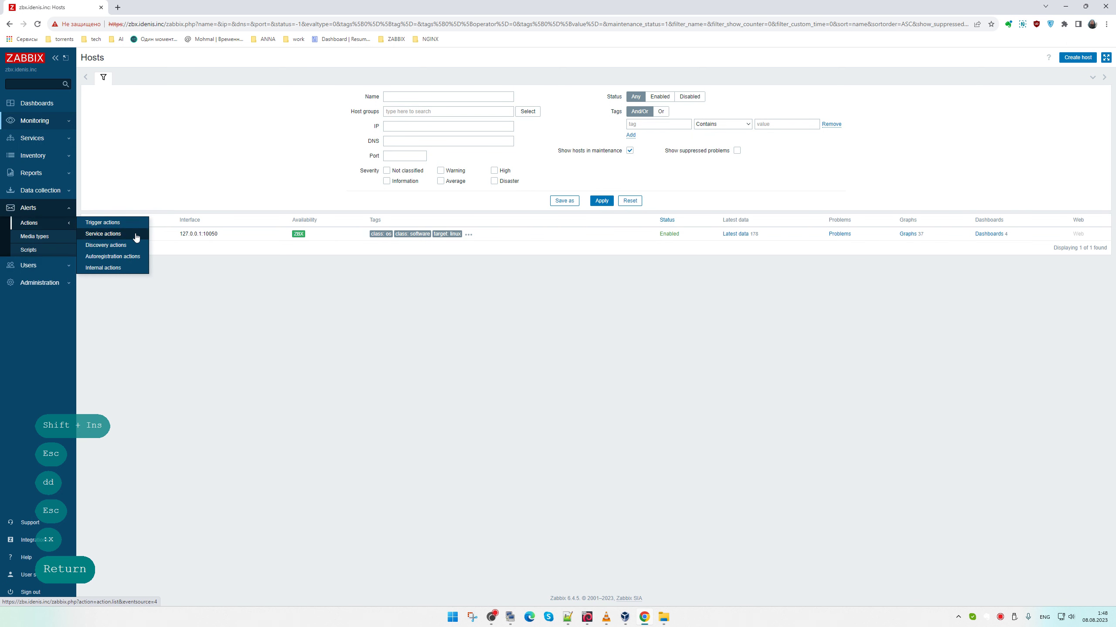
pyautogui.click(114, 259)
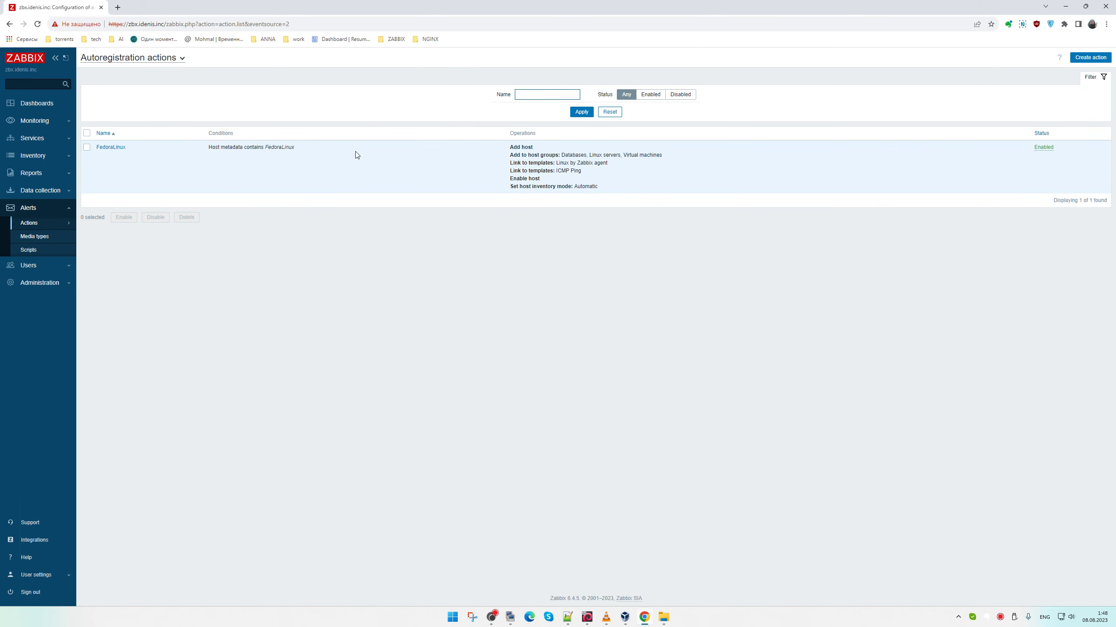
pyautogui.click(112, 148)
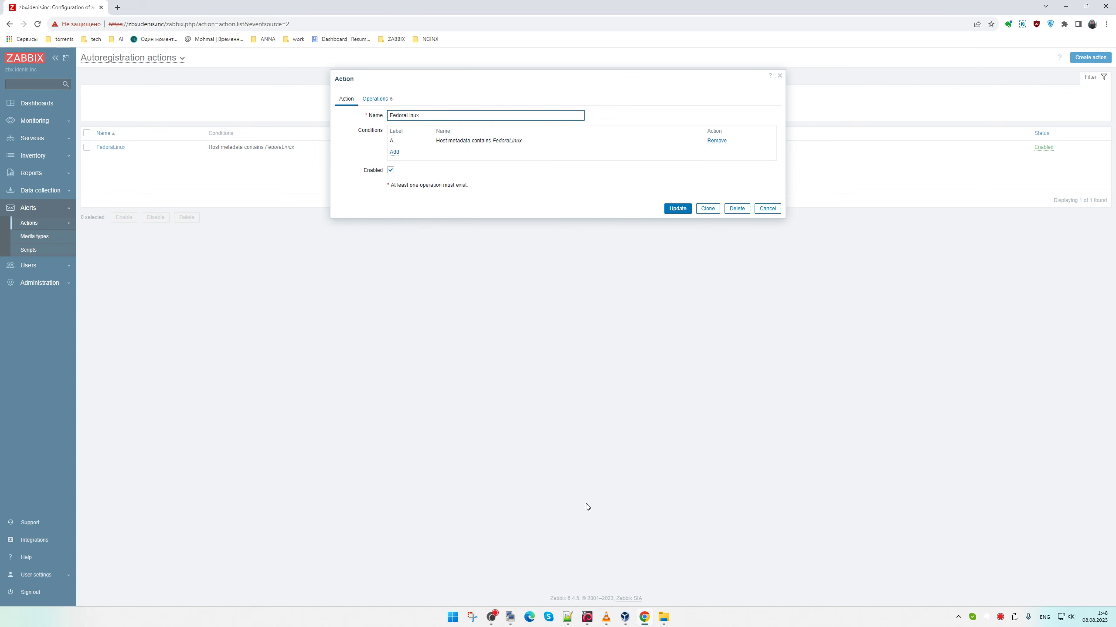
pyautogui.click(377, 99)
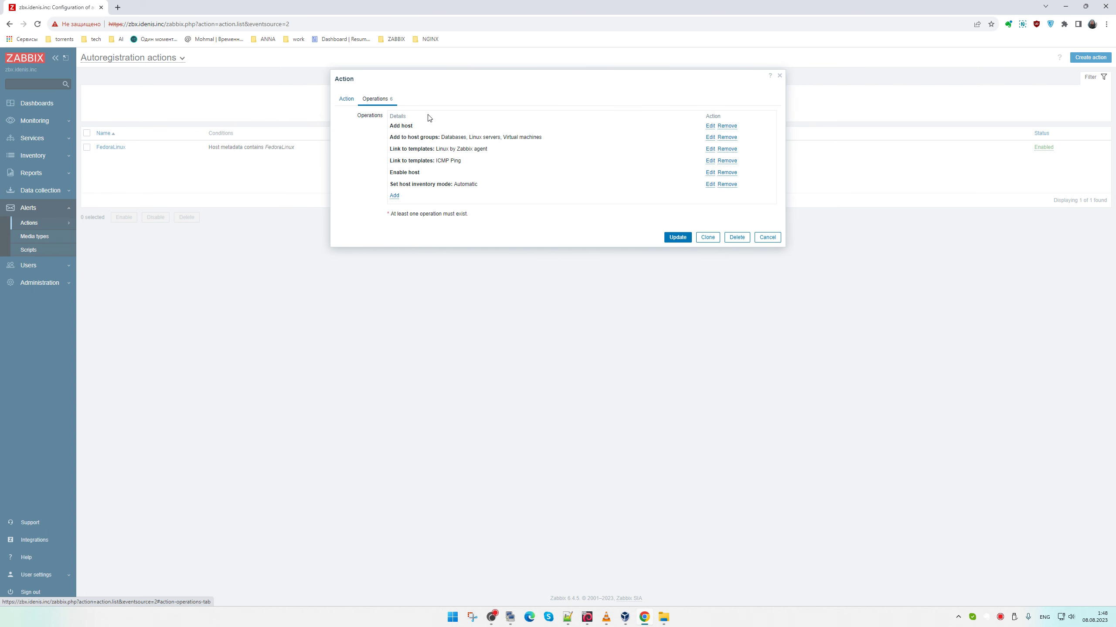
pyautogui.click(677, 238)
# Return to the monitored hosts list to check whether the mdb host has registered
pyautogui.click(37, 104)
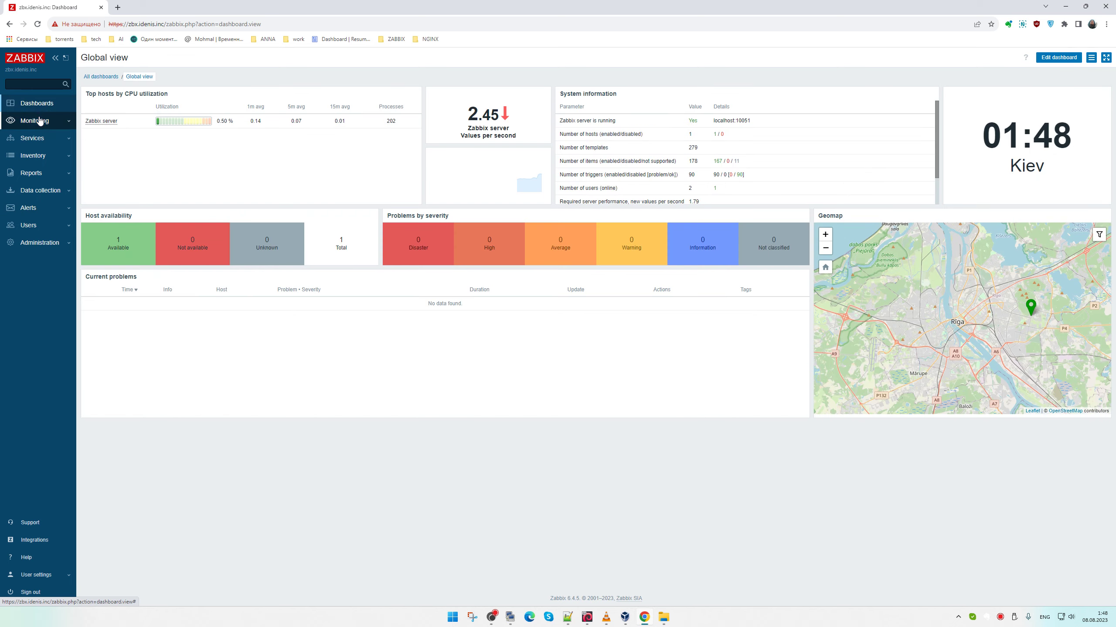
pyautogui.click(48, 127)
pyautogui.click(33, 136)
pyautogui.click(34, 149)
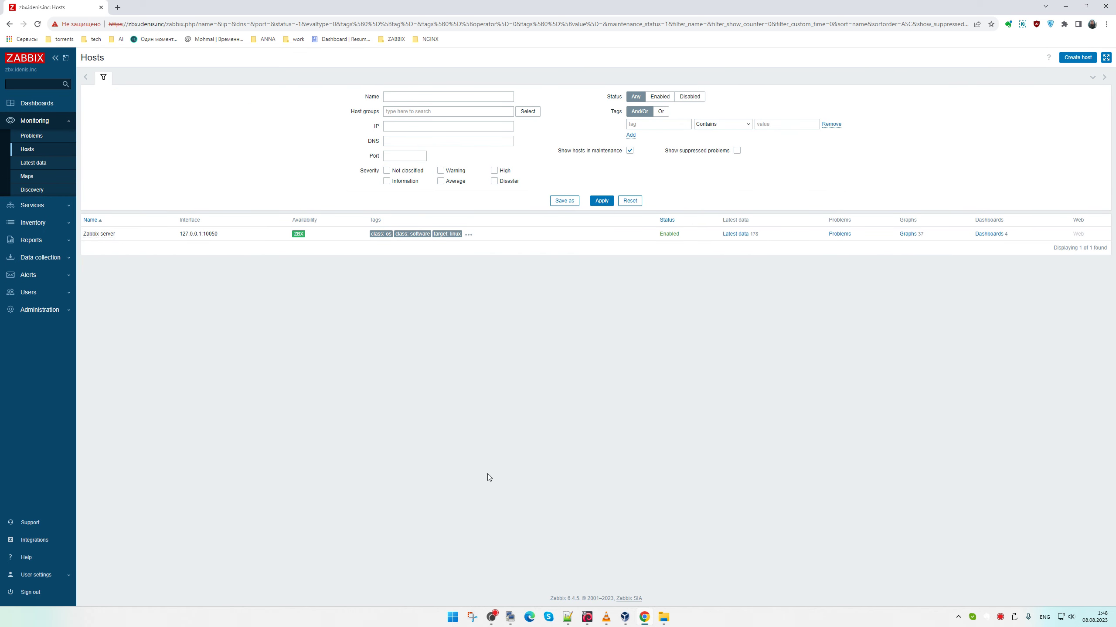
# Switch back to the terminal and print /etc/hosts on the mdb host with cat
pyautogui.click(510, 617)
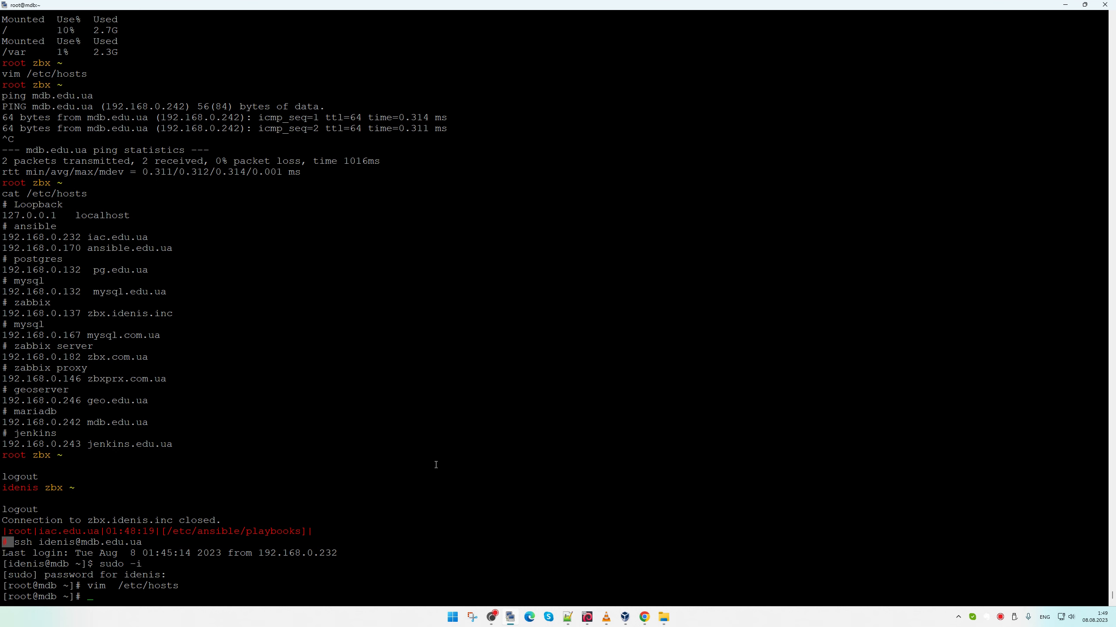
pyautogui.press('Up')
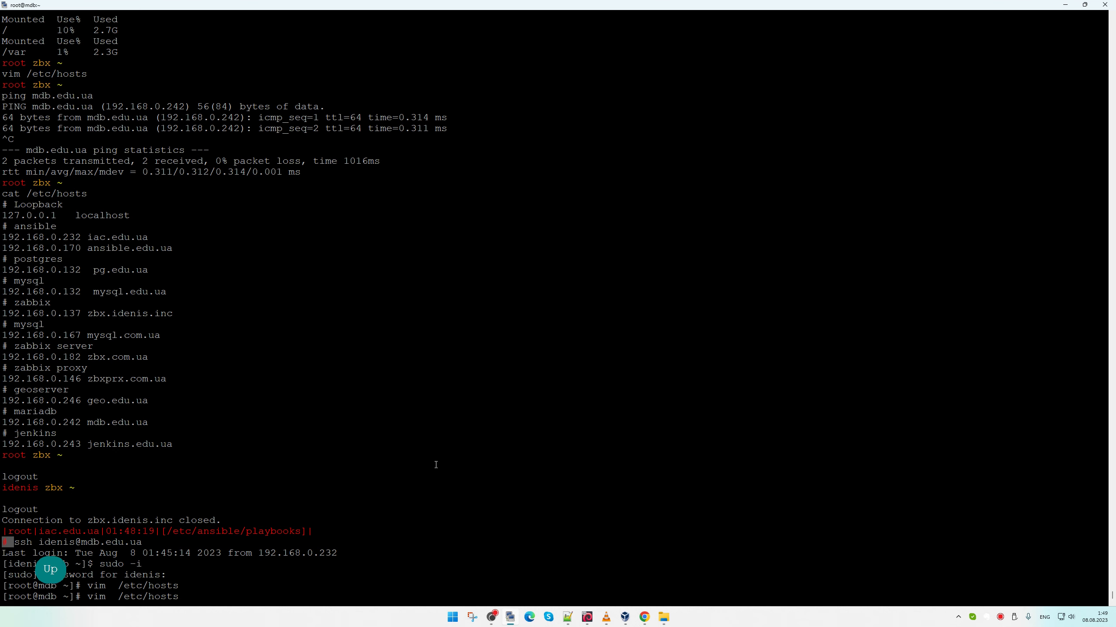
pyautogui.hotkey('ctrl', 'a')
pyautogui.press('Delete')
pyautogui.press('Delete')
pyautogui.press('Delete')
pyautogui.press('Delete')
pyautogui.write('cat')
pyautogui.press('Return')
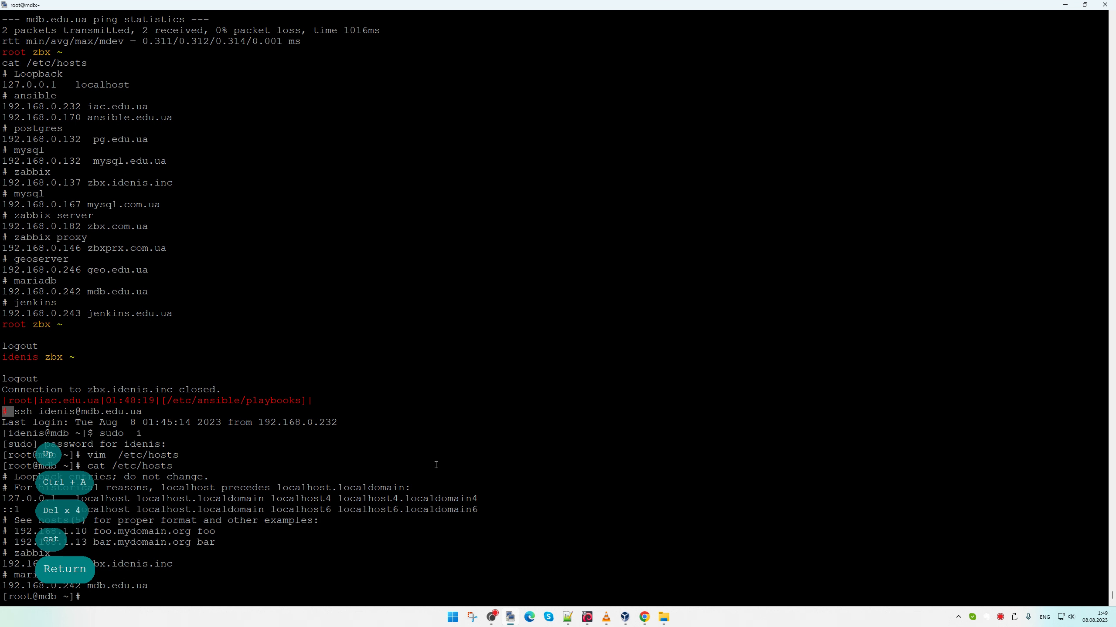
# Ping zbx.idenis.inc from the mdb host using the copied hostname, stopping after a couple of replies
pyautogui.doubleClick(130, 564)
pyautogui.rightClick(451, 555)
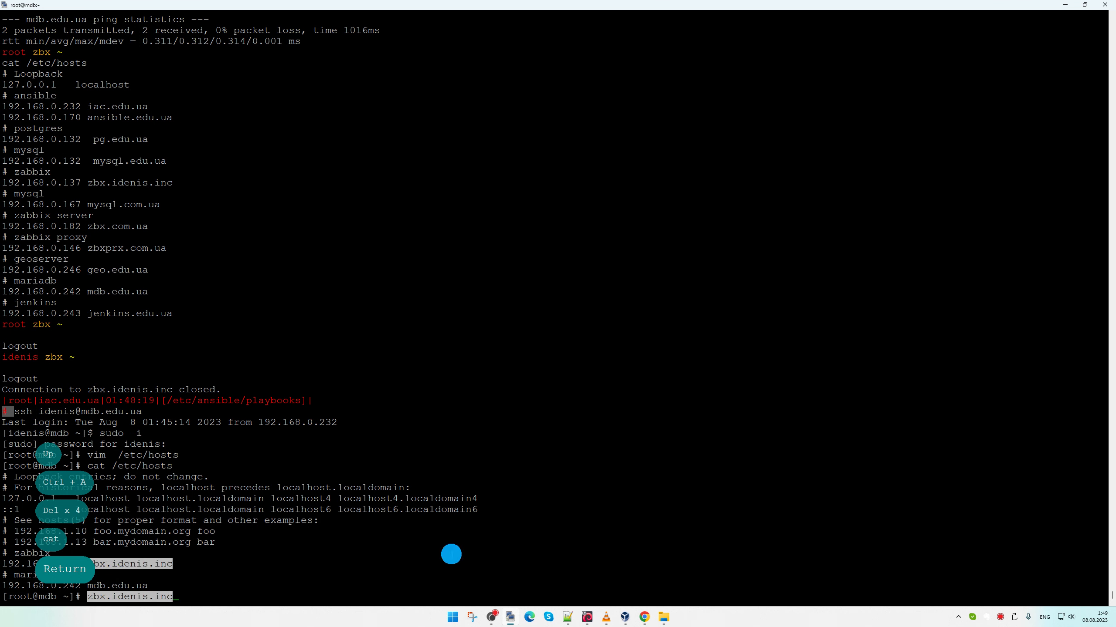
pyautogui.hotkey('ctrl', 'a')
pyautogui.write('ping')
pyautogui.press('Return')
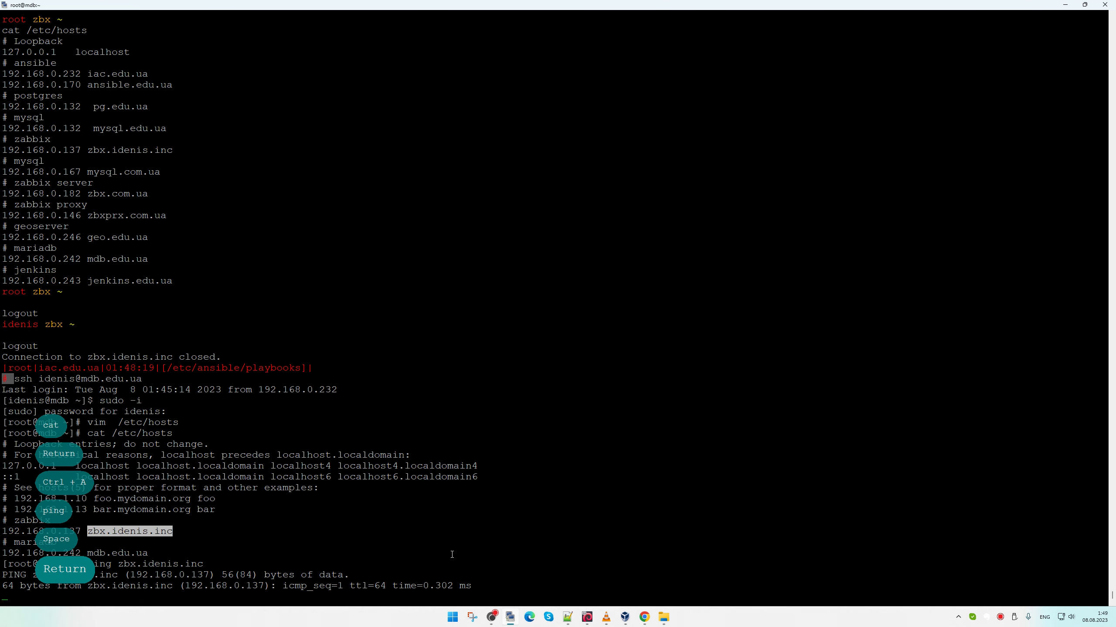
pyautogui.doubleClick(117, 542)
pyautogui.hotkey('ctrl', 'c')
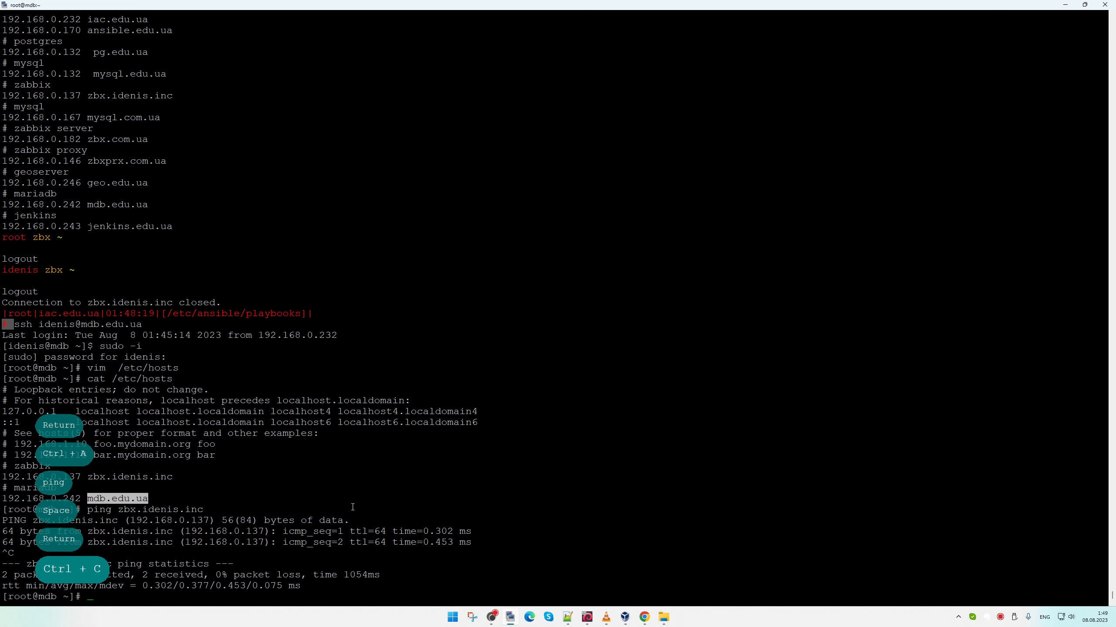
# Ping mdb.edu.ua from the mdb host itself, stopping after a couple of replies
pyautogui.rightClick(359, 505)
pyautogui.hotkey('ctrl', 'a')
pyautogui.write('ping')
pyautogui.press('Return')
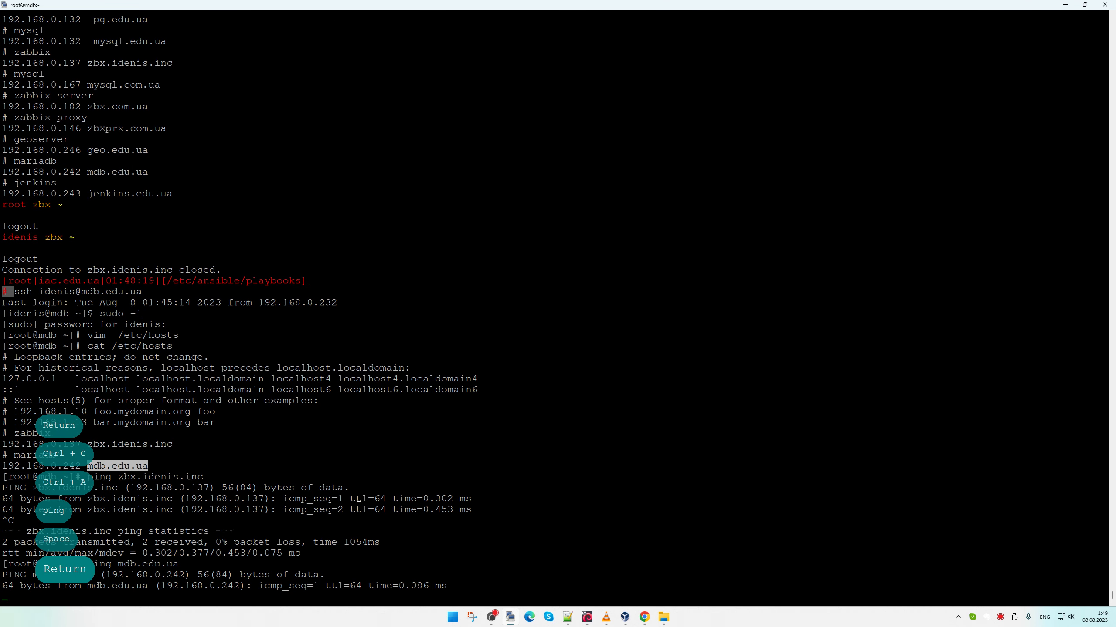
pyautogui.hotkey('ctrl', 'c')
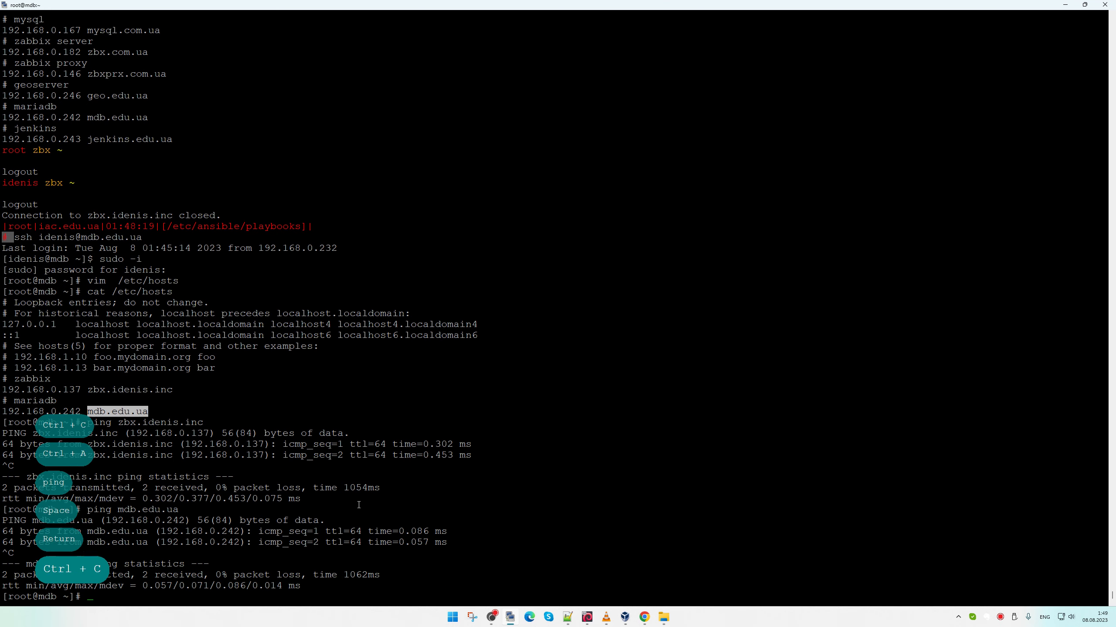
# Open /etc/zabbix_agentd.conf in vim and examine the ServerActive, Hostname and HostMetadata settings through to the end of the file
pyautogui.press('Up')
pyautogui.press('Up')
pyautogui.press('Up')
pyautogui.press('Up')
pyautogui.press('Up')
pyautogui.press('Up')
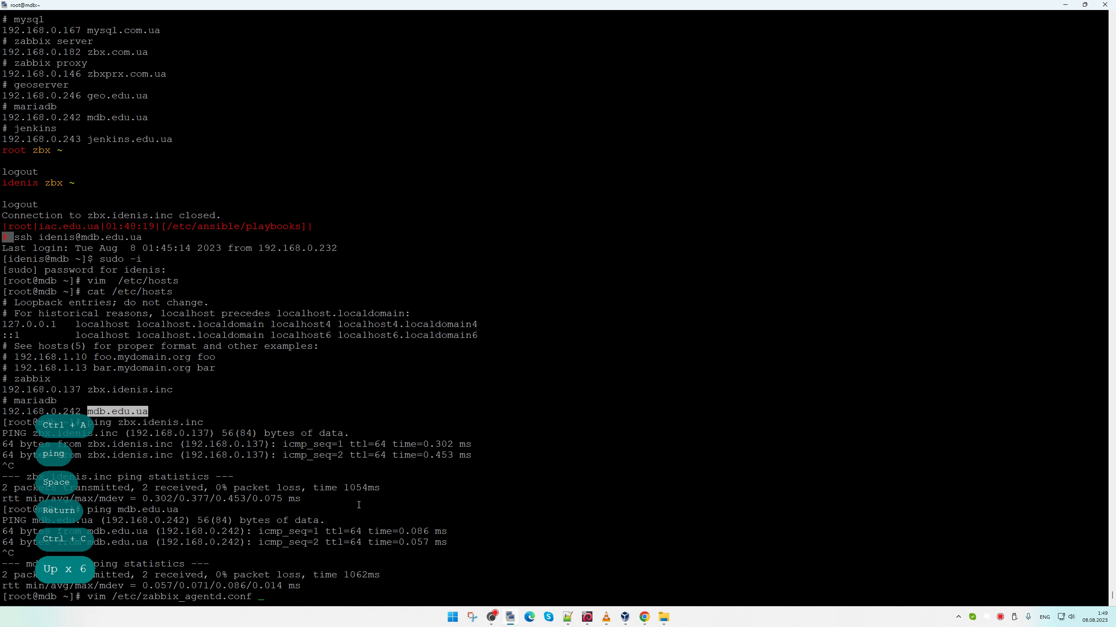
pyautogui.press('Return')
pyautogui.press('Down')
pyautogui.press('Down')
pyautogui.press('Down')
pyautogui.press('Down')
pyautogui.press('Down')
pyautogui.press('Down')
pyautogui.press('Down')
pyautogui.press('Down')
pyautogui.press('Down')
pyautogui.press('Down')
pyautogui.press('Down')
pyautogui.press('Down')
pyautogui.press('Down')
pyautogui.press('Down')
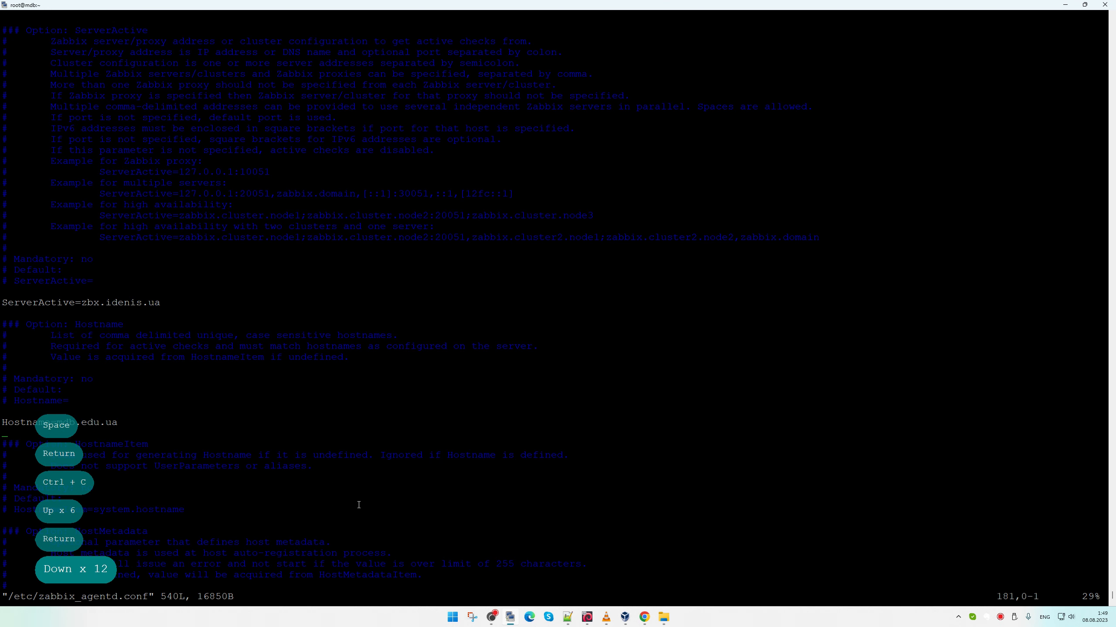
pyautogui.press('Down')
pyautogui.press('Down')
pyautogui.press('Down')
pyautogui.press('Down')
pyautogui.press('Down')
pyautogui.press('Down')
pyautogui.press('Down')
pyautogui.press('Down')
pyautogui.press('Down')
pyautogui.press('Down')
pyautogui.press('Down')
pyautogui.press('Down')
pyautogui.press('Down')
pyautogui.press('Down')
pyautogui.press('Down')
pyautogui.press('Down')
pyautogui.press('Down')
pyautogui.press('Down')
pyautogui.press('Down')
pyautogui.press('Down')
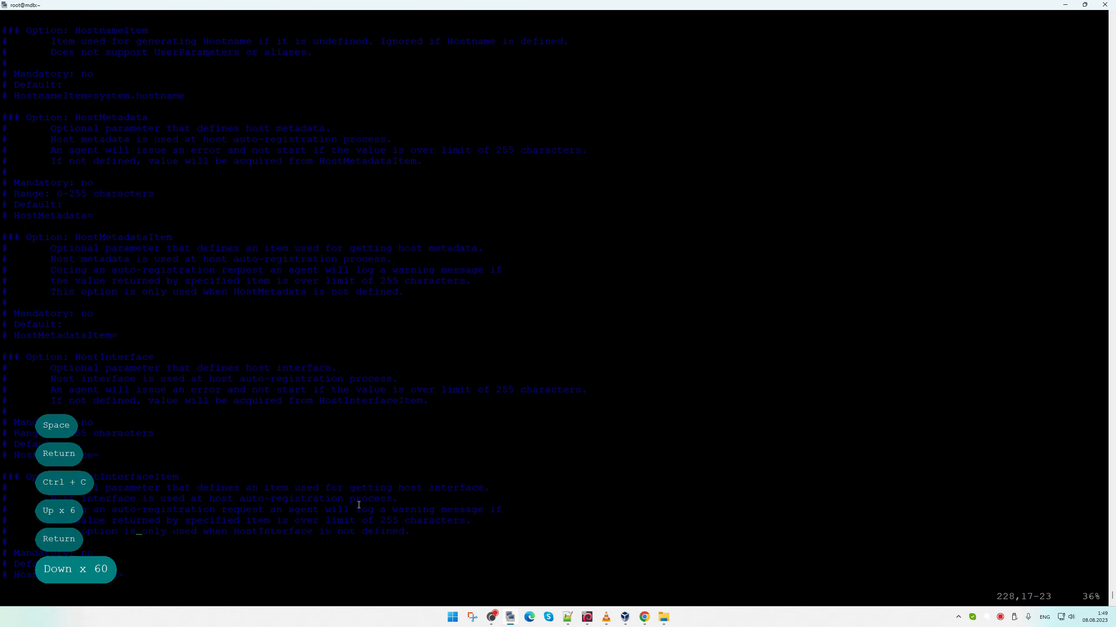
pyautogui.press('Down')
pyautogui.press('Down')
pyautogui.press('Down')
pyautogui.press('Down')
pyautogui.press('Down')
pyautogui.press('Down')
pyautogui.press('Down')
pyautogui.press('Down')
pyautogui.press('Down')
pyautogui.press('Down')
pyautogui.press('Down')
pyautogui.press('Down')
pyautogui.press('Down')
pyautogui.press('Down')
pyautogui.press('Down')
pyautogui.press('Down')
pyautogui.press('Down')
pyautogui.press('Down')
pyautogui.press('Down')
pyautogui.press('Down')
pyautogui.press('pagedown')
pyautogui.press('pagedown')
pyautogui.press('pagedown')
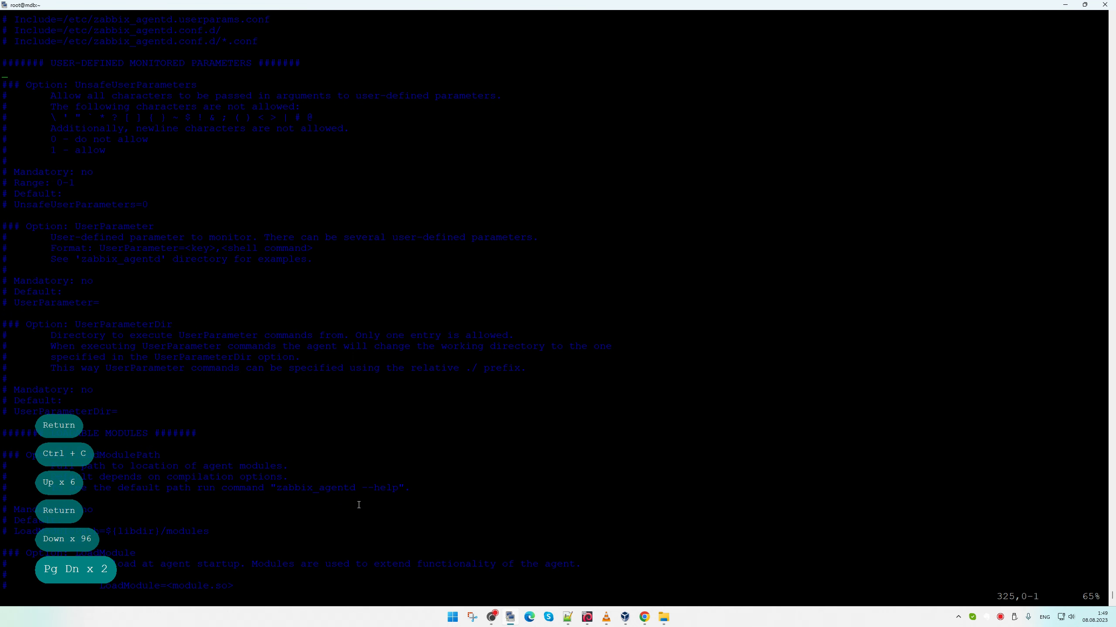
pyautogui.press('pagedown')
pyautogui.press('pagedown')
pyautogui.press('pagedown')
pyautogui.press('pagedown')
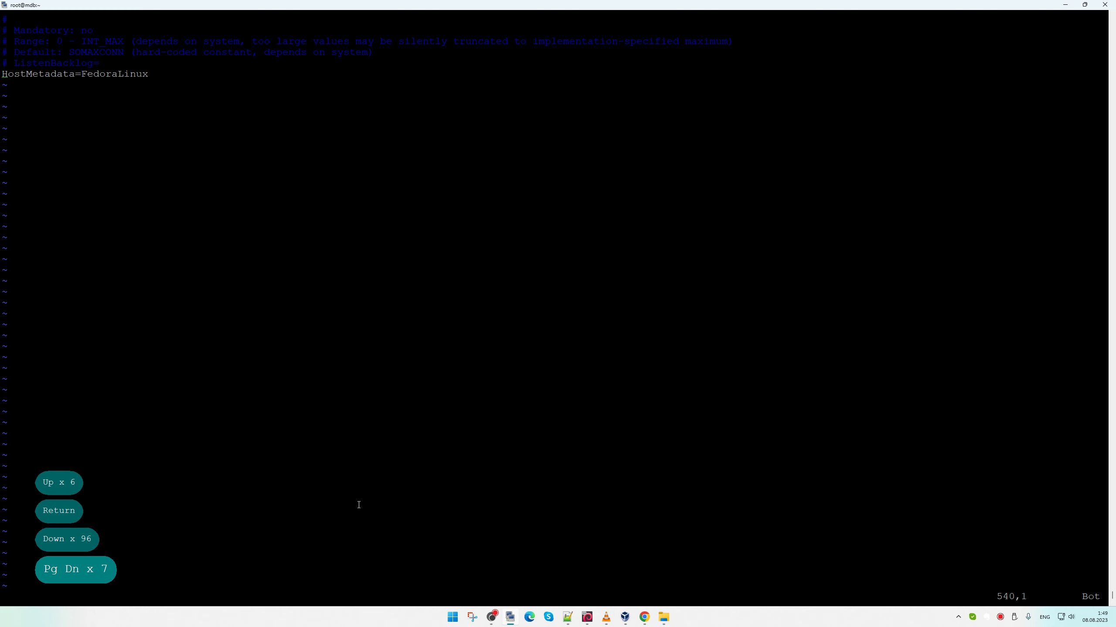
# Review the agent configuration back up to its beginning and quit vim without saving
pyautogui.press('pageup')
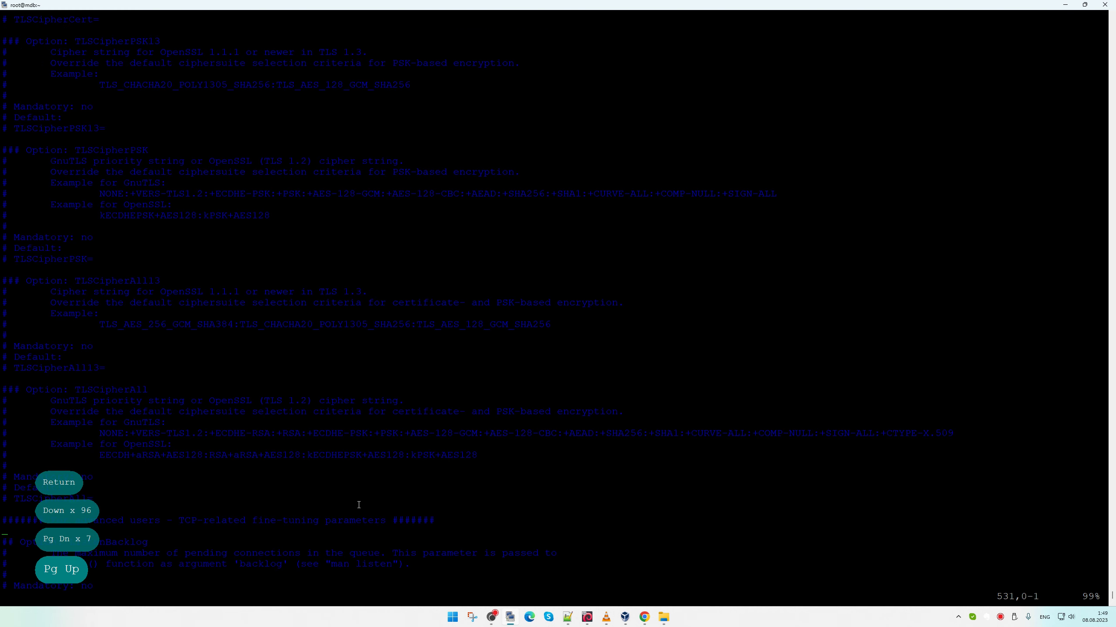
pyautogui.press('pageup')
pyautogui.press('pageup')
pyautogui.press('pageup')
pyautogui.press('pageup')
pyautogui.press('pageup')
pyautogui.press('pageup')
pyautogui.press('pageup')
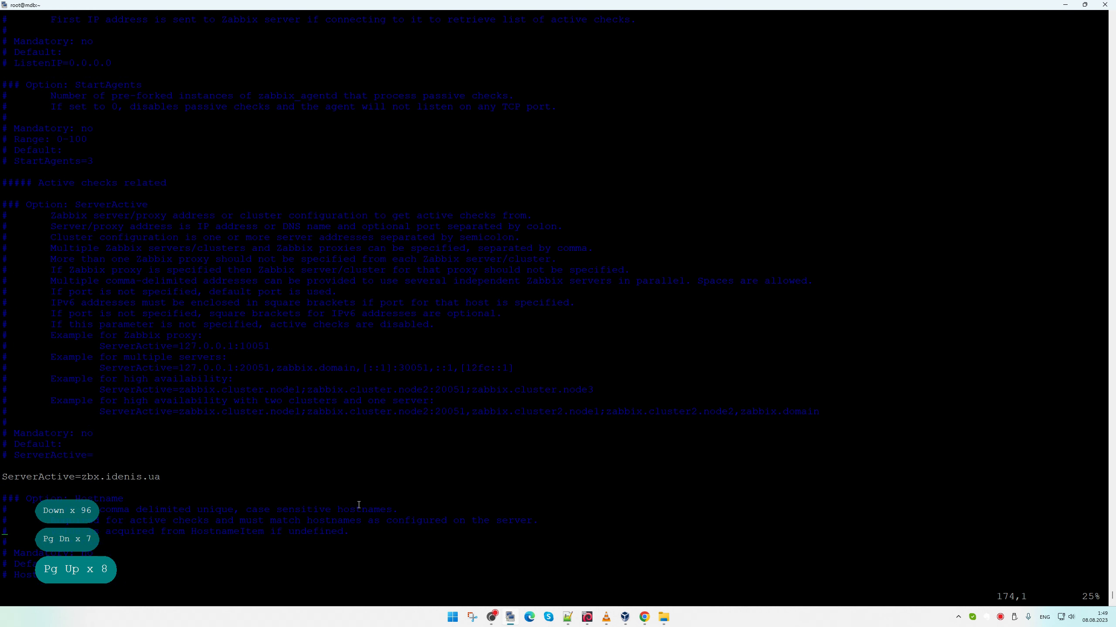
pyautogui.press('pageup')
pyautogui.press('pageup')
pyautogui.press('pageup')
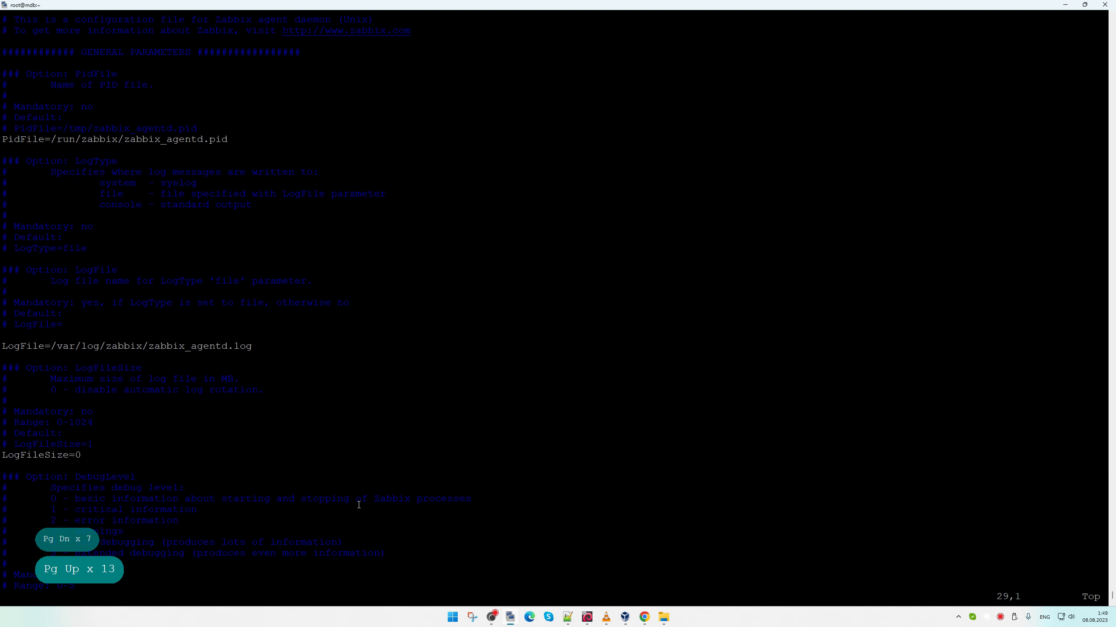
pyautogui.write(':q!')
pyautogui.press('Return')
pyautogui.press('Return')
pyautogui.press('Return')
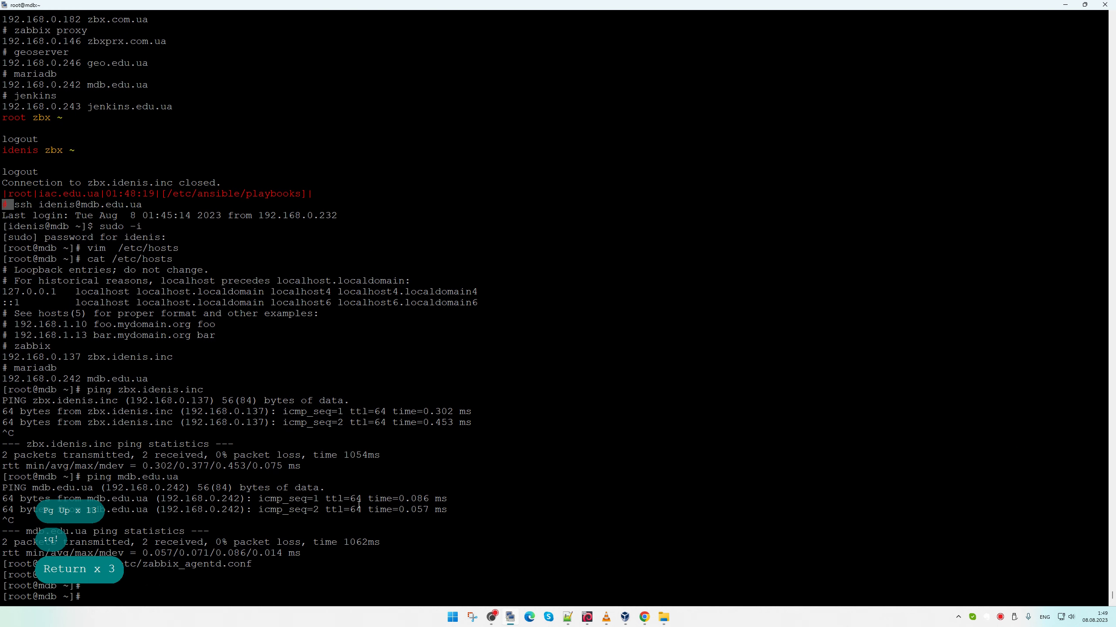
pyautogui.moveTo(653, 621)
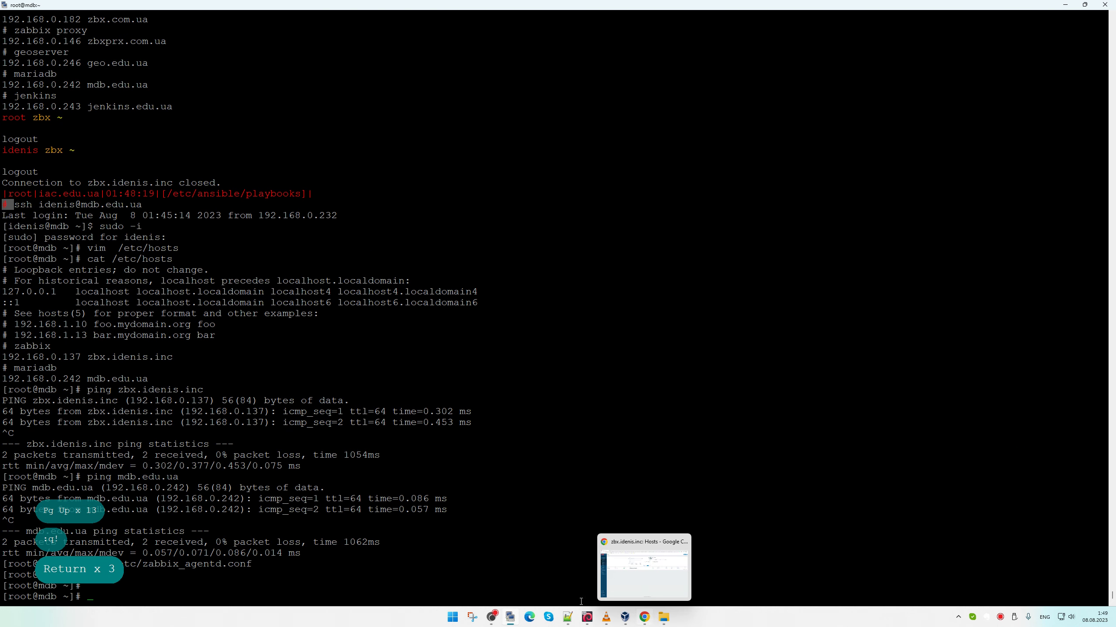
# List the full firewall configuration of the mdb host with firewall-cmd --list-all
pyautogui.write('fire')
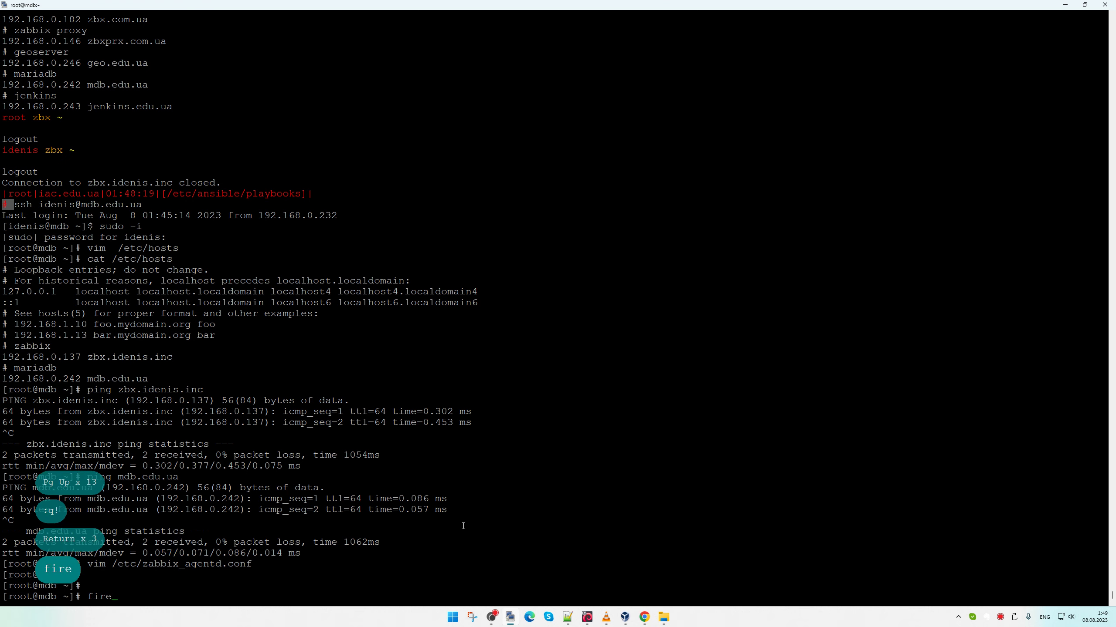
pyautogui.press('Tab')
pyautogui.write('-c')
pyautogui.press('Tab')
pyautogui.write('--')
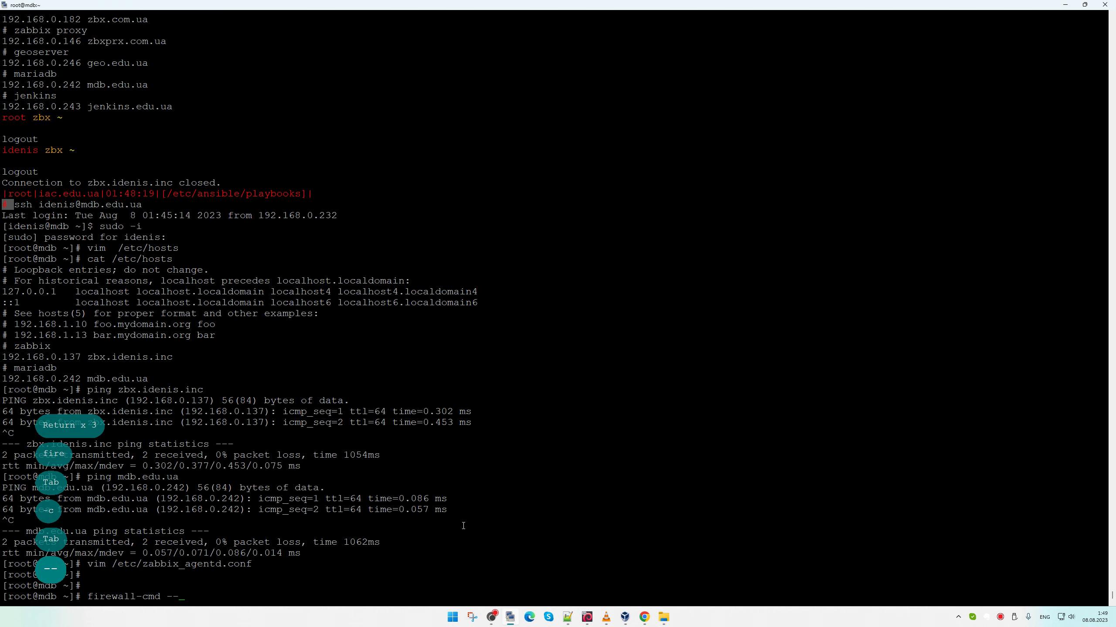
pyautogui.write('list-all')
pyautogui.press('Return')
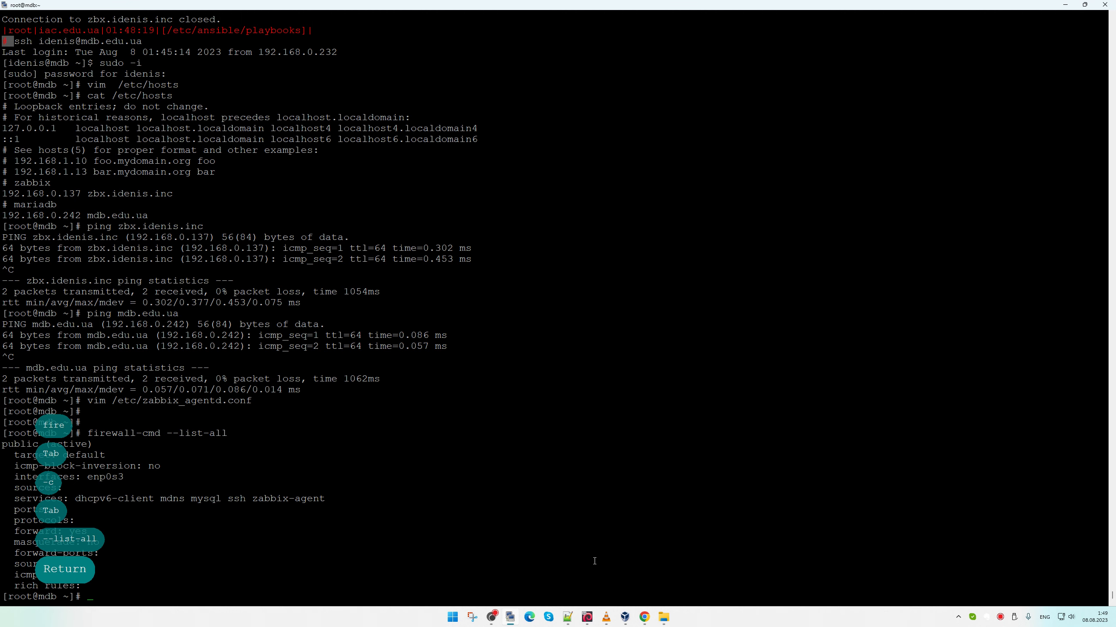
# Switch to the Zabbix page in Chrome, reload the hosts list, and check the autoregistration actions and dashboard
pyautogui.click(645, 615)
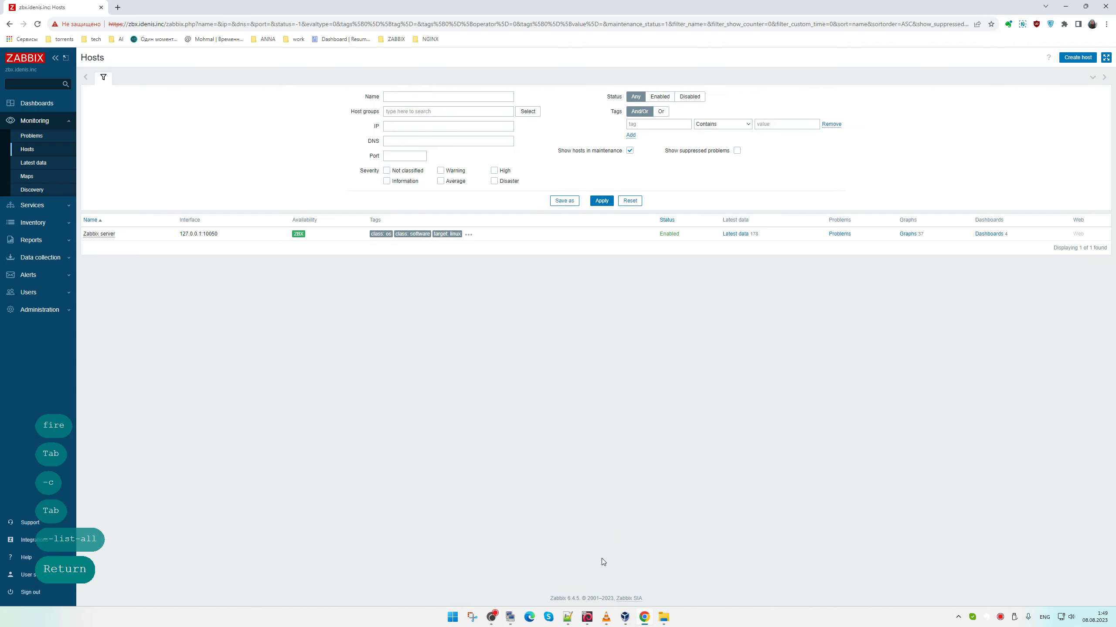
pyautogui.click(38, 24)
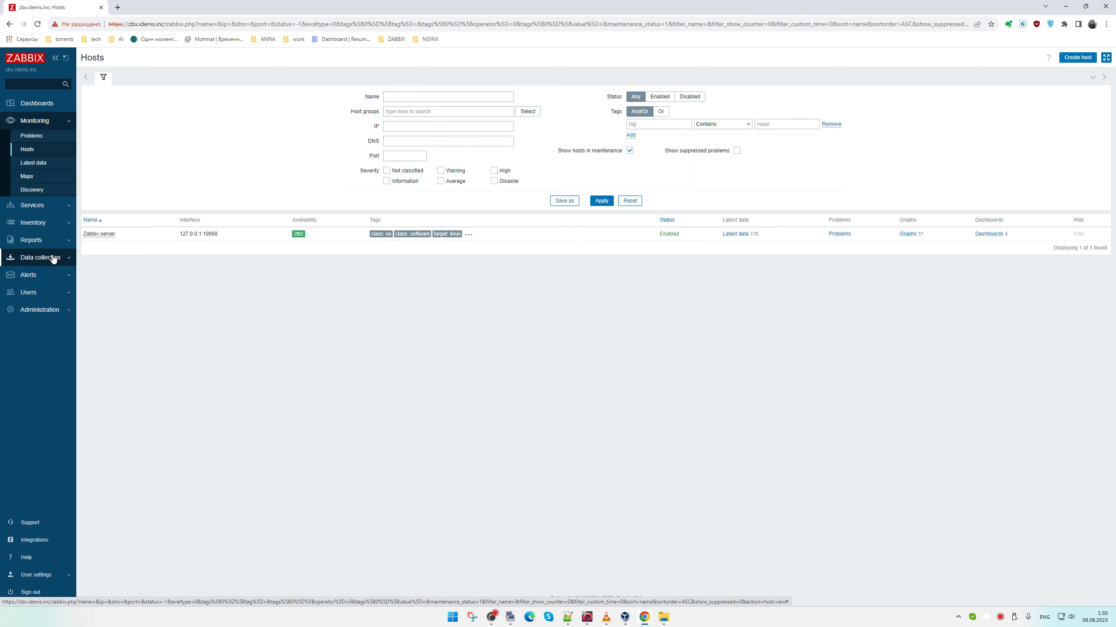
pyautogui.click(52, 275)
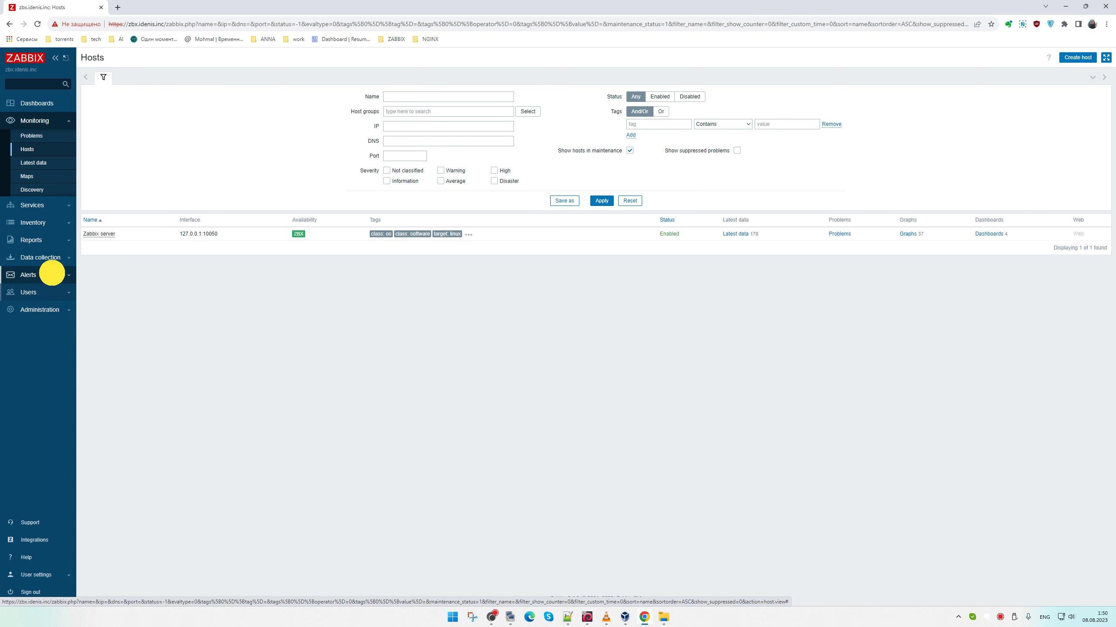
pyautogui.moveTo(53, 226)
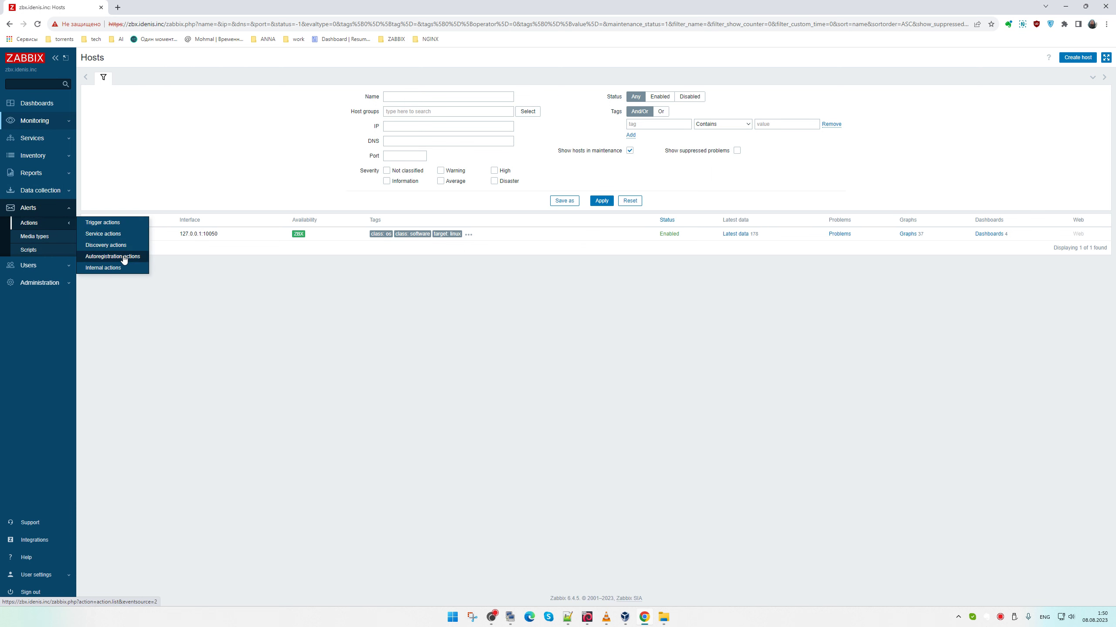
pyautogui.click(123, 258)
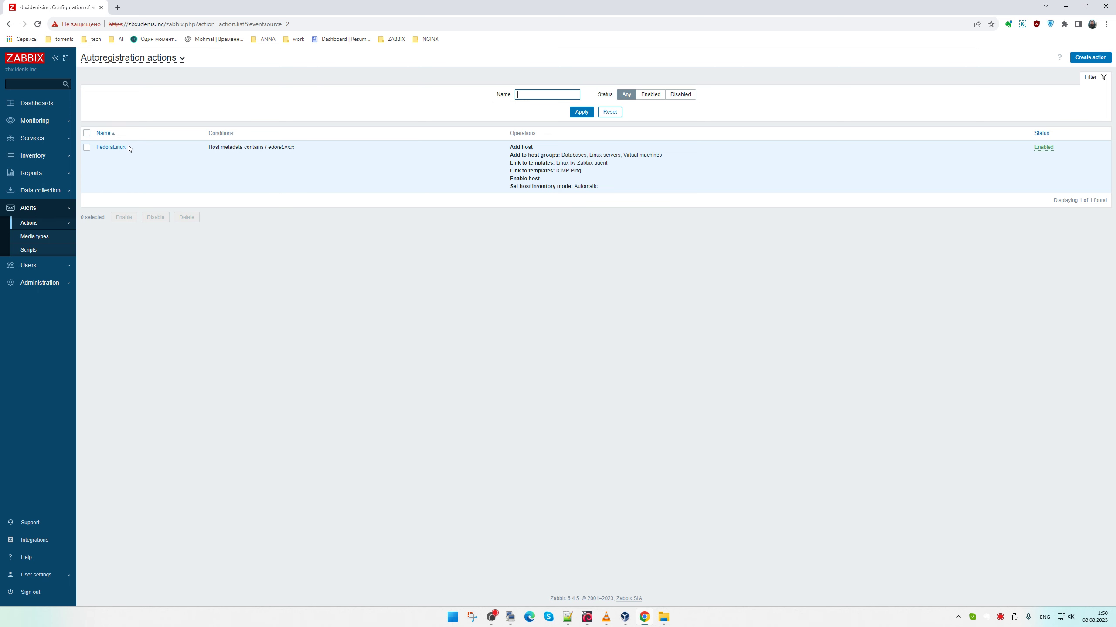
pyautogui.click(38, 105)
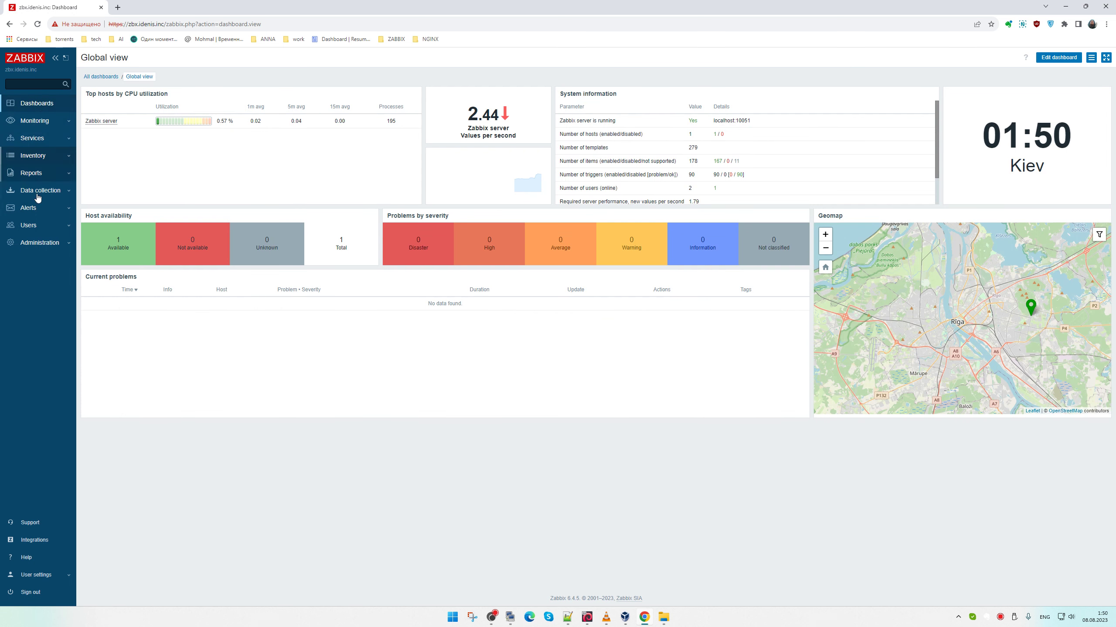
# Disable the FedoraLinux autoregistration action and confirm the change
pyautogui.click(41, 195)
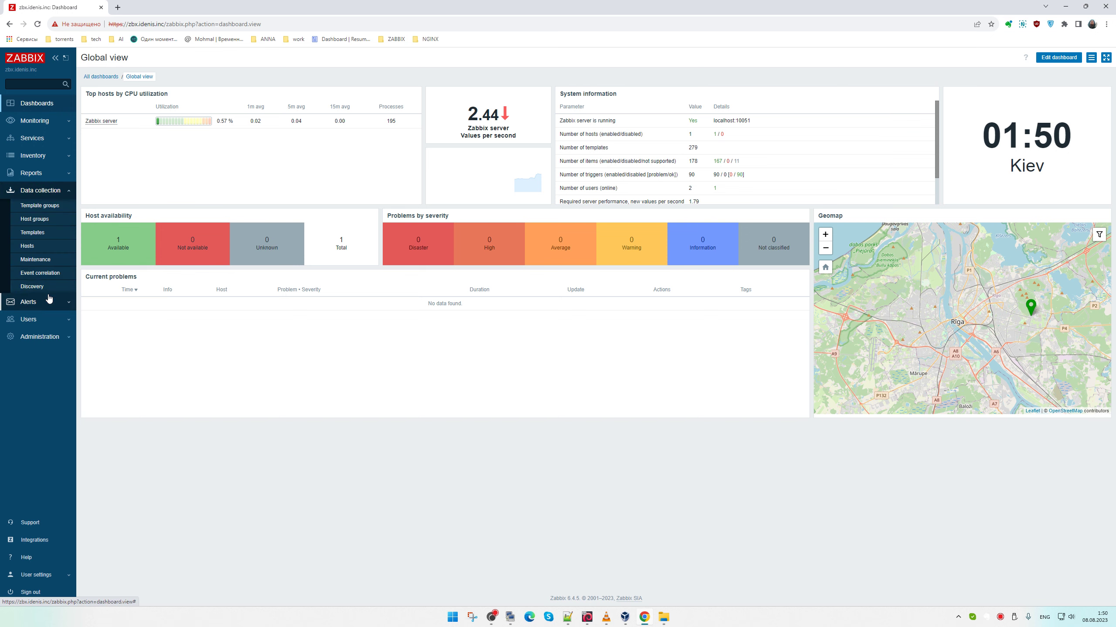
pyautogui.click(48, 295)
pyautogui.click(53, 222)
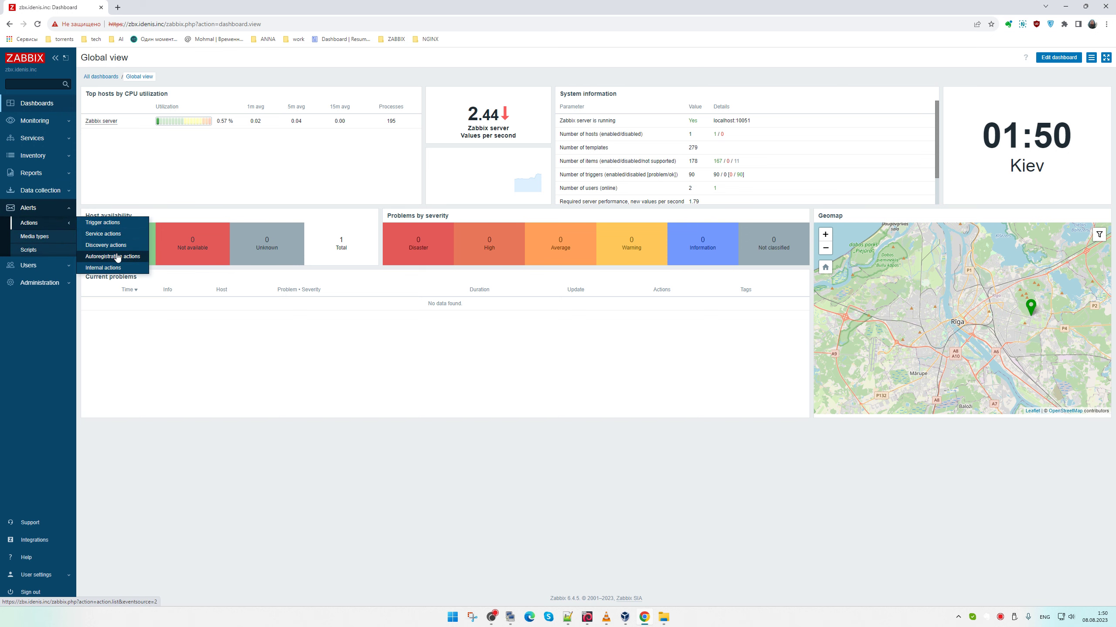
pyautogui.click(117, 257)
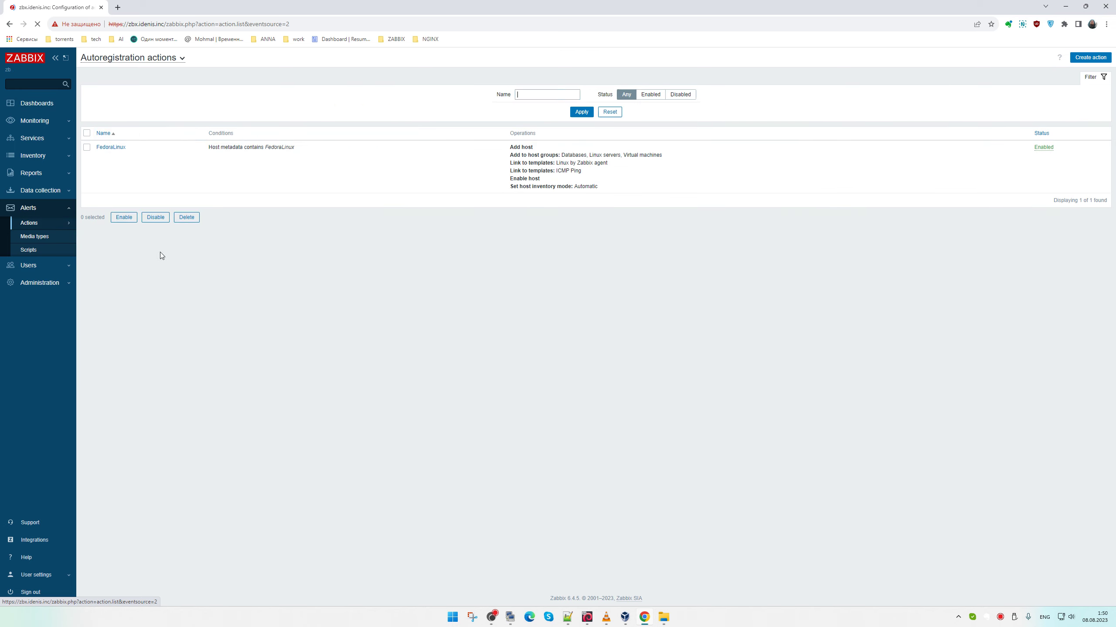
pyautogui.click(86, 133)
pyautogui.click(155, 217)
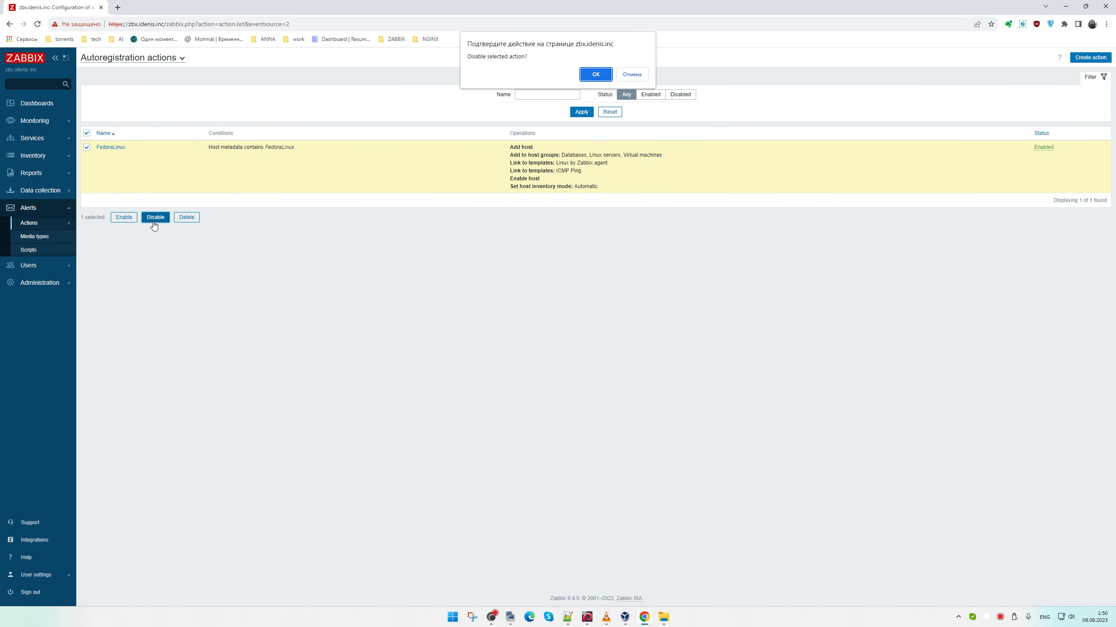
pyautogui.click(594, 73)
# Open the monitored hosts page and start creating a new host
pyautogui.click(39, 101)
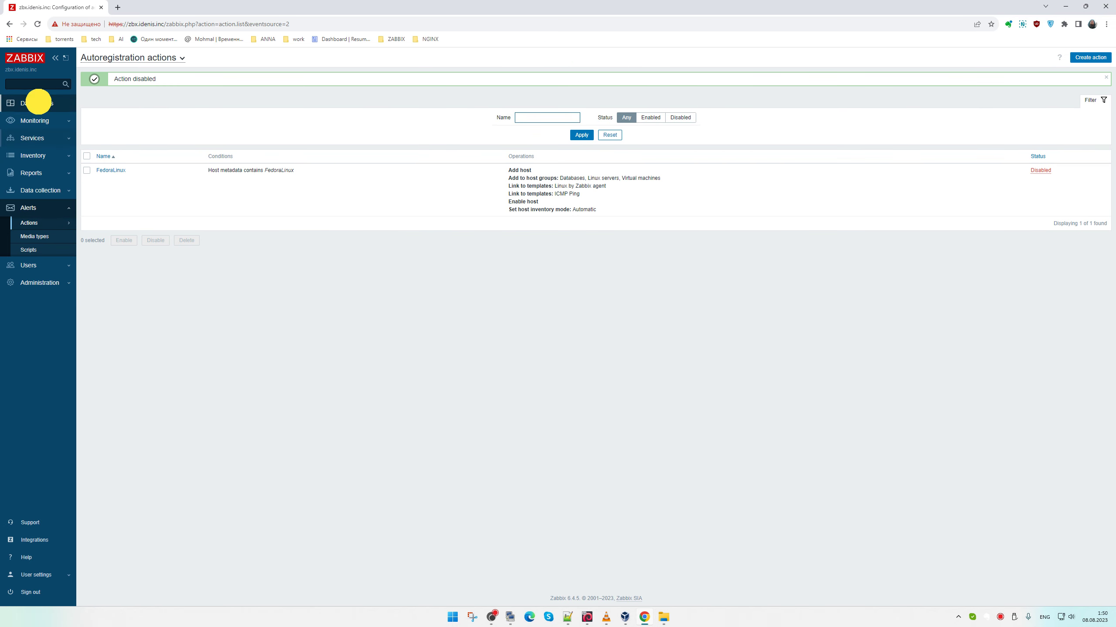
pyautogui.click(43, 121)
pyautogui.click(26, 149)
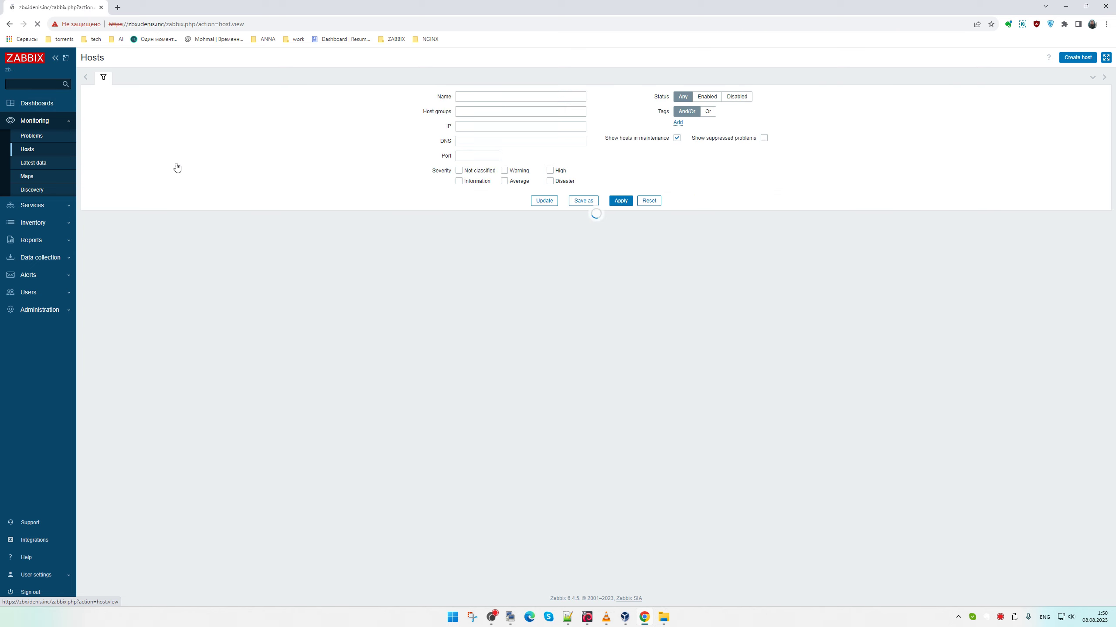
pyautogui.click(1079, 57)
pyautogui.hotkey('alt', 'Tab')
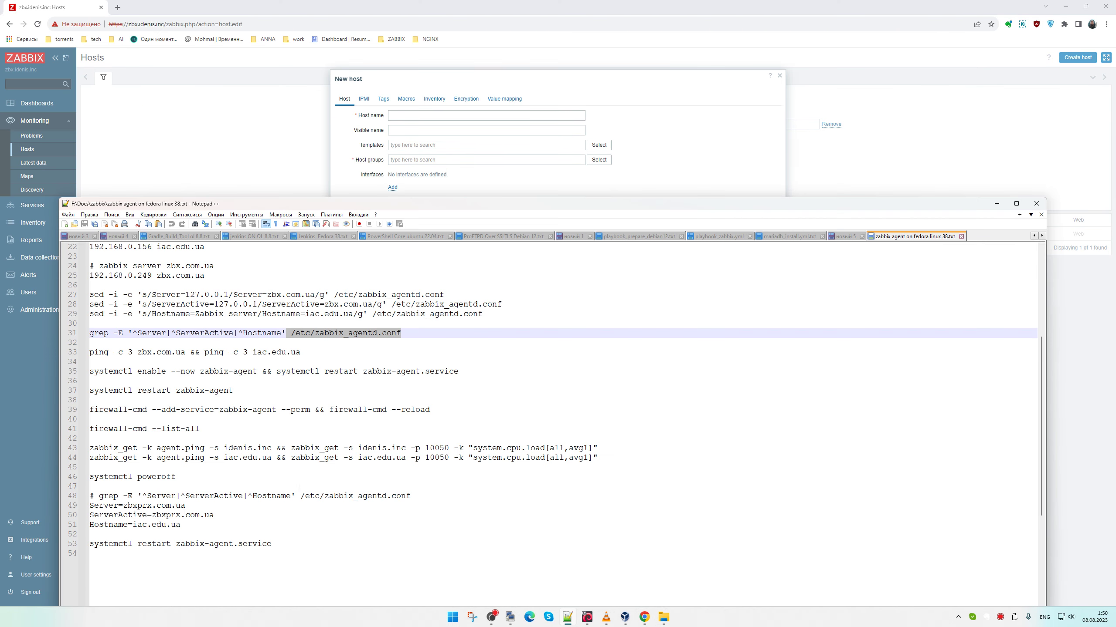
pyautogui.click(693, 150)
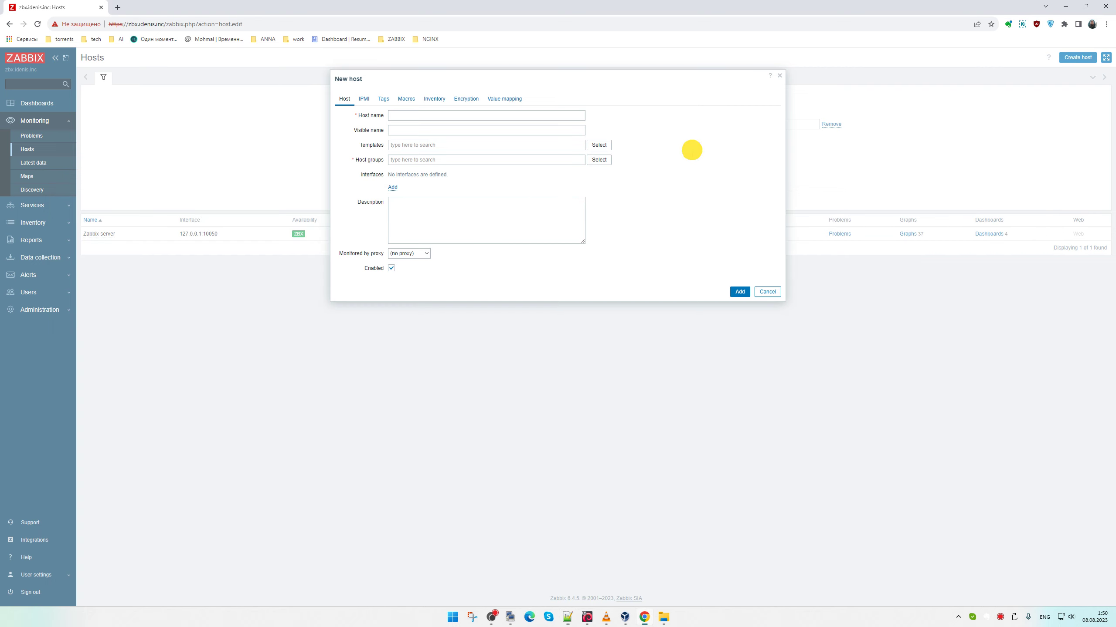
# Switch to the mdb terminal, run hostnamectl and copy the static hostname mdb.edu.ua
pyautogui.click(511, 617)
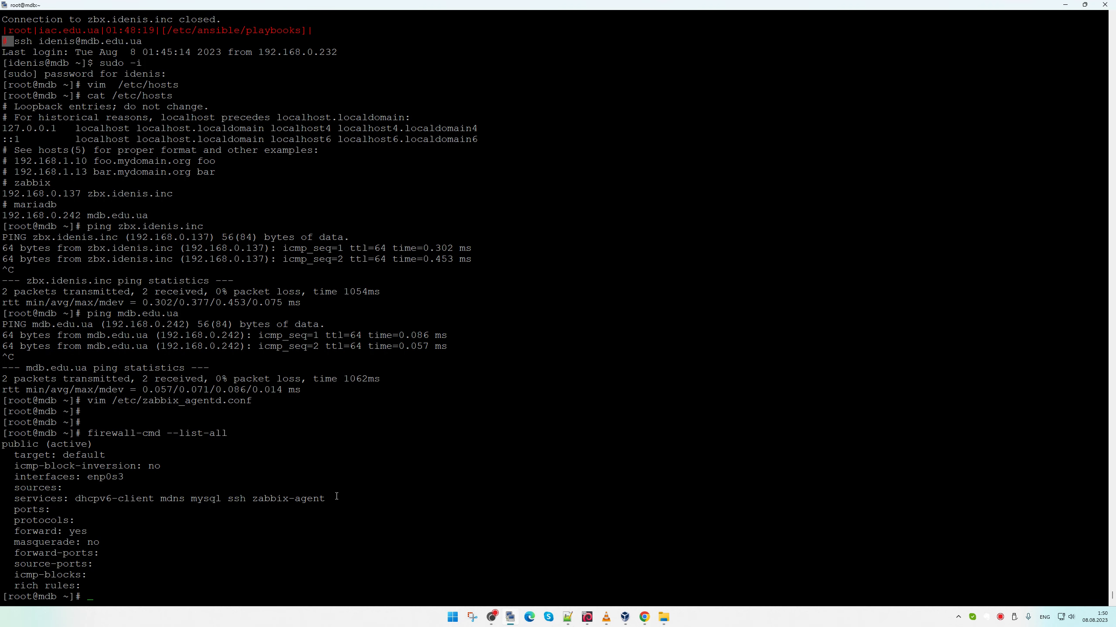
pyautogui.write('hostnaemc')
pyautogui.press('Tab')
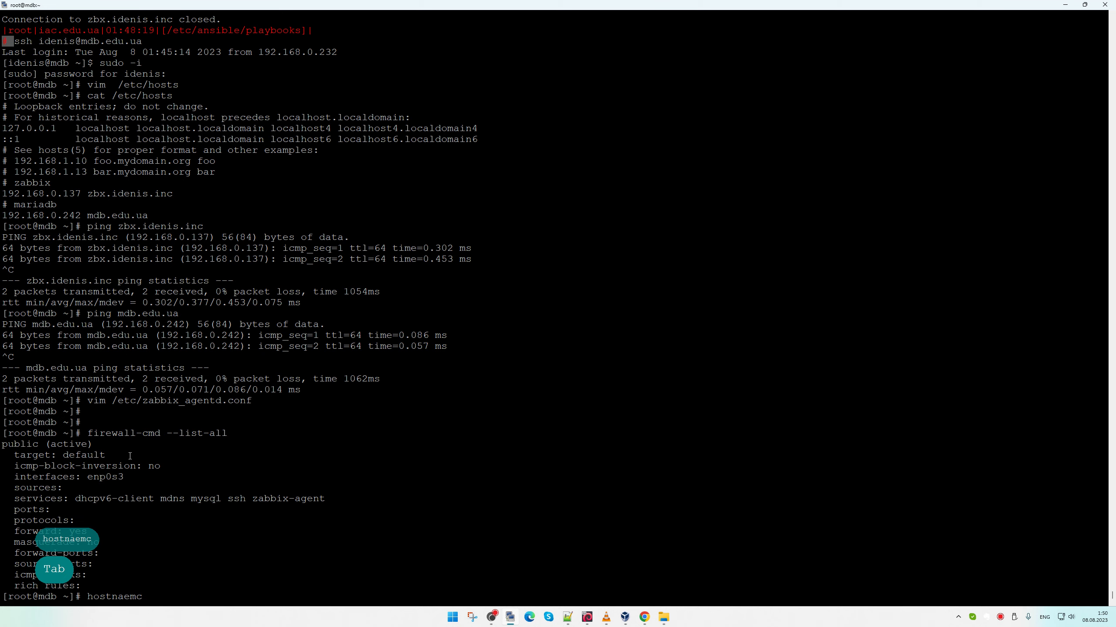
pyautogui.press('BackSpace')
pyautogui.press('BackSpace')
pyautogui.write('mec')
pyautogui.press('Tab')
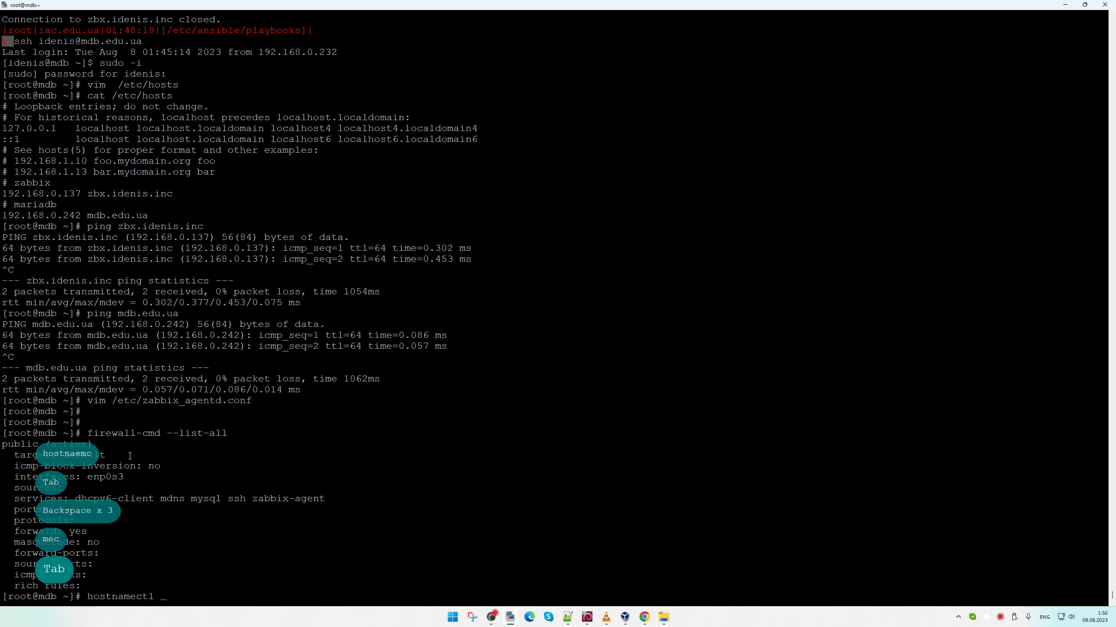
pyautogui.press('Return')
pyautogui.doubleClick(154, 422)
pyautogui.hotkey('ctrl', 'c')
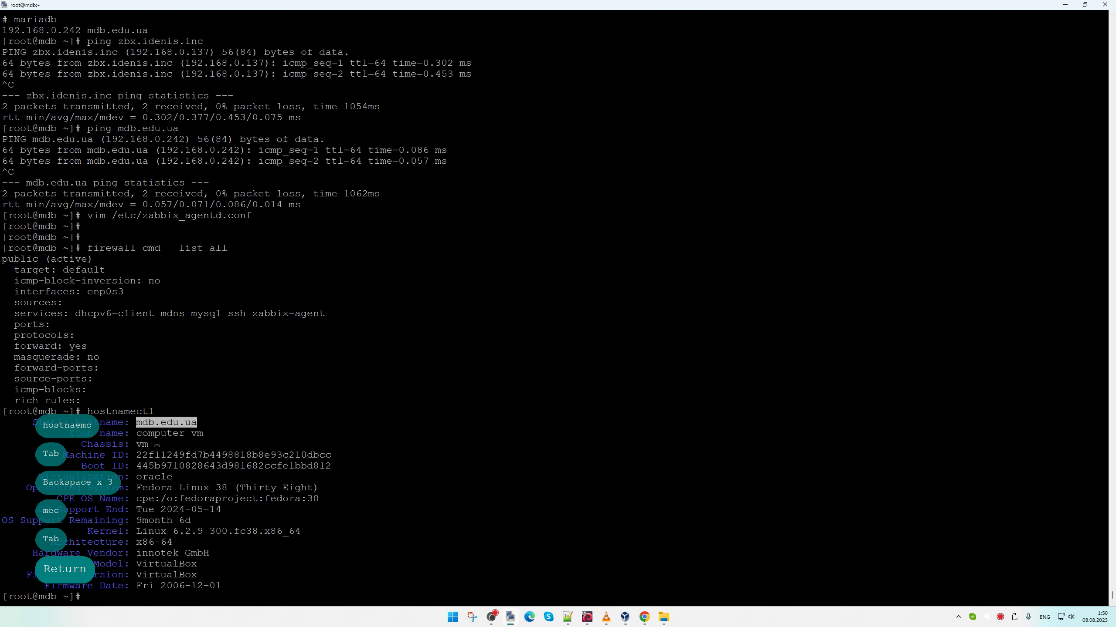
# Return to the new host form in Chrome and enter the copied mdb.edu.ua as the host name
pyautogui.click(1065, 6)
pyautogui.click(463, 113)
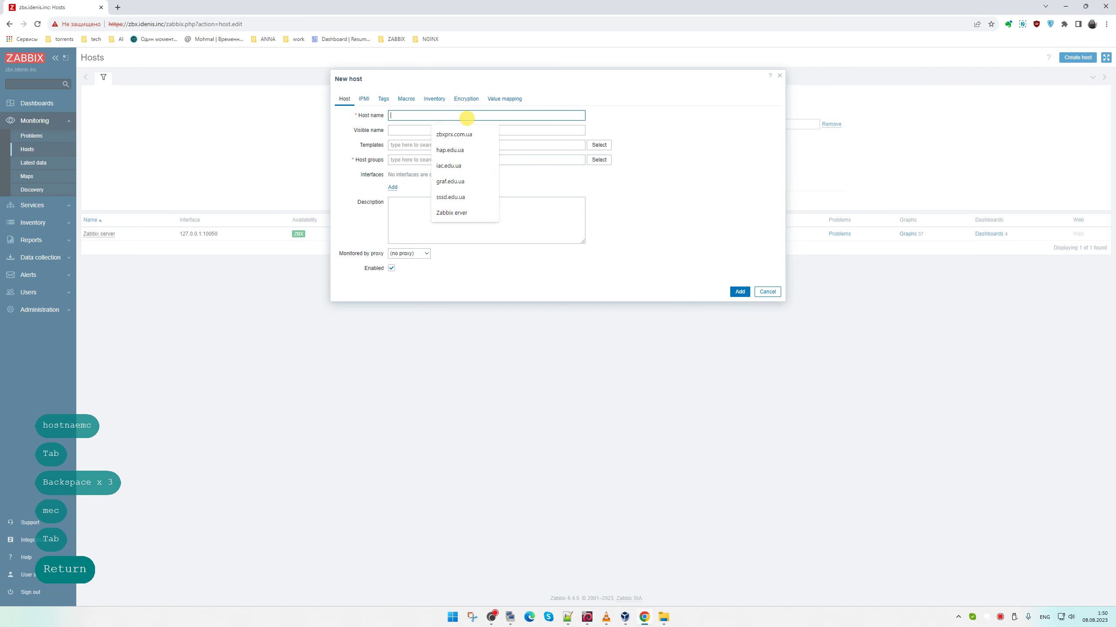
pyautogui.hotkey('ctrl', 'v')
# Link the Linux by Zabbix agent template from Templates/Operating systems to the new host
pyautogui.click(498, 142)
pyautogui.click(596, 144)
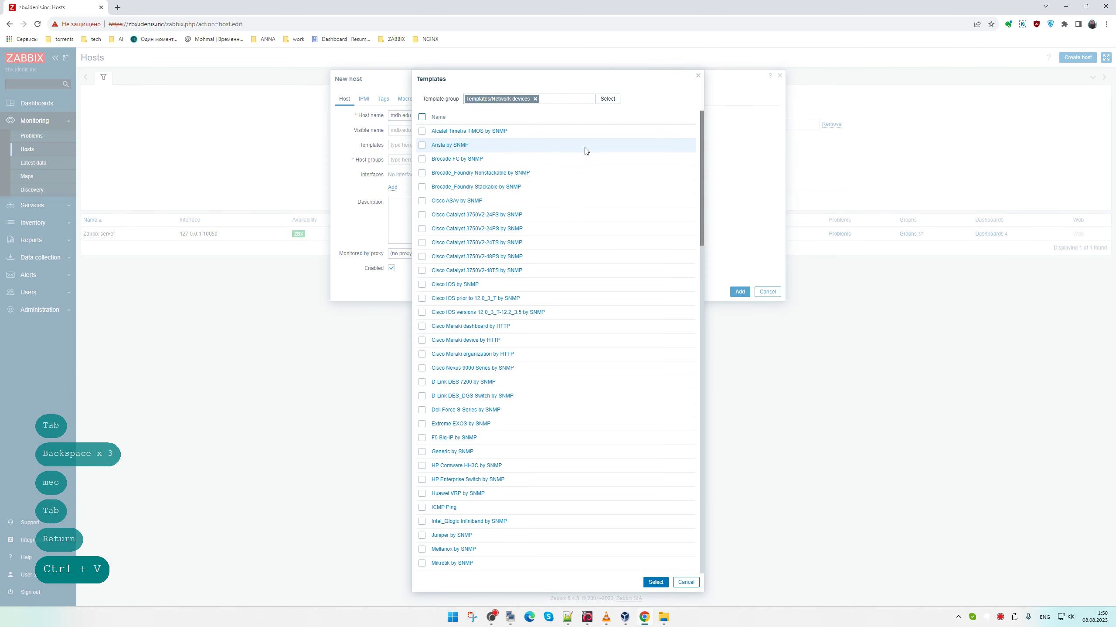
pyautogui.click(535, 99)
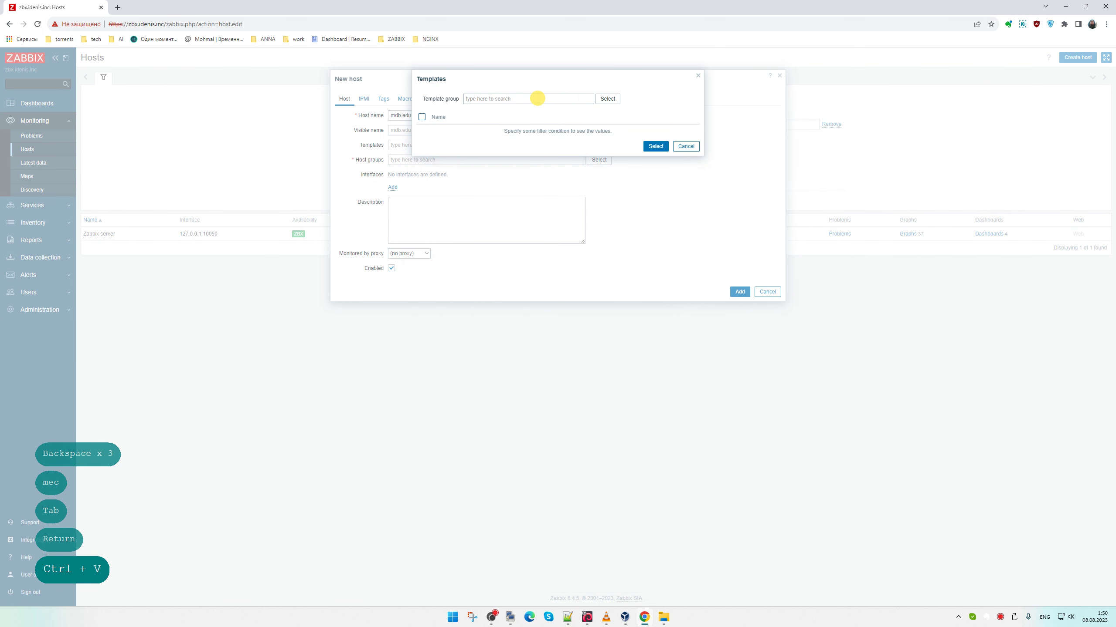
pyautogui.click(608, 101)
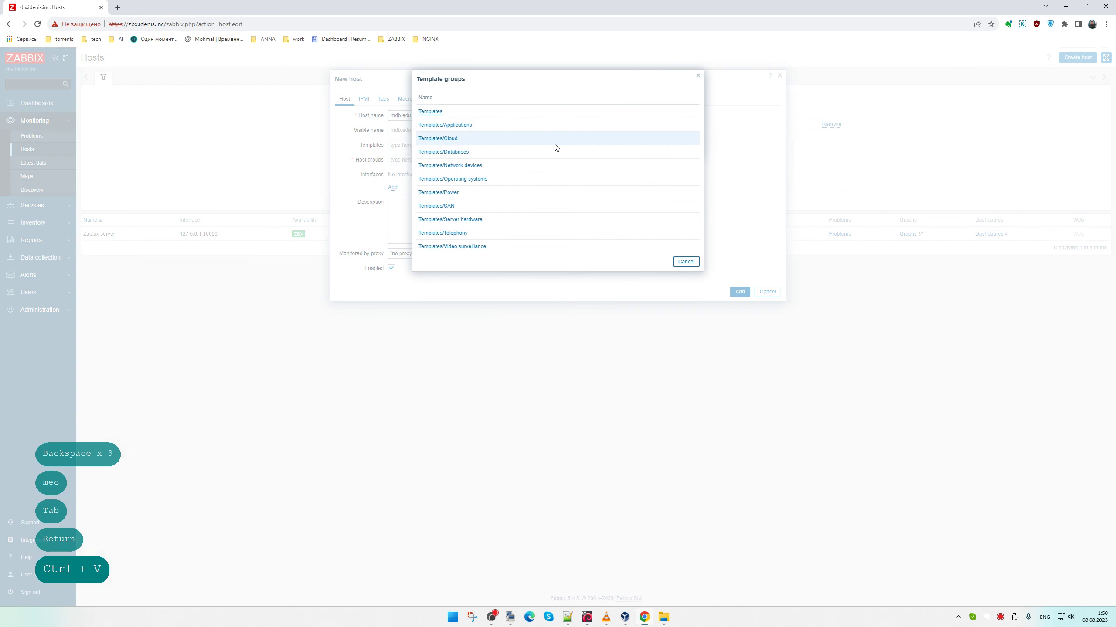
pyautogui.click(453, 183)
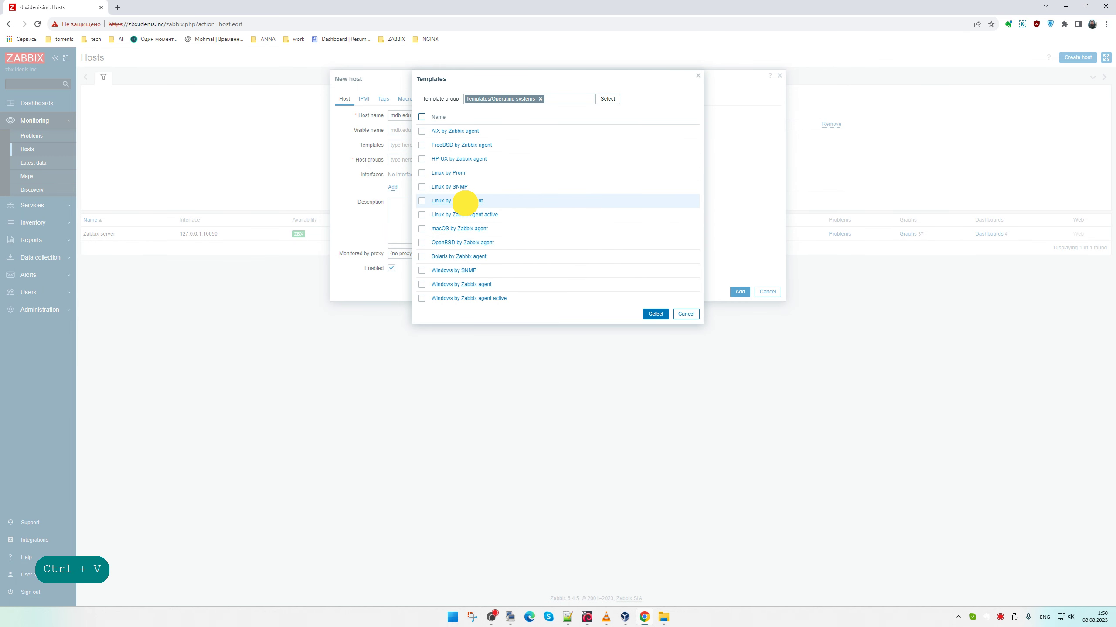
pyautogui.click(465, 202)
# Add the ICMP Ping template from Templates/Network devices to the new host
pyautogui.click(601, 145)
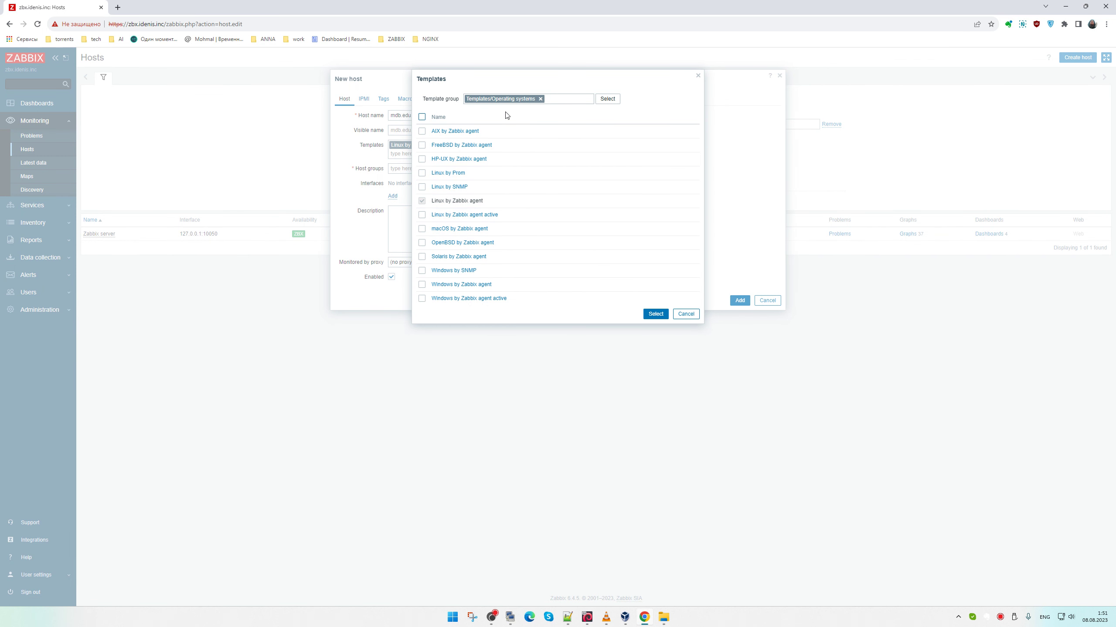
pyautogui.click(540, 98)
pyautogui.click(607, 99)
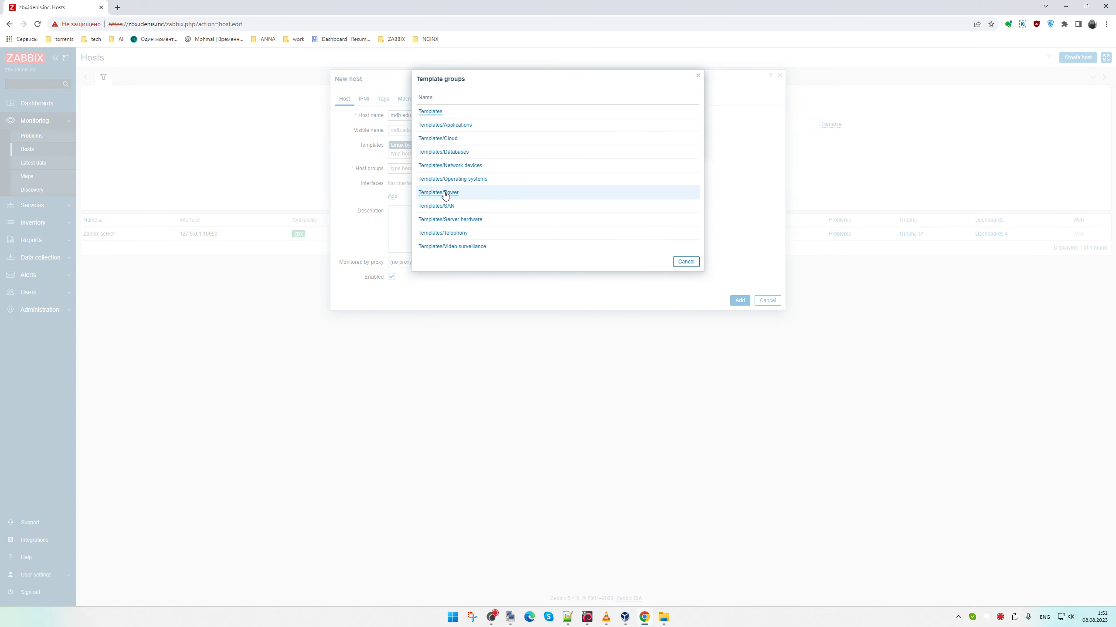
pyautogui.click(450, 166)
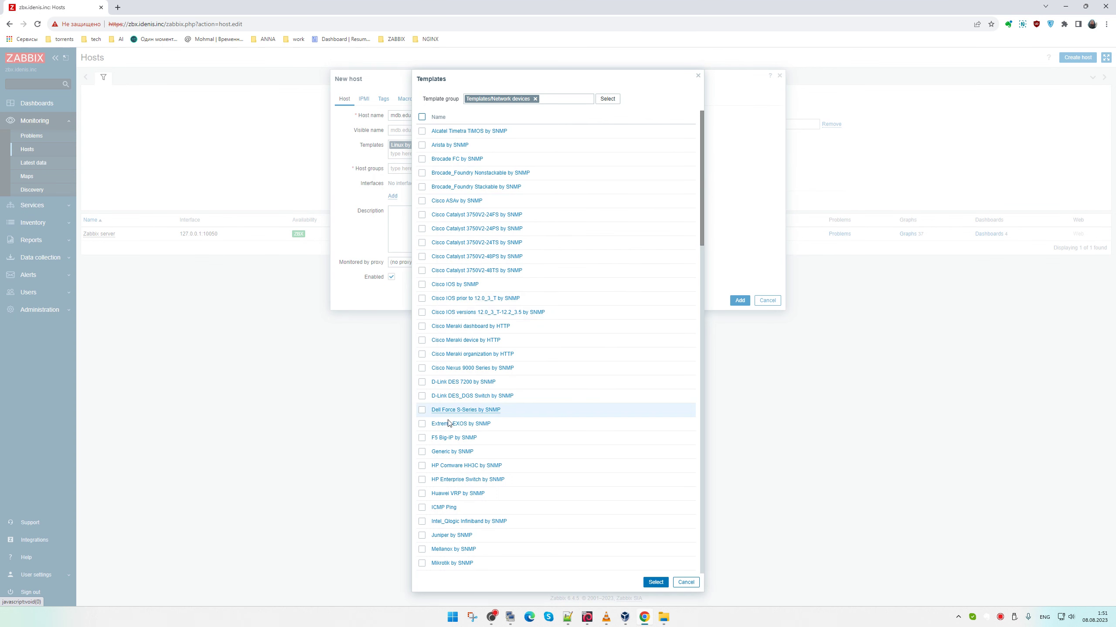
pyautogui.click(443, 507)
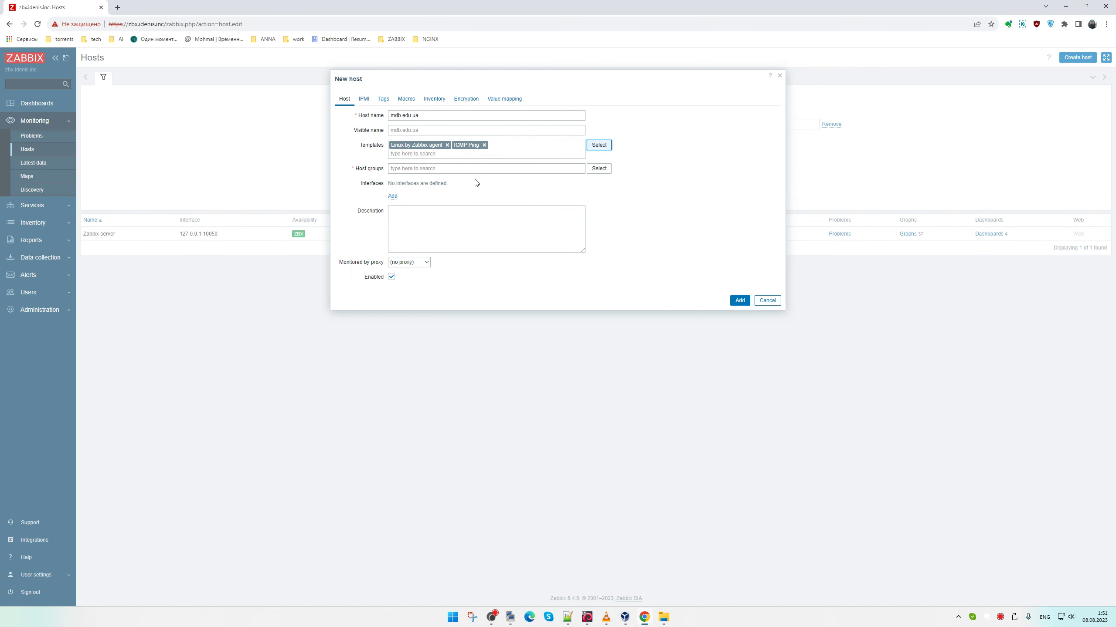
# Assign the new host to the Databases, Linux servers and Virtual machines host groups
pyautogui.click(544, 168)
pyautogui.click(599, 168)
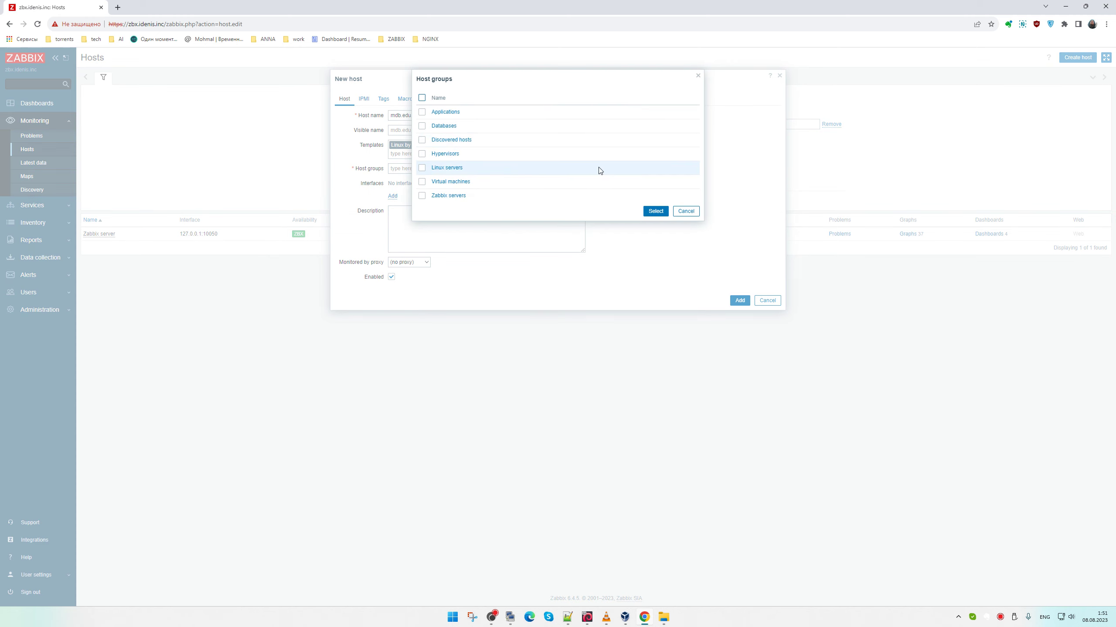
pyautogui.click(423, 126)
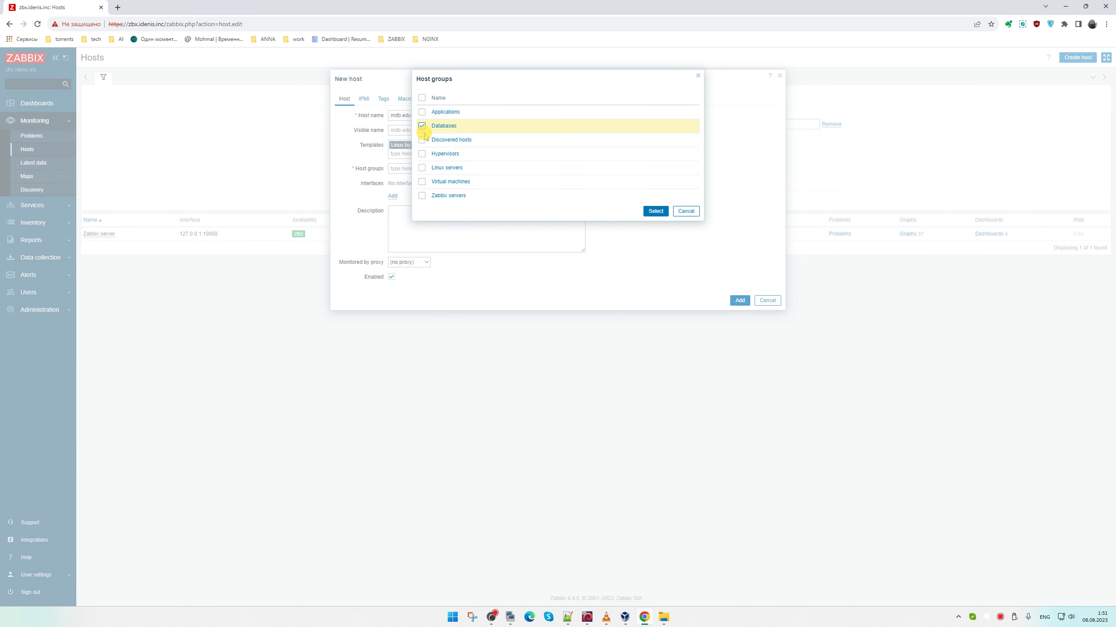
pyautogui.click(422, 168)
pyautogui.click(422, 182)
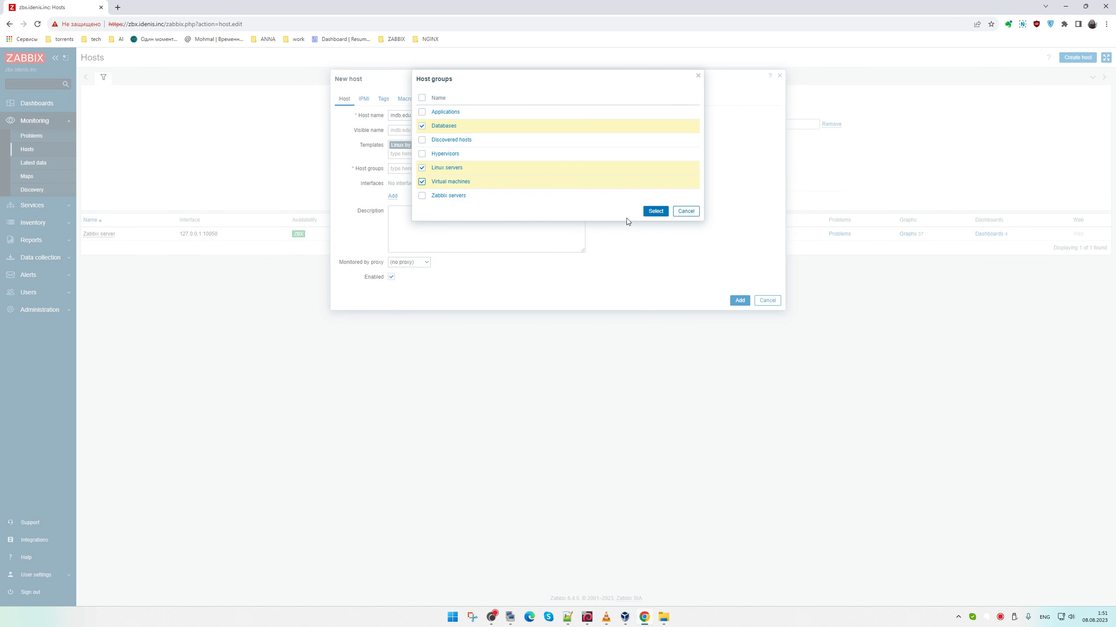
pyautogui.click(655, 212)
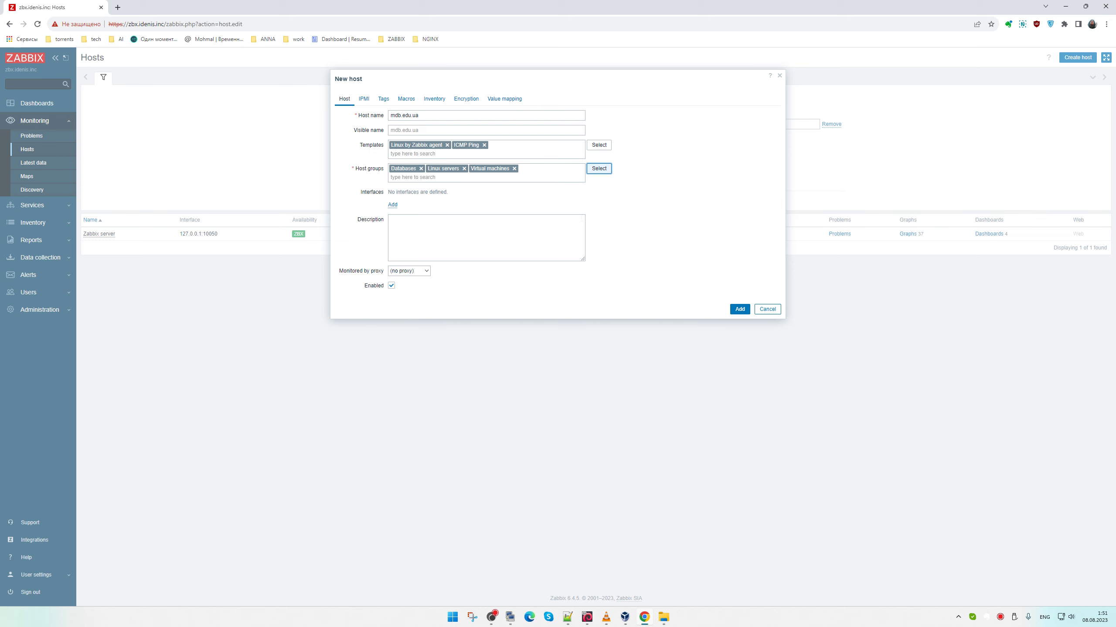
pyautogui.click(392, 216)
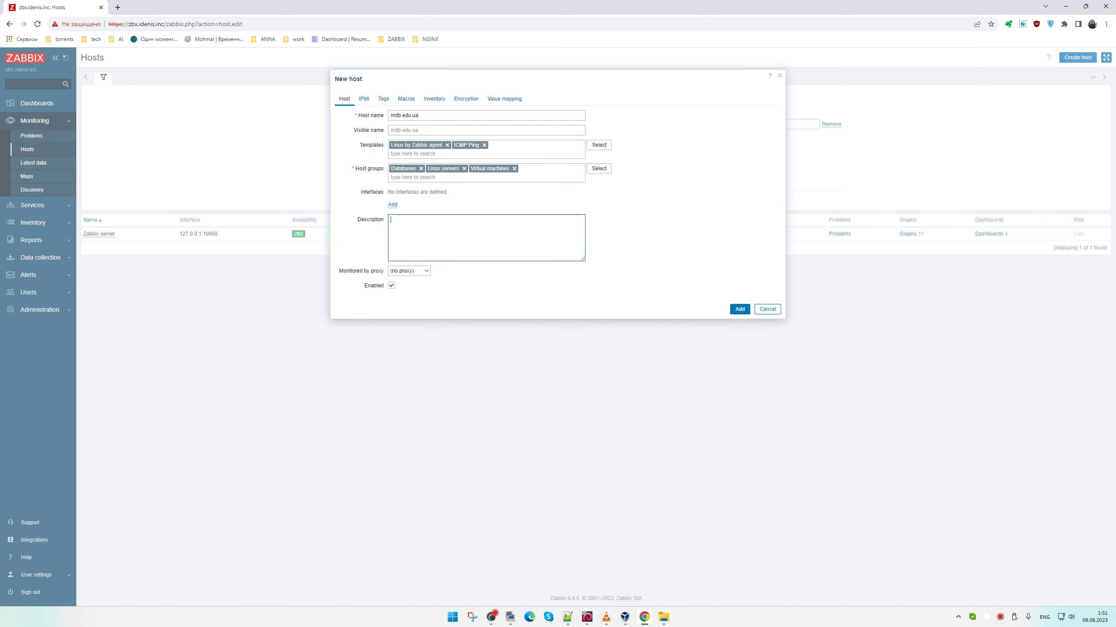
# Set the new host's description to mdb.edu.ua and add an Agent interface to it
pyautogui.hotkey('ctrl', 'v')
pyautogui.click(392, 204)
pyautogui.click(402, 219)
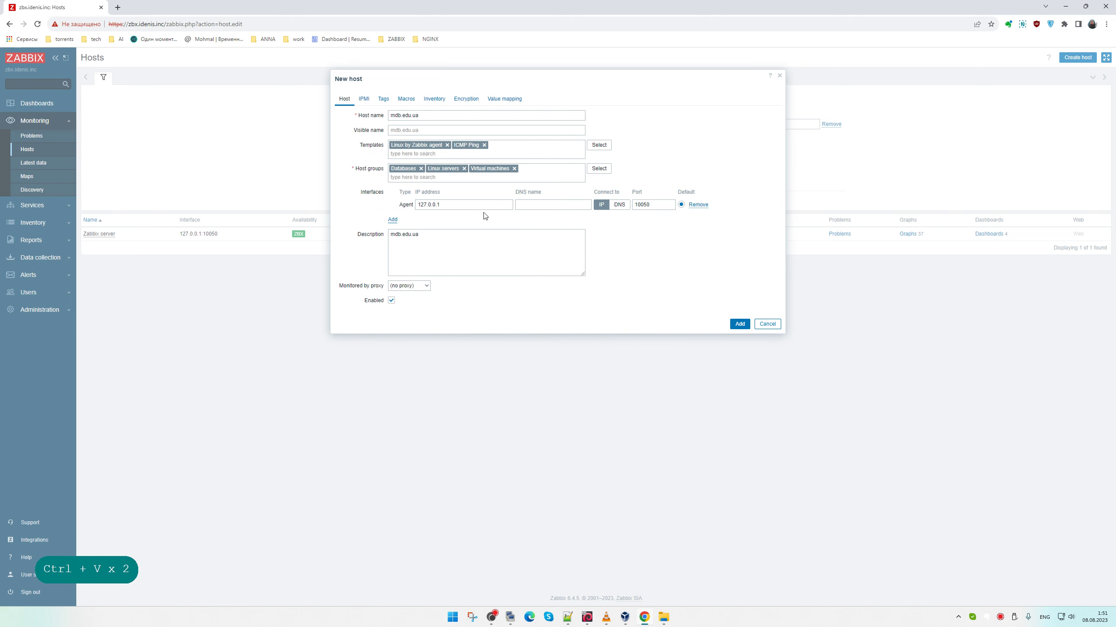
# Give the agent interface the DNS name mdb.edu.ua, clear its IP address, connect it by DNS and add the host
pyautogui.click(520, 204)
pyautogui.write('mdb.edu.ua')
pyautogui.doubleClick(466, 204)
pyautogui.press('BackSpace')
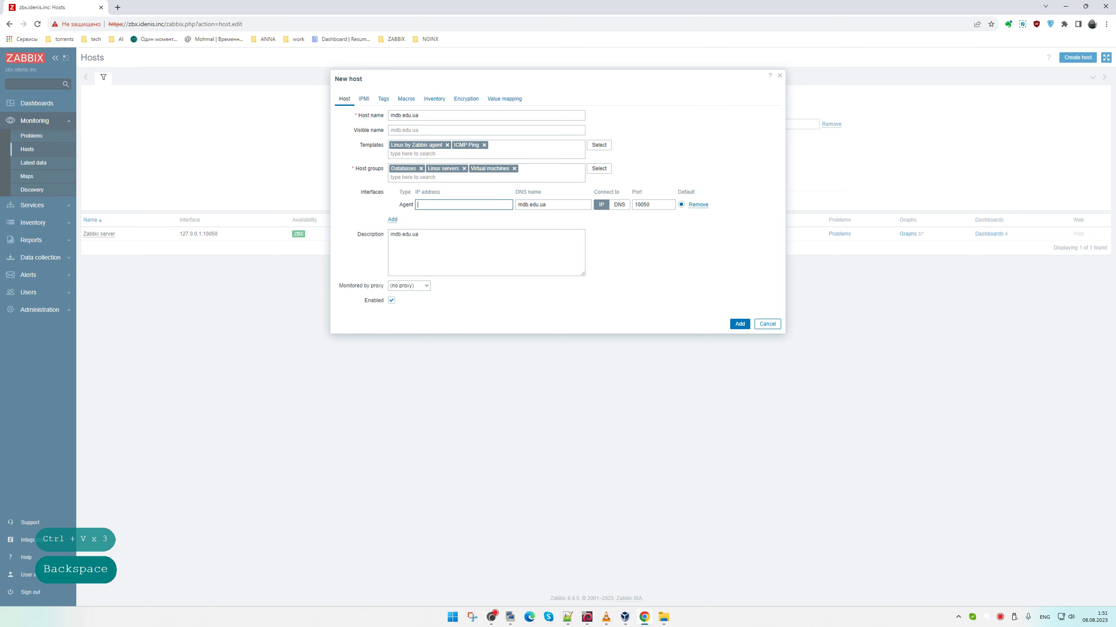
pyautogui.click(620, 205)
pyautogui.click(740, 324)
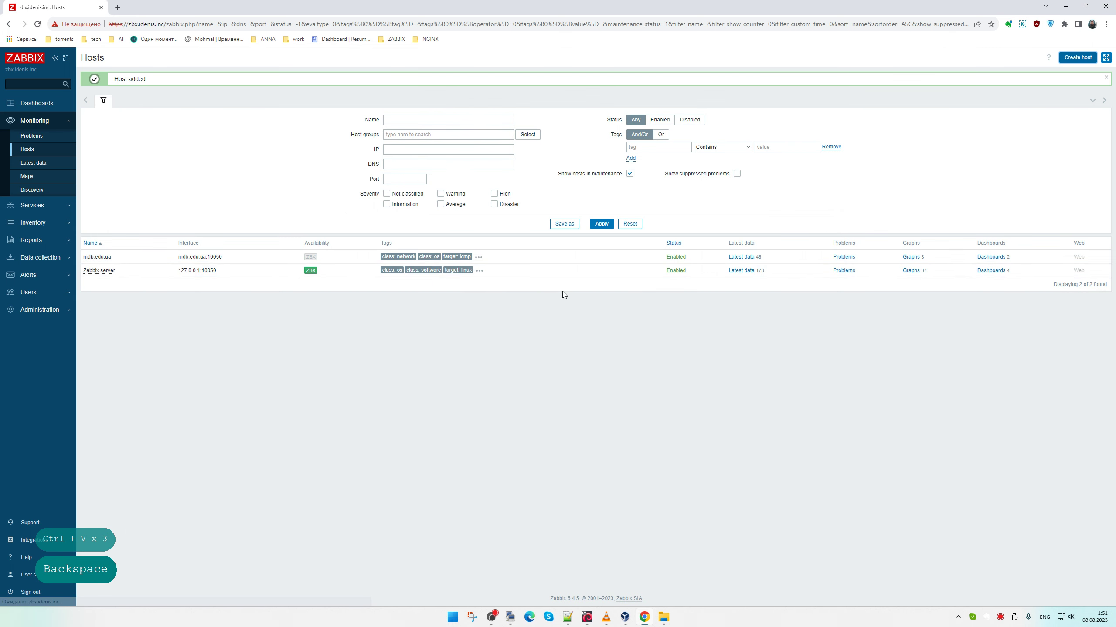
# Check the Global view dashboard and the Monitoring hosts list for the availability of the new mdb.edu.ua host
pyautogui.click(47, 102)
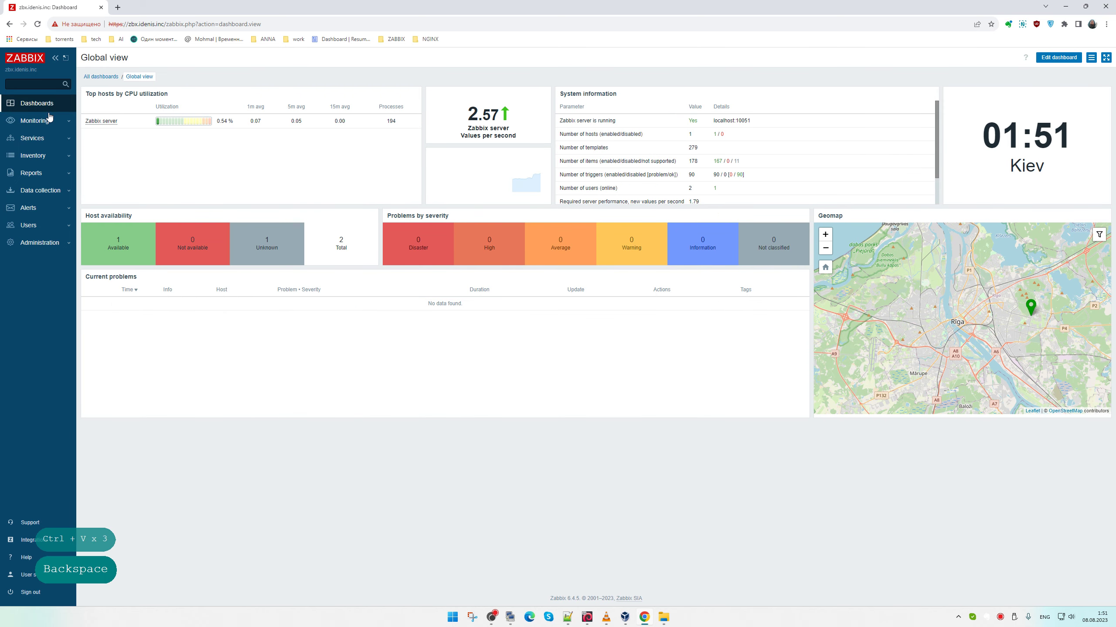
pyautogui.click(48, 119)
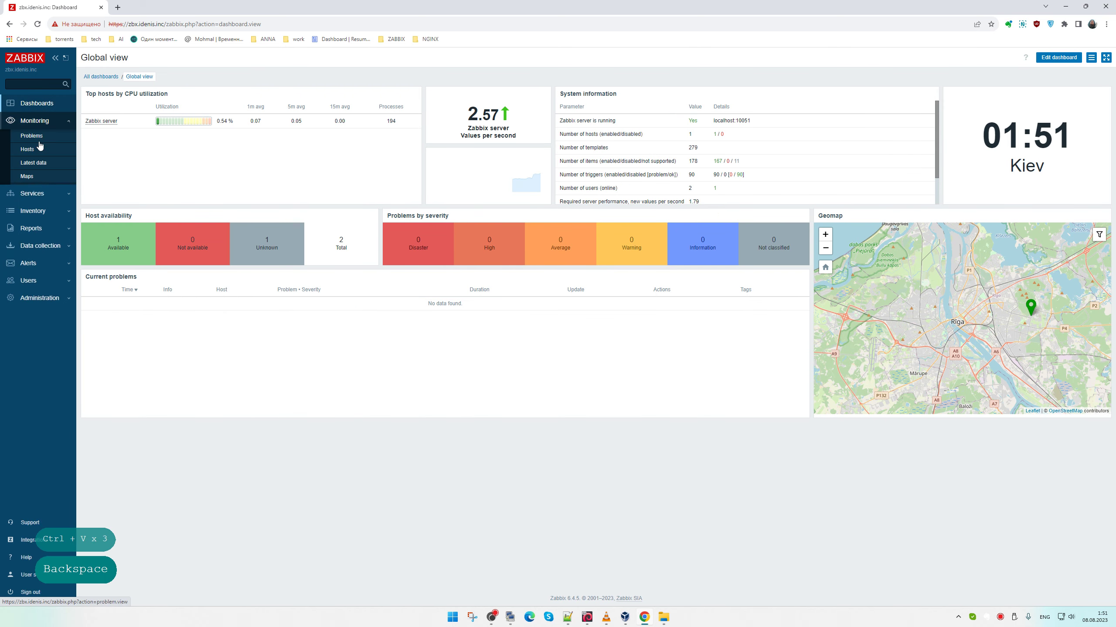
pyautogui.click(38, 149)
pyautogui.click(49, 120)
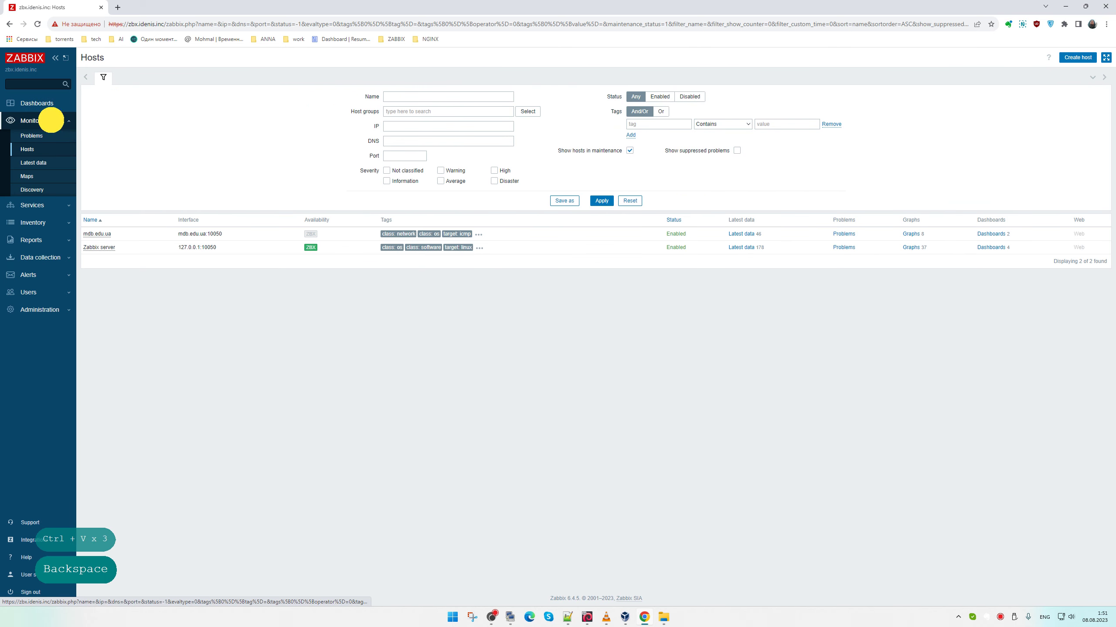
pyautogui.click(51, 119)
pyautogui.click(42, 150)
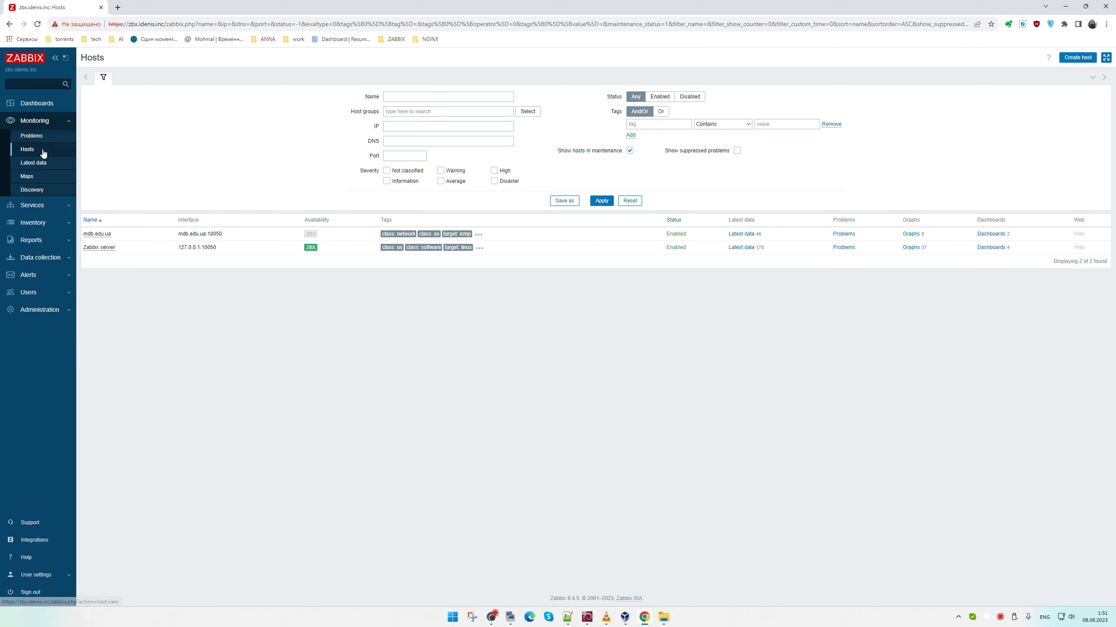
pyautogui.click(43, 150)
pyautogui.click(42, 151)
pyautogui.click(43, 151)
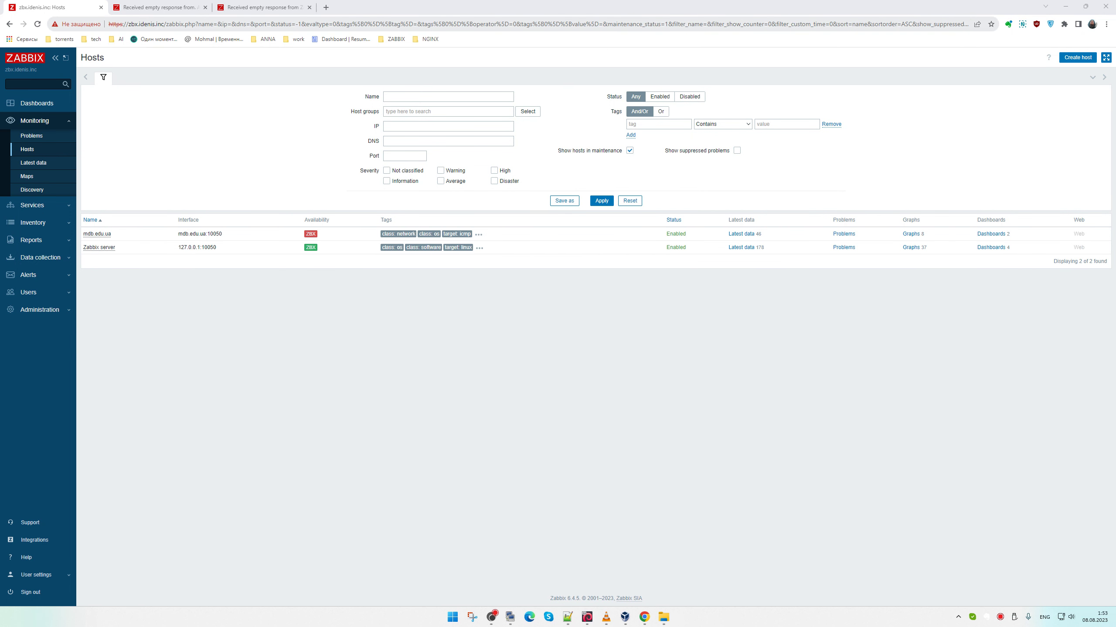
# Check the Zabbix server's domain in the browser address, then switch to the KiTTY session and reopen /etc/zabbix_agentd.conf in vim
pyautogui.moveTo(126, 24); pyautogui.dragTo(161, 23)
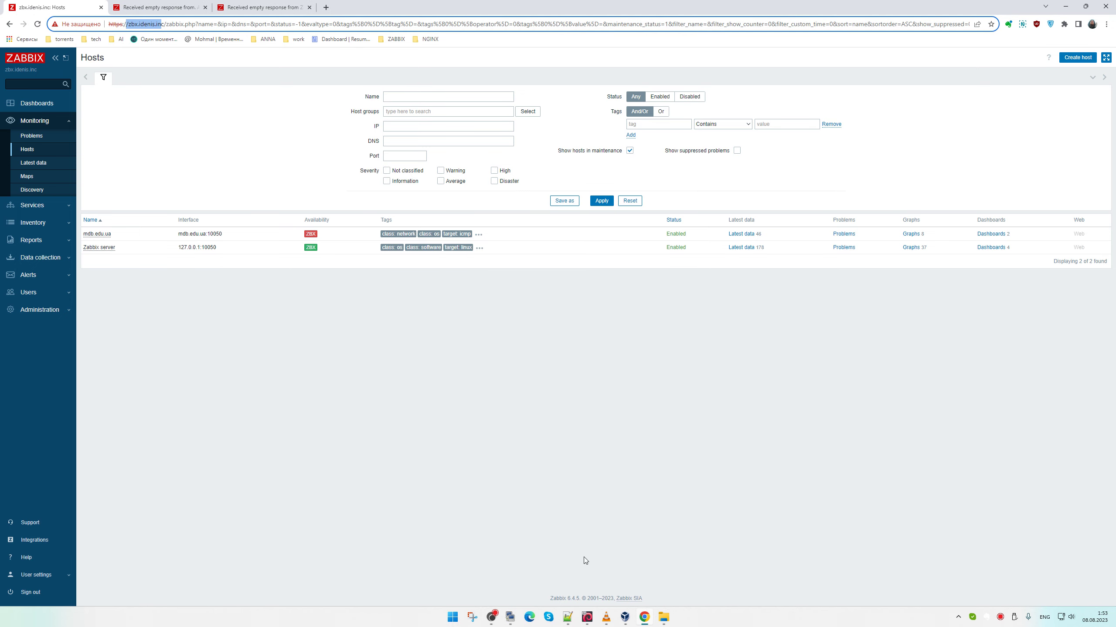
pyautogui.click(508, 617)
pyautogui.click(525, 450)
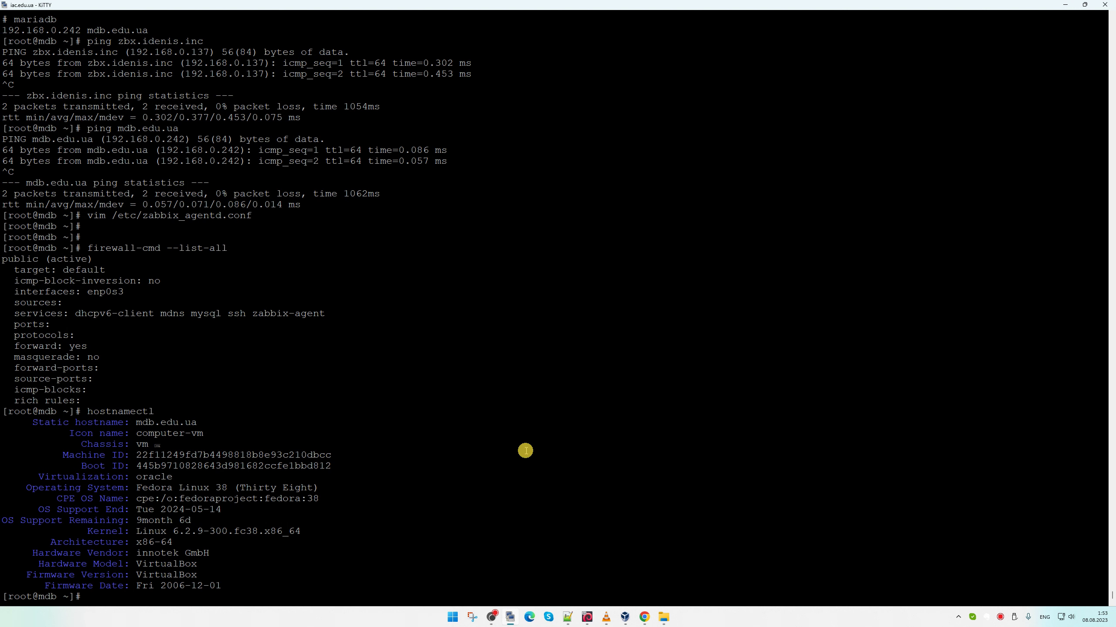
pyautogui.press('Up')
pyautogui.press('Up')
pyautogui.press('Up')
pyautogui.press('Return')
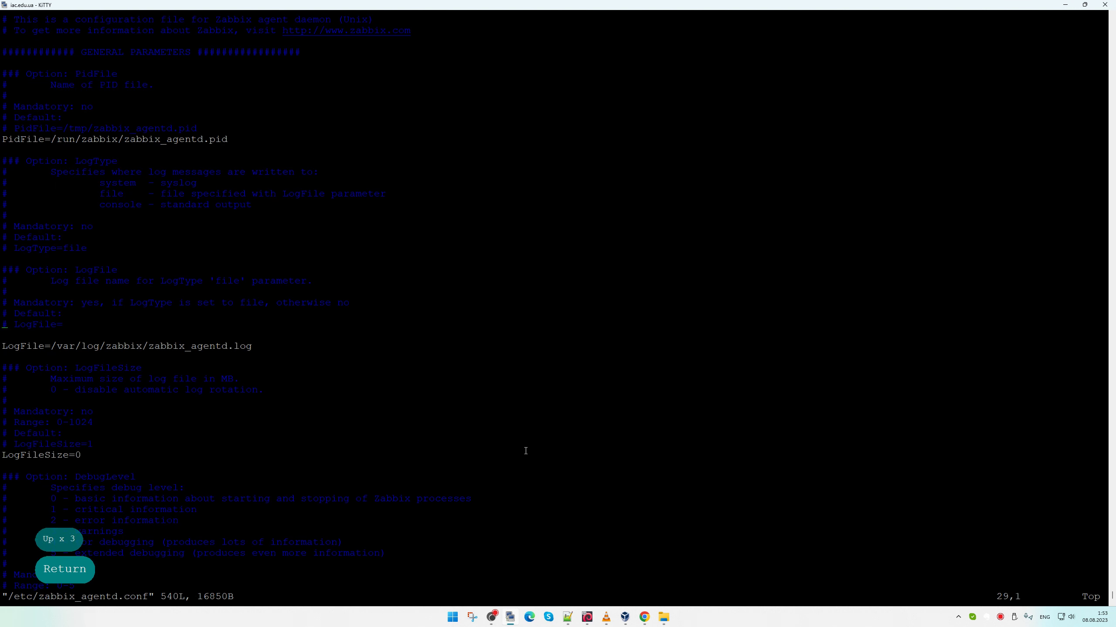
# Set the Server parameter for passive checks to zbx.idenis.inc in the agent configuration
pyautogui.press('pagedown')
pyautogui.press('pagedown')
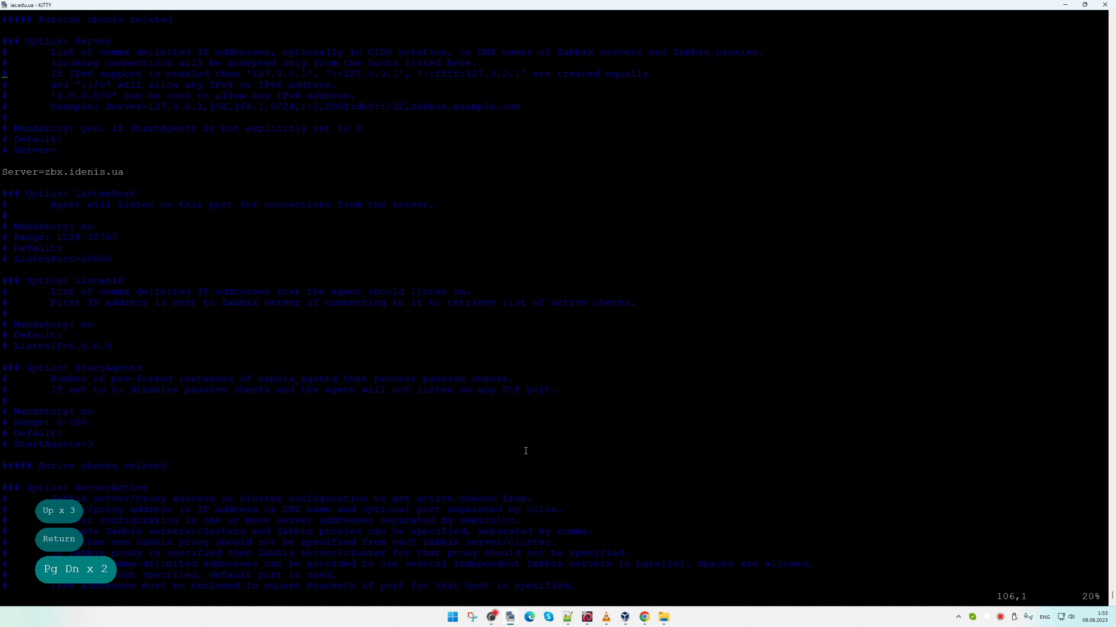
pyautogui.press('Down')
pyautogui.press('Down')
pyautogui.press('Down')
pyautogui.press('Down')
pyautogui.press('Down')
pyautogui.press('Down')
pyautogui.press('Down')
pyautogui.press('Down')
pyautogui.press('Down')
pyautogui.press('Right')
pyautogui.press('Right')
pyautogui.press('Right')
pyautogui.press('Right')
pyautogui.press('Right')
pyautogui.press('Right')
pyautogui.press('Right')
pyautogui.press('Right')
pyautogui.press('Right')
pyautogui.press('Right')
pyautogui.press('Right')
pyautogui.press('Right')
pyautogui.press('Right')
pyautogui.press('Right')
pyautogui.press('Right')
pyautogui.press('Right')
pyautogui.press('Right')
pyautogui.press('Right')
pyautogui.press('Right')
pyautogui.press('Right')
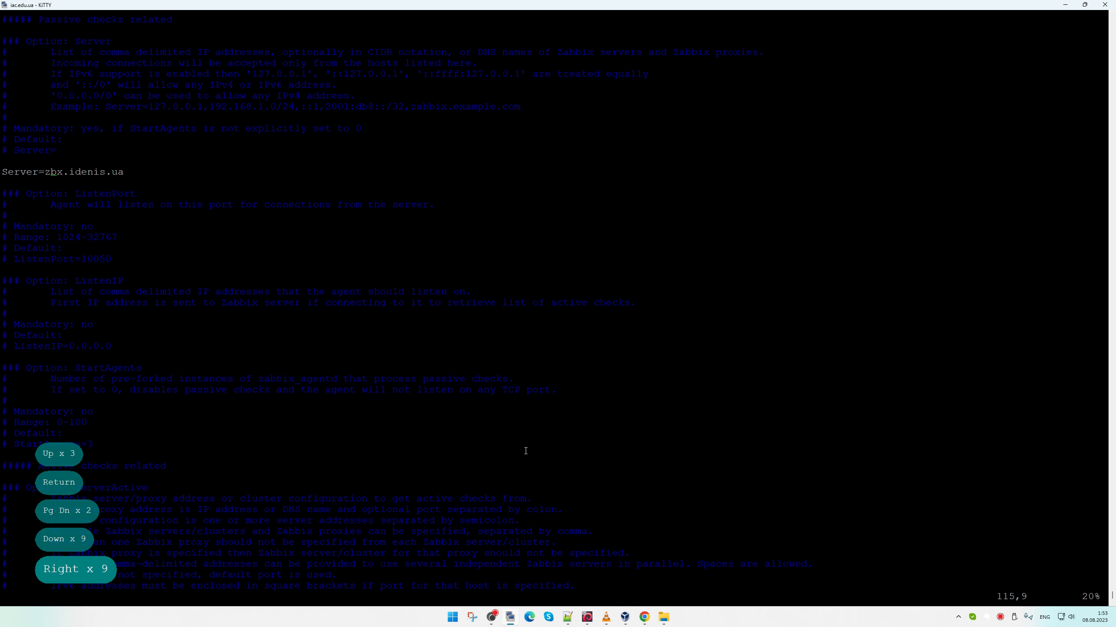
pyautogui.press('Delete')
pyautogui.press('Delete')
pyautogui.write('ainc')
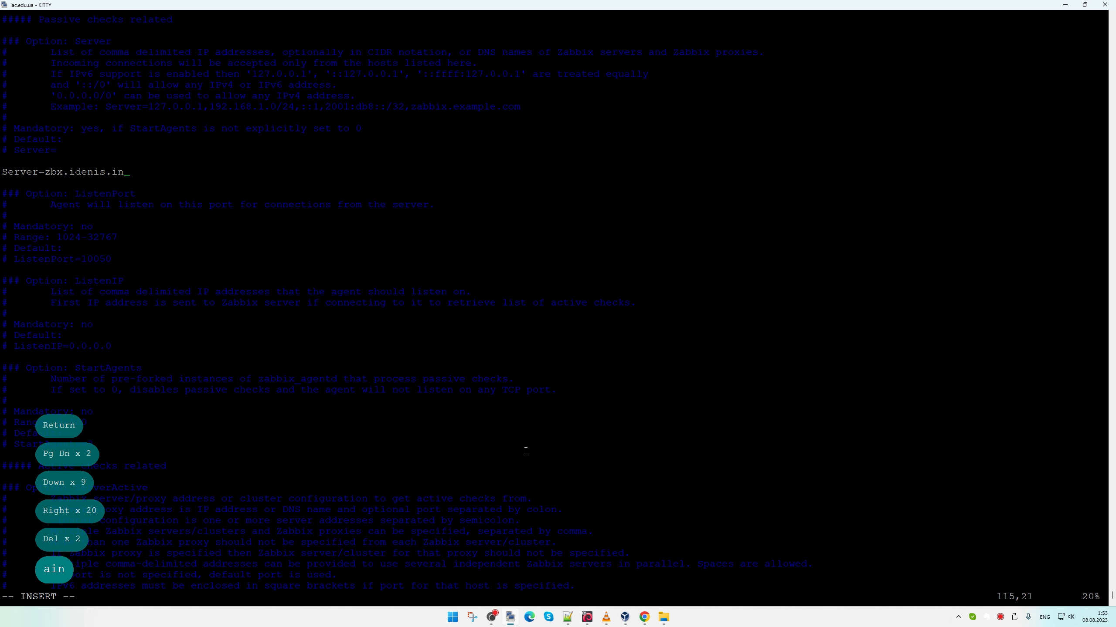
# Try to remove the ua ending from the ServerActive address in the active checks section
pyautogui.press('Down')
pyautogui.press('Down')
pyautogui.press('Down')
pyautogui.press('Down')
pyautogui.press('Down')
pyautogui.press('Down')
pyautogui.press('Down')
pyautogui.press('Down')
pyautogui.press('Down')
pyautogui.press('Down')
pyautogui.press('Down')
pyautogui.press('Down')
pyautogui.press('Down')
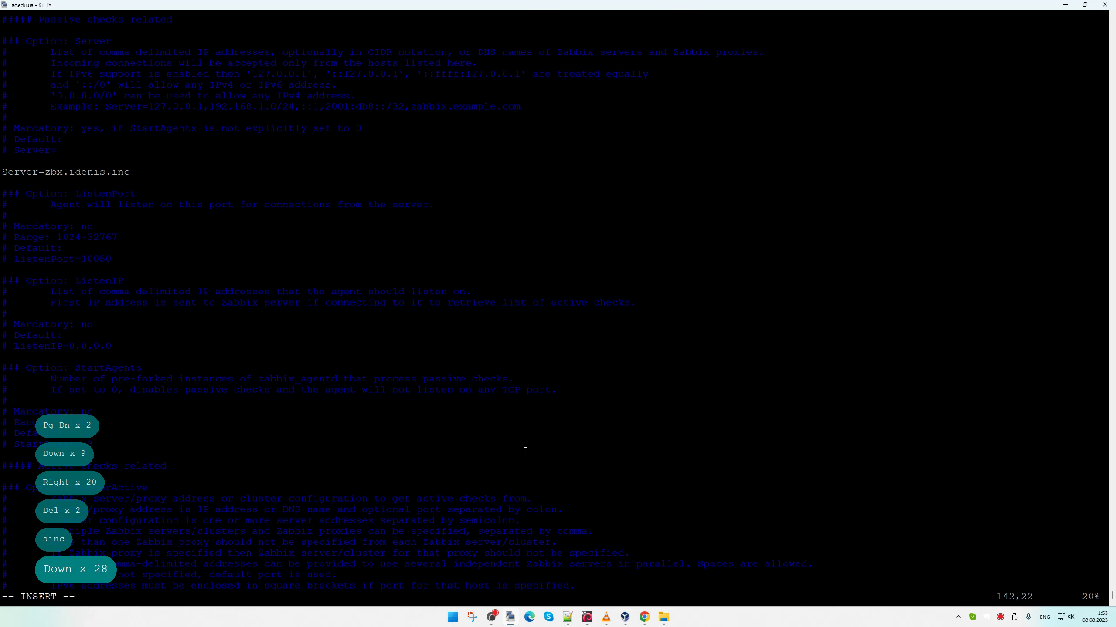
pyautogui.press('Down')
pyautogui.press('Down')
pyautogui.press('Down')
pyautogui.press('Down')
pyautogui.press('Down')
pyautogui.press('Down')
pyautogui.press('Down')
pyautogui.press('Down')
pyautogui.press('Down')
pyautogui.press('Down')
pyautogui.press('Down')
pyautogui.press('Down')
pyautogui.press('Down')
pyautogui.press('Down')
pyautogui.press('Down')
pyautogui.press('Down')
pyautogui.press('Down')
pyautogui.press('Down')
pyautogui.press('Down')
pyautogui.press('Down')
pyautogui.press('Up')
pyautogui.press('Up')
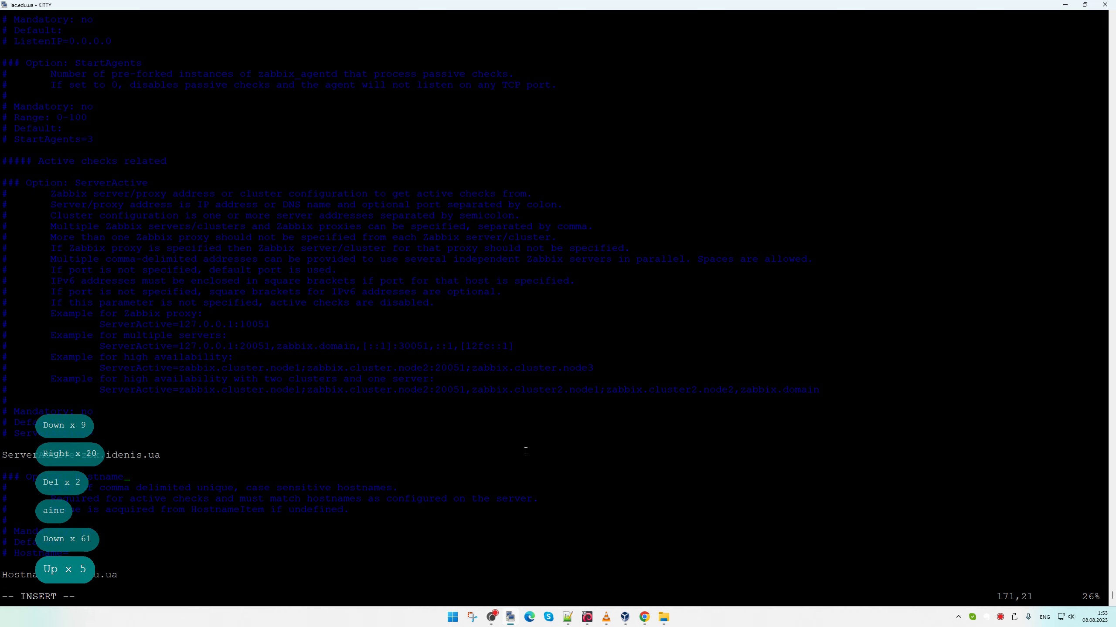
pyautogui.press('Right')
pyautogui.press('Right')
pyautogui.press('Right')
pyautogui.press('Right')
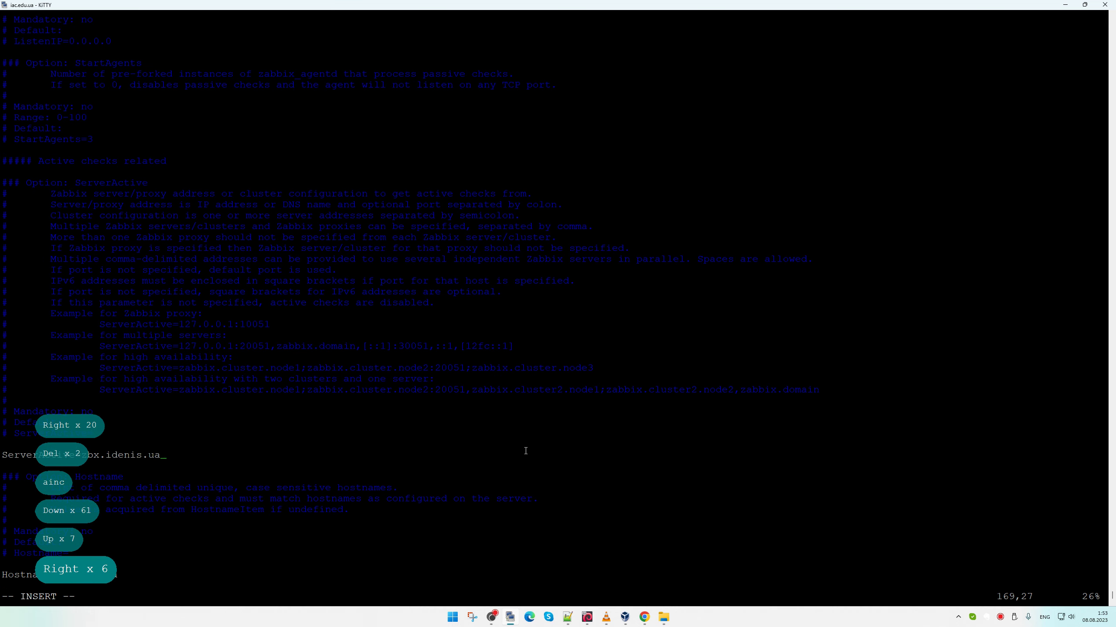
pyautogui.press('Delete')
pyautogui.press('Delete')
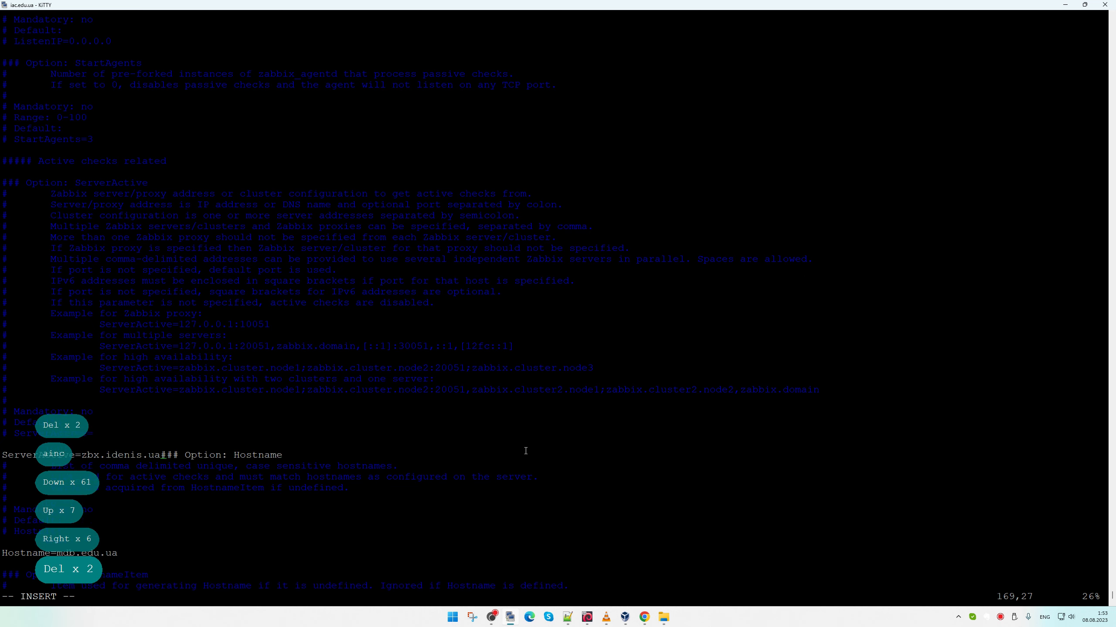
# Undo the mistaken edits and complete the Server parameter as zbx.idenis.inc again
pyautogui.press('Escape')
pyautogui.press('u')
pyautogui.press('u')
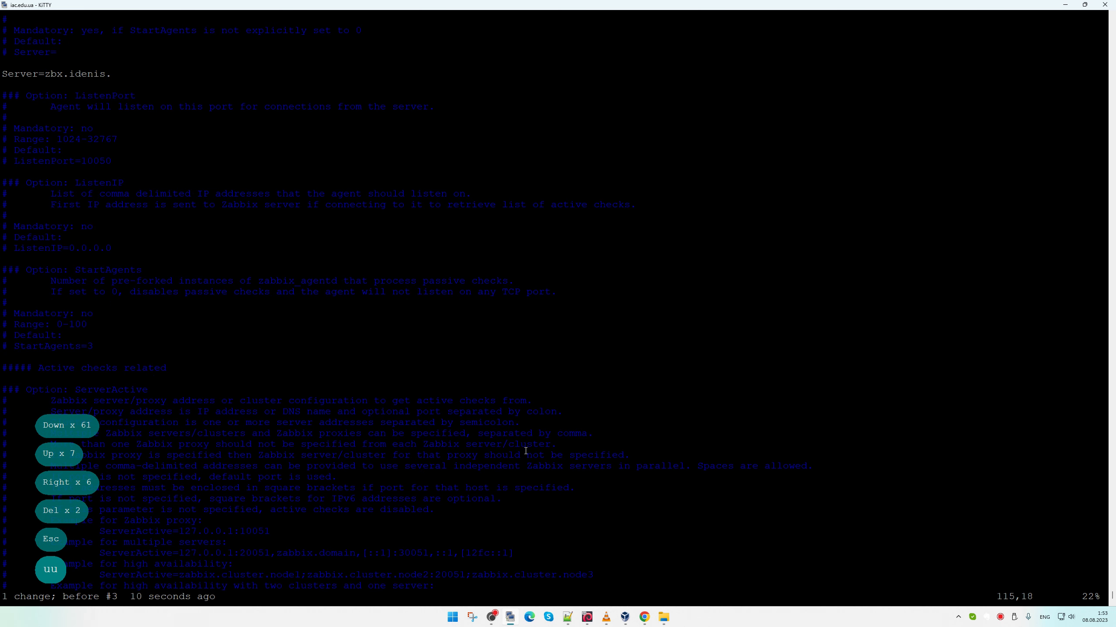
pyautogui.write('aua')
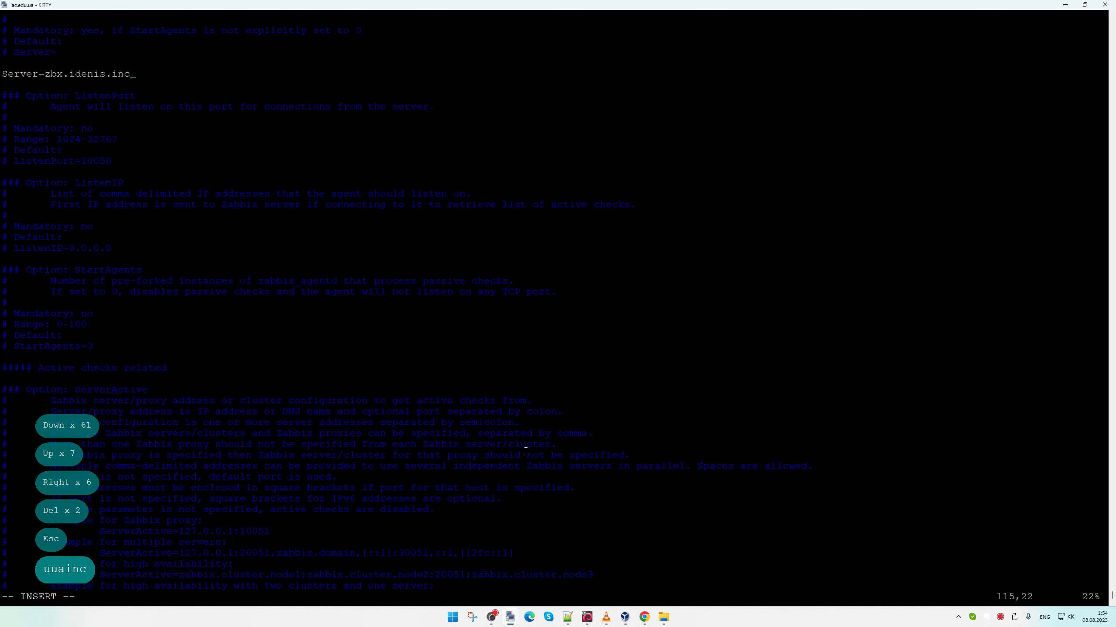
# Set the ServerActive parameter to zbx.idenis.inc, then save the agent configuration and exit vim
pyautogui.press('End')
pyautogui.press('pagedown')
pyautogui.press('Down')
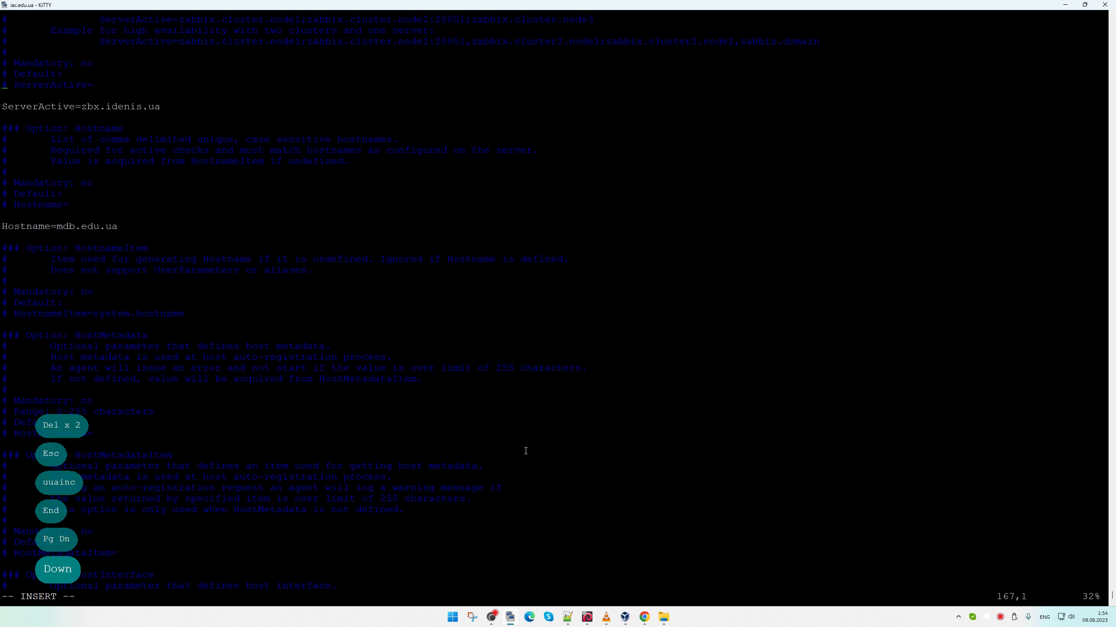
pyautogui.press('Down')
pyautogui.press('Right')
pyautogui.press('Right')
pyautogui.press('Down')
pyautogui.press('Right')
pyautogui.press('Right')
pyautogui.press('Right')
pyautogui.press('Right')
pyautogui.press('Right')
pyautogui.press('Right')
pyautogui.press('Right')
pyautogui.press('Right')
pyautogui.press('Right')
pyautogui.press('Right')
pyautogui.press('Right')
pyautogui.press('Right')
pyautogui.press('Right')
pyautogui.press('Right')
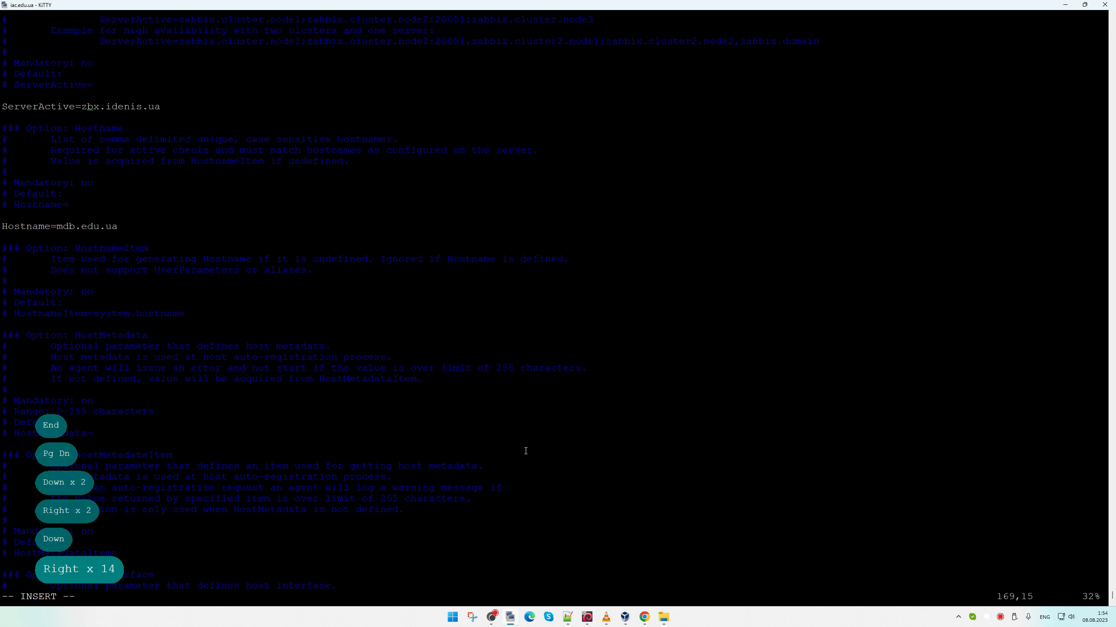
pyautogui.press('Left')
pyautogui.press('Left')
pyautogui.press('Delete')
pyautogui.press('Delete')
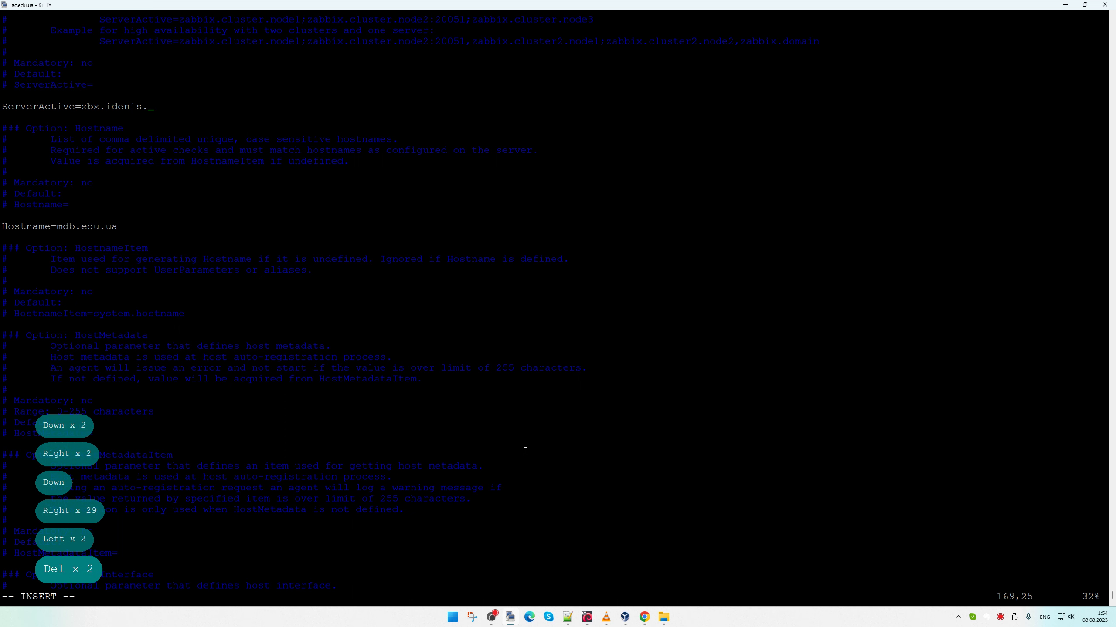
pyautogui.write('inc')
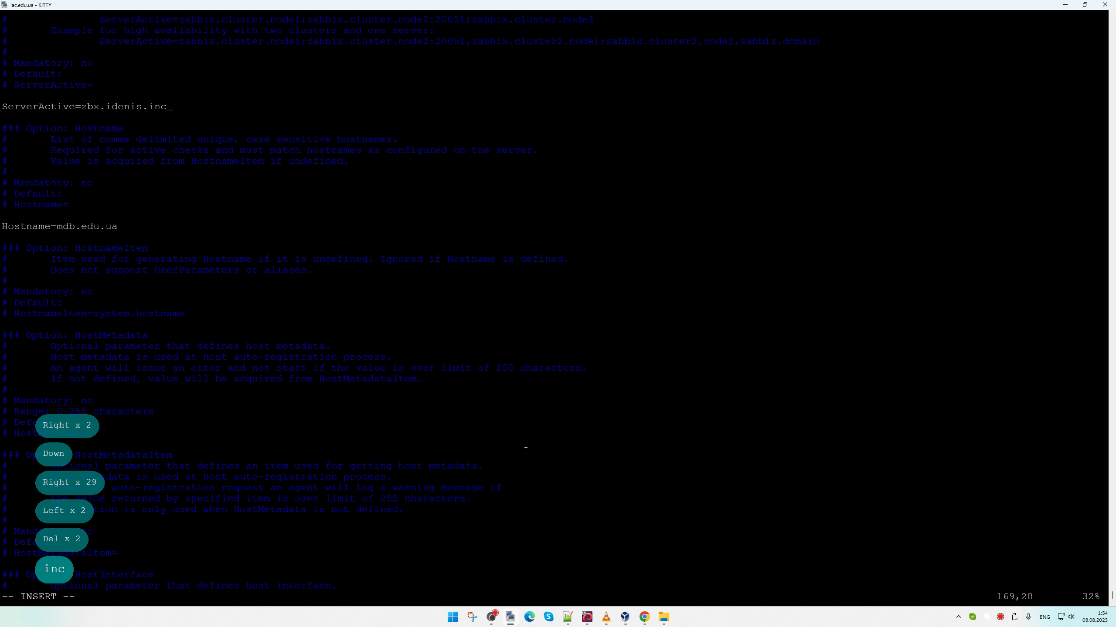
pyautogui.press('Escape')
pyautogui.write(':x')
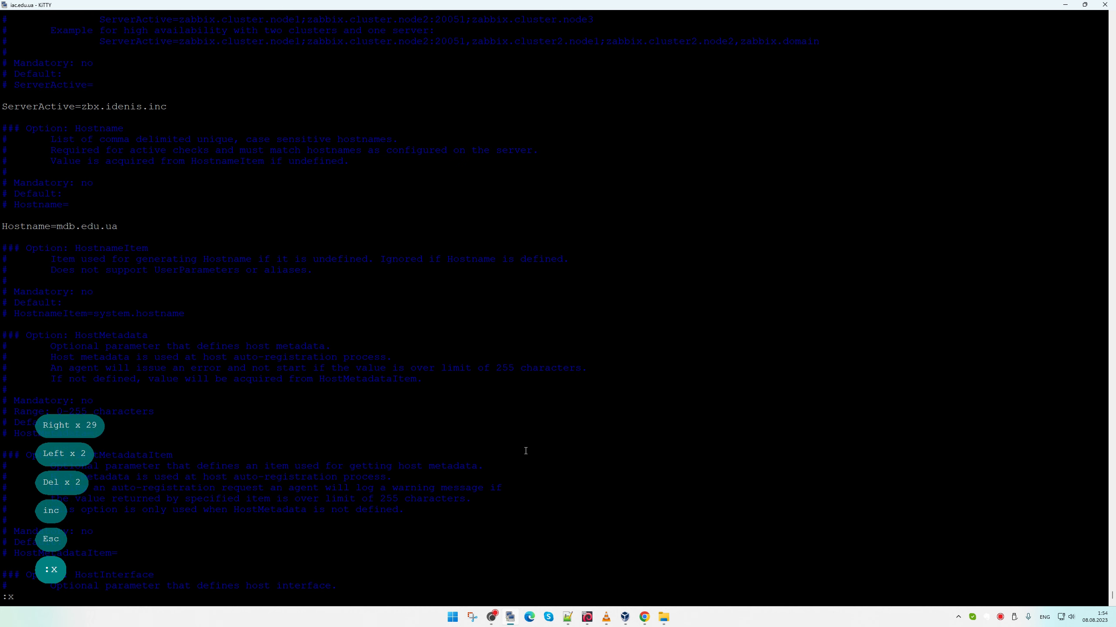
pyautogui.press('Return')
# Restart the agent service by rerunning systemctl restart zabbix-agent from the command history
pyautogui.press('Up')
pyautogui.press('Up')
pyautogui.press('Up')
pyautogui.press('Up')
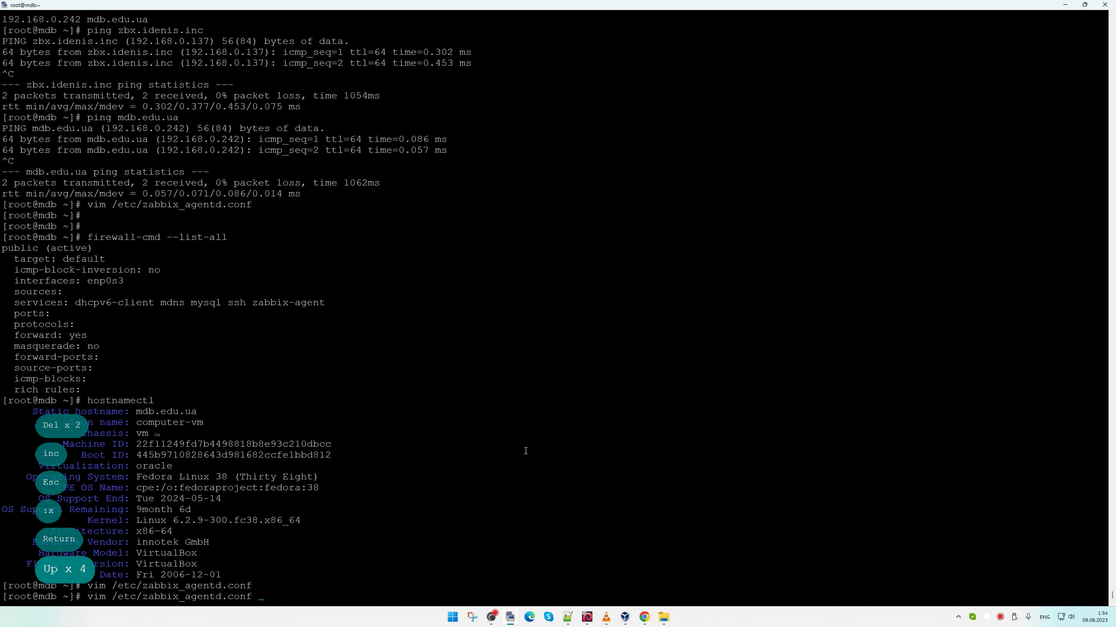
pyautogui.press('Up')
pyautogui.press('Up')
pyautogui.press('Up')
pyautogui.press('Up')
pyautogui.press('Up')
pyautogui.press('Up')
pyautogui.press('Down')
pyautogui.press('Return')
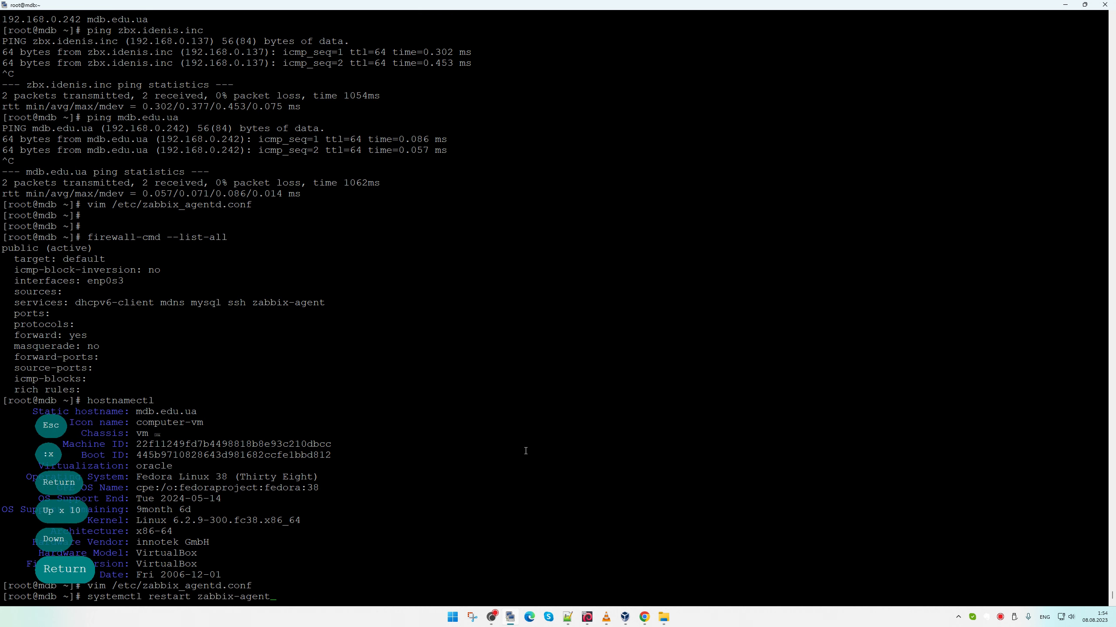
# Try to repeat the most recent tail command with !tail on a cleared terminal screen
pyautogui.write('!tail')
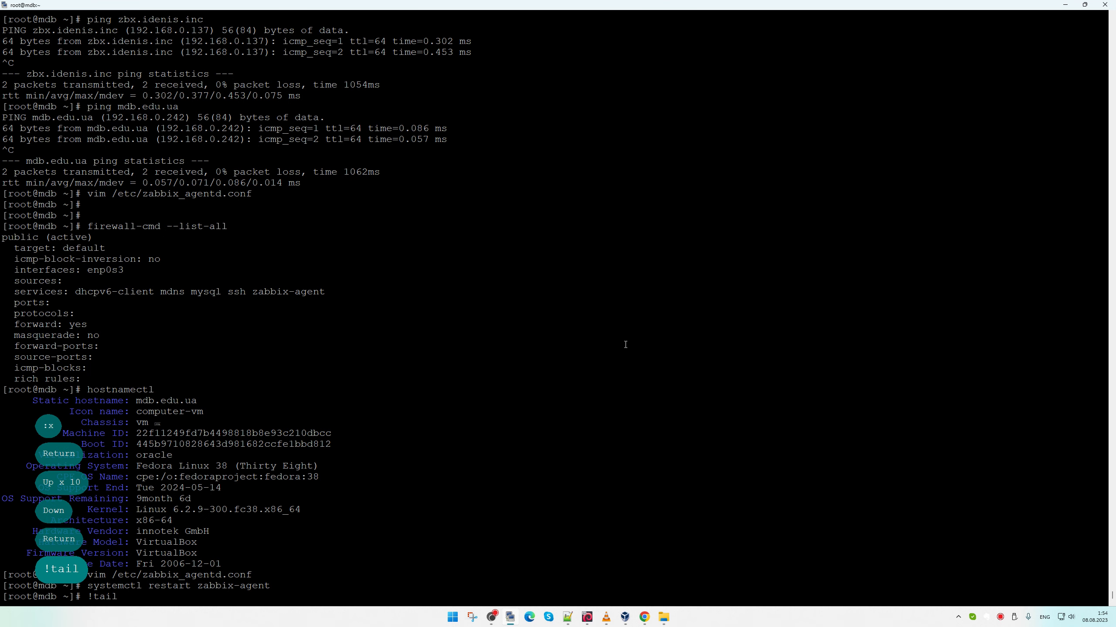
pyautogui.hotkey('ctrl', 'l')
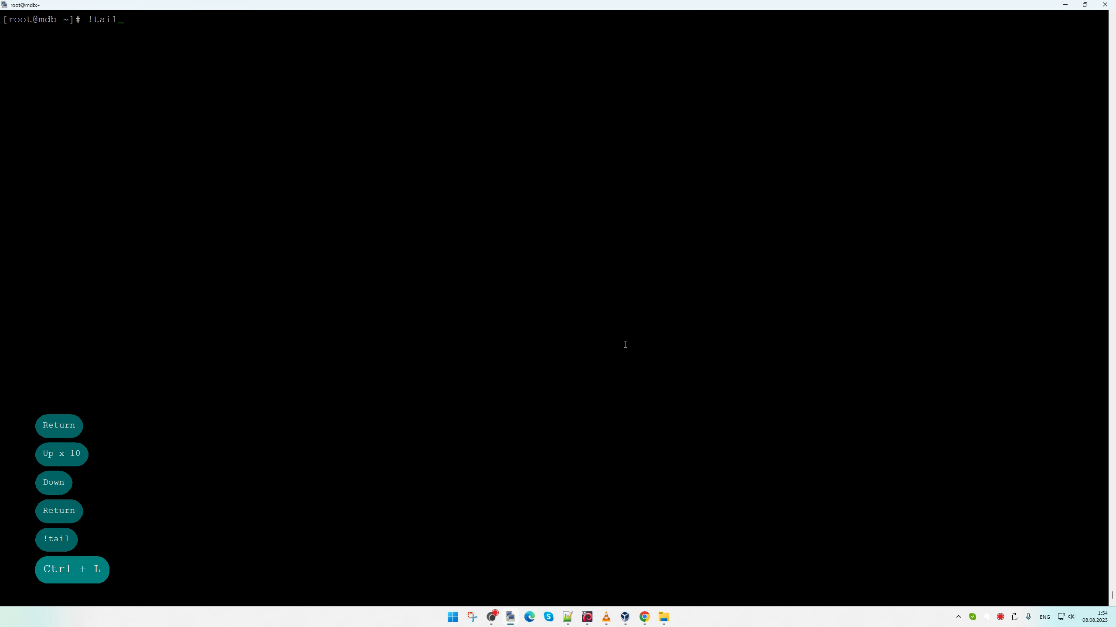
pyautogui.press('Return')
# Follow new log entries with tail -f -n 0 /var/log/zabbix/* and move the terminal window clear of the Zabbix hosts list
pyautogui.write('tail -f ')
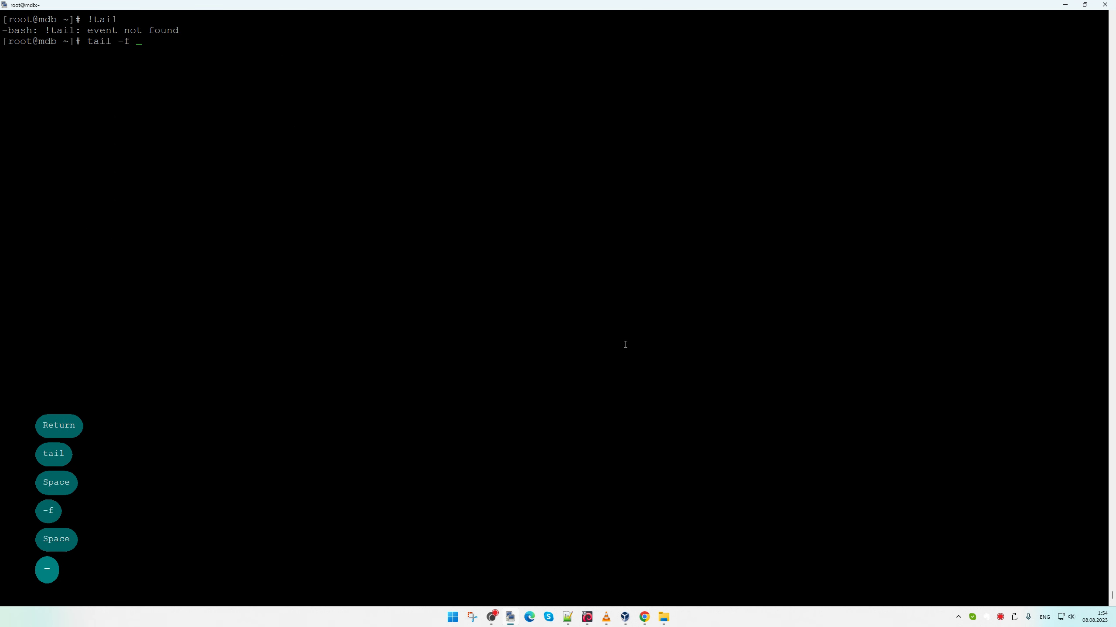
pyautogui.write('-n 0 /va')
pyautogui.press('Tab')
pyautogui.write('log')
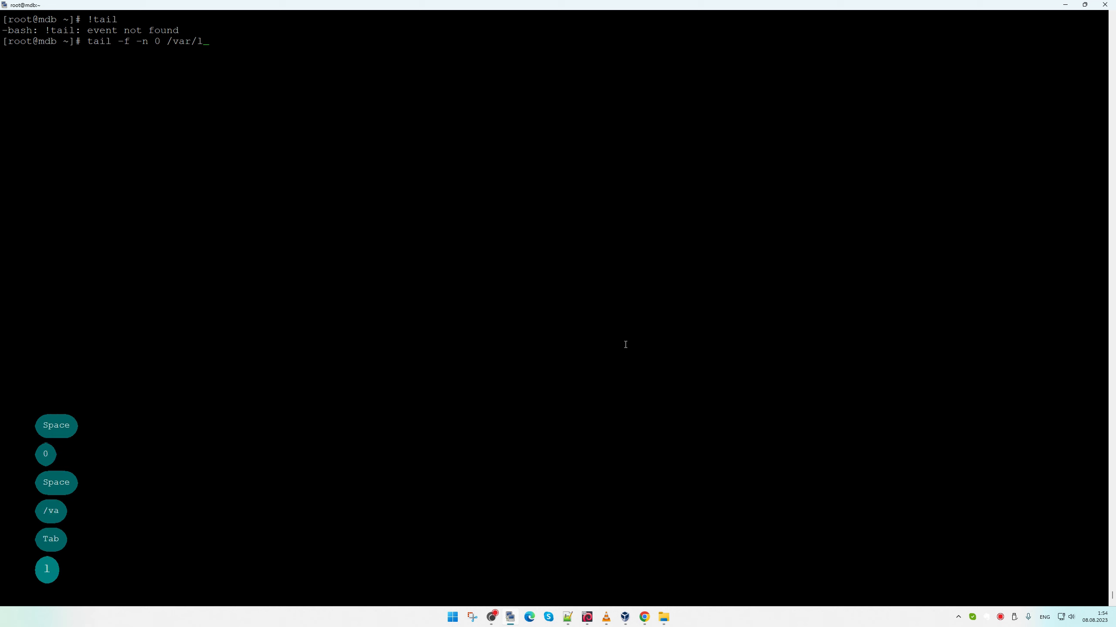
pyautogui.press('Tab')
pyautogui.write('za')
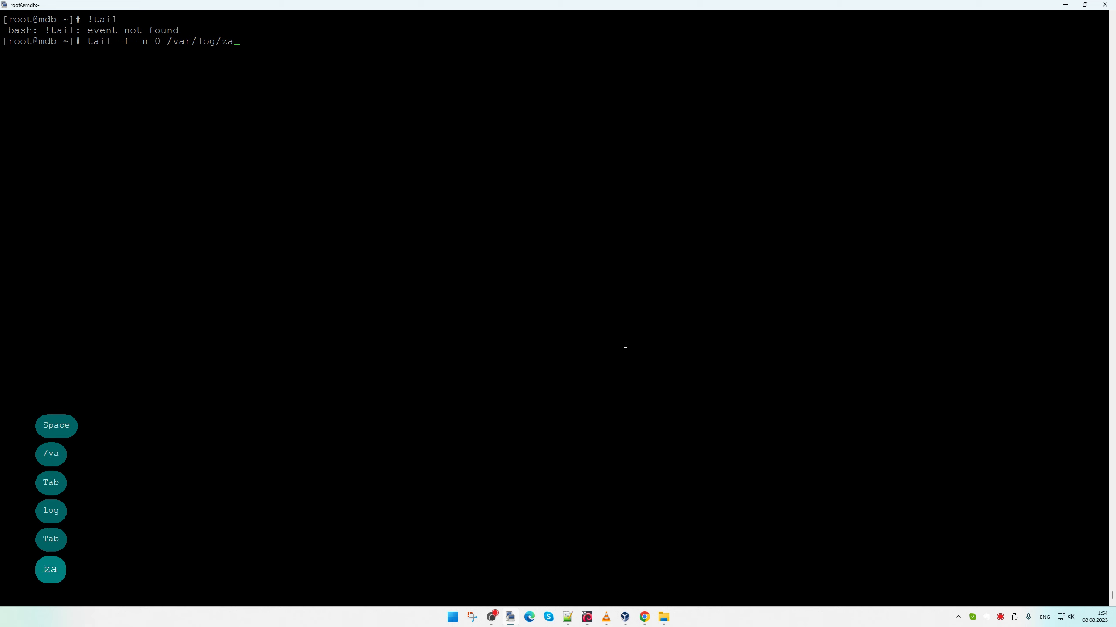
pyautogui.press('Tab')
pyautogui.write('*')
pyautogui.press('Return')
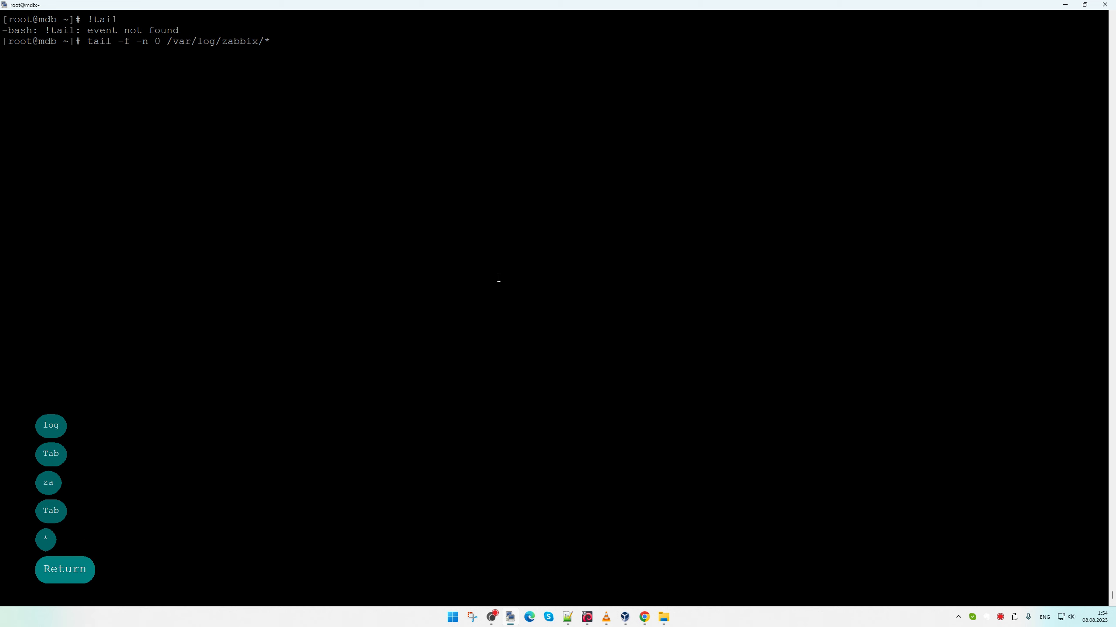
pyautogui.moveTo(652, 5); pyautogui.dragTo(645, 127)
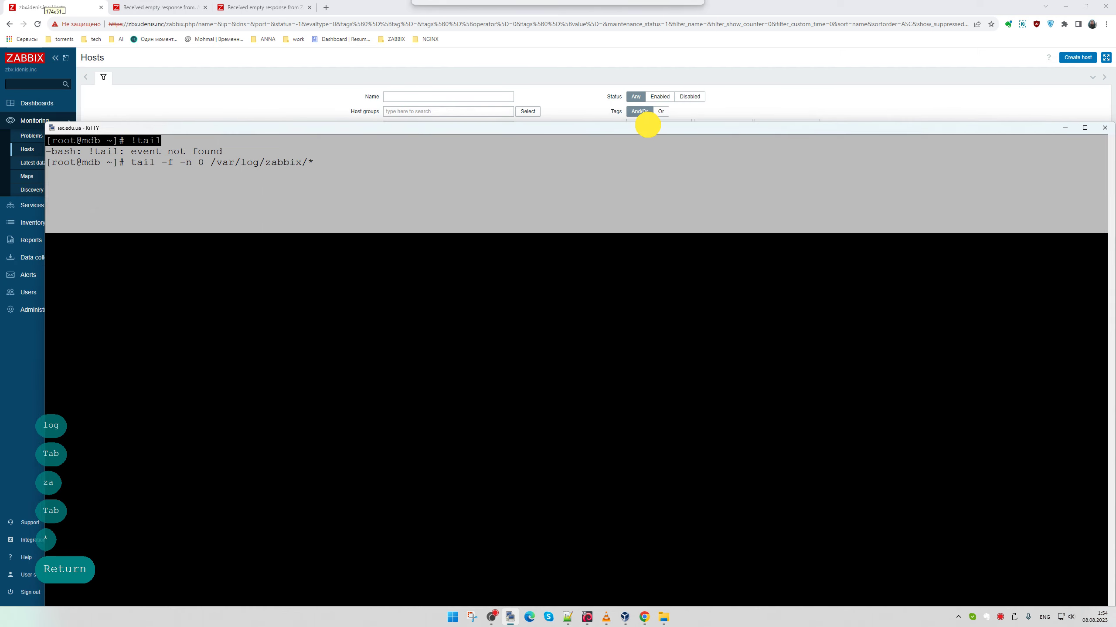
pyautogui.moveTo(521, 133); pyautogui.dragTo(510, 319)
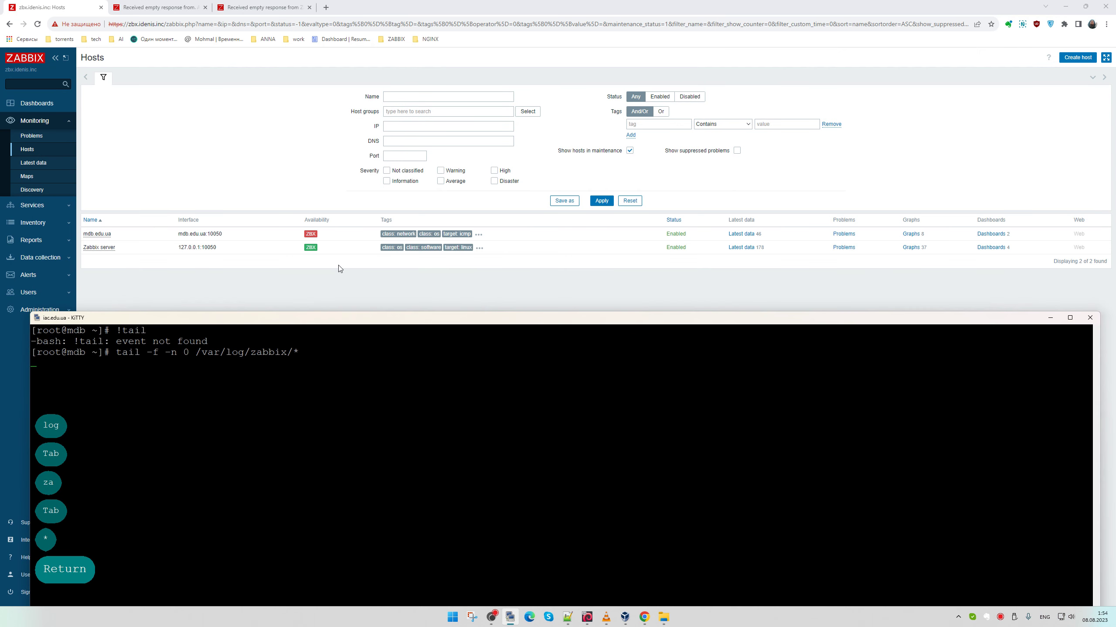
# Review the global dashboard, then reopen the monitored hosts list to check the agent availability of mdb.edu.ua
pyautogui.click(44, 105)
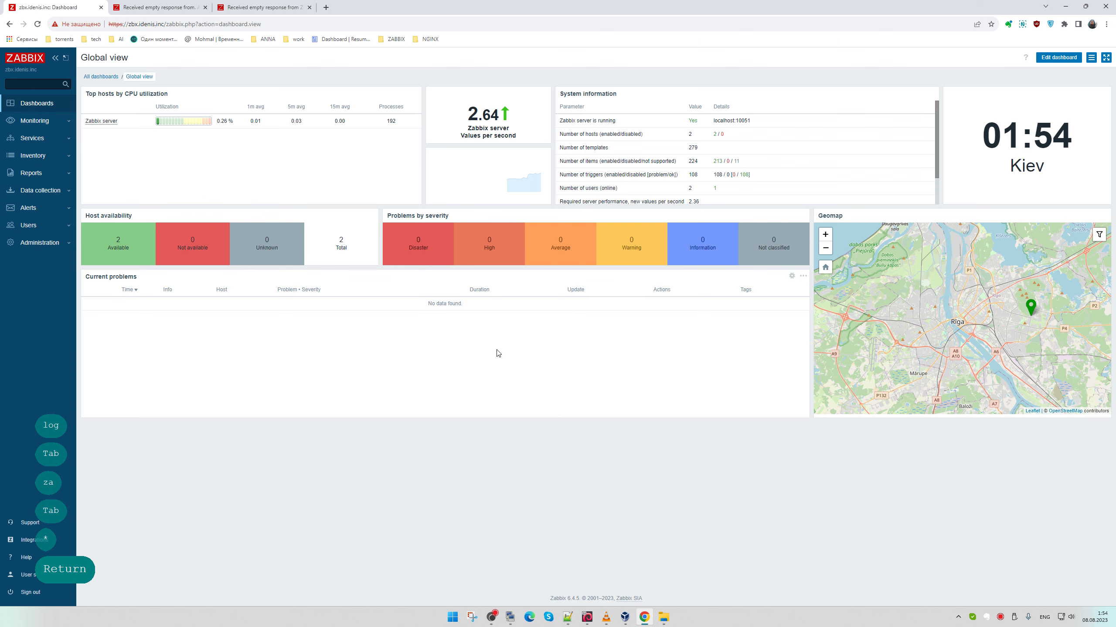
pyautogui.click(42, 126)
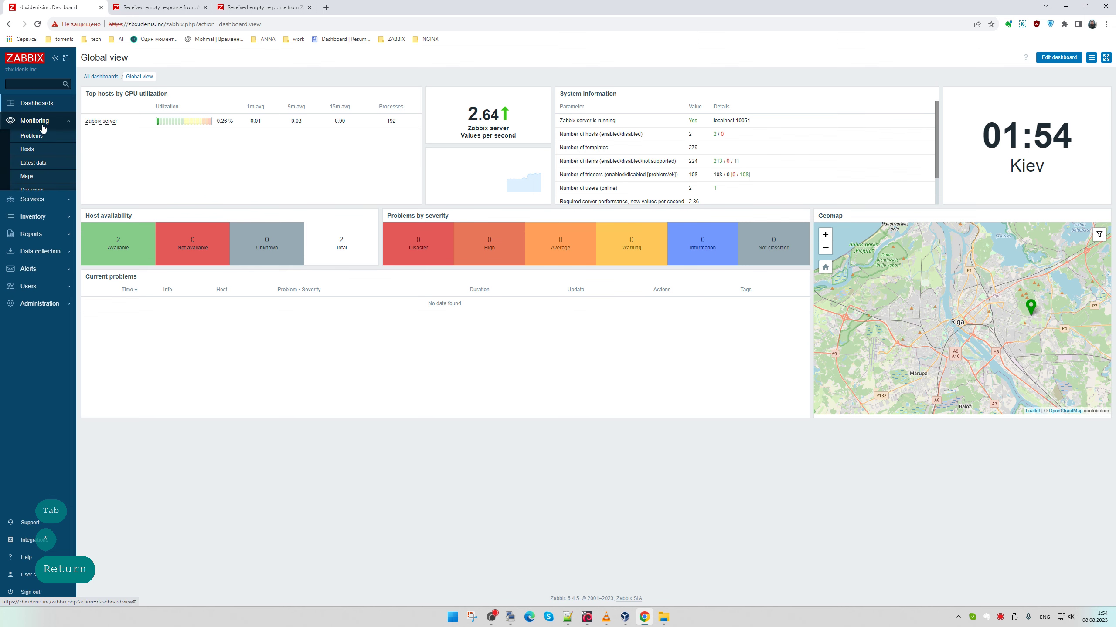
pyautogui.click(39, 136)
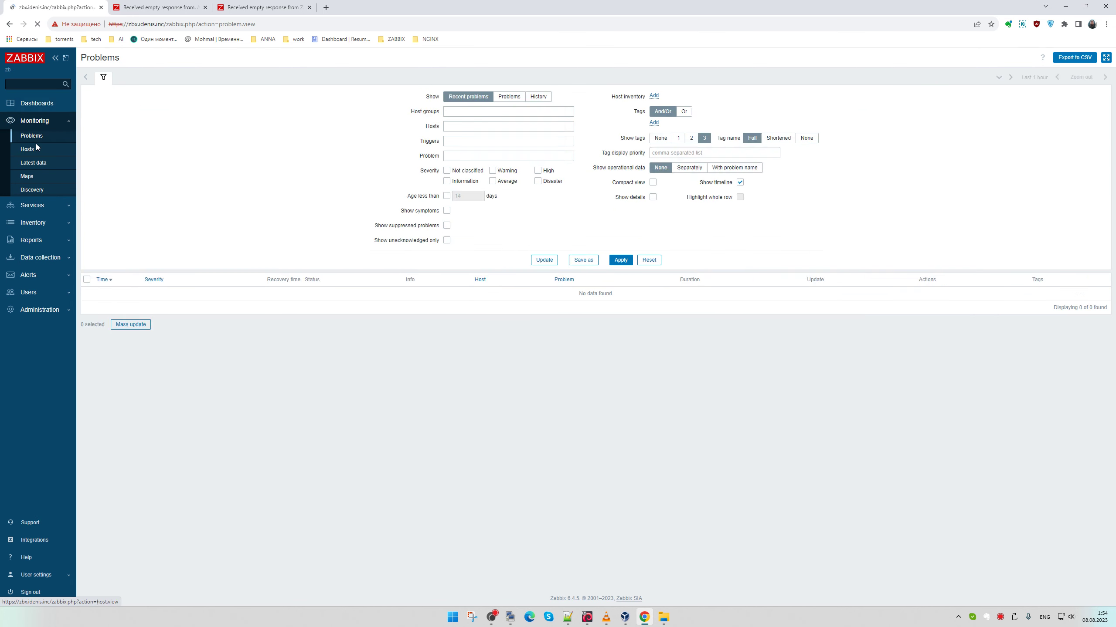
pyautogui.click(38, 149)
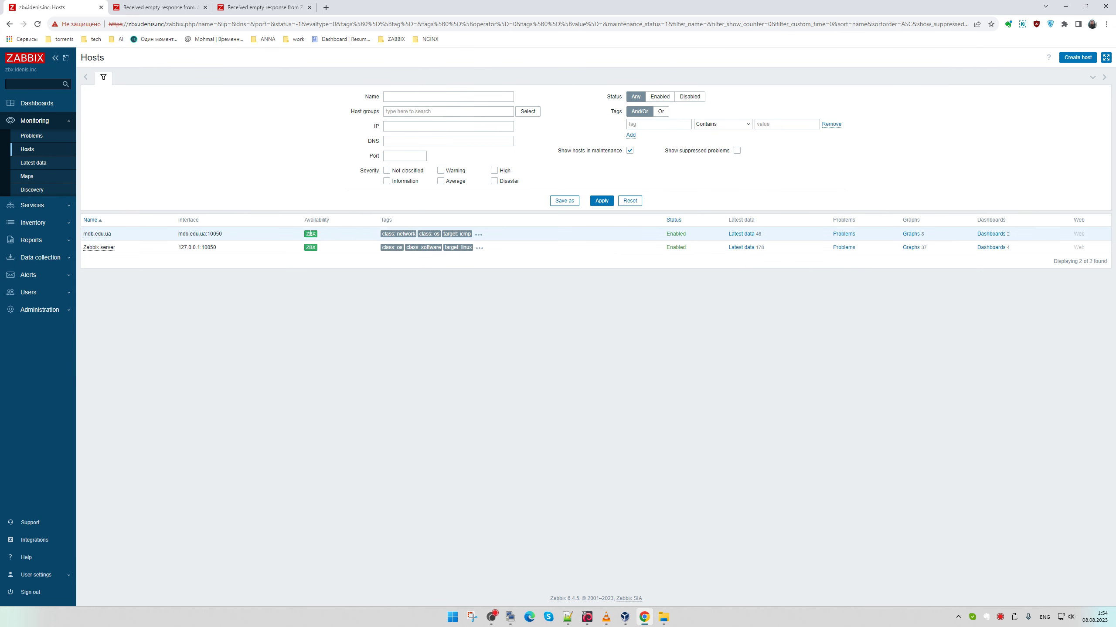
pyautogui.moveTo(311, 233)
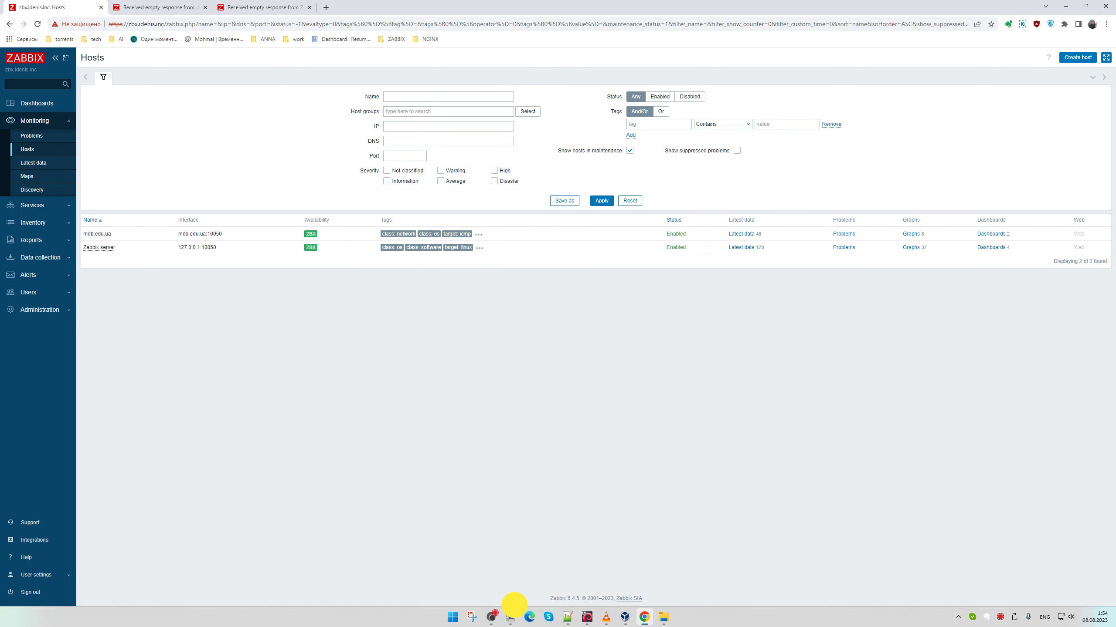
# Check the followed agent log in the KiTTY terminal, then return to the Zabbix dashboard in the browser
pyautogui.click(510, 617)
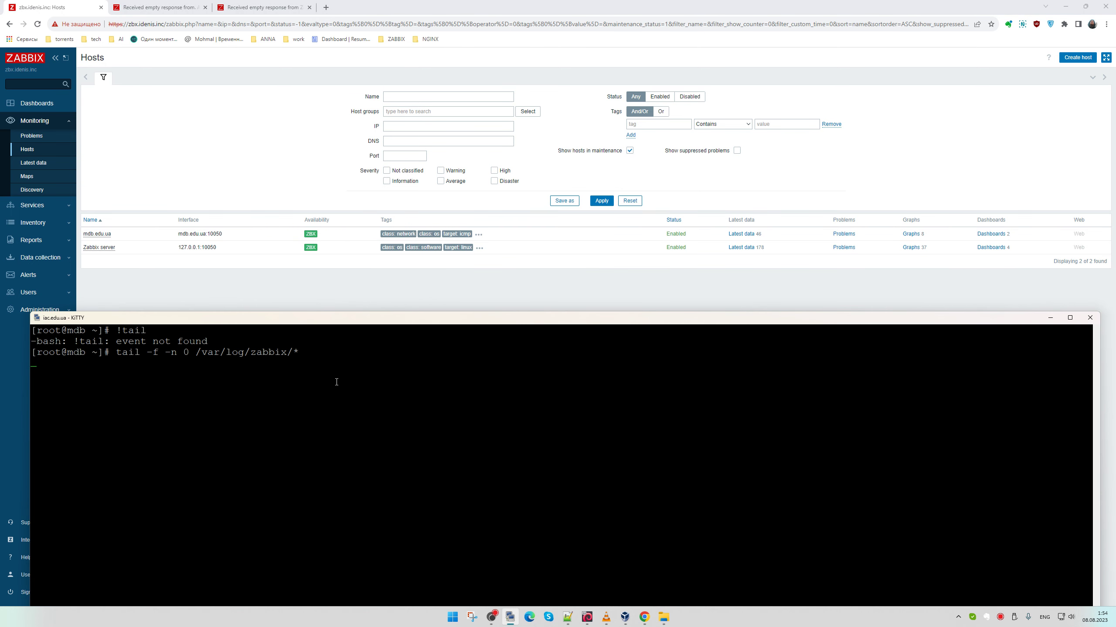
pyautogui.click(66, 104)
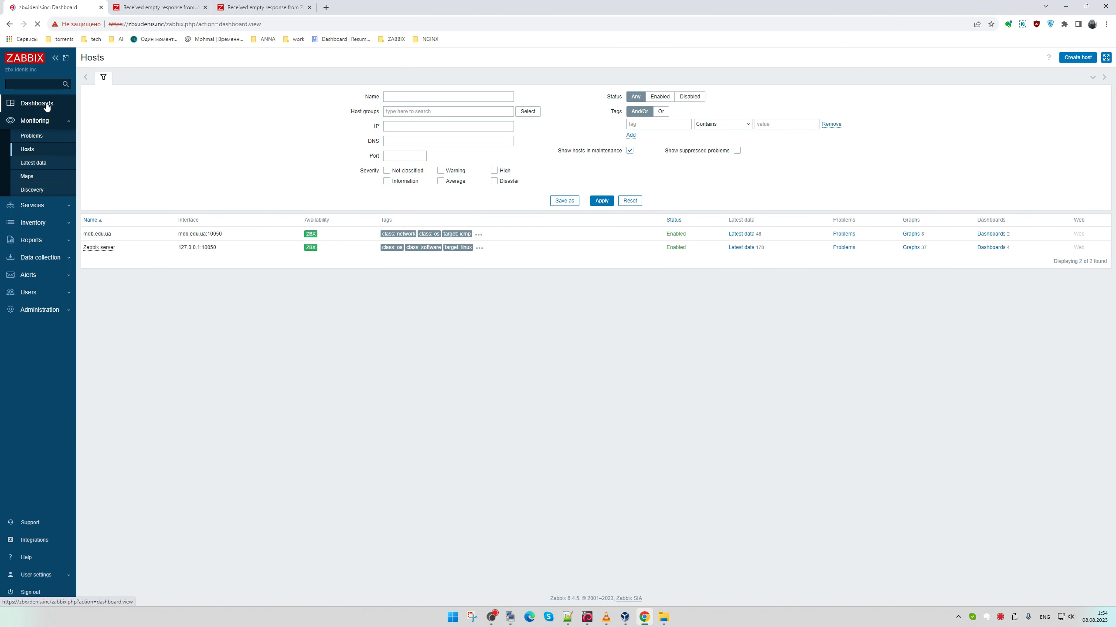